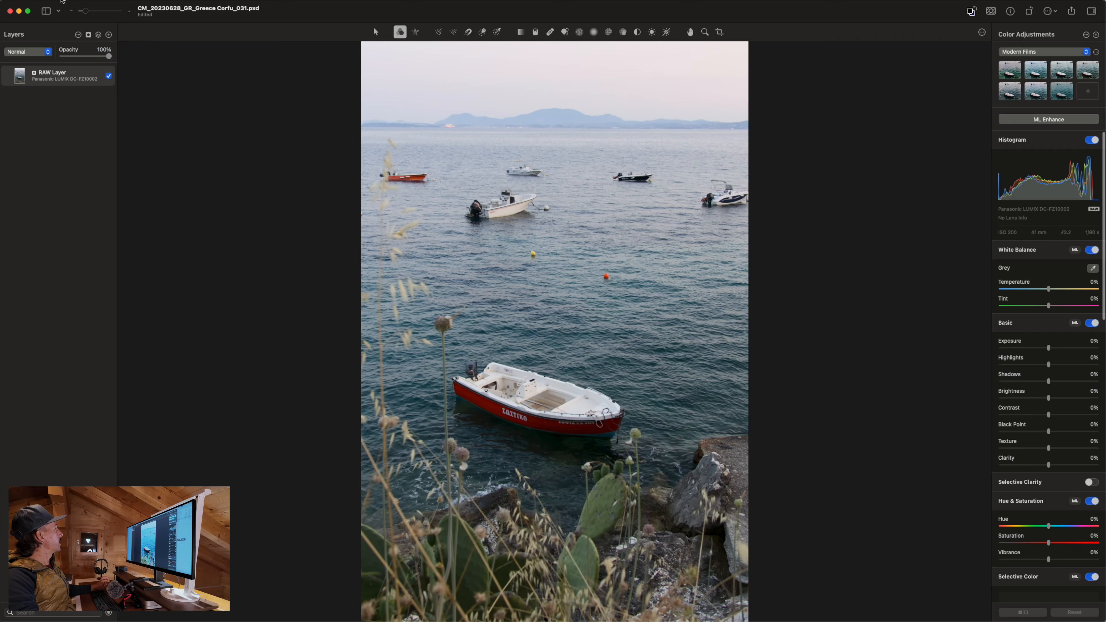
Step: Switch the workspace layout to Default
{"action": "left_click", "coordinate": [62, 1]}
{"action": "mouse_move", "coordinate": [180, 76]}
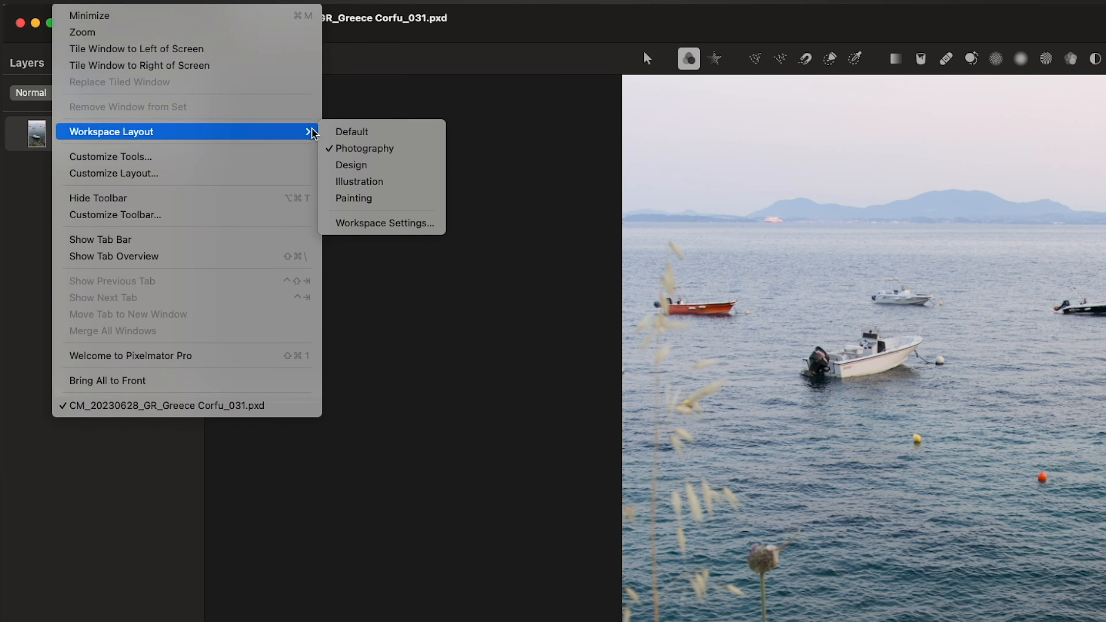
{"action": "left_click", "coordinate": [354, 132]}
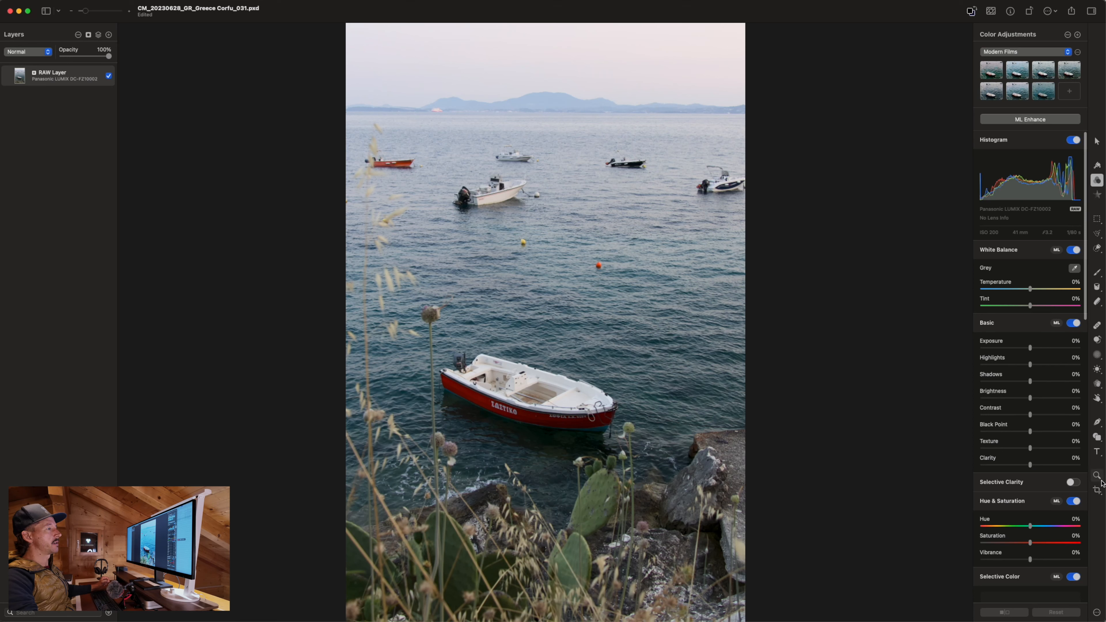
Step: Set the workspace layout back to Photography
{"action": "left_click", "coordinate": [56, 2]}
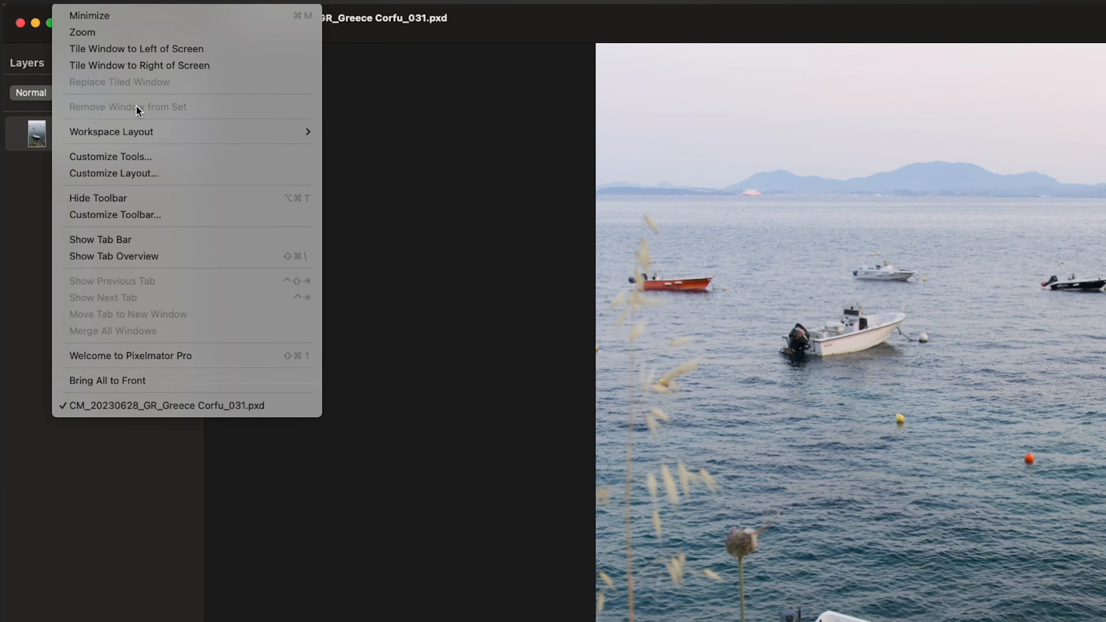
{"action": "mouse_move", "coordinate": [129, 131]}
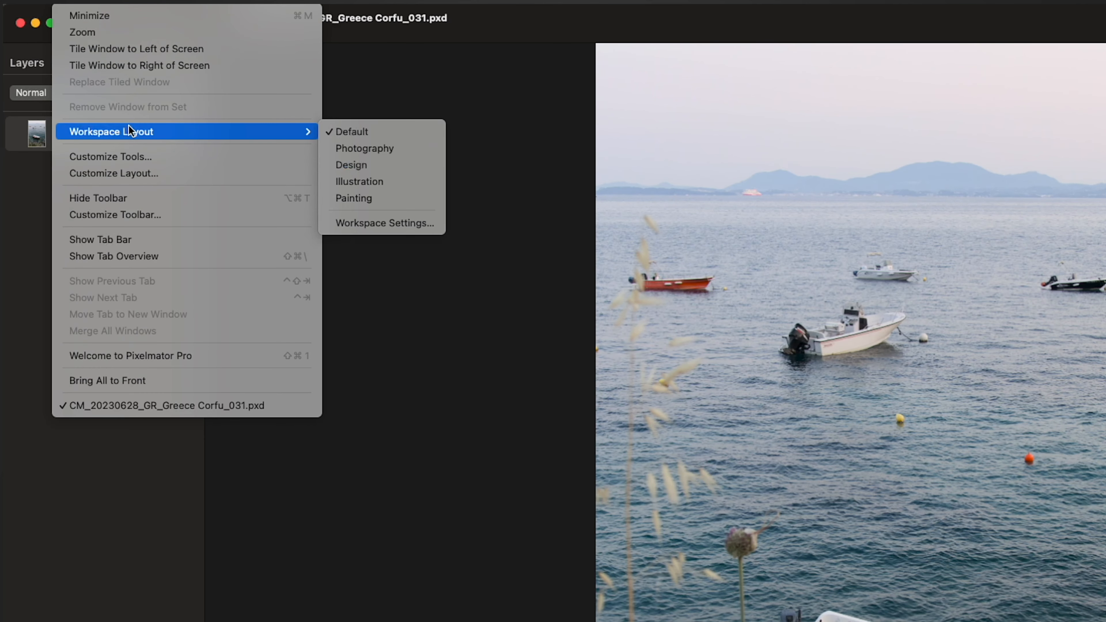
{"action": "left_click", "coordinate": [354, 147]}
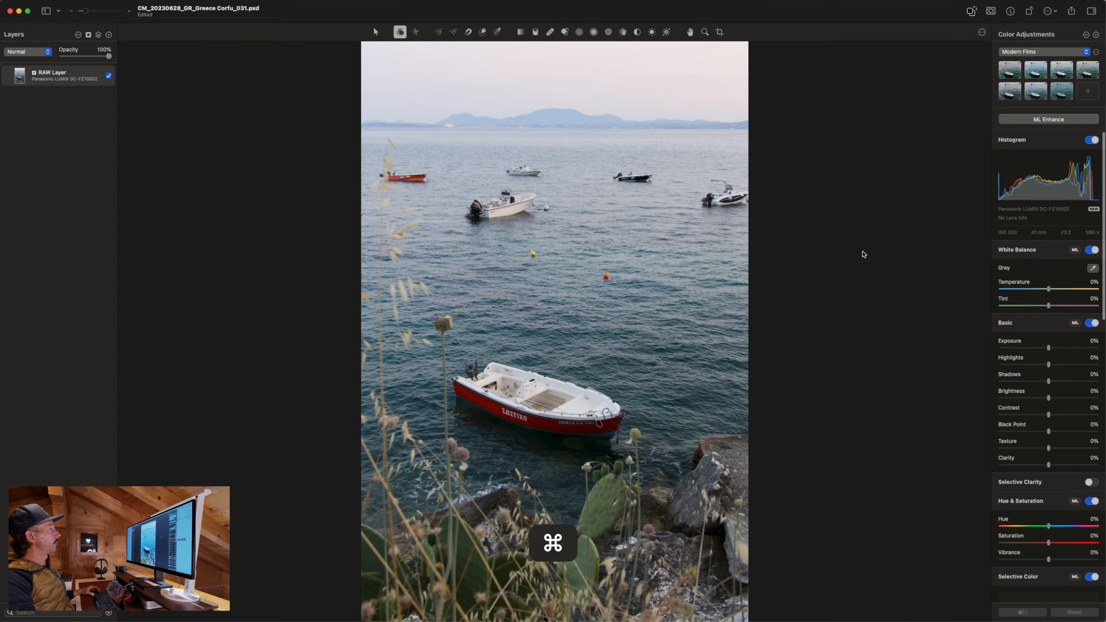
Step: Switch to Lightroom Classic and examine the Basic adjustments of the Develop module, leaving that section collapsed
{"action": "key", "text": "super+Tab"}
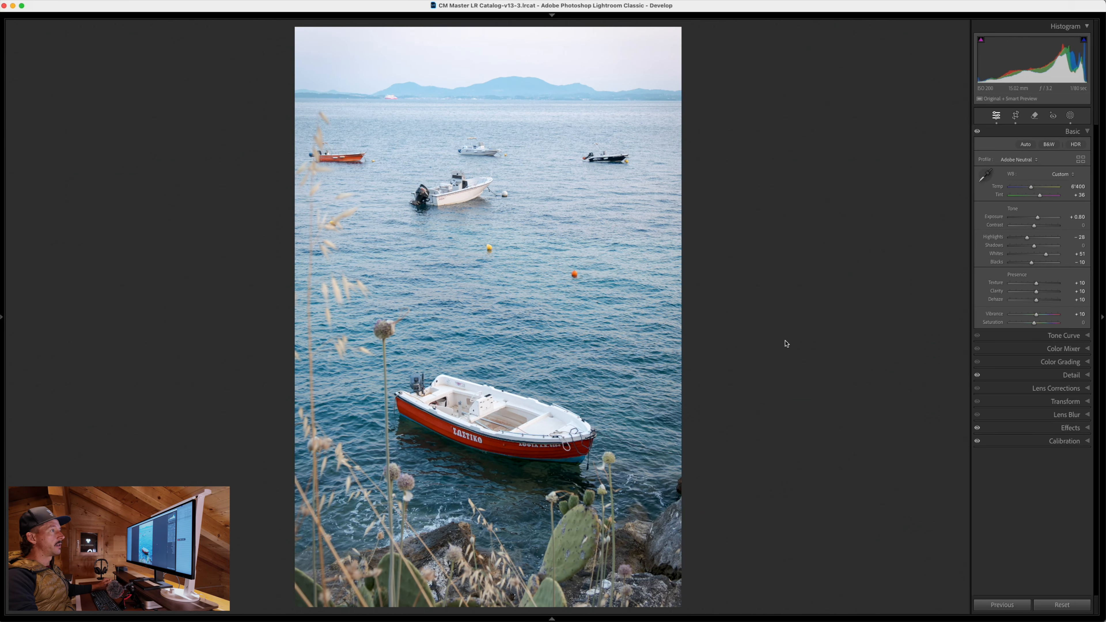
{"action": "left_click", "coordinate": [1087, 131]}
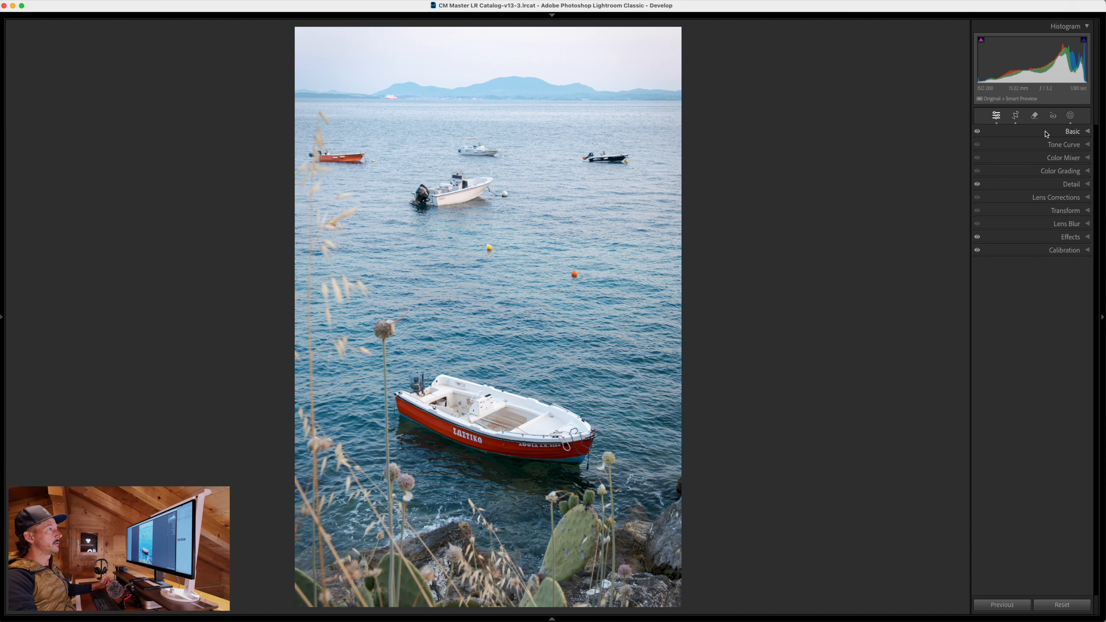
{"action": "left_click", "coordinate": [1070, 132]}
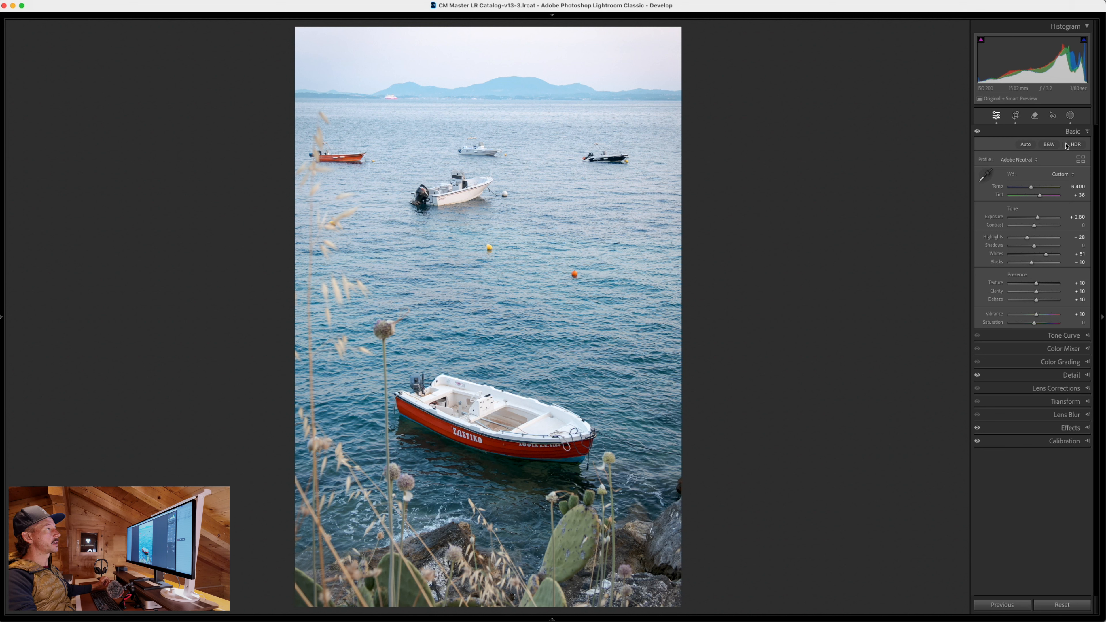
{"action": "left_click", "coordinate": [1072, 132]}
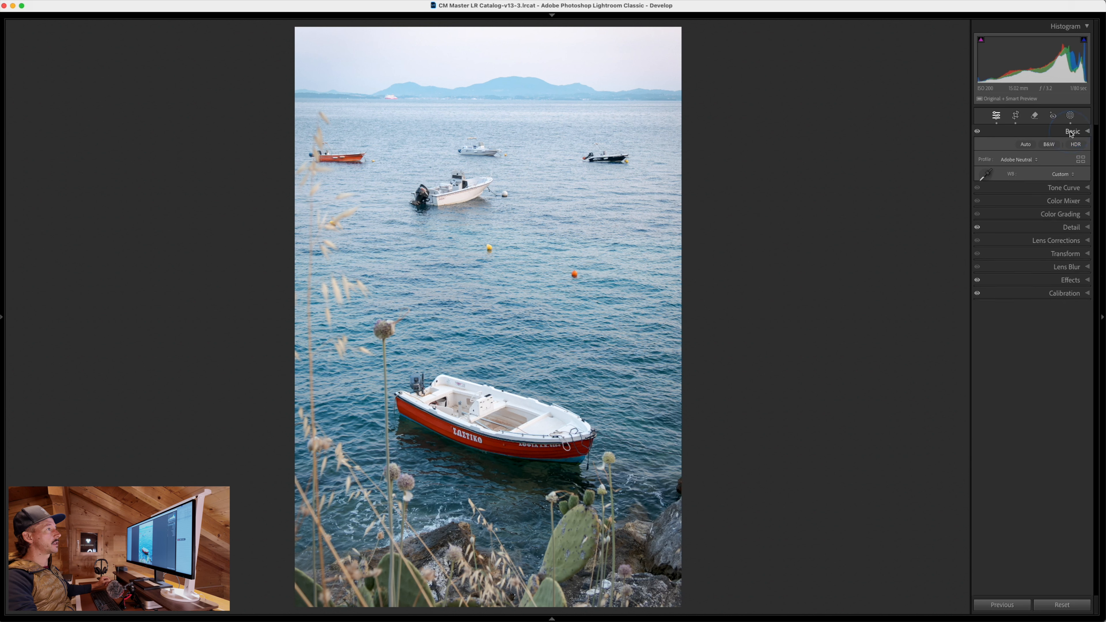
Step: Examine the Tone Curve, Color Mixer and Color Grading adjustments one after another, collapsing each section again
{"action": "left_click", "coordinate": [1071, 145]}
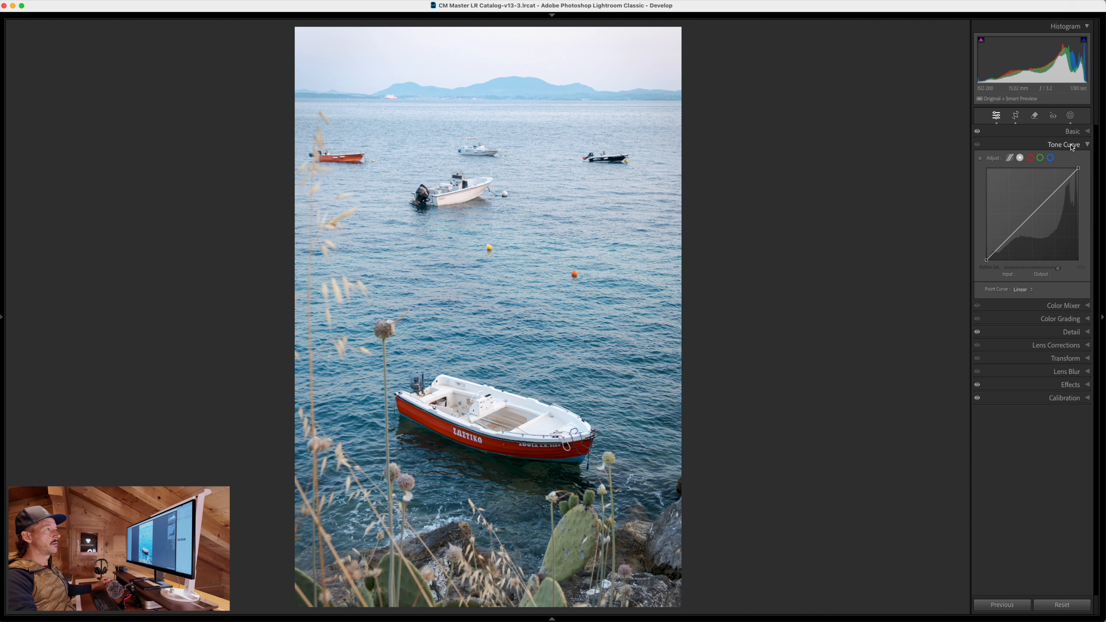
{"action": "left_click", "coordinate": [1072, 146]}
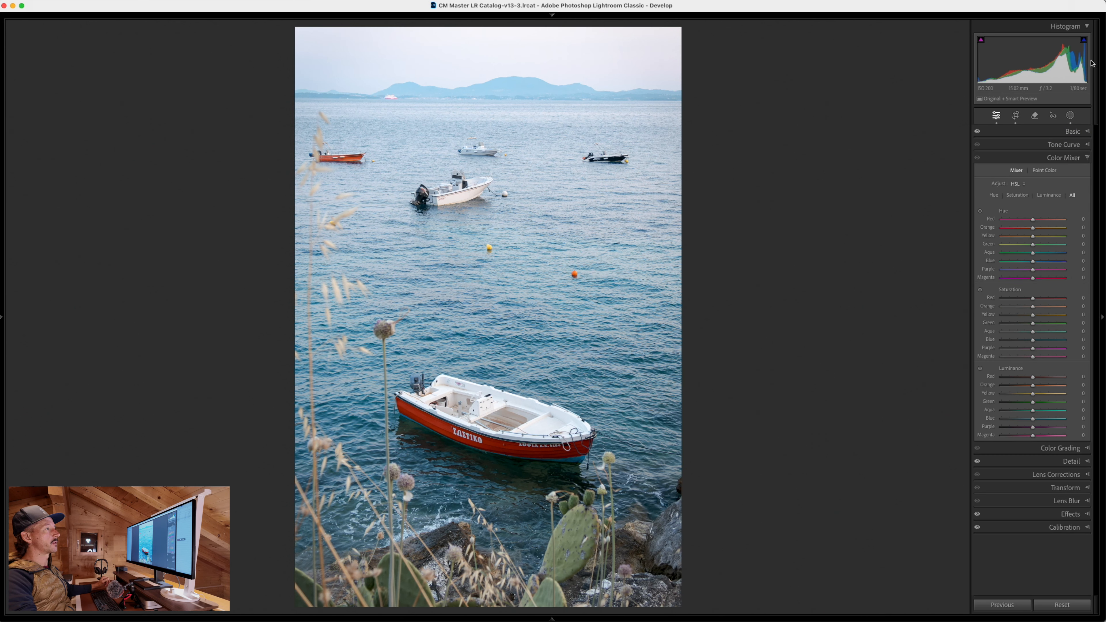
{"action": "left_click", "coordinate": [1074, 158]}
{"action": "left_click", "coordinate": [1081, 171]}
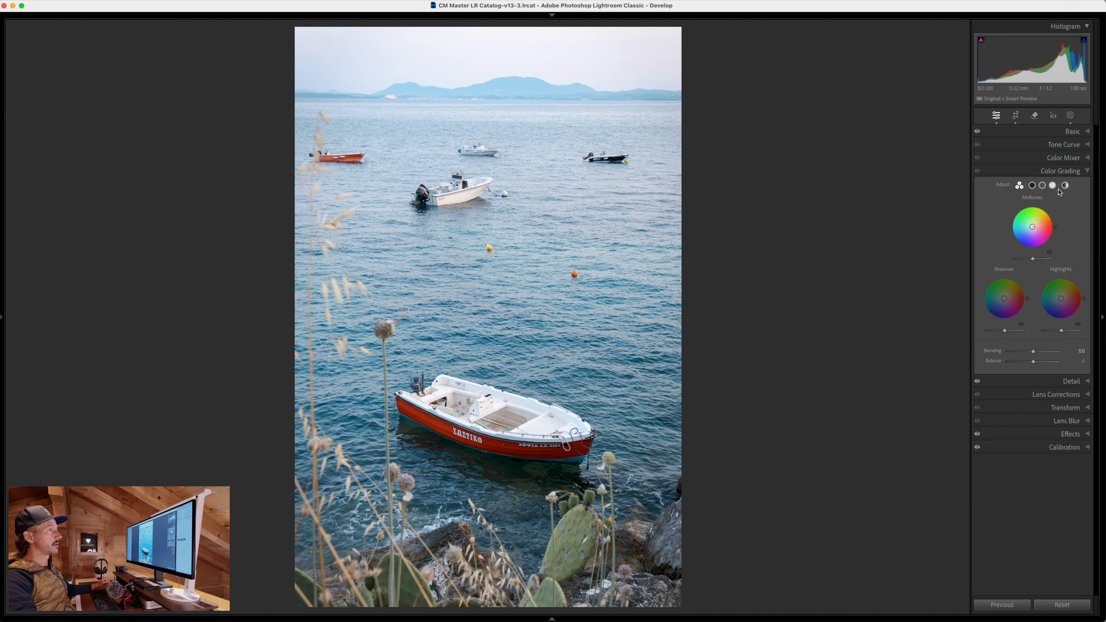
{"action": "left_click", "coordinate": [1072, 171]}
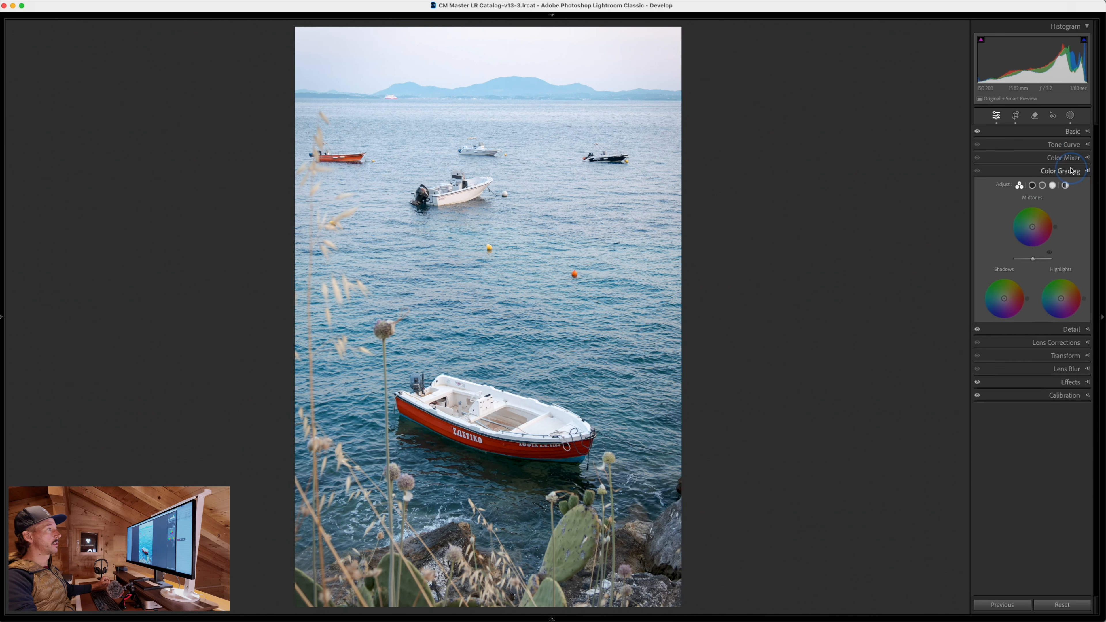
Step: Examine the Detail, Lens Corrections and Transform adjustments one after another, collapsing each section again
{"action": "left_click", "coordinate": [1075, 184]}
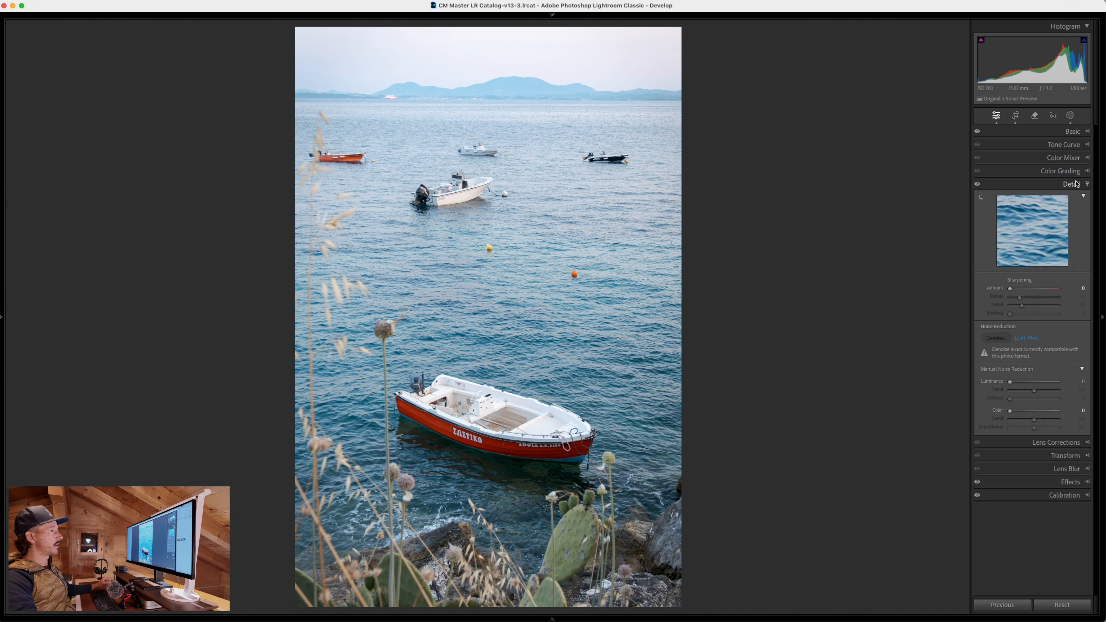
{"action": "left_click", "coordinate": [1075, 184]}
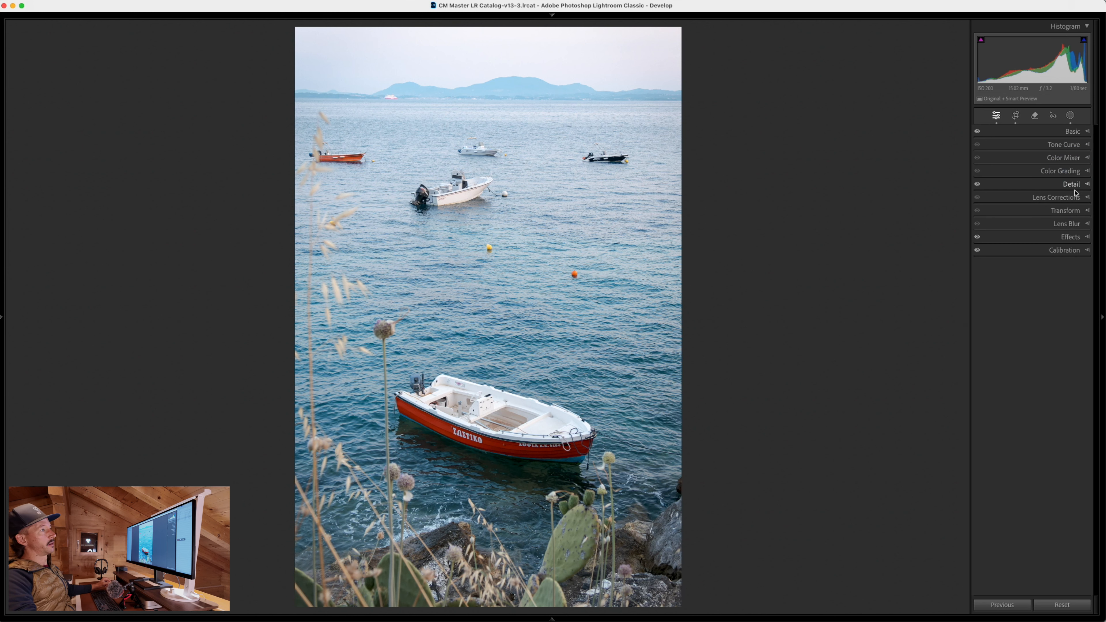
{"action": "left_click", "coordinate": [1075, 197]}
{"action": "left_click", "coordinate": [1074, 197]}
{"action": "left_click", "coordinate": [1073, 211]}
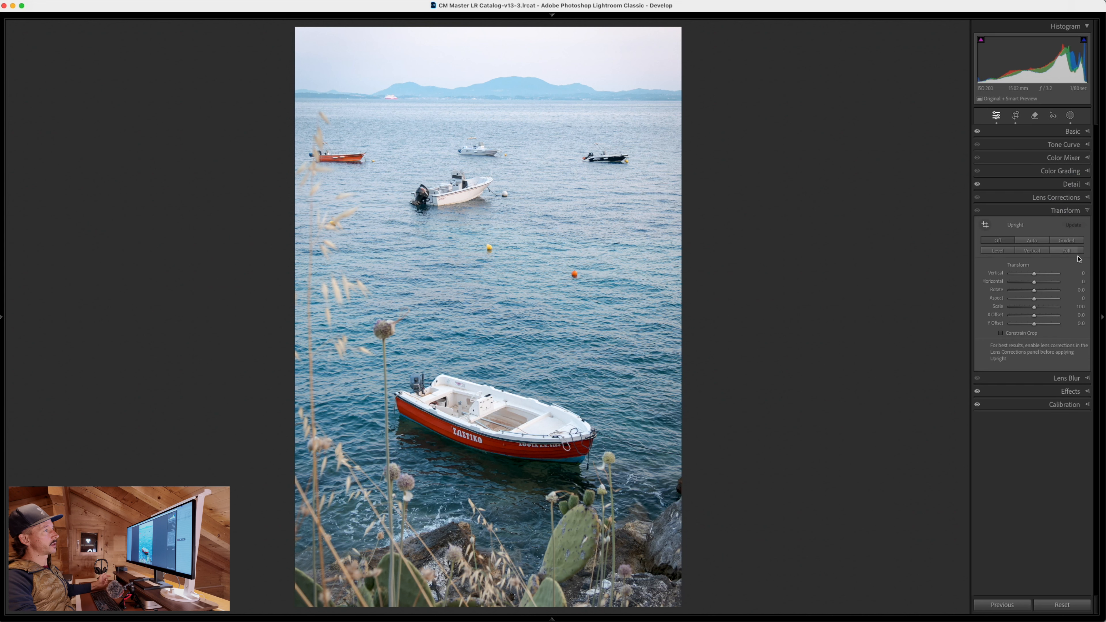
{"action": "left_click", "coordinate": [1072, 212]}
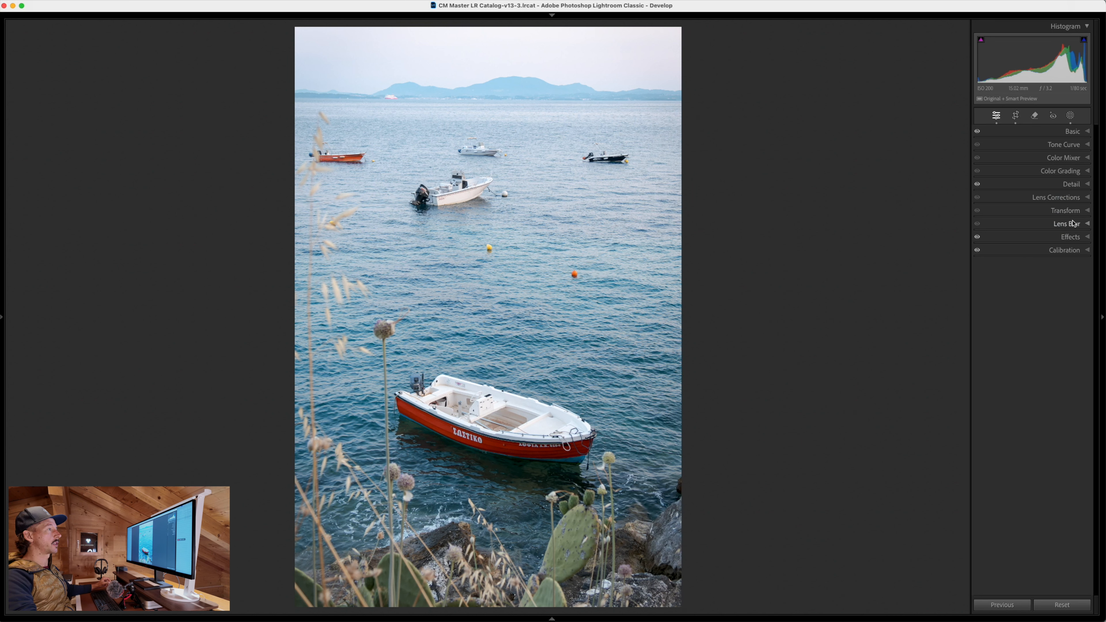
Step: Examine the Lens Blur, Effects and Calibration adjustments, collapsing each, and expand the Basic section again
{"action": "left_click", "coordinate": [1073, 223]}
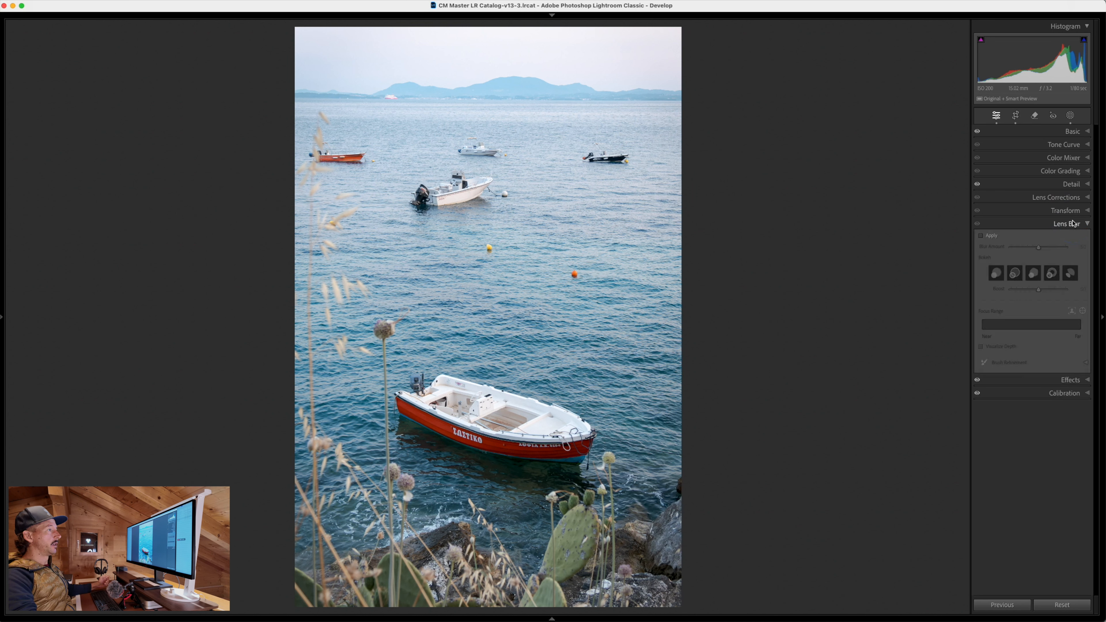
{"action": "left_click", "coordinate": [1072, 223]}
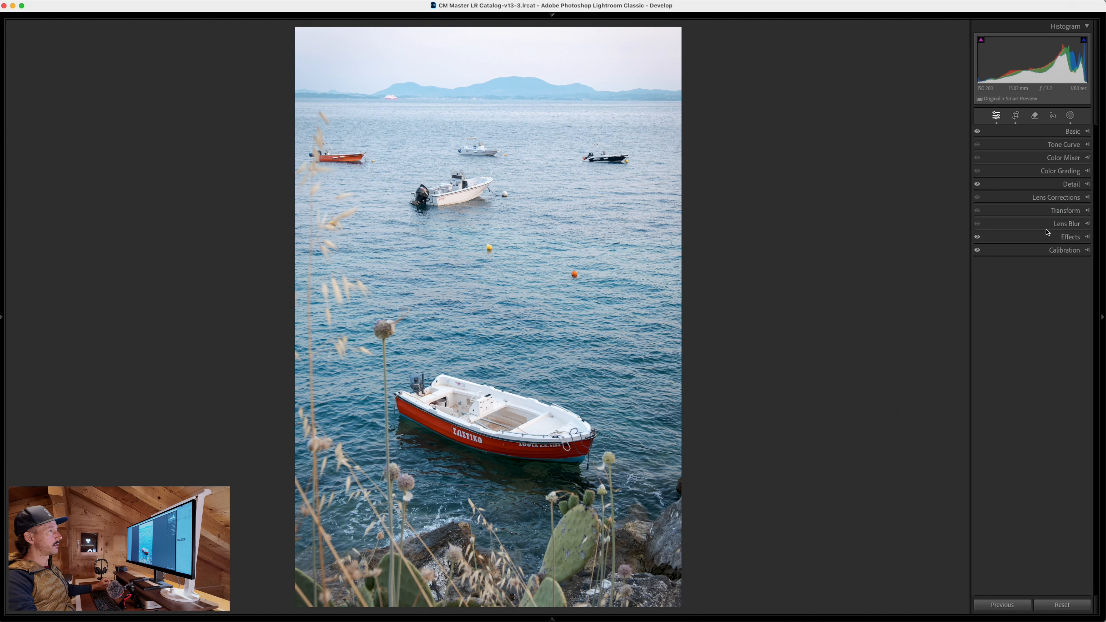
{"action": "left_click", "coordinate": [1065, 238]}
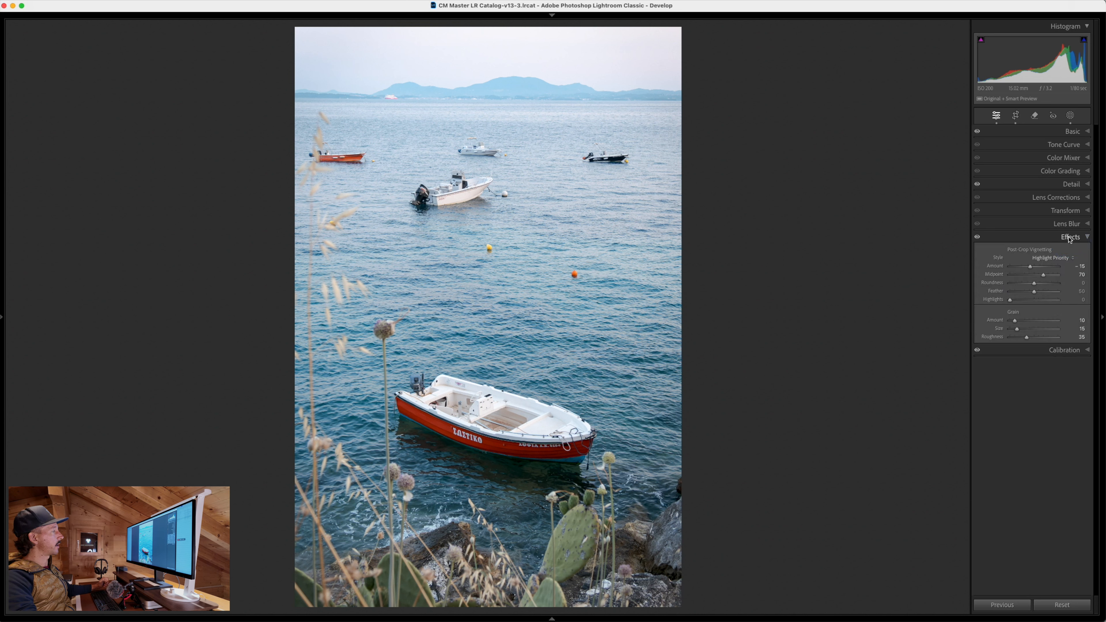
{"action": "left_click", "coordinate": [1070, 238]}
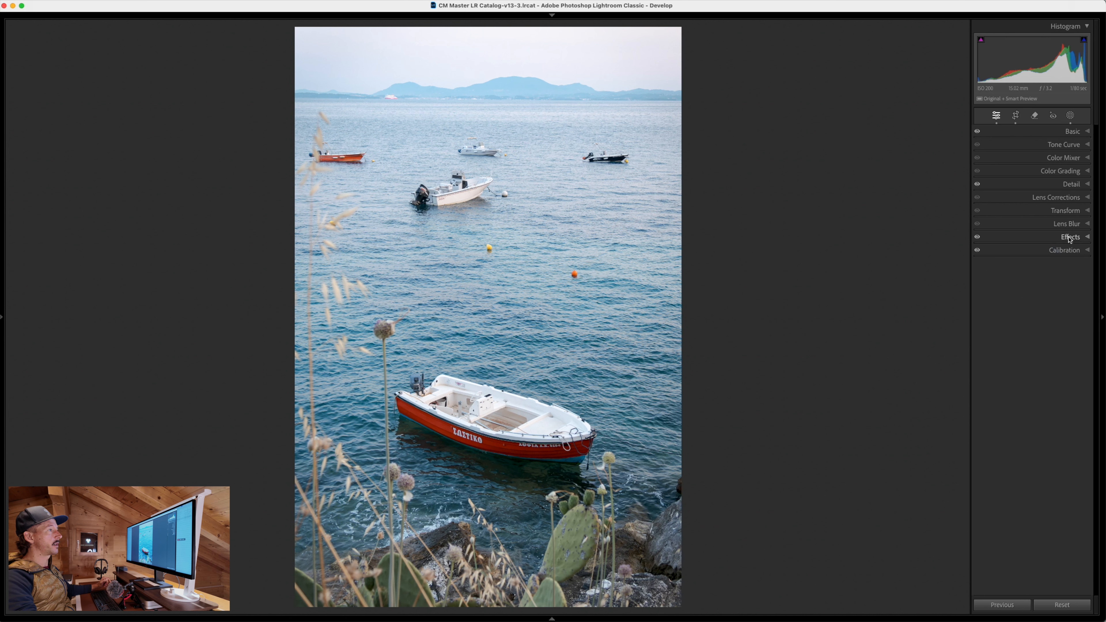
{"action": "left_click", "coordinate": [1071, 249]}
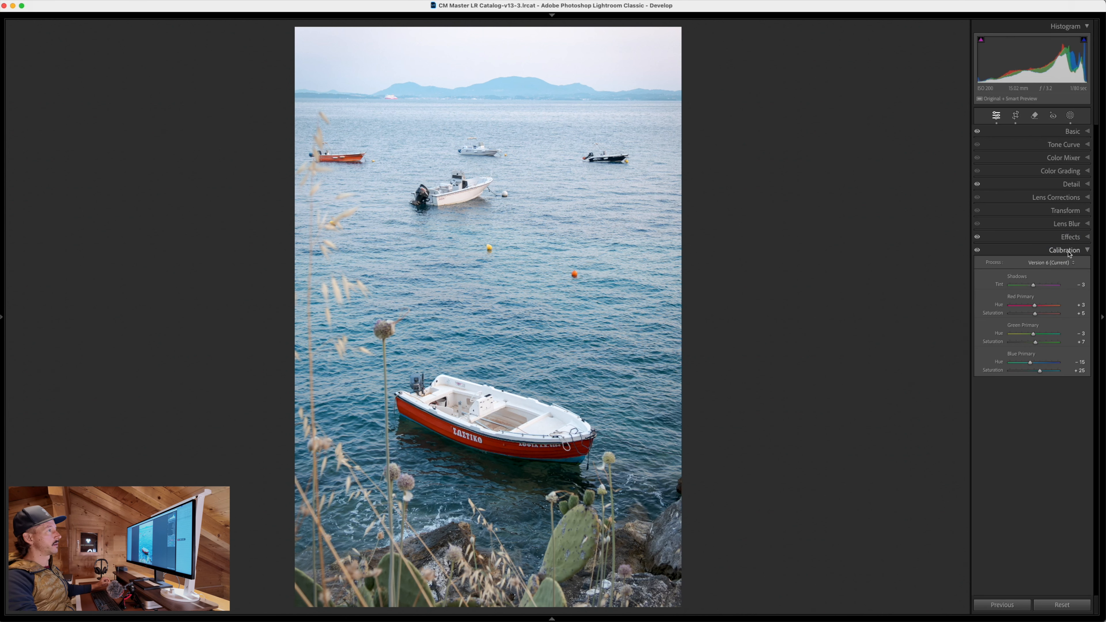
{"action": "left_click", "coordinate": [1069, 251]}
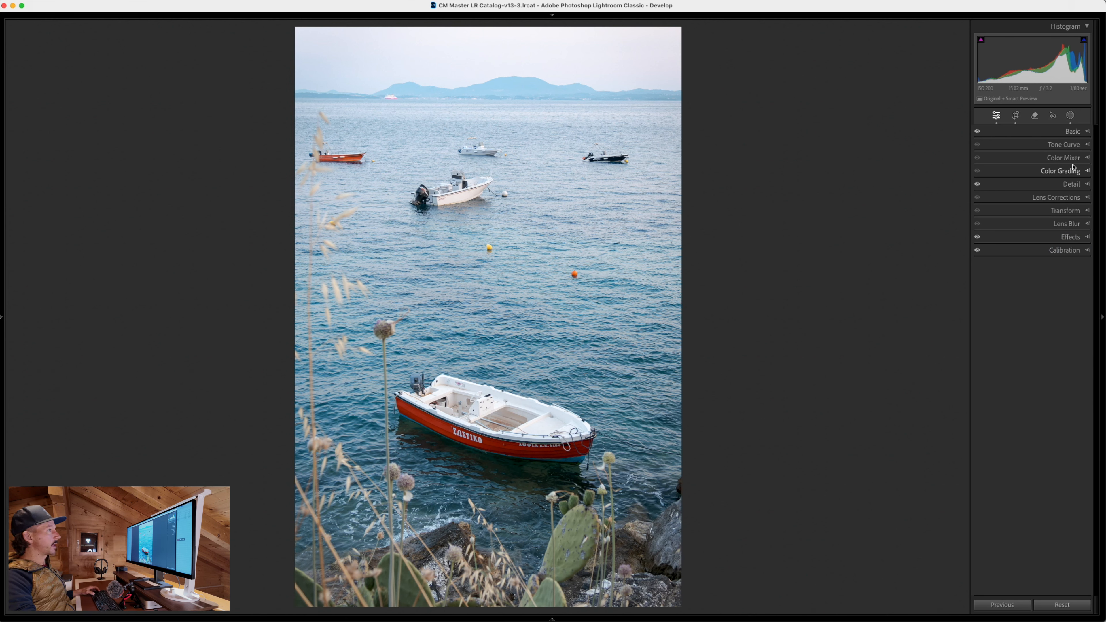
{"action": "left_click", "coordinate": [1071, 131]}
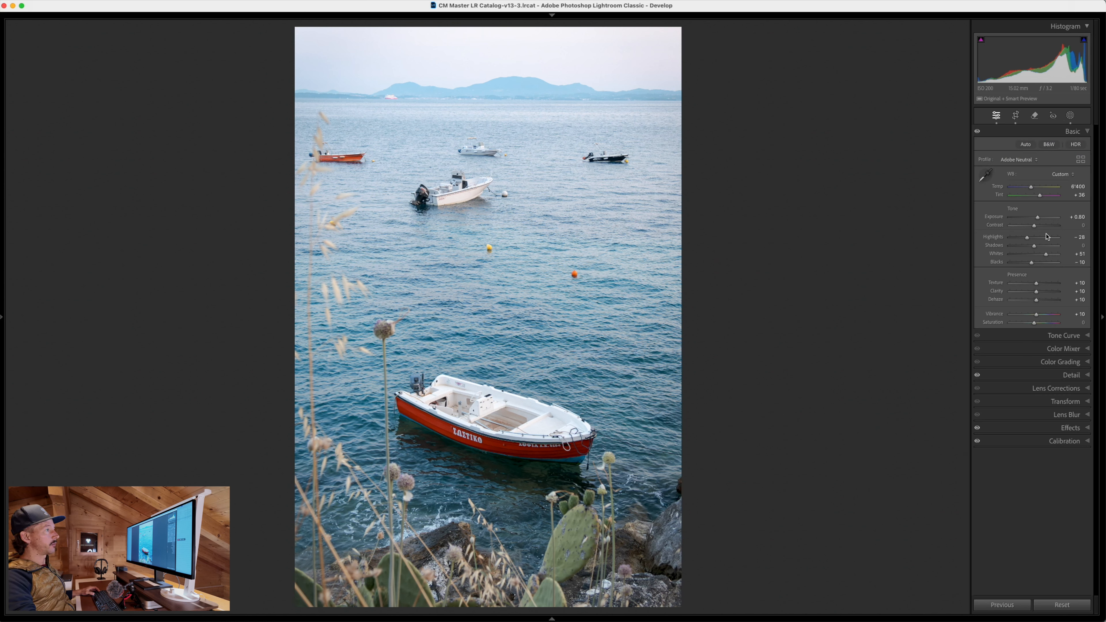
Step: Switch to Pixelmator Pro and disable the White Balance, Basic, Hue & Saturation, Selective Color, Color Balance and Curves adjustments
{"action": "key", "text": "super+Tab"}
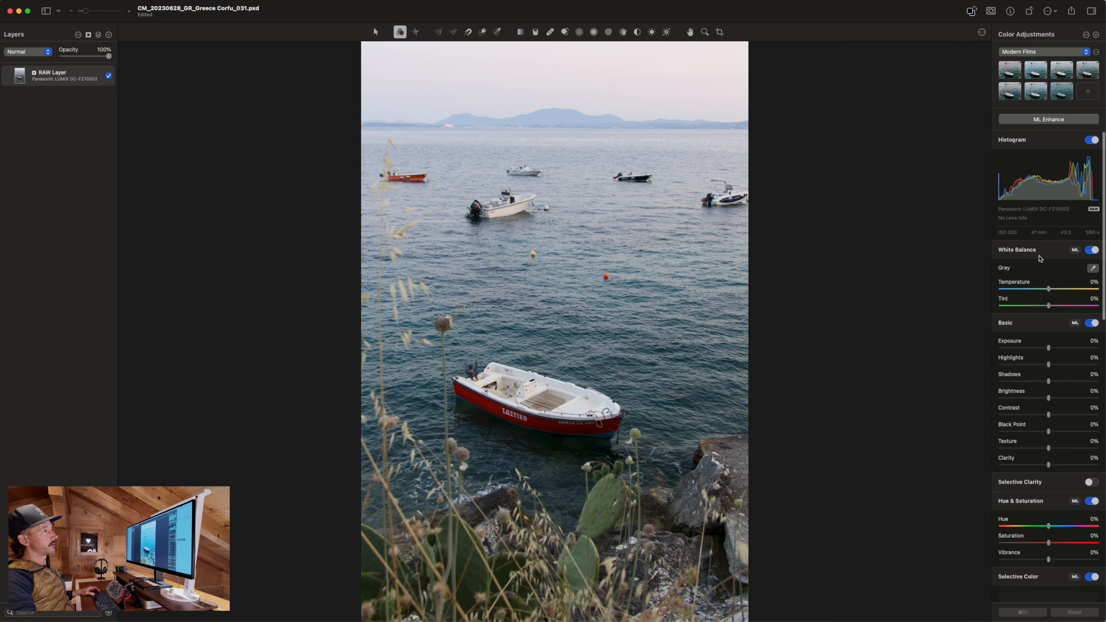
{"action": "left_click", "coordinate": [1091, 250]}
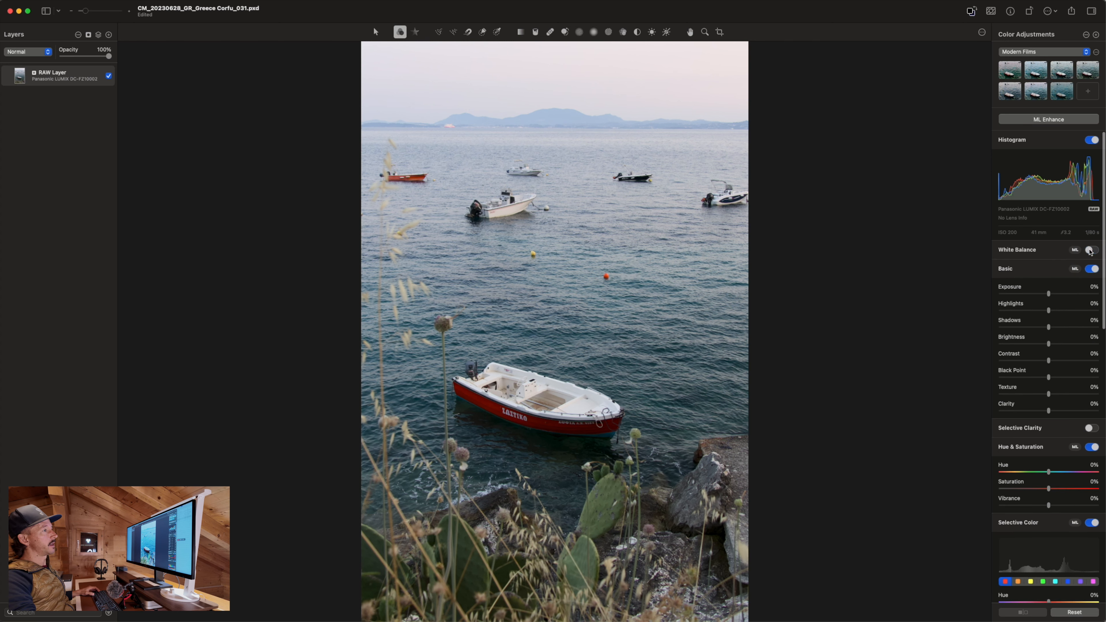
{"action": "left_click", "coordinate": [1091, 270]}
{"action": "left_click", "coordinate": [1091, 251]}
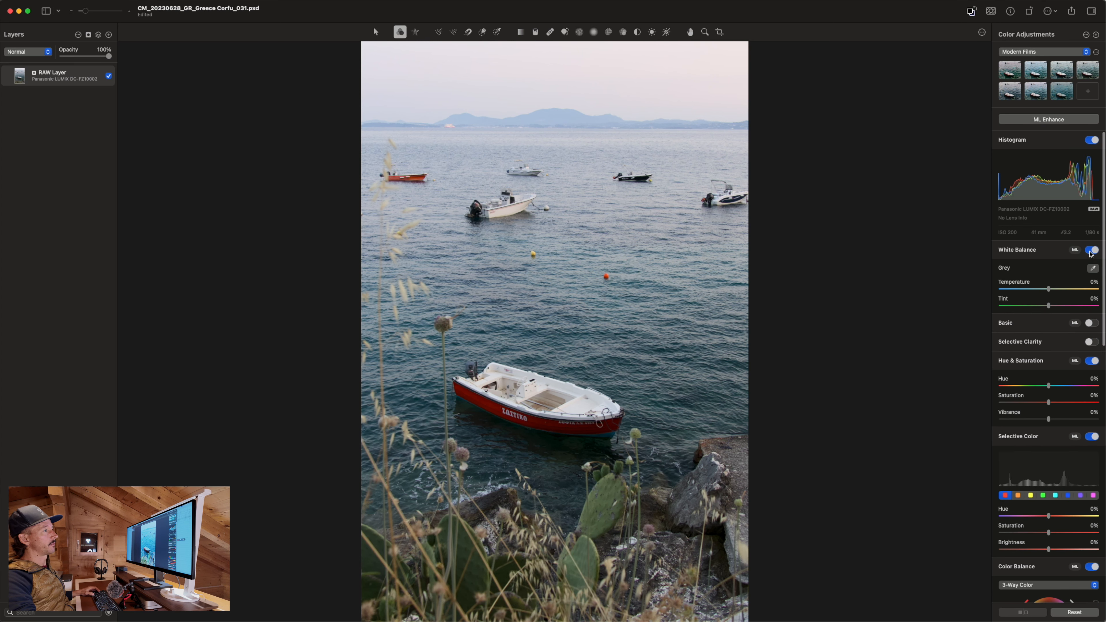
{"action": "left_click", "coordinate": [1091, 252]}
{"action": "left_click", "coordinate": [1091, 306]}
{"action": "left_click", "coordinate": [1092, 325]}
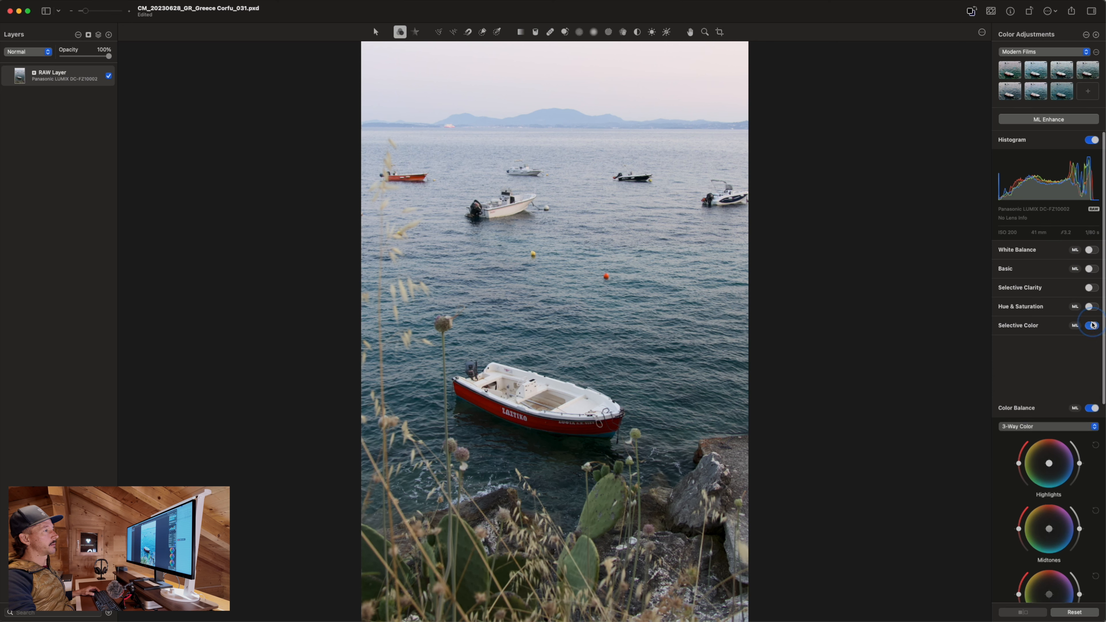
{"action": "left_click", "coordinate": [1092, 344]}
{"action": "left_click", "coordinate": [1091, 383]}
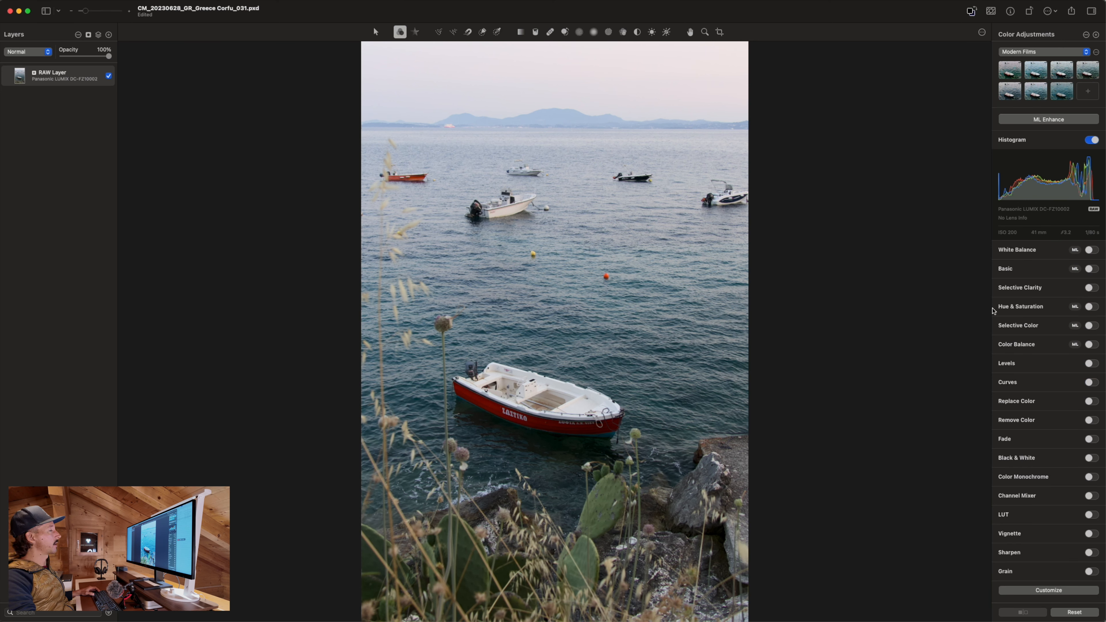
Step: Check the white balance controls in Lightroom Classic, return to Pixelmator Pro and enable the White Balance adjustment
{"action": "key", "text": "super+Tab"}
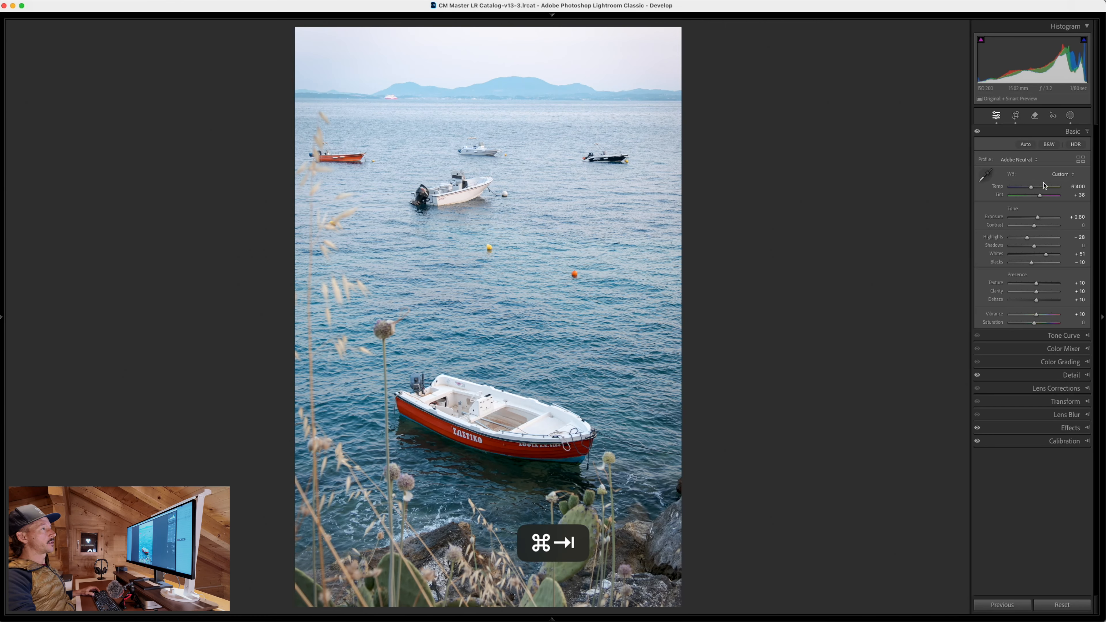
{"action": "key", "text": "super+Tab"}
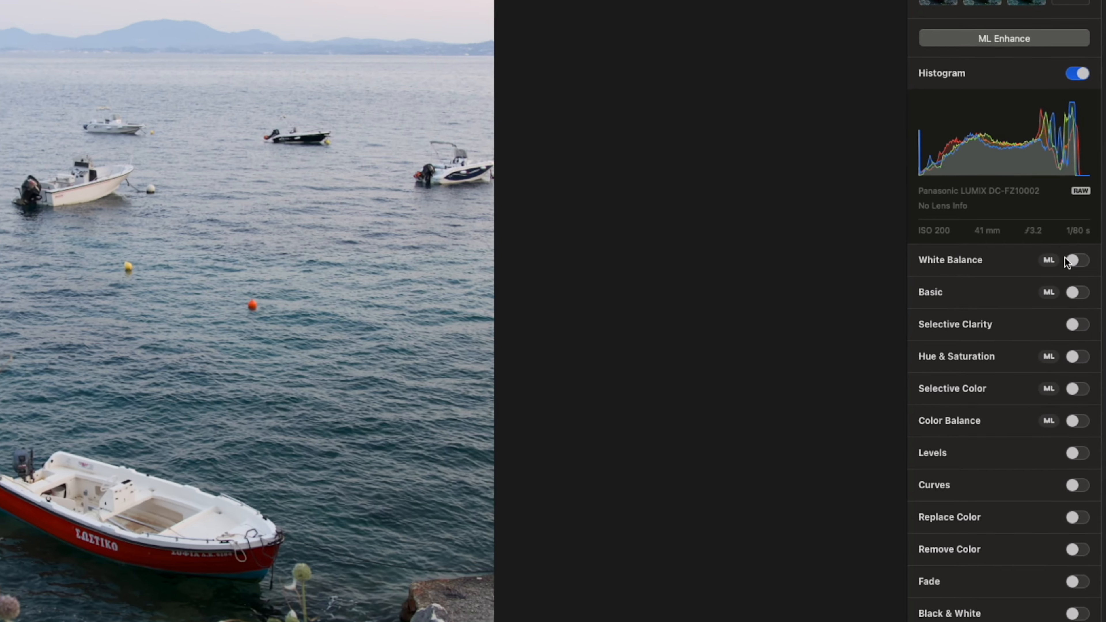
{"action": "left_click", "coordinate": [1066, 247]}
Step: Check the tone and presence controls in Lightroom Classic, return to Pixelmator Pro and enable the Basic adjustment
{"action": "key", "text": "super+Tab"}
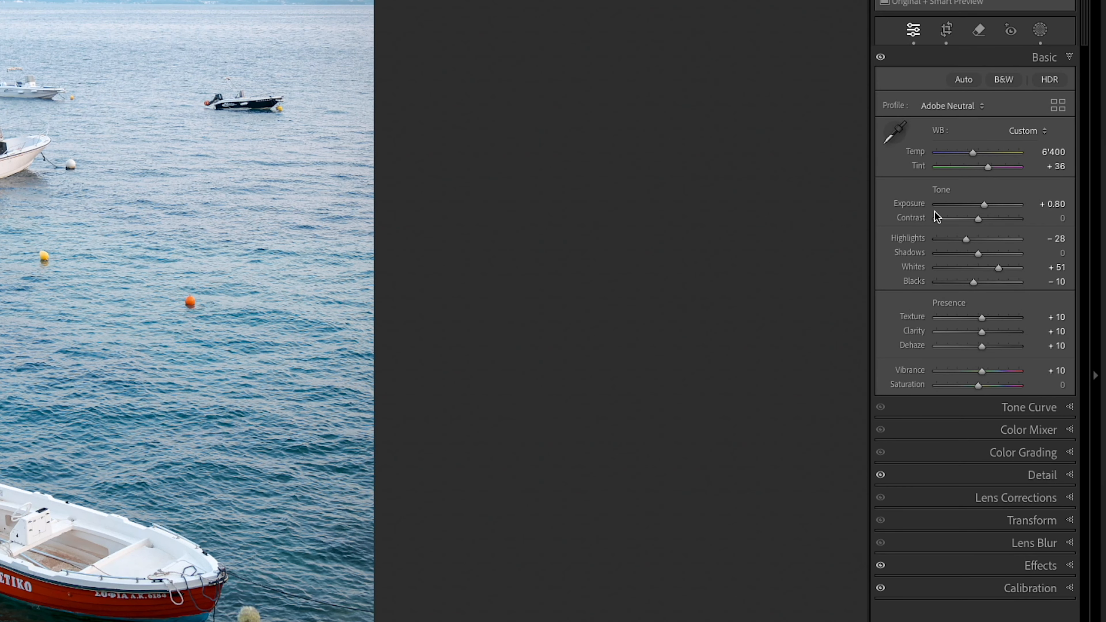
{"action": "key", "text": "super+Tab"}
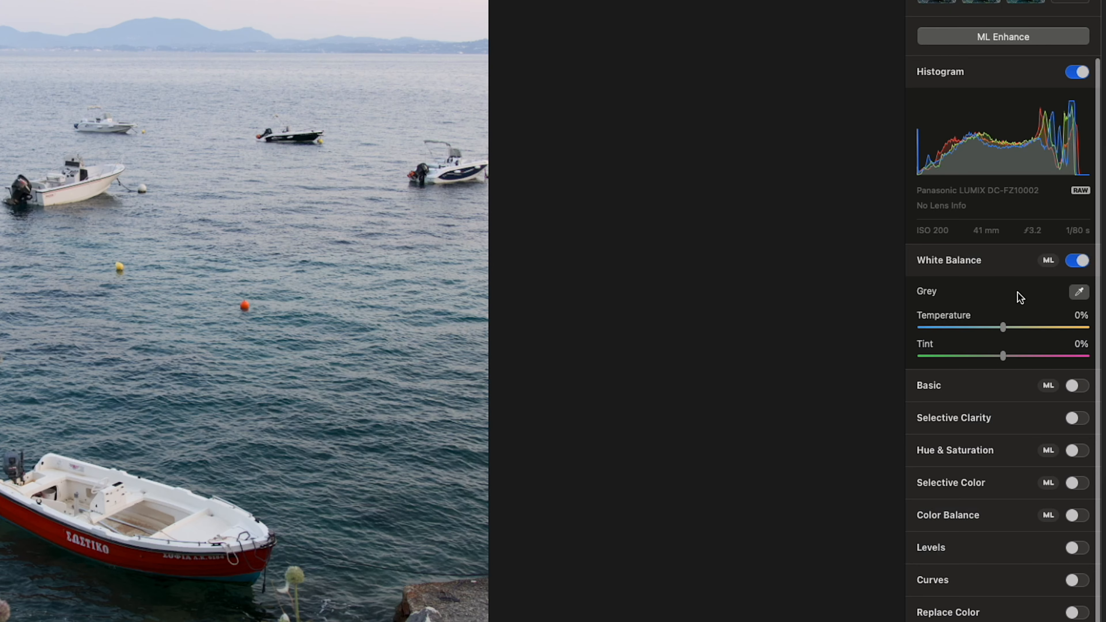
{"action": "left_click", "coordinate": [1073, 386]}
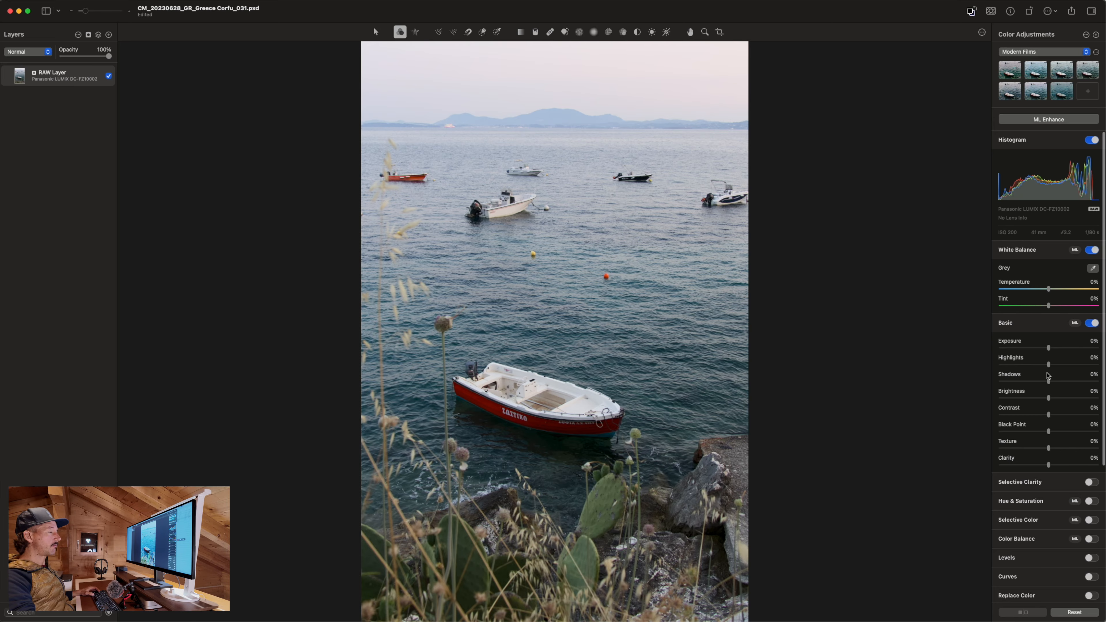
Step: Check the Tone Curve section in Lightroom Classic, return to Pixelmator Pro and enable the Curves adjustment
{"action": "key", "text": "super+Tab"}
{"action": "left_click", "coordinate": [1064, 343]}
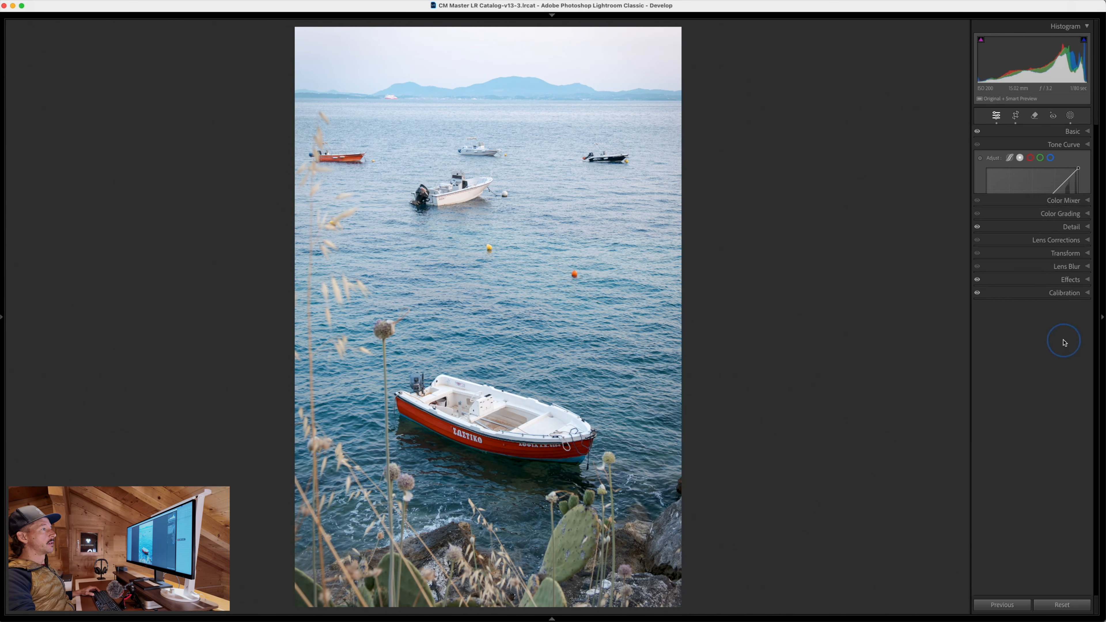
{"action": "key", "text": "super+Tab"}
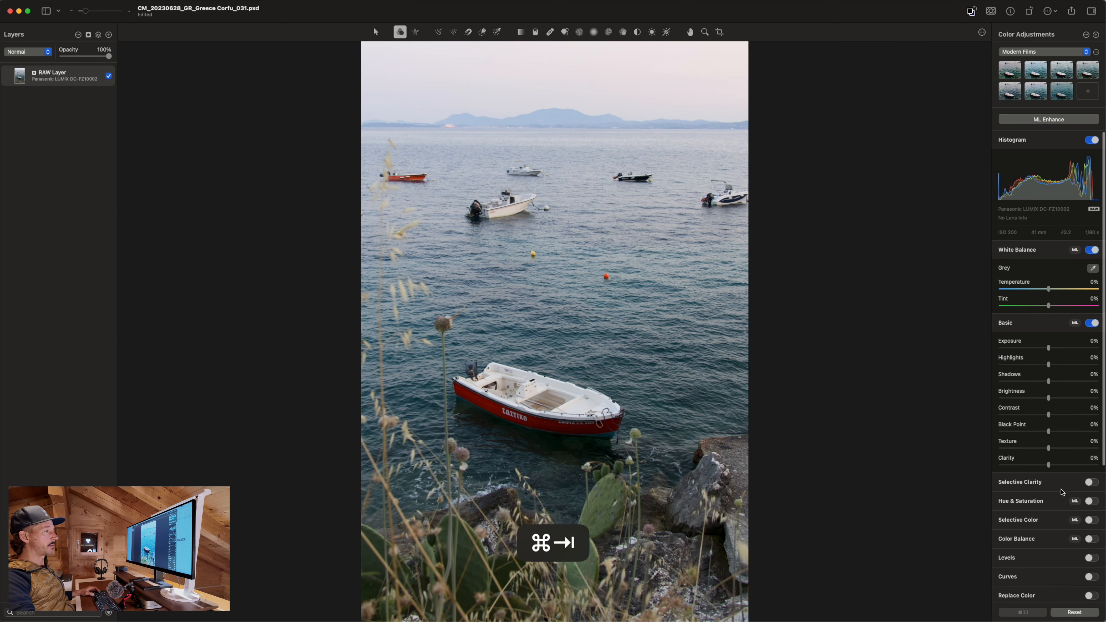
{"action": "scroll", "coordinate": [1061, 492], "scroll_direction": "down", "scroll_amount": 5}
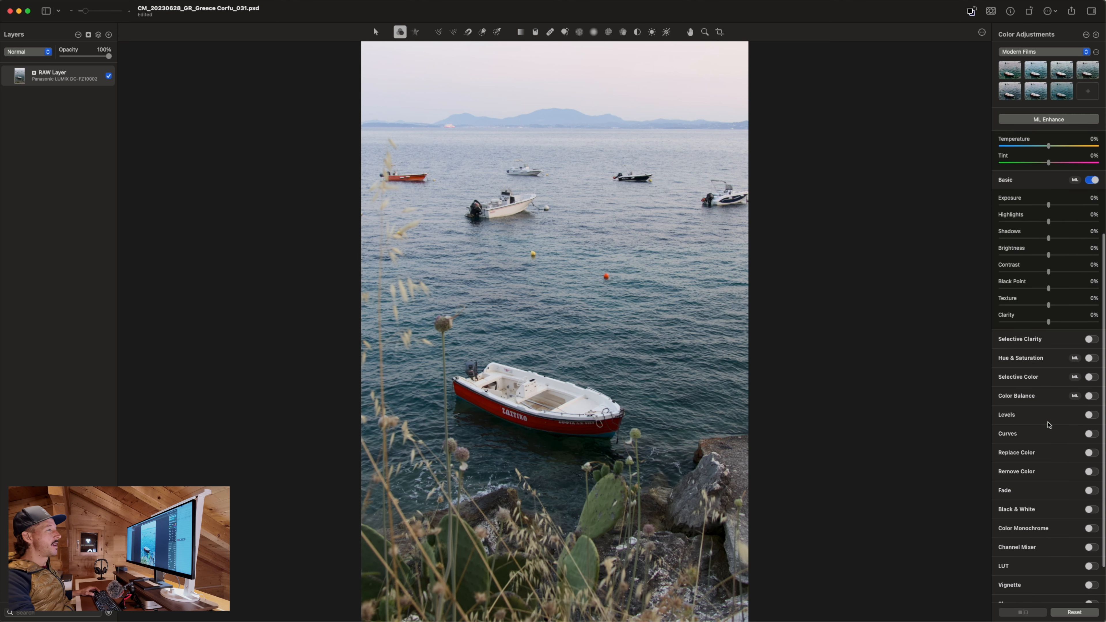
{"action": "scroll", "coordinate": [1060, 351], "scroll_direction": "down", "scroll_amount": 3}
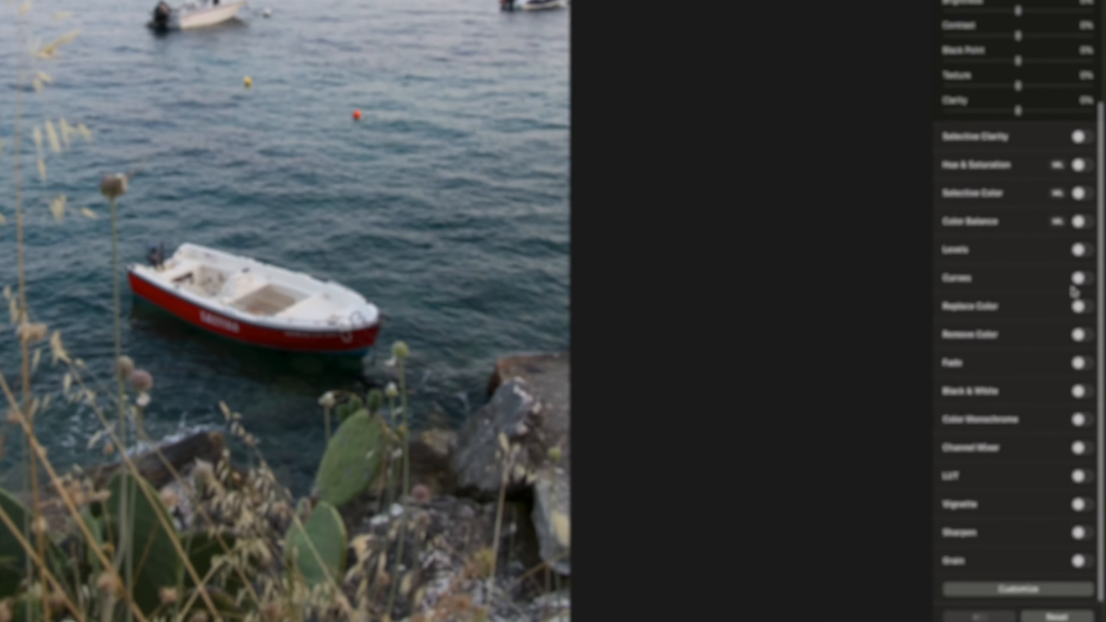
{"action": "left_click", "coordinate": [1091, 385]}
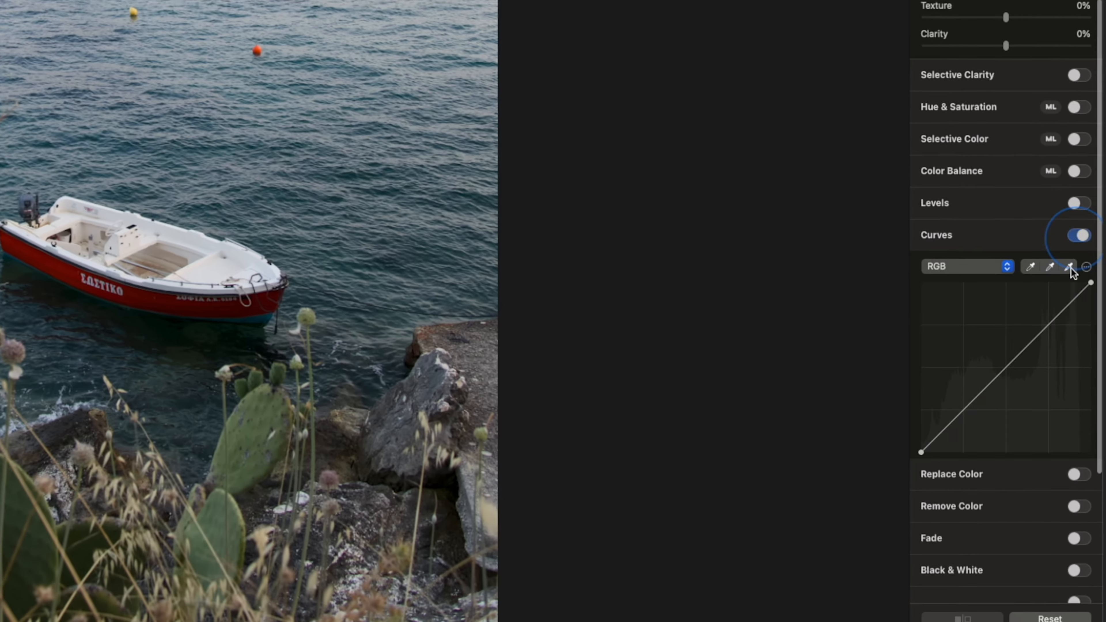
{"action": "scroll", "coordinate": [1001, 305], "scroll_direction": "up", "scroll_amount": 10}
Step: Check the Color Mixer section in Lightroom Classic, return to Pixelmator Pro and enable the Selective Color adjustment
{"action": "key", "text": "super+Tab"}
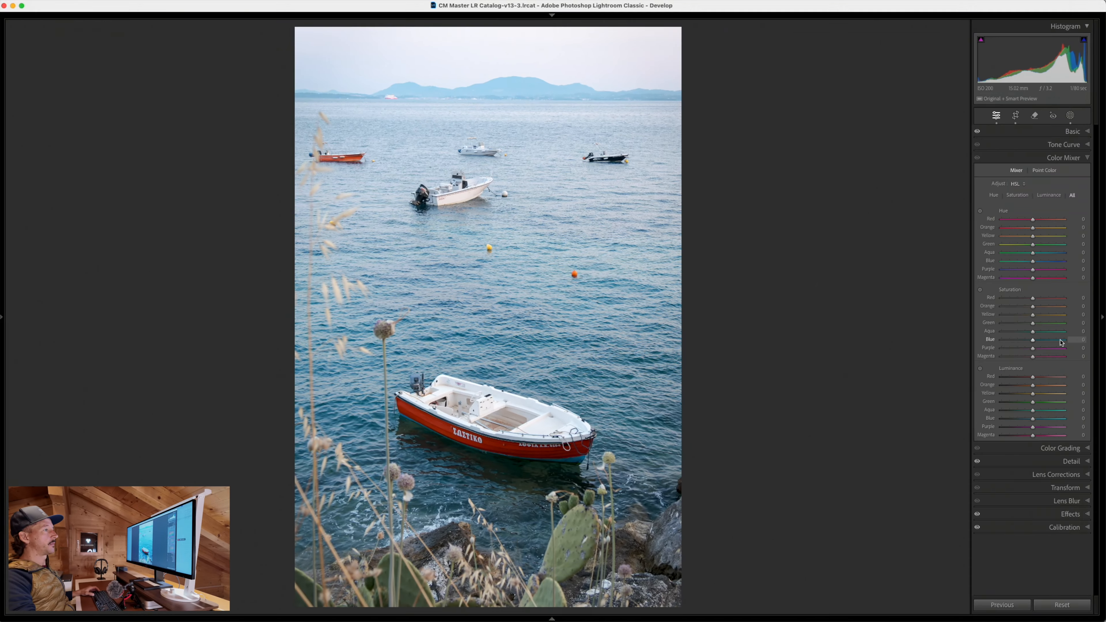
{"action": "key", "text": "super+Tab"}
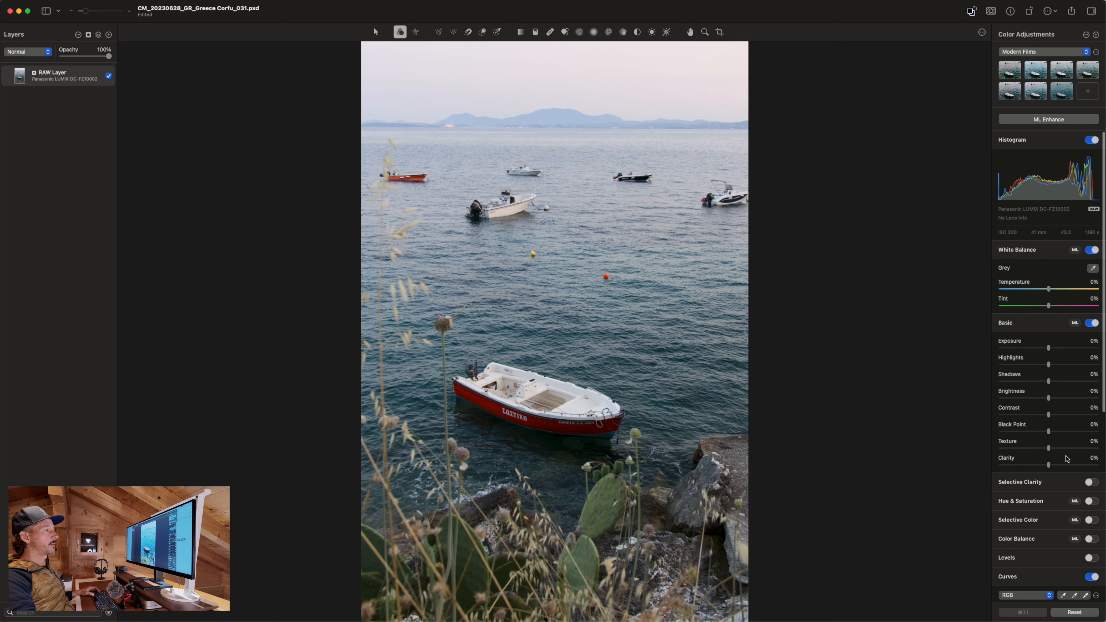
{"action": "scroll", "coordinate": [1066, 460], "scroll_direction": "down", "scroll_amount": 6}
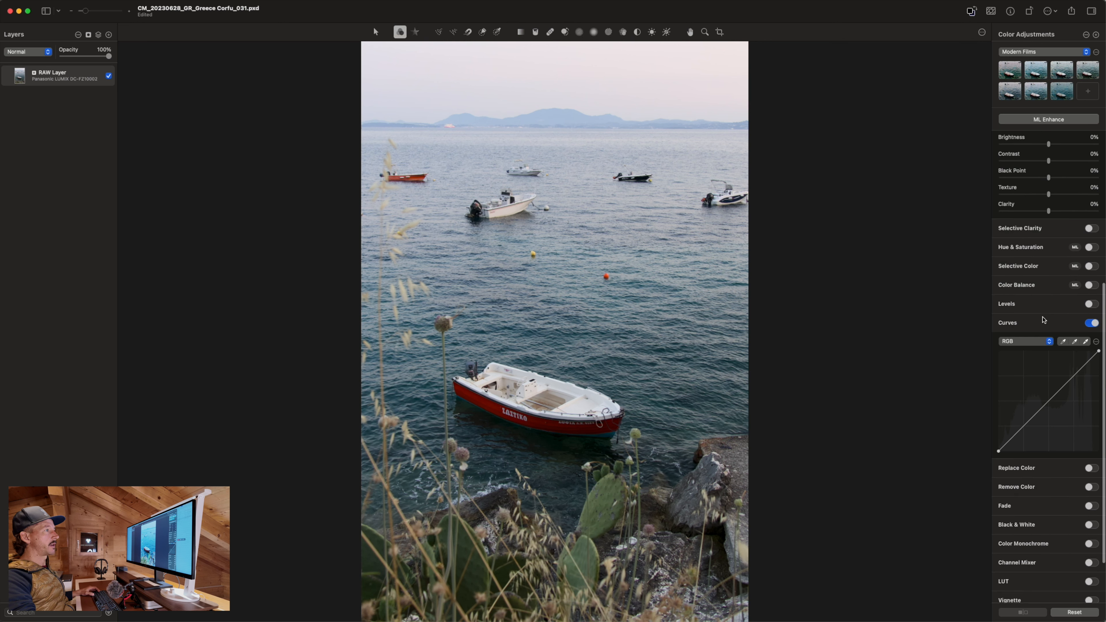
{"action": "scroll", "coordinate": [1043, 320], "scroll_direction": "up", "scroll_amount": 1}
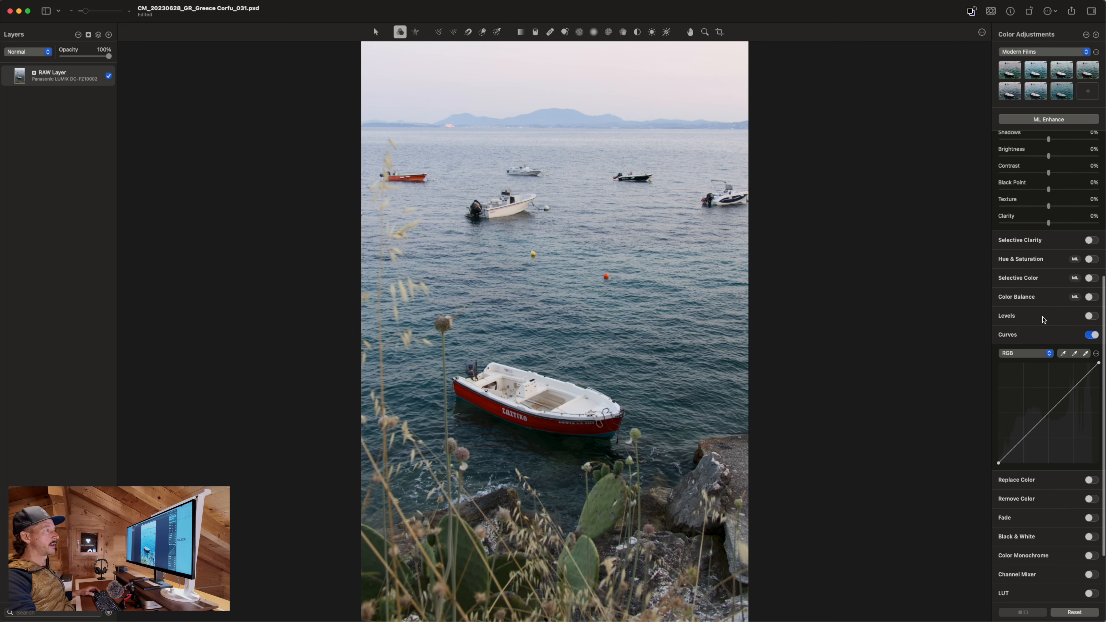
{"action": "left_click", "coordinate": [1092, 279]}
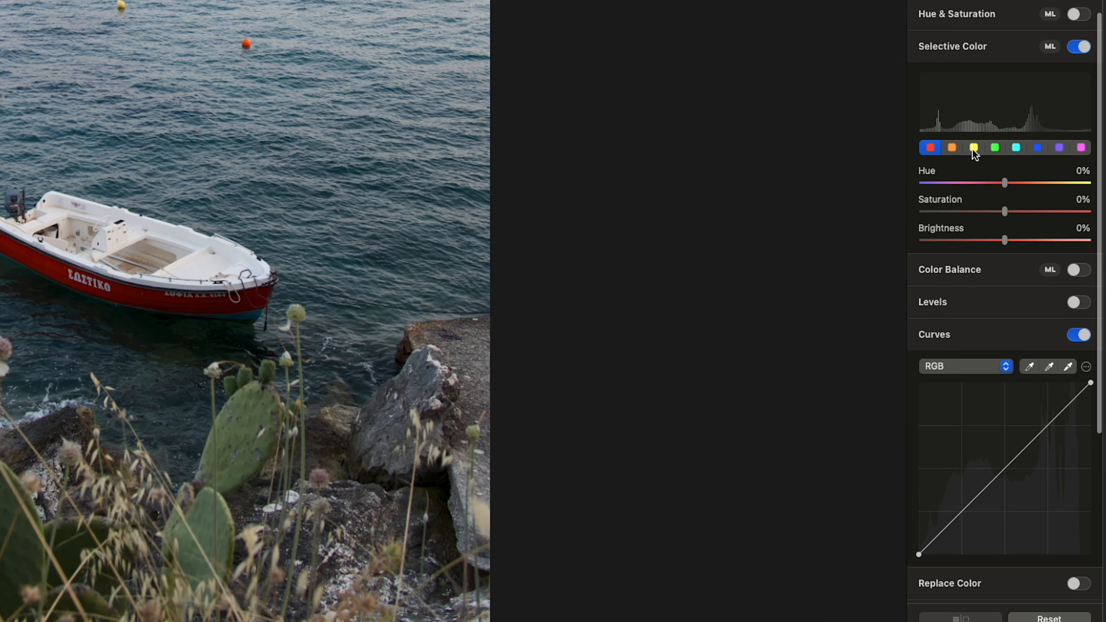
Step: View the yellow and green ranges in Selective Color, ending on the red range
{"action": "left_click", "coordinate": [974, 149]}
{"action": "left_click", "coordinate": [992, 149]}
{"action": "left_click", "coordinate": [930, 149]}
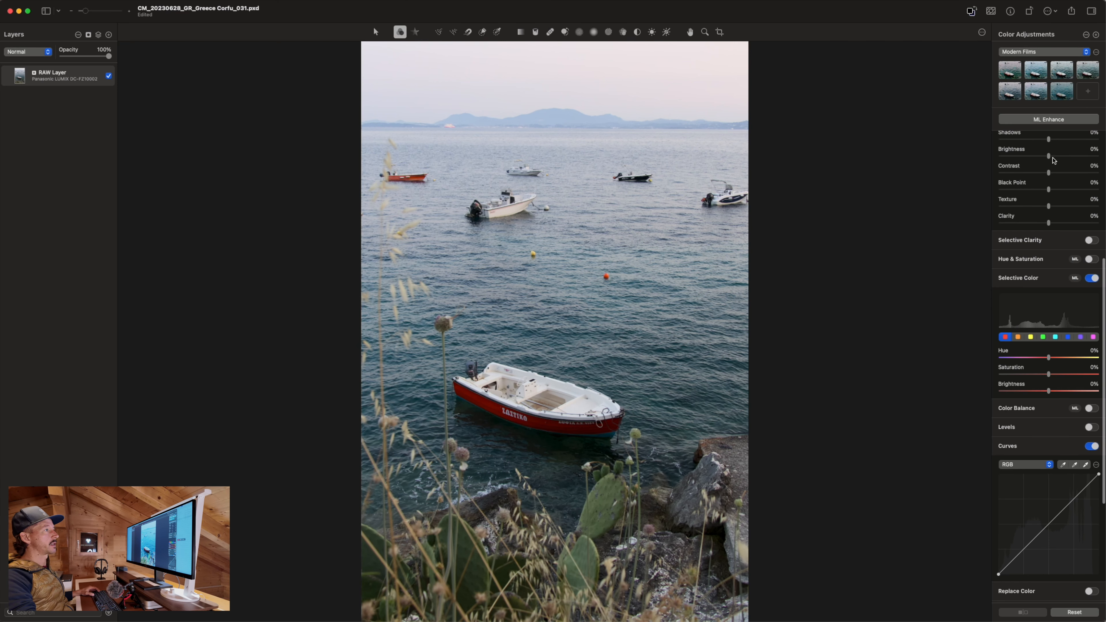
Step: View the Hue, Saturation, Luminance and All sets of the Color Mixer in Lightroom Classic and return to Pixelmator Pro
{"action": "key", "text": "super+Tab"}
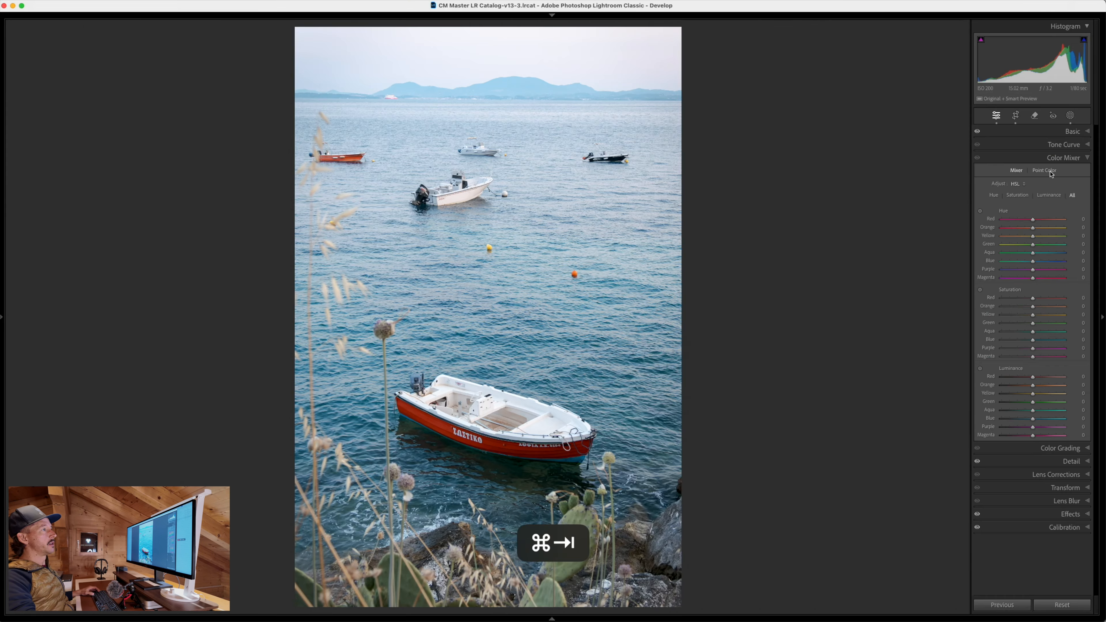
{"action": "left_click", "coordinate": [994, 196]}
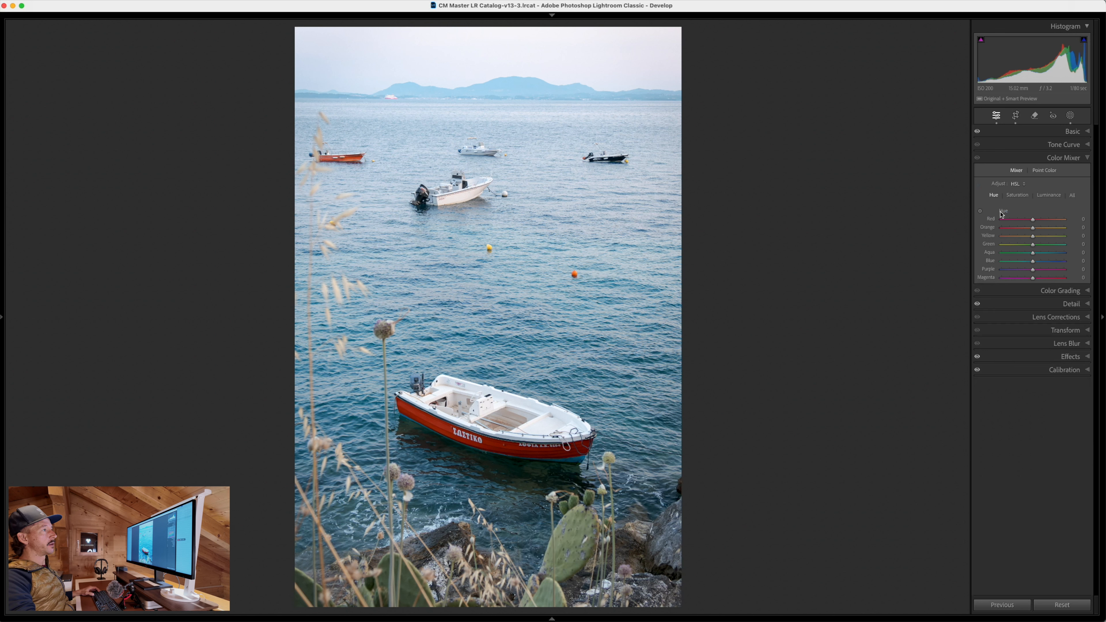
{"action": "left_click", "coordinate": [1026, 197]}
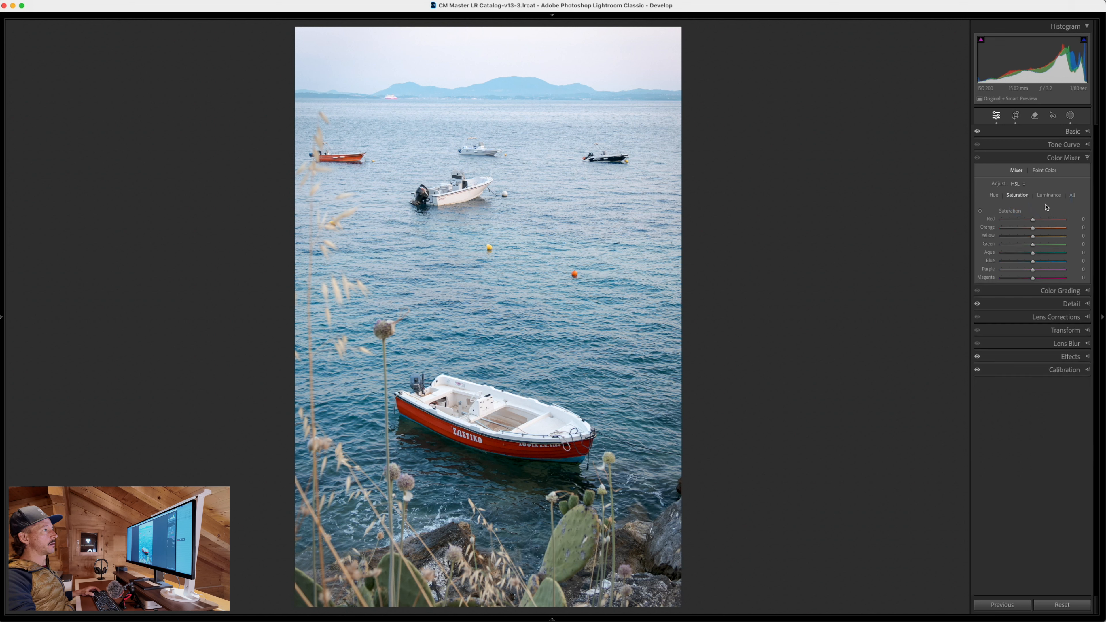
{"action": "left_click", "coordinate": [1049, 195]}
{"action": "left_click", "coordinate": [1072, 195]}
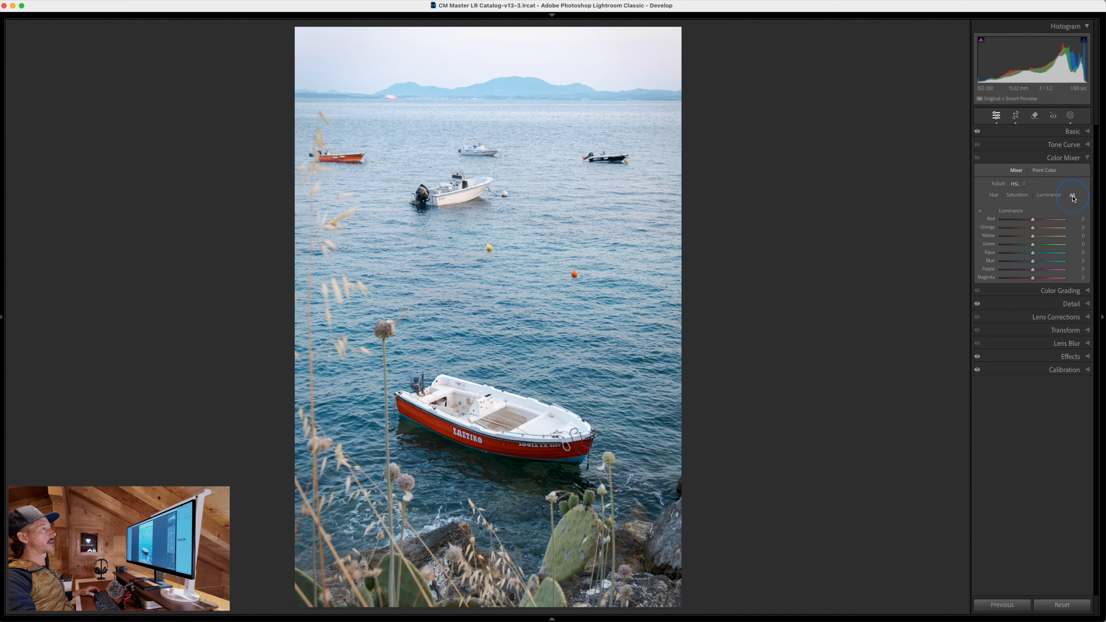
{"action": "key", "text": "super+Tab"}
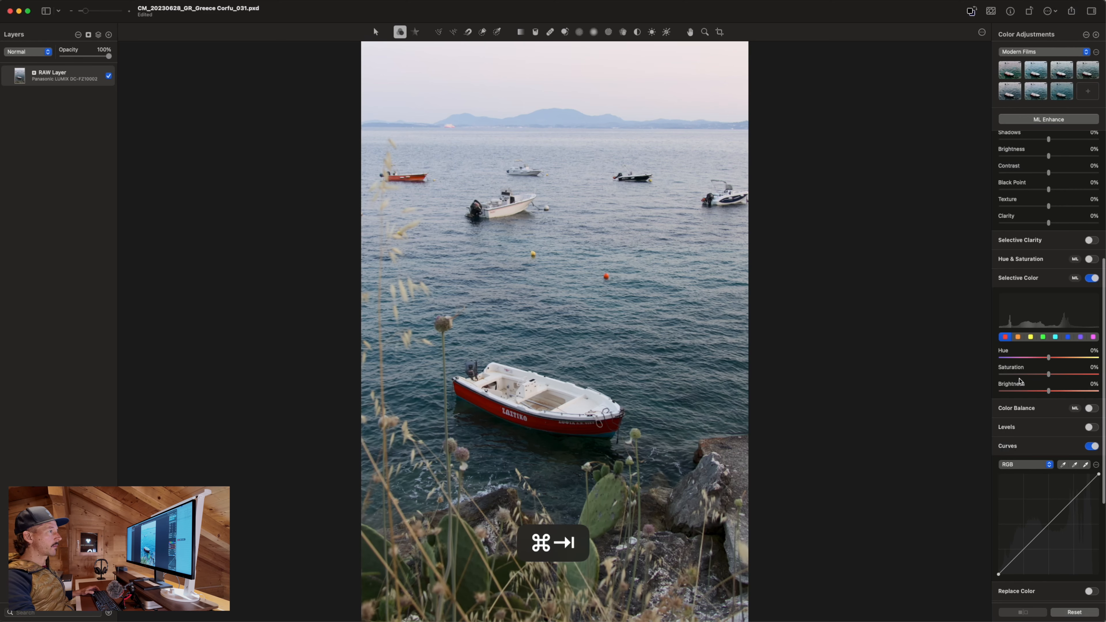
Step: Check the Color Grading section in Lightroom Classic, return to Pixelmator Pro and enable the Color Balance adjustment
{"action": "key", "text": "super+Tab"}
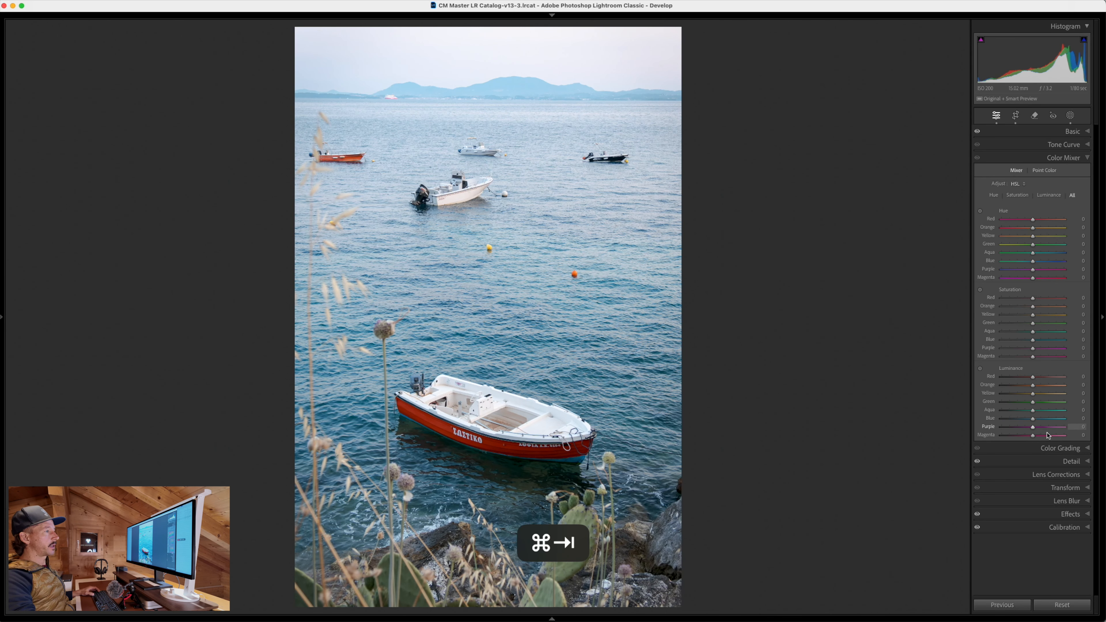
{"action": "left_click", "coordinate": [1060, 448]}
{"action": "key", "text": "super+Tab"}
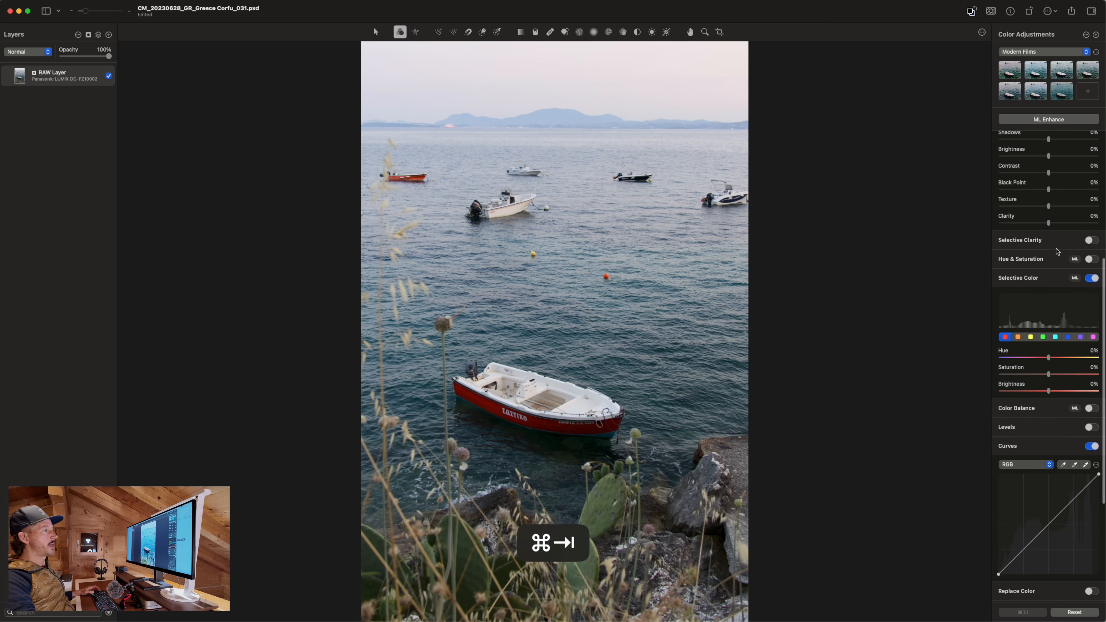
{"action": "left_click", "coordinate": [1090, 409]}
{"action": "scroll", "coordinate": [1064, 404], "scroll_direction": "down", "scroll_amount": 5}
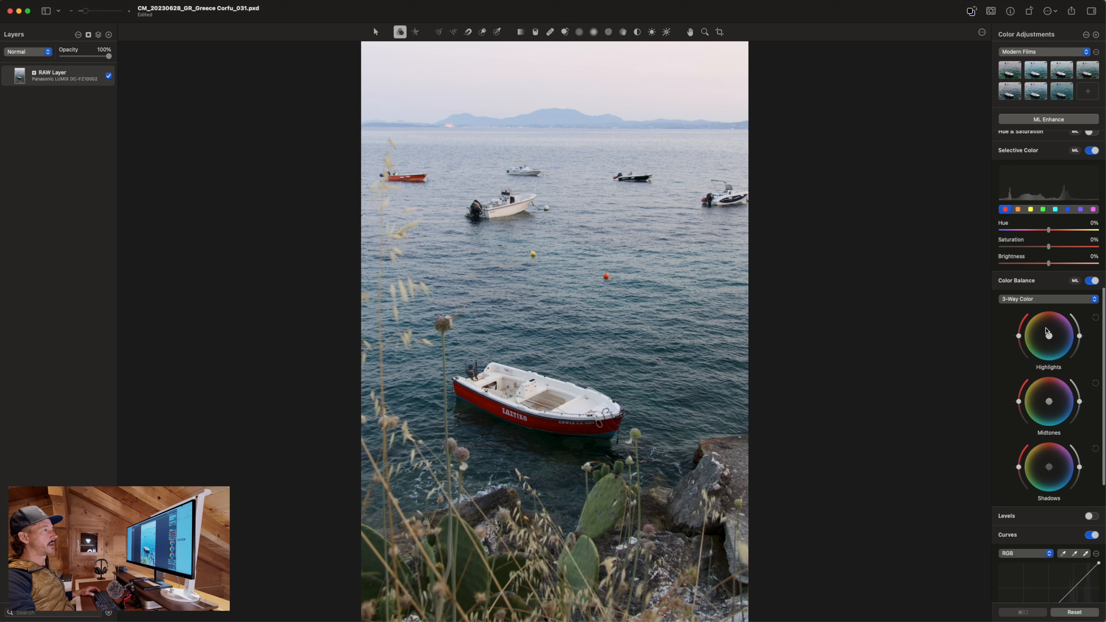
Step: Show the Color Balance sliders for Shadows, try changing Brightness and setting Magenta / Green to 14%, and reset both
{"action": "left_click", "coordinate": [1042, 300]}
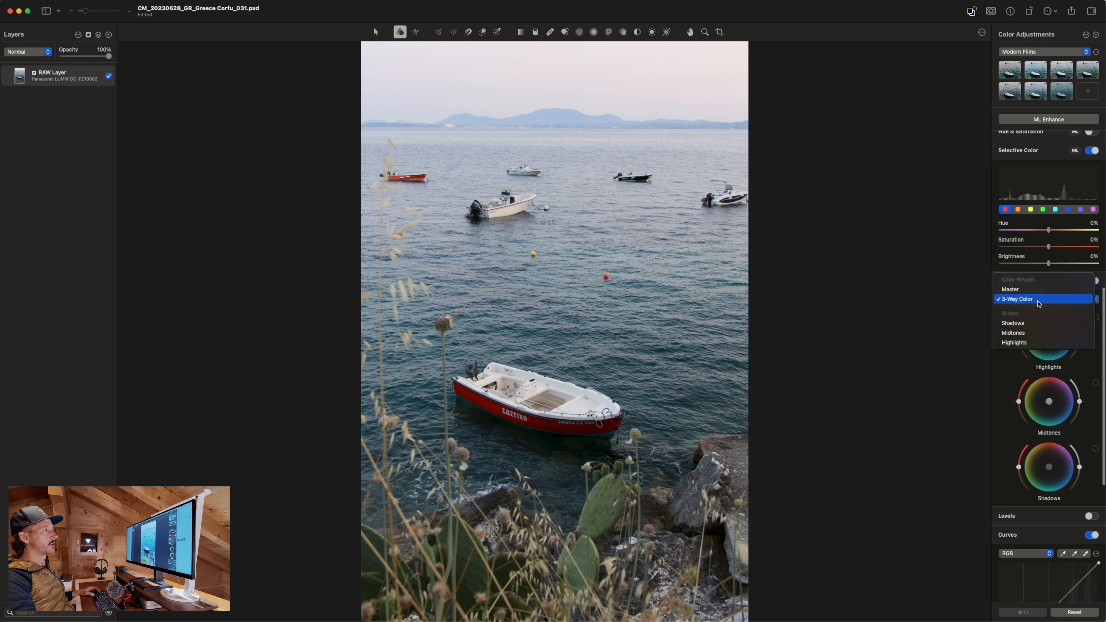
{"action": "left_click", "coordinate": [1040, 323]}
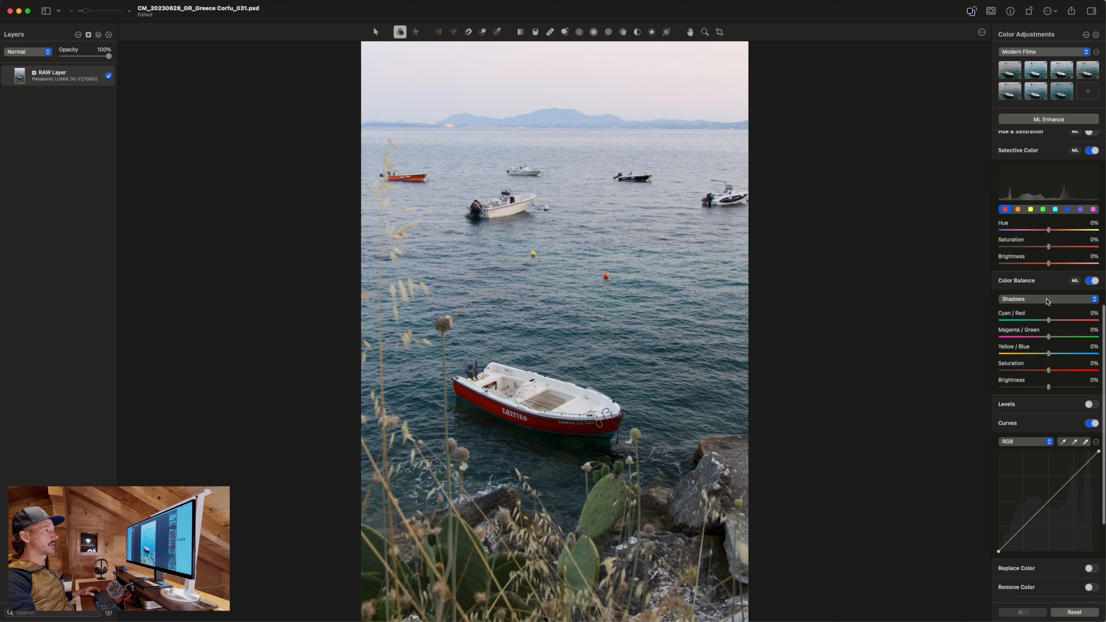
{"action": "left_click_drag", "start_coordinate": [1050, 389], "coordinate": [1053, 392]}
{"action": "double_click", "coordinate": [1053, 392]}
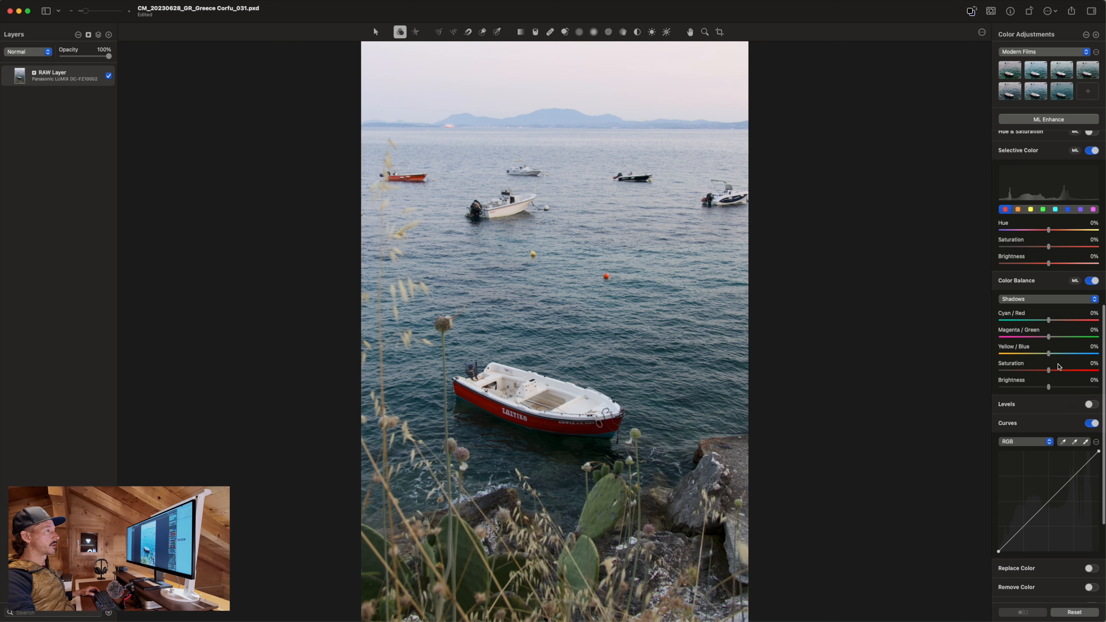
{"action": "left_click_drag", "start_coordinate": [1048, 337], "coordinate": [1057, 339]}
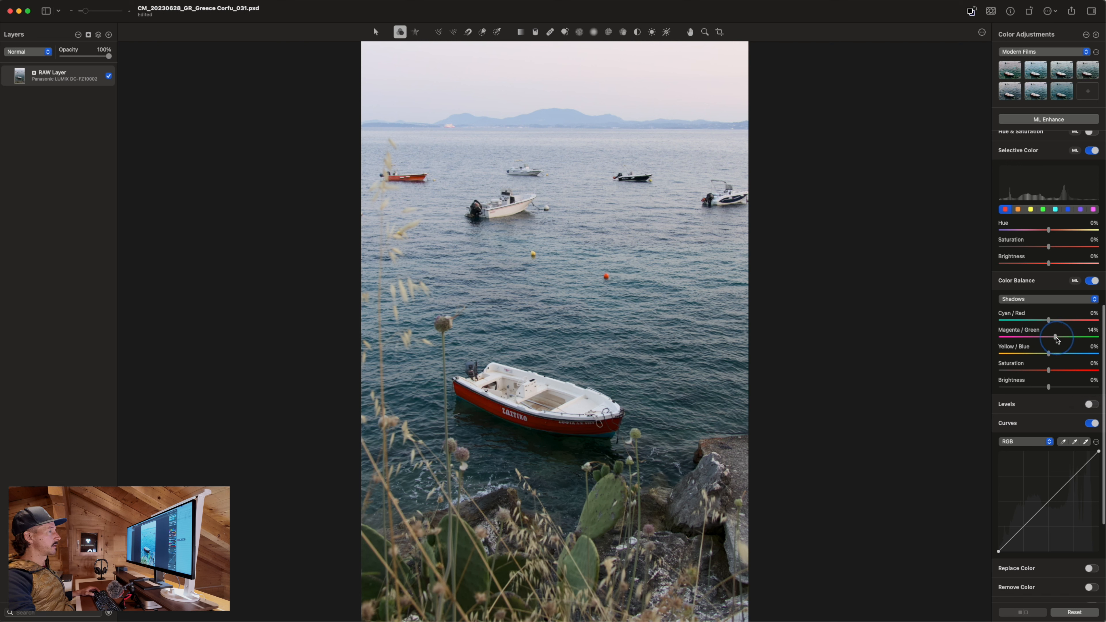
{"action": "double_click", "coordinate": [1056, 339]}
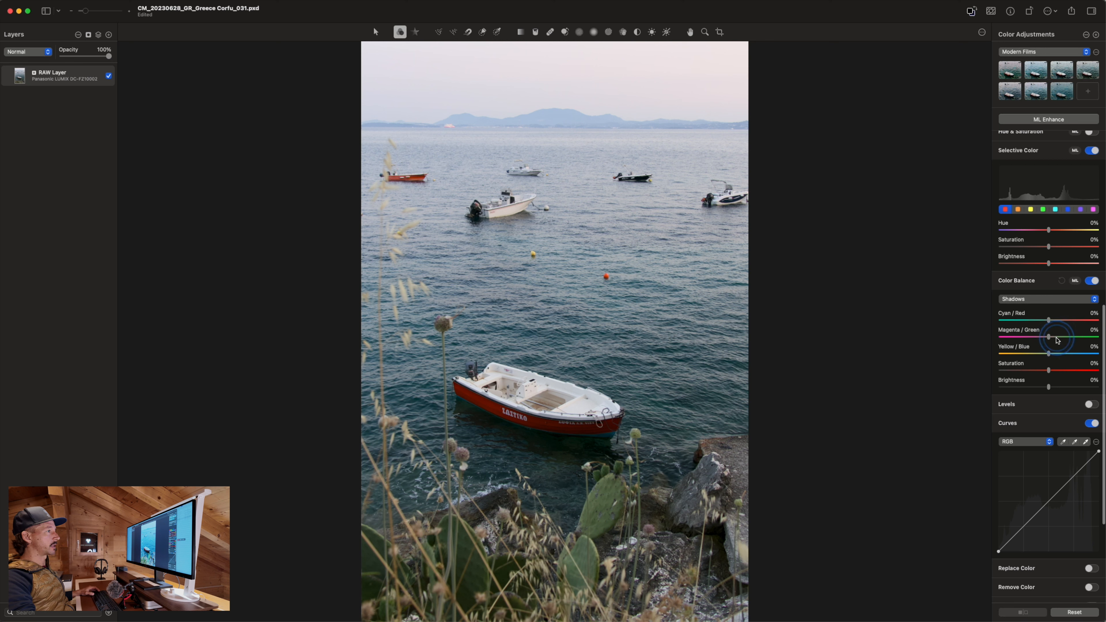
Step: Return Color Balance to the 3-Way Color wheels, view the single Master wheel and restore 3-Way Color
{"action": "left_click", "coordinate": [1063, 301]}
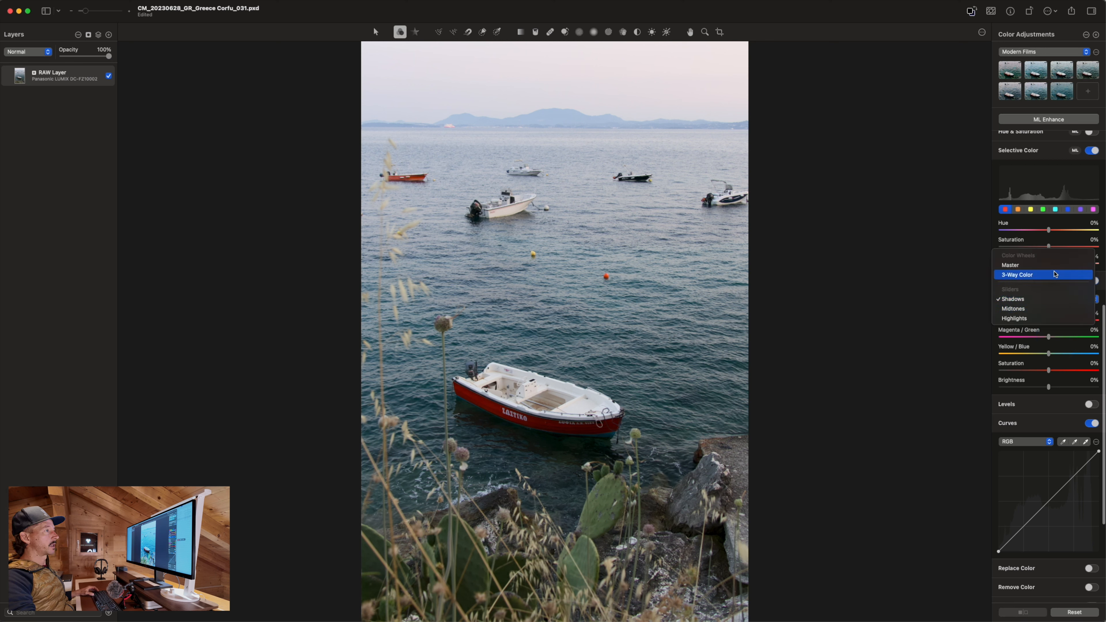
{"action": "left_click", "coordinate": [1056, 274]}
{"action": "left_click", "coordinate": [1063, 294]}
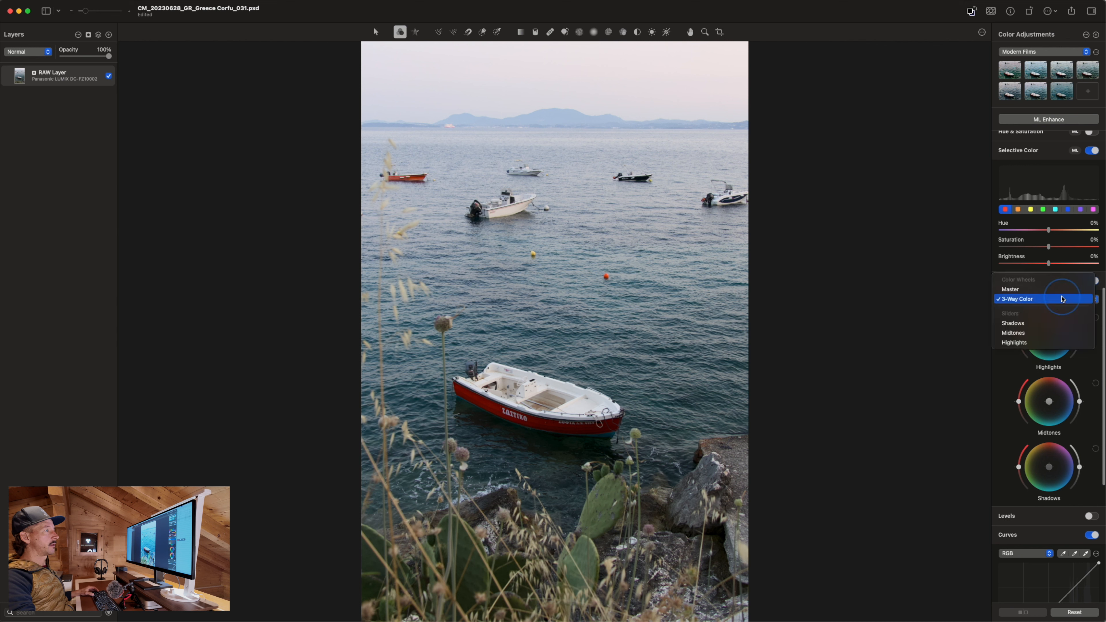
{"action": "left_click", "coordinate": [1058, 290]}
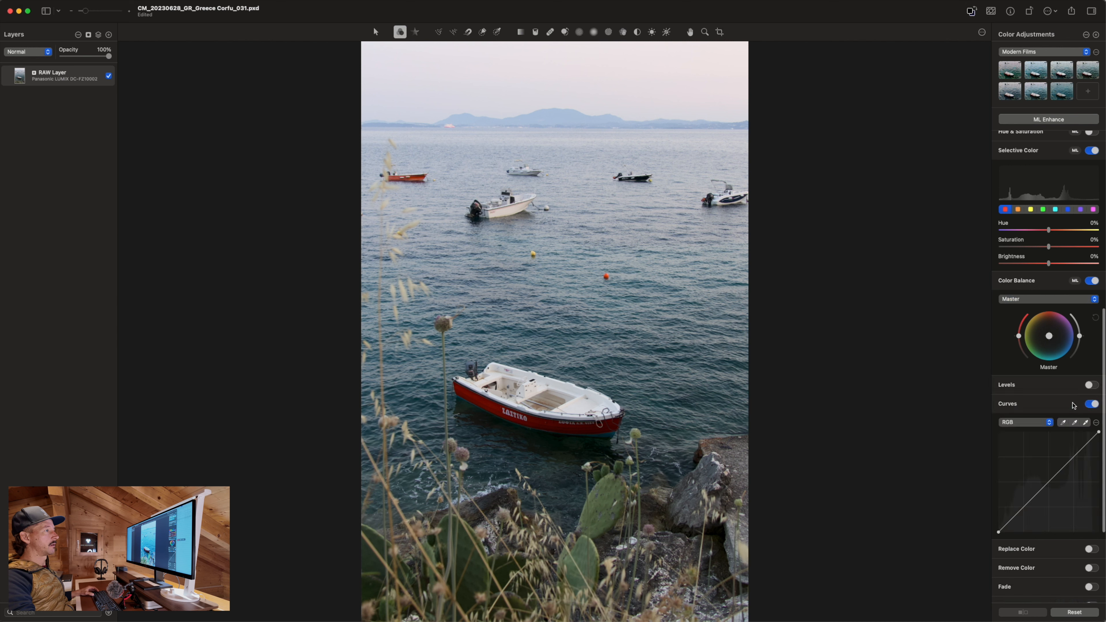
{"action": "left_click", "coordinate": [1051, 300]}
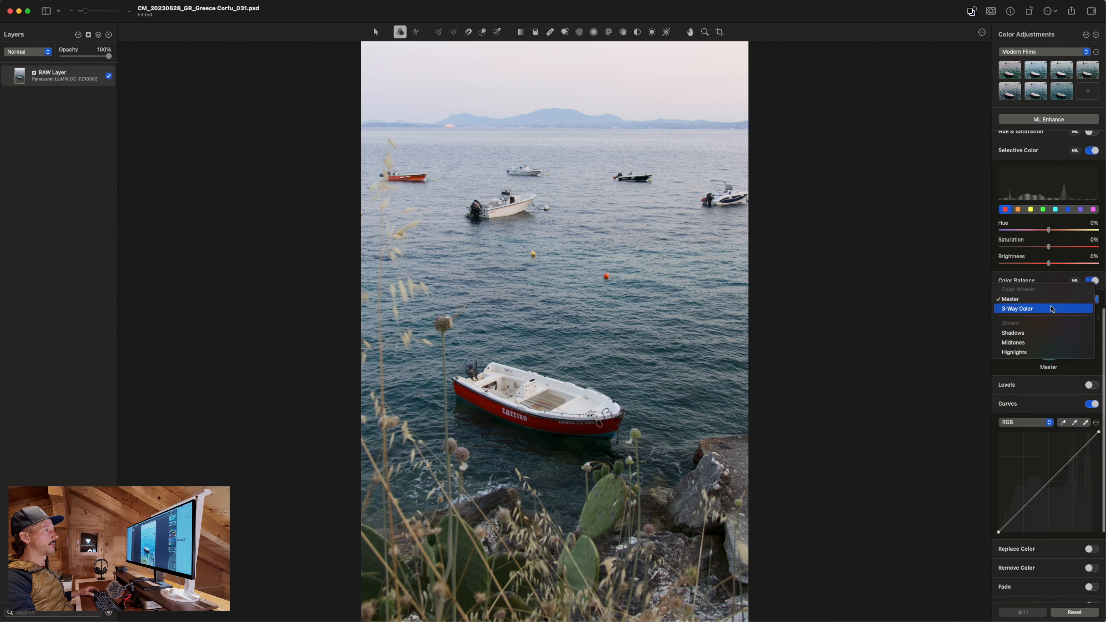
{"action": "left_click", "coordinate": [1052, 309]}
Step: Check the Detail section in Lightroom Classic, return to Pixelmator Pro and enable the Sharpen adjustment
{"action": "key", "text": "super+Tab"}
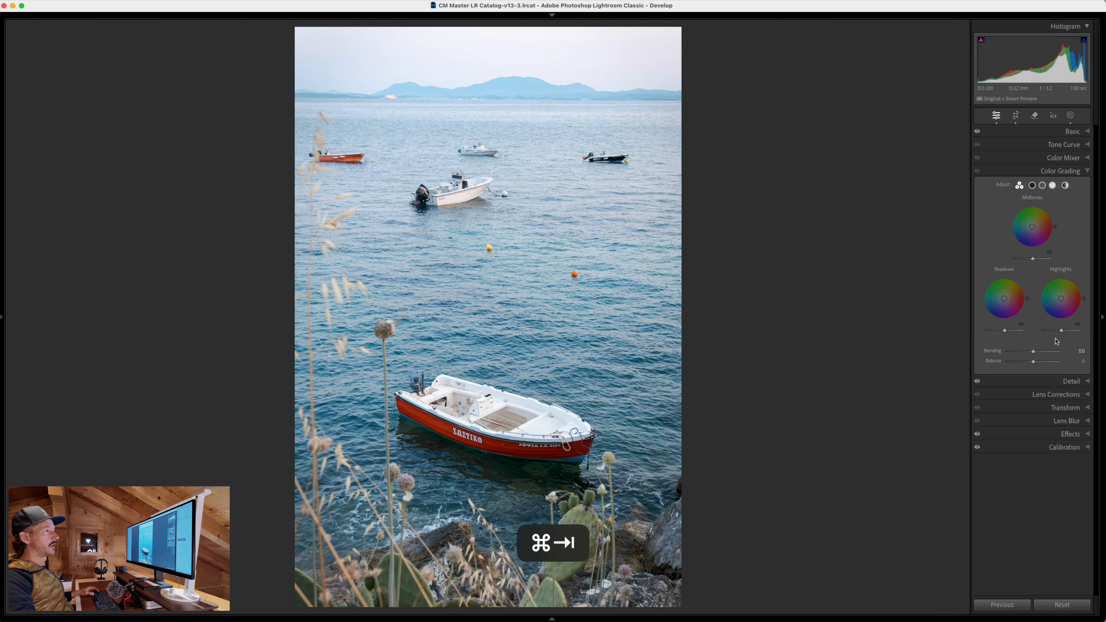
{"action": "left_click", "coordinate": [1061, 378]}
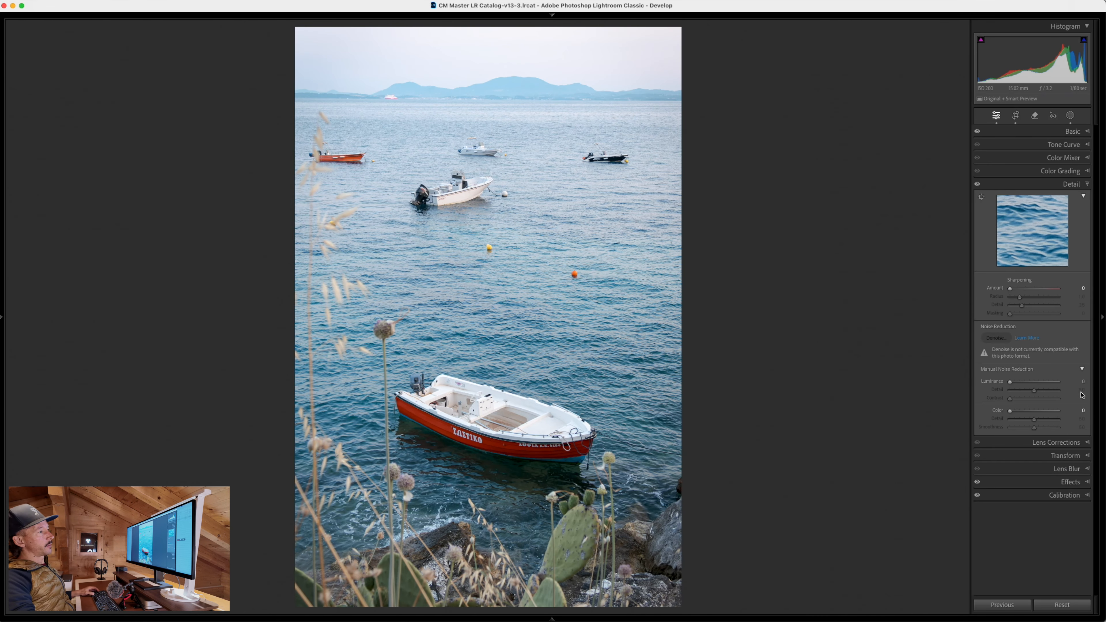
{"action": "key", "text": "super+Tab"}
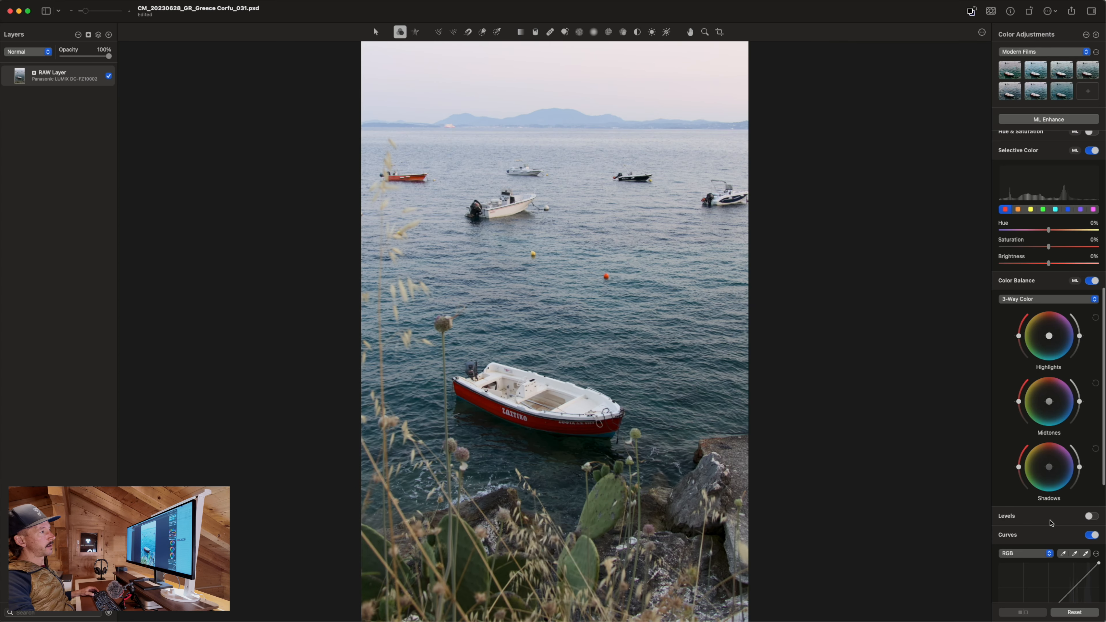
{"action": "scroll", "coordinate": [1052, 528], "scroll_direction": "down", "scroll_amount": 5}
{"action": "scroll", "coordinate": [1052, 528], "scroll_direction": "down", "scroll_amount": 1}
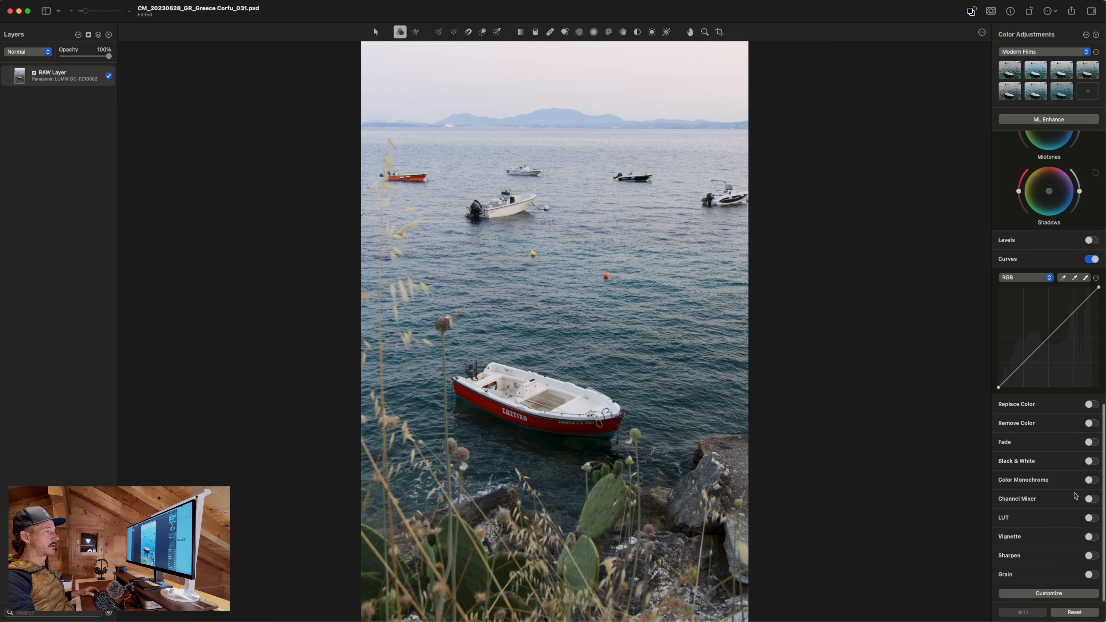
{"action": "left_click", "coordinate": [1090, 555]}
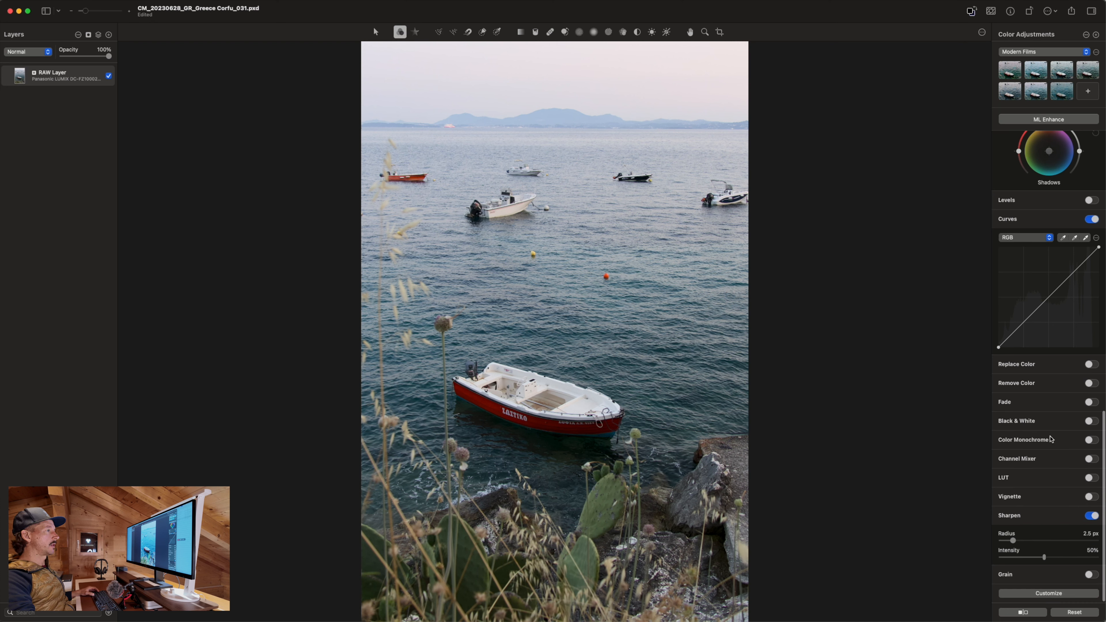
{"action": "scroll", "coordinate": [1053, 470], "scroll_direction": "up", "scroll_amount": 10}
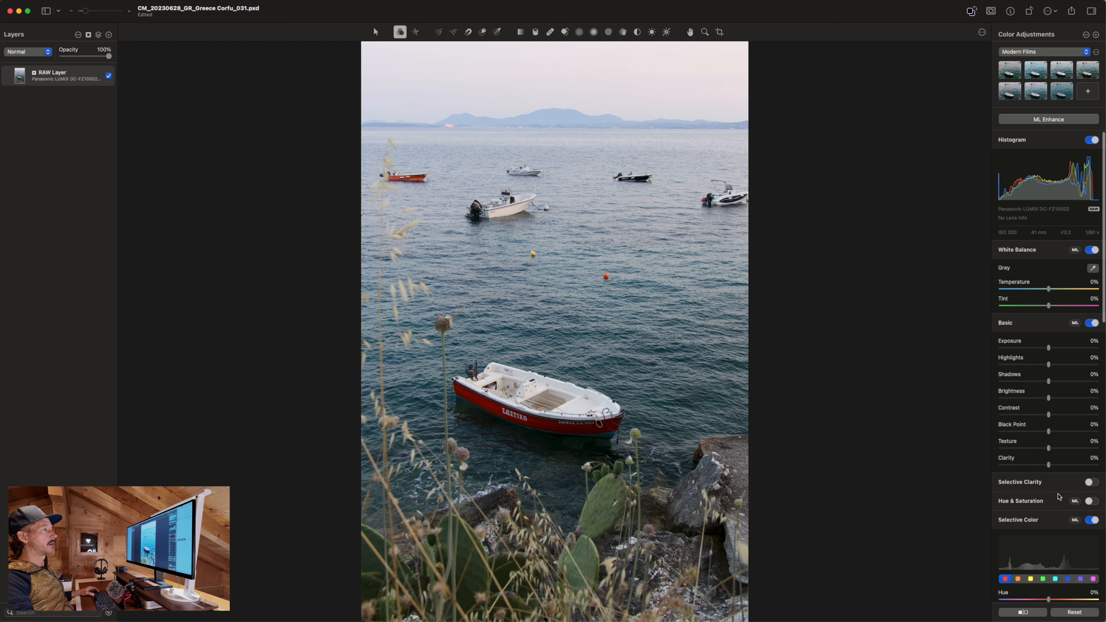
{"action": "scroll", "coordinate": [1059, 496], "scroll_direction": "down", "scroll_amount": 6}
{"action": "scroll", "coordinate": [1058, 495], "scroll_direction": "down", "scroll_amount": 7}
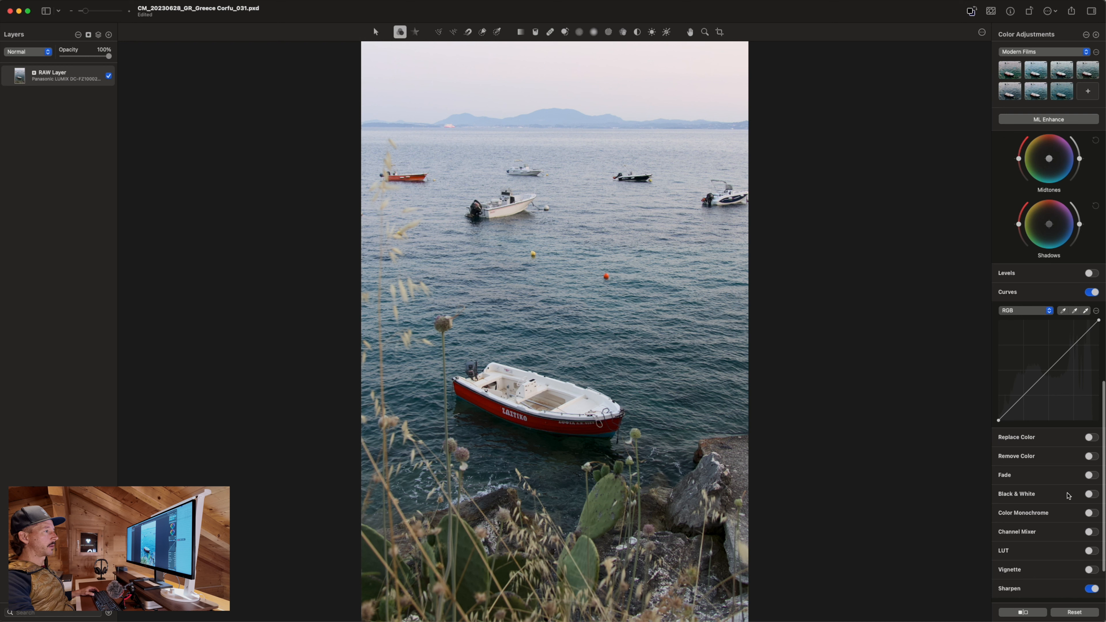
Step: Look for a noise reduction option among the color adjustments and the additional image options
{"action": "scroll", "coordinate": [1070, 508], "scroll_direction": "down", "scroll_amount": 2}
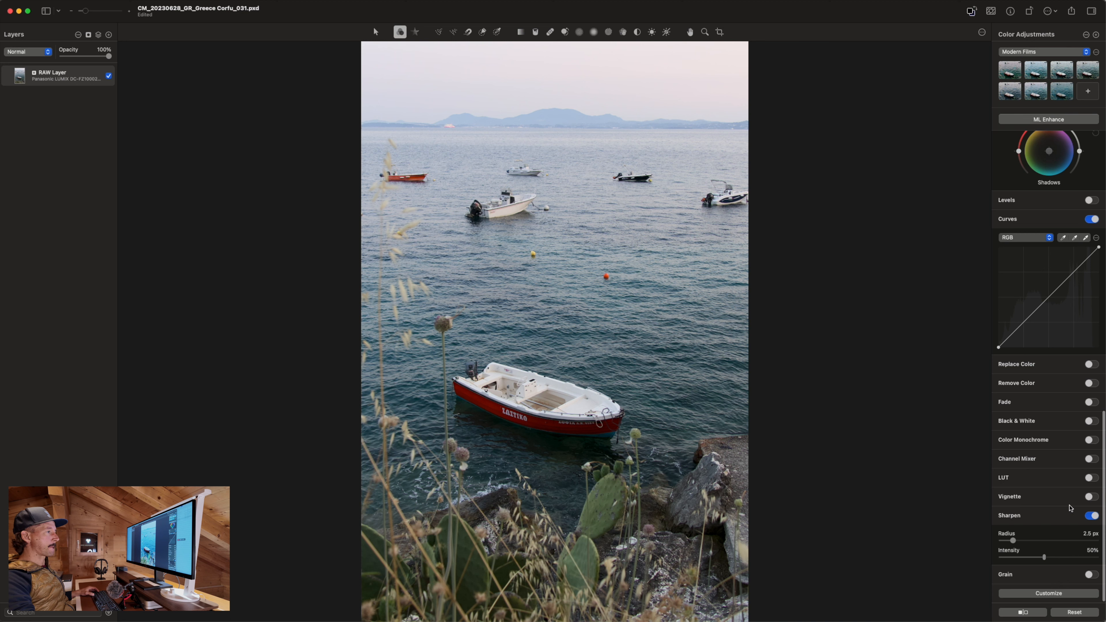
{"action": "scroll", "coordinate": [1070, 508], "scroll_direction": "up", "scroll_amount": 10}
{"action": "left_click", "coordinate": [1047, 11]}
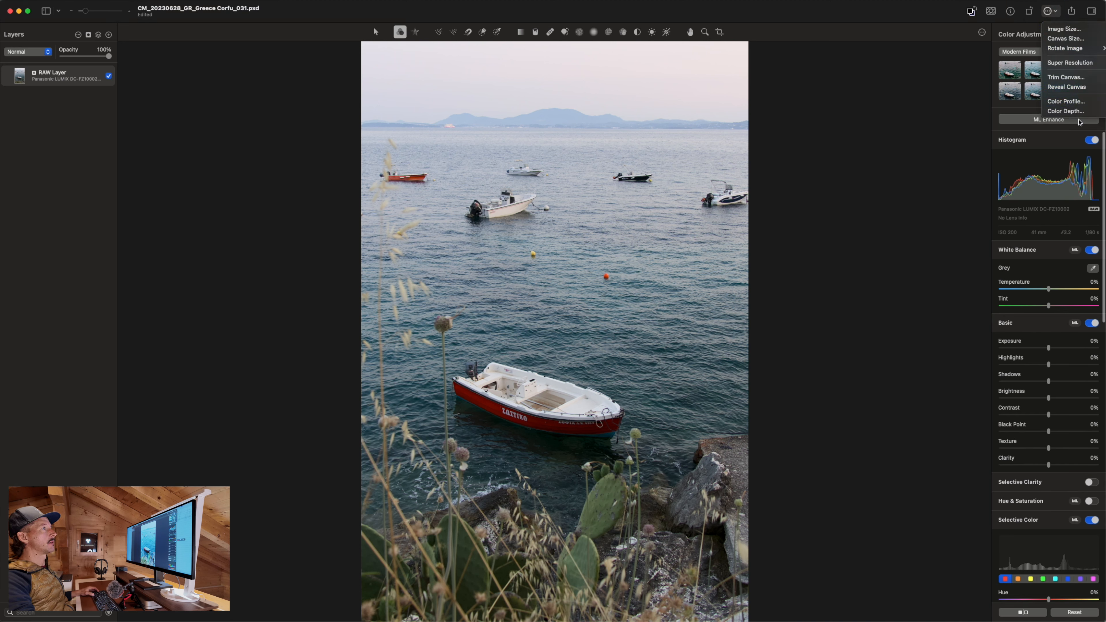
{"action": "left_click", "coordinate": [923, 24]}
Step: Search the Help for "noise" and look through the application's commands for noise reduction
{"action": "key", "text": "super+shift+slash"}
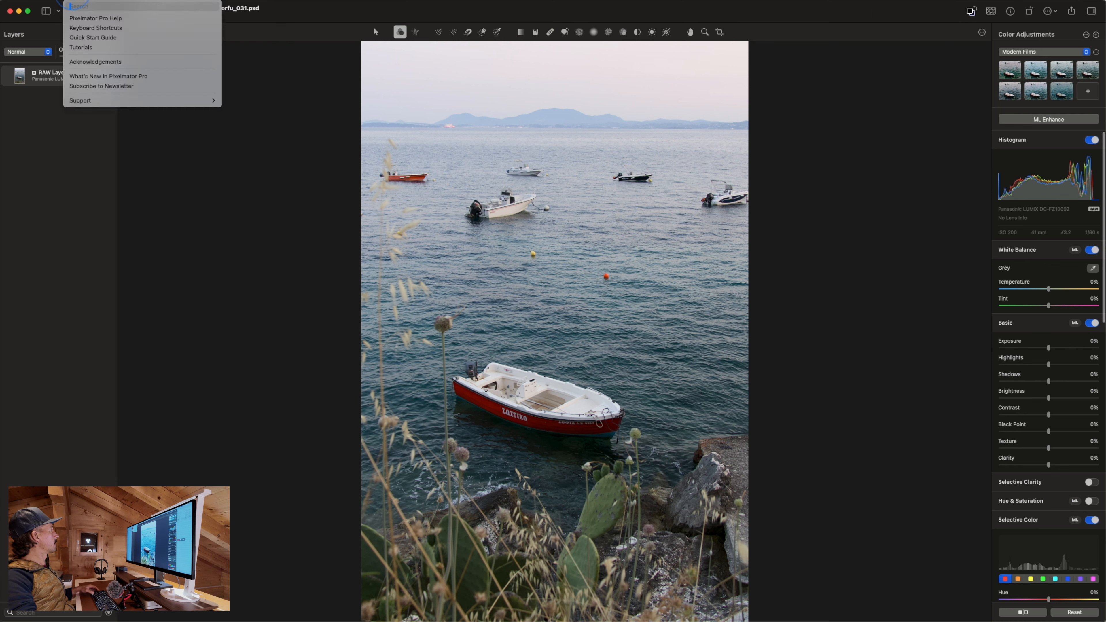
{"action": "type", "text": "noise"}
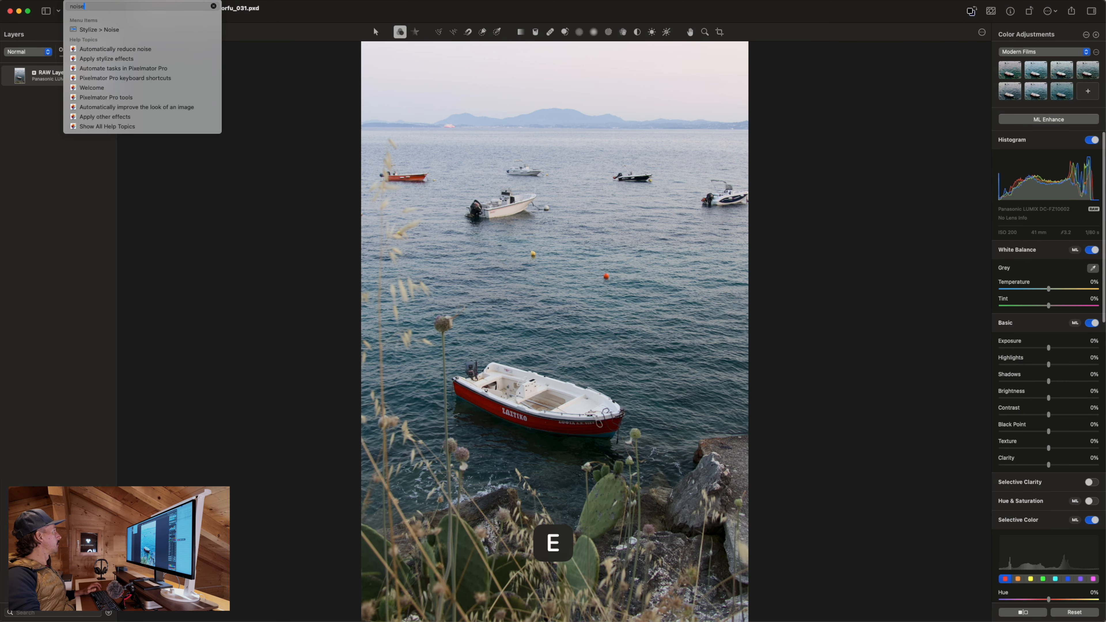
{"action": "mouse_move", "coordinate": [94, 33]}
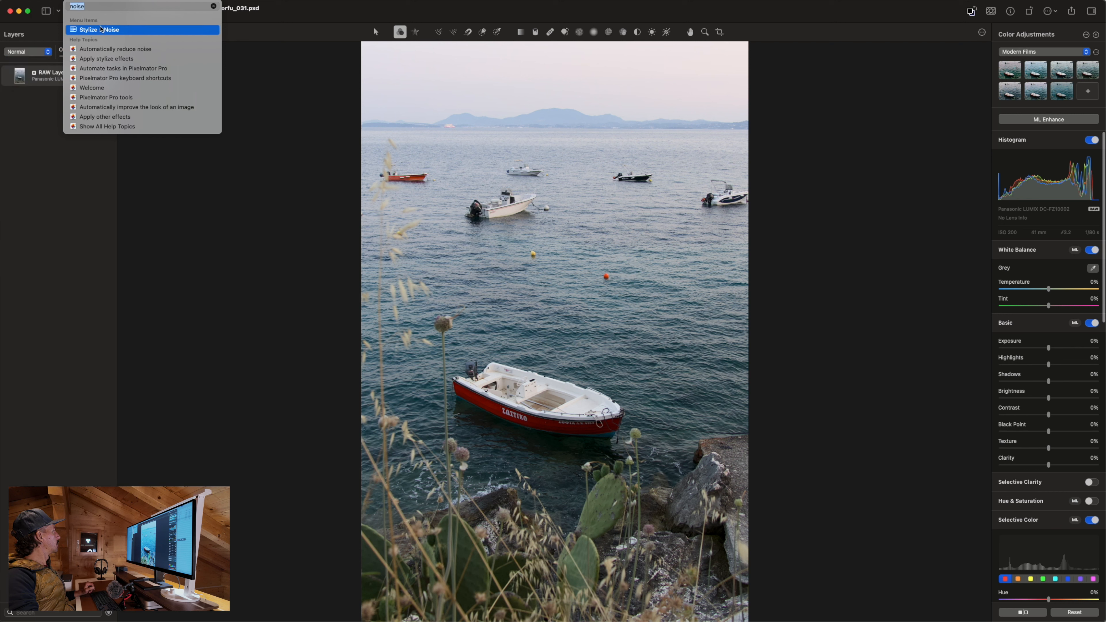
{"action": "left_click", "coordinate": [101, 29]}
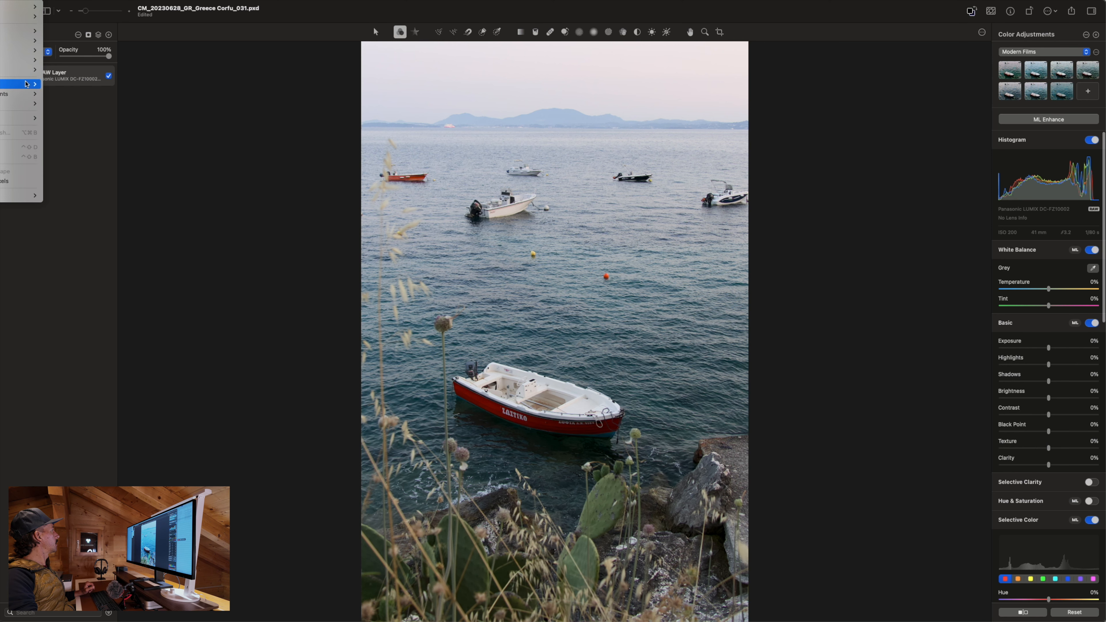
{"action": "mouse_move", "coordinate": [26, 84]}
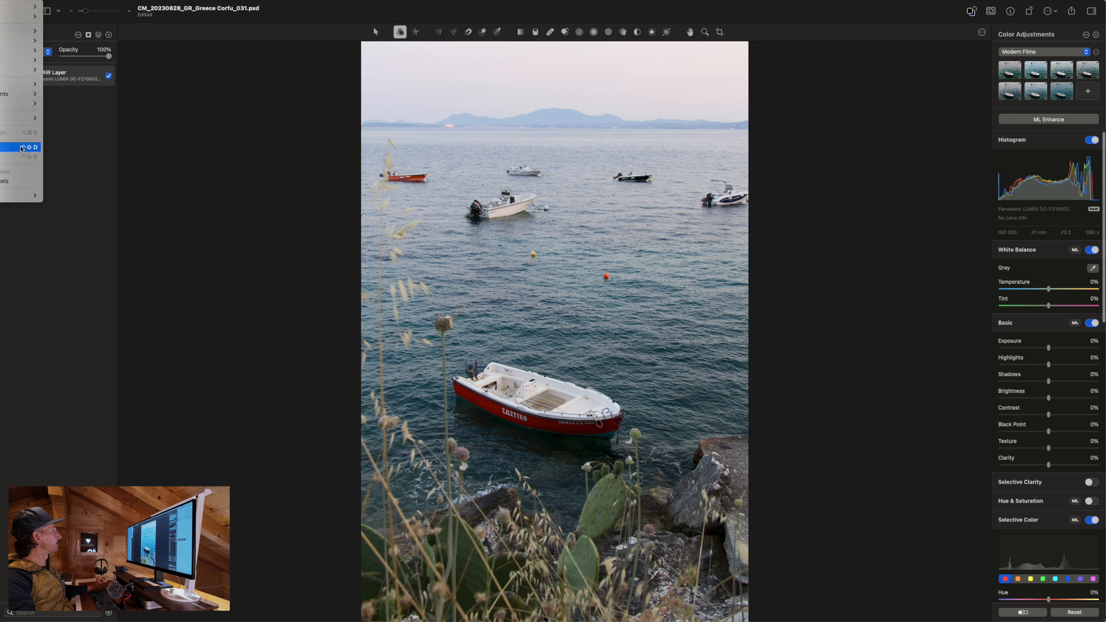
{"action": "left_click", "coordinate": [827, 40]}
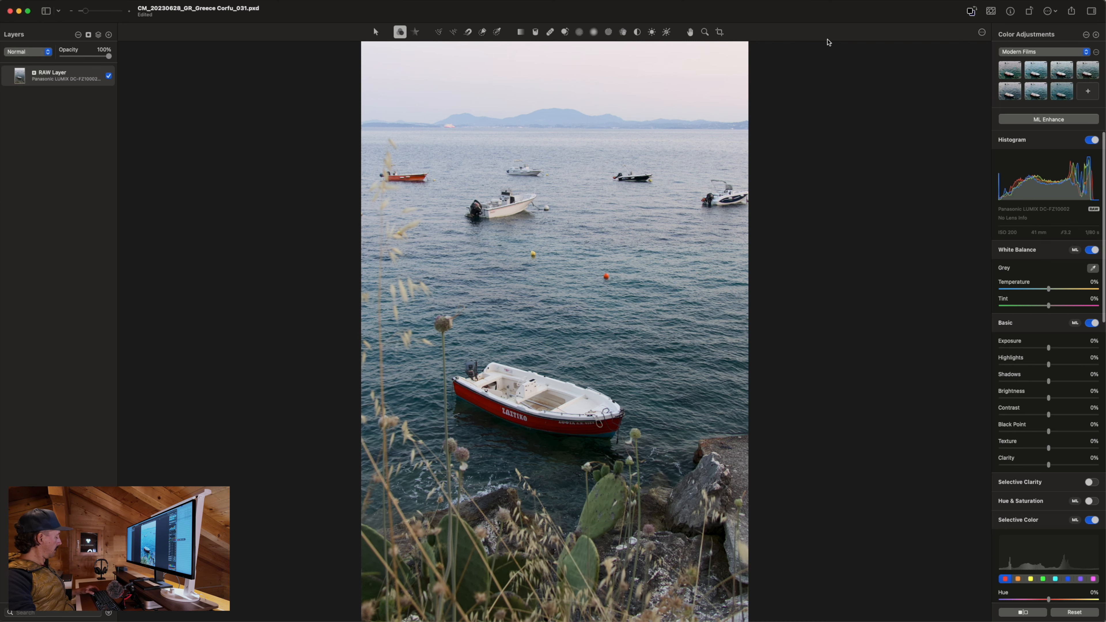
Step: Switch to Lightroom Classic and view the Lens Corrections and Transform sections
{"action": "key", "text": "super+Tab"}
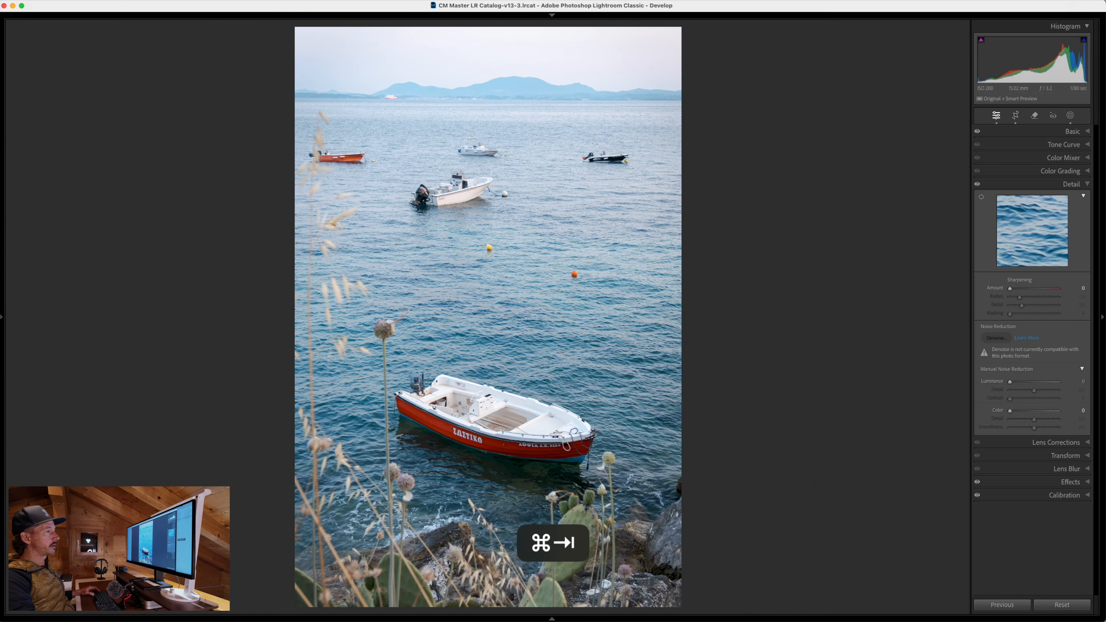
{"action": "left_click", "coordinate": [1088, 443]}
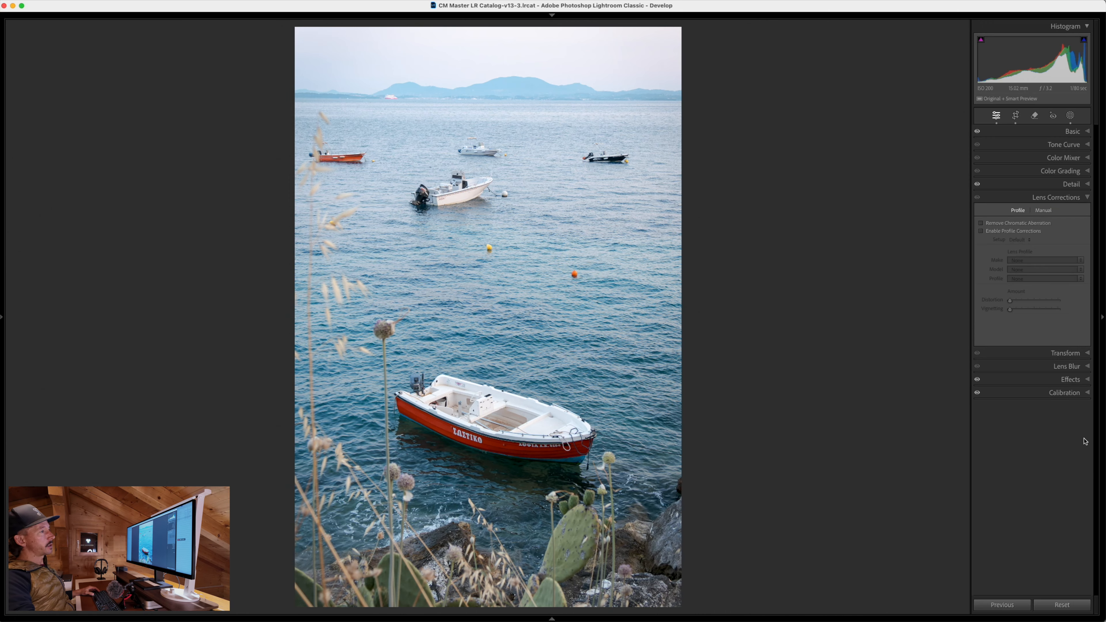
{"action": "key", "text": "super+Tab"}
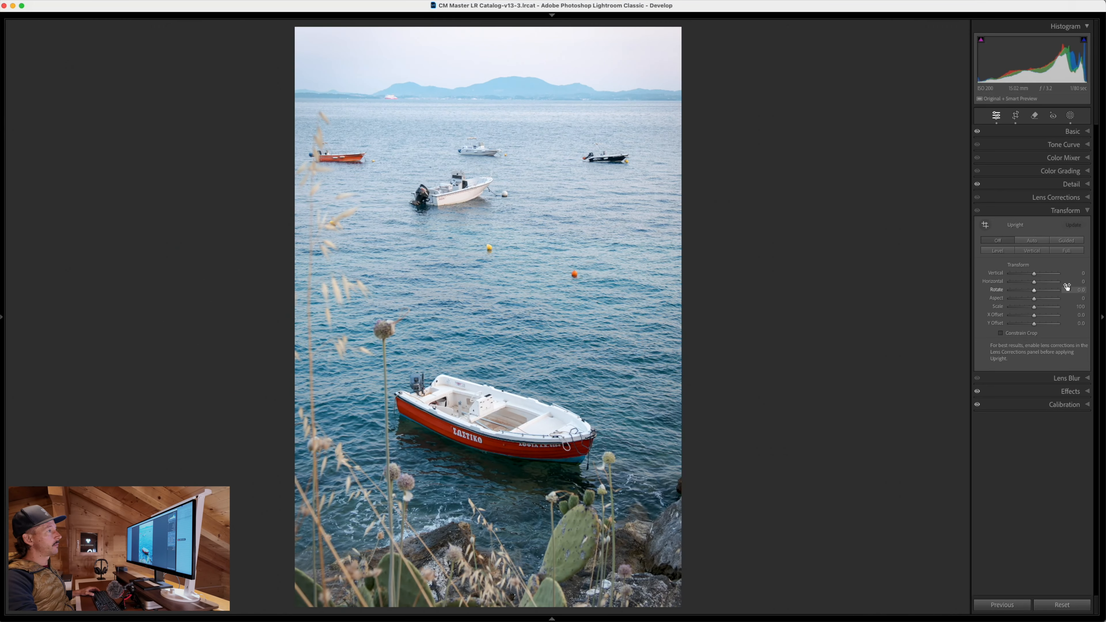
Step: Return to Pixelmator Pro and open the Crop tool to show its Straighten and Perspective settings
{"action": "key", "text": "super+Tab"}
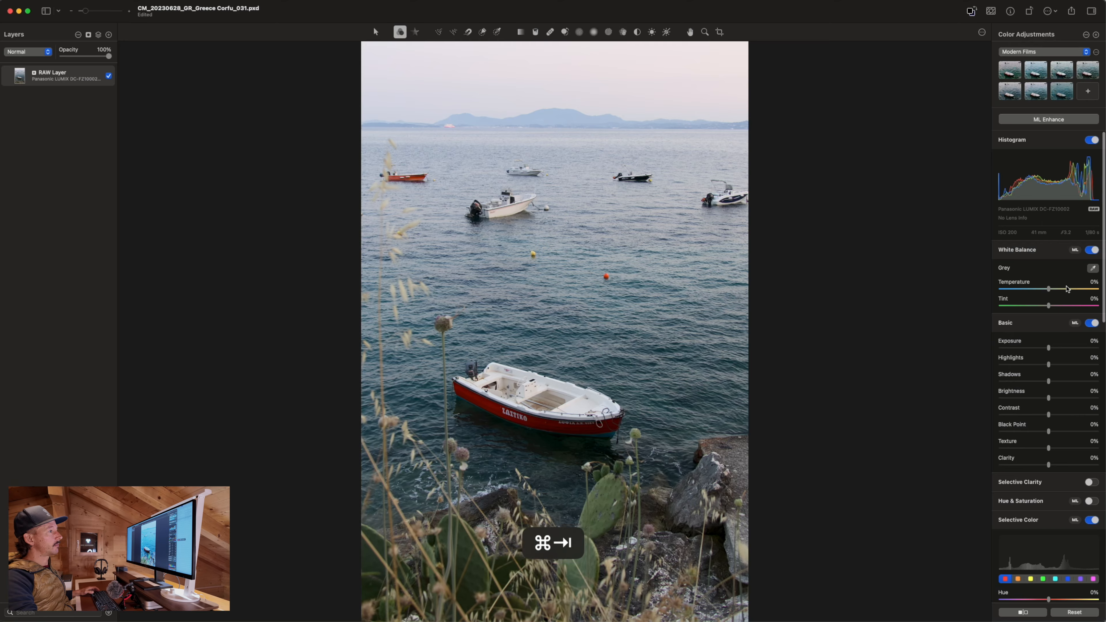
{"action": "key", "text": "super+Tab"}
{"action": "key", "text": "super+Tab"}
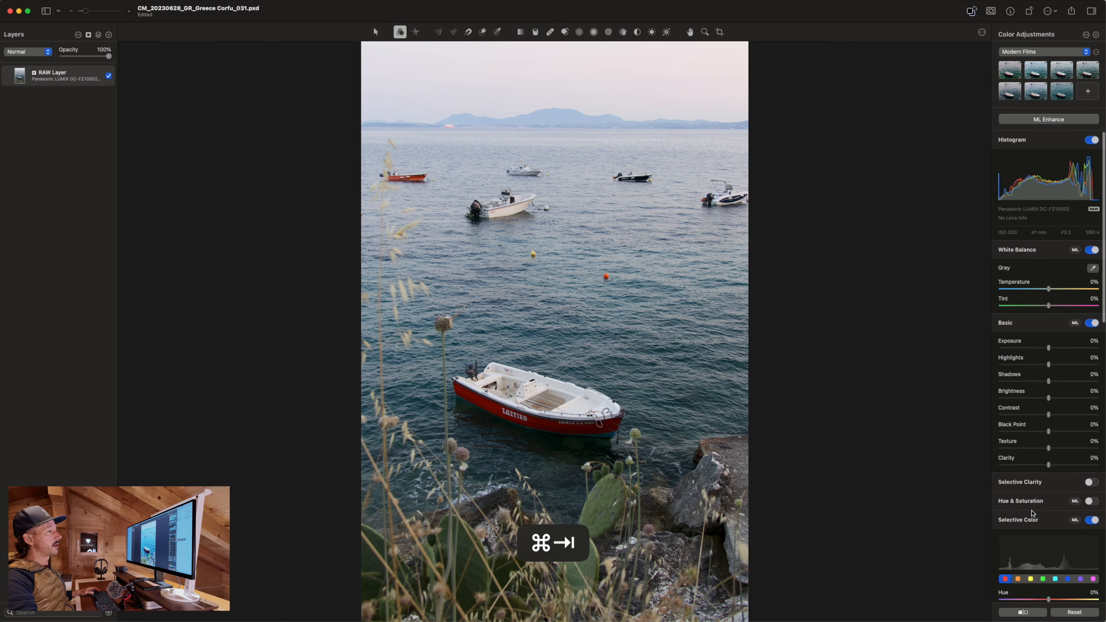
{"action": "scroll", "coordinate": [1034, 516], "scroll_direction": "down", "scroll_amount": 5}
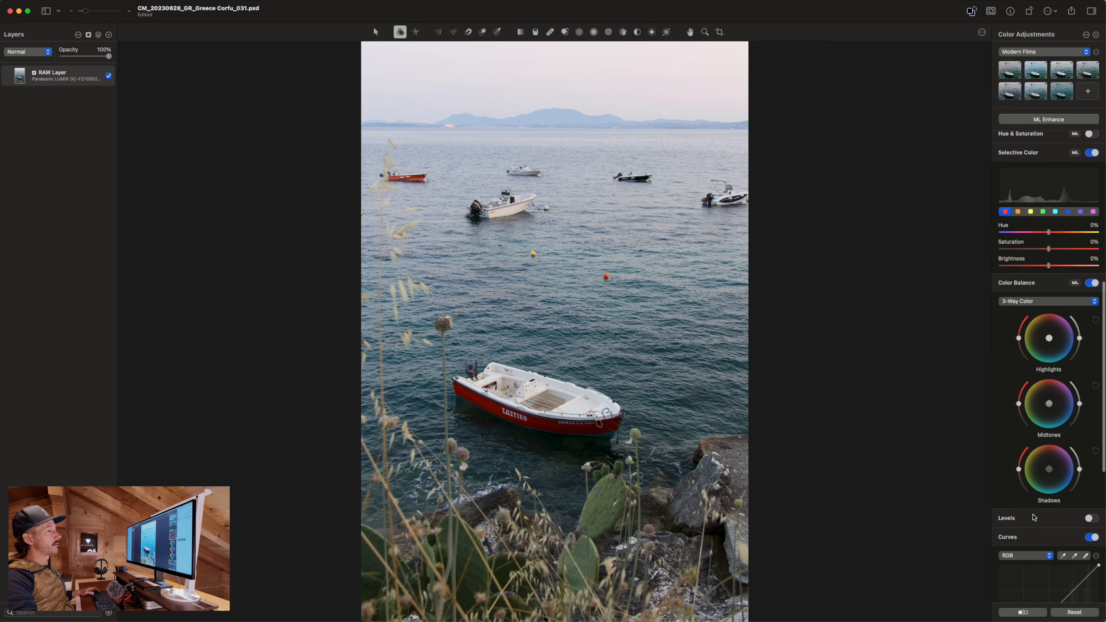
{"action": "left_click", "coordinate": [719, 35]}
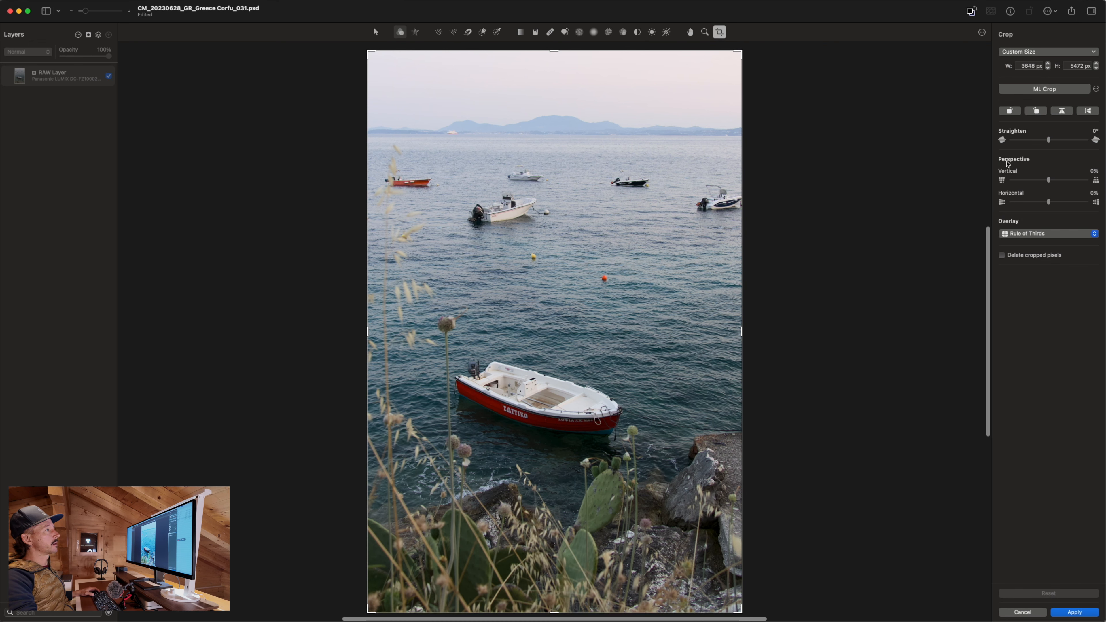
Step: Check the Effects section in Lightroom Classic, return to Pixelmator Pro's color adjustments and enable Grain
{"action": "key", "text": "super+Tab"}
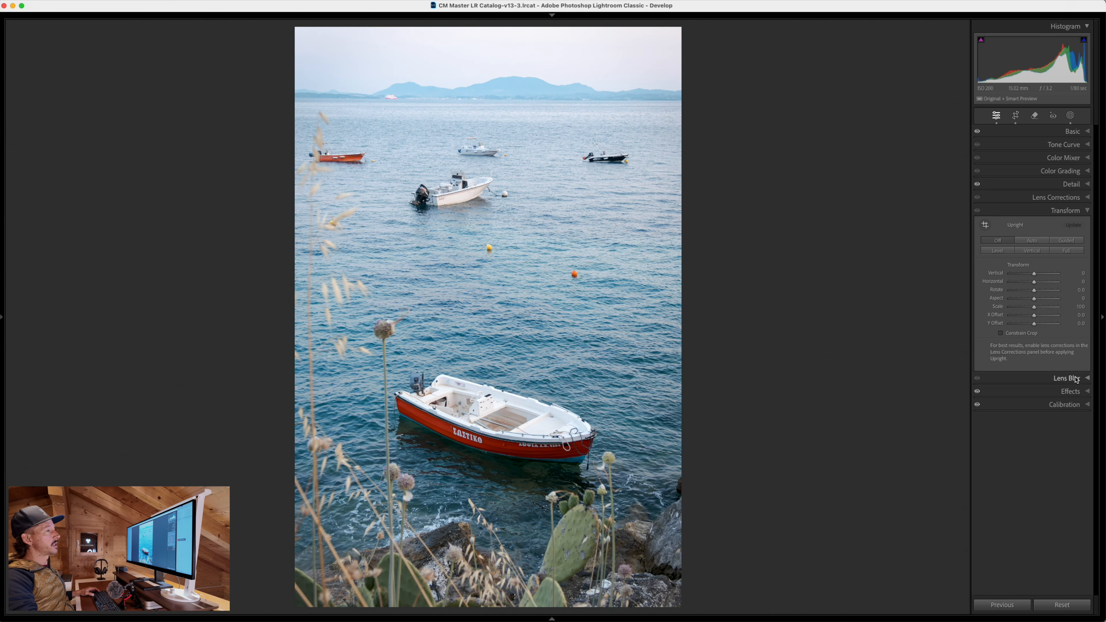
{"action": "left_click", "coordinate": [1081, 392]}
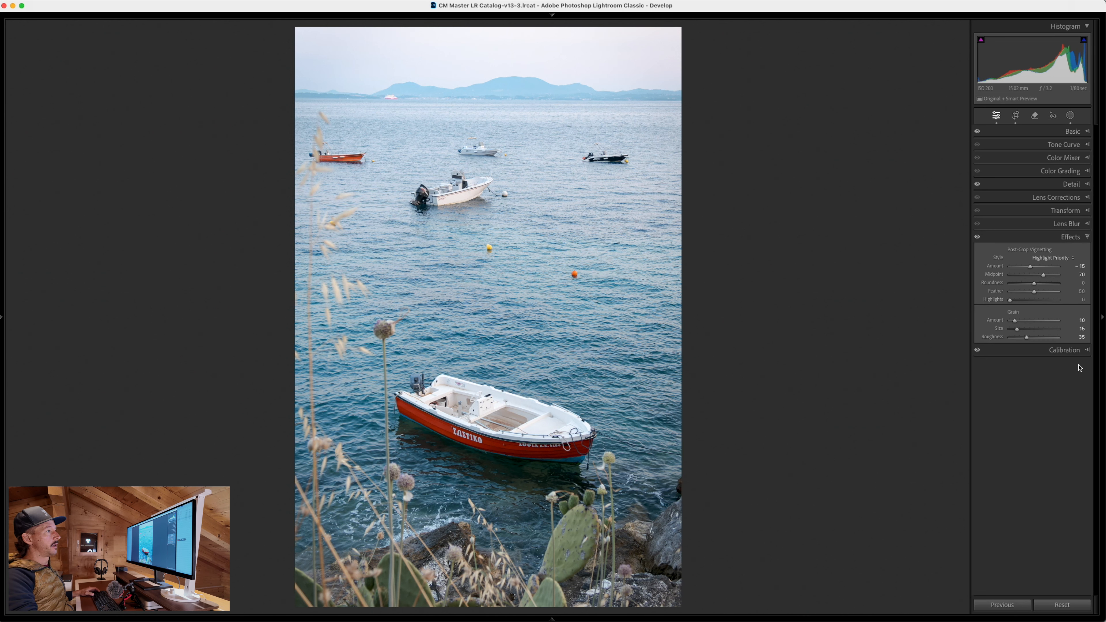
{"action": "key", "text": "super+Tab"}
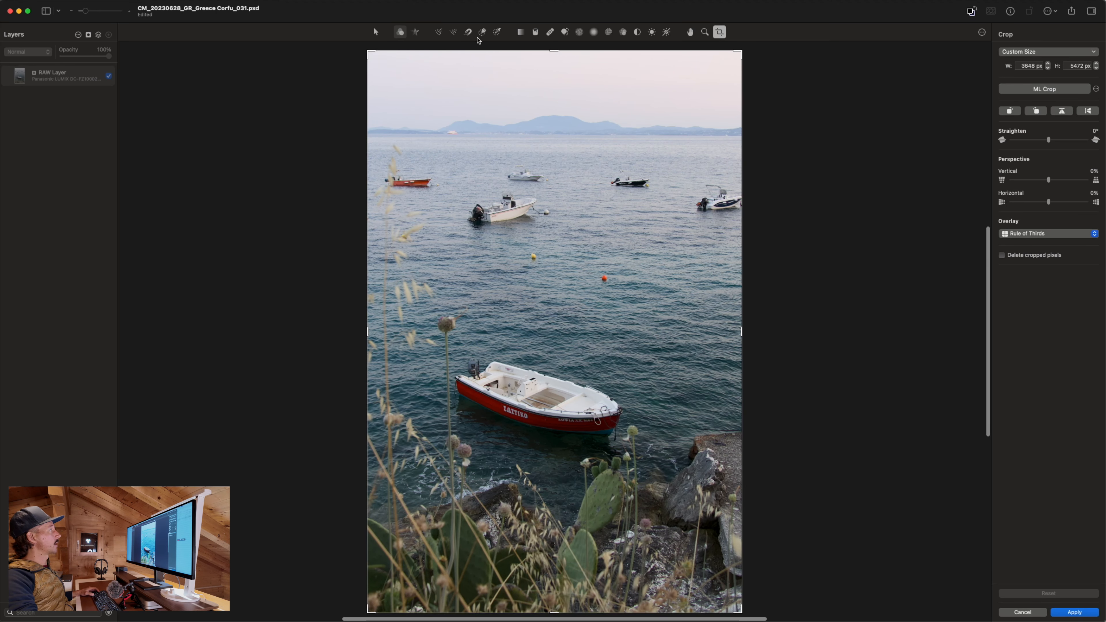
{"action": "left_click", "coordinate": [400, 32]}
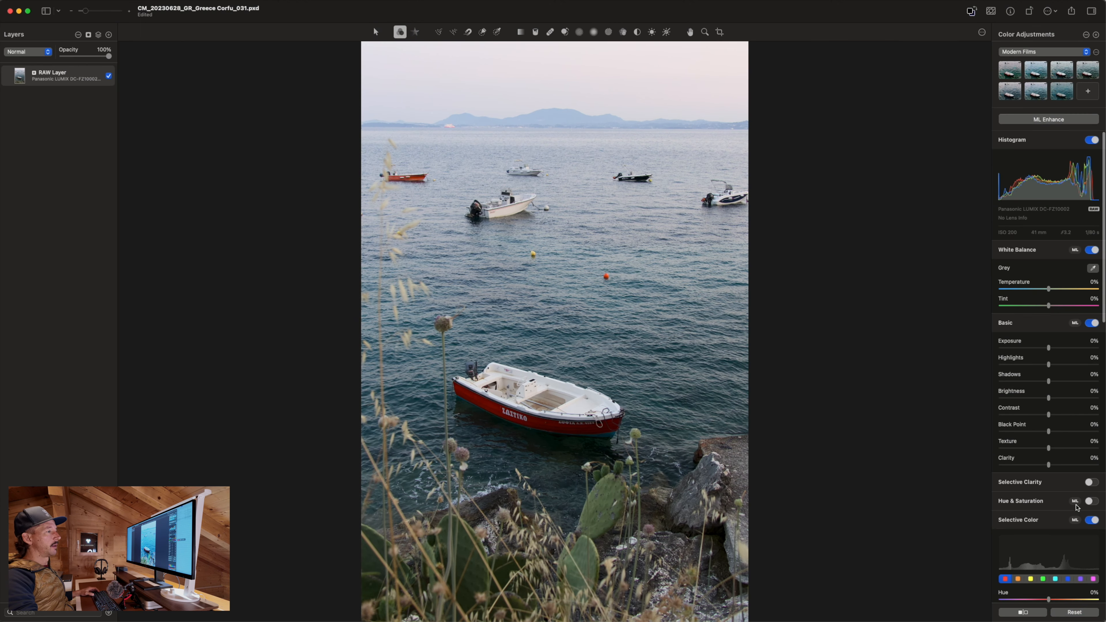
{"action": "scroll", "coordinate": [1058, 509], "scroll_direction": "down", "scroll_amount": 10}
{"action": "scroll", "coordinate": [1060, 549], "scroll_direction": "down", "scroll_amount": 14}
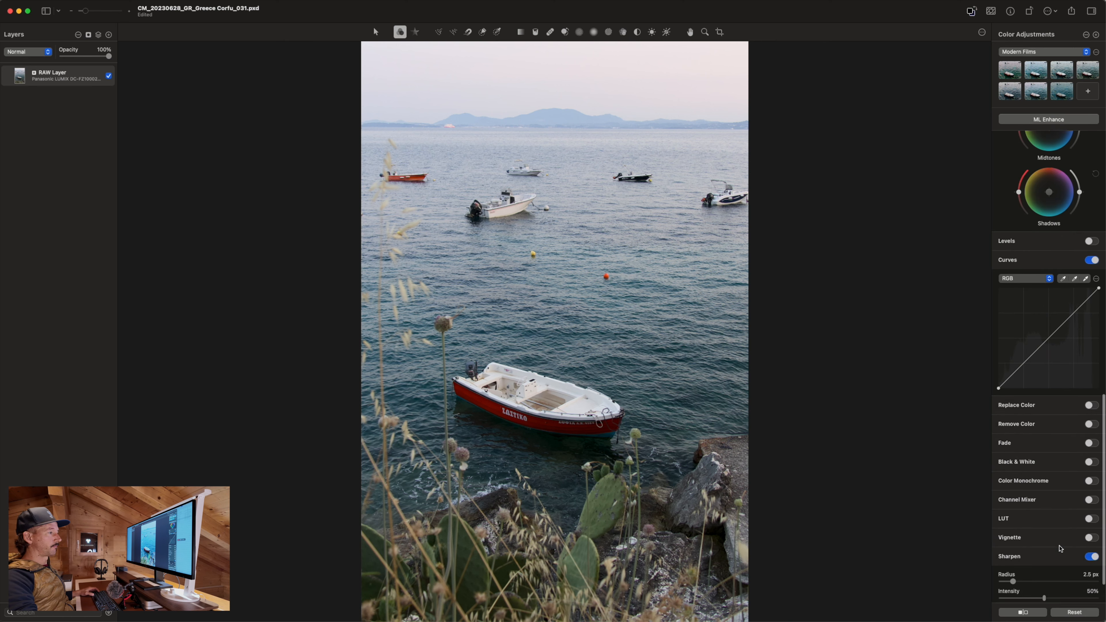
{"action": "left_click", "coordinate": [1089, 574]}
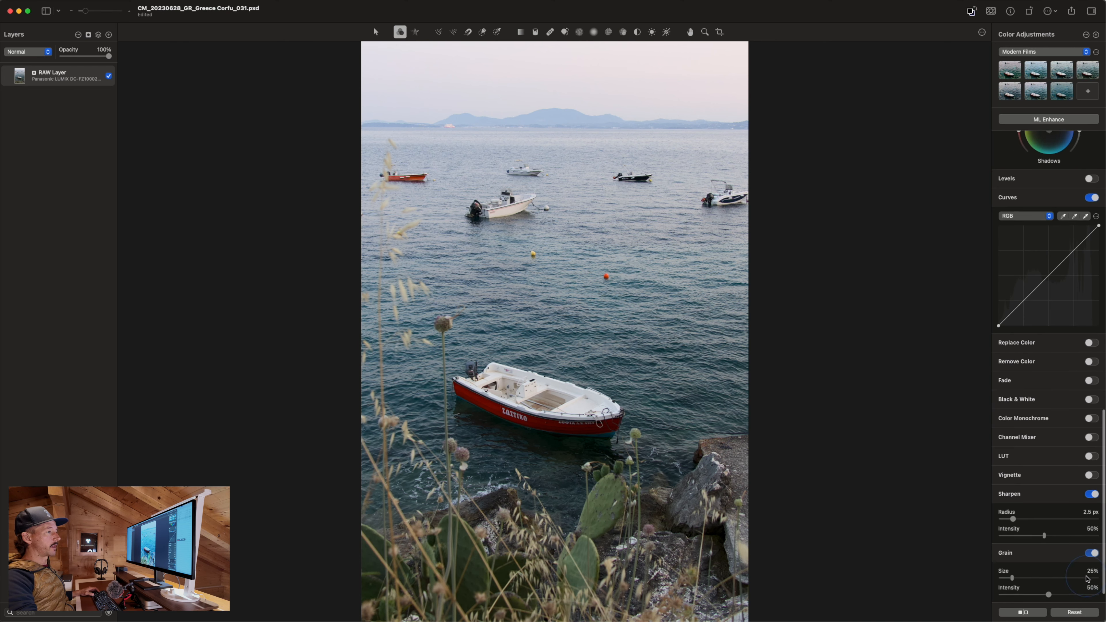
Step: Enable the Vignette adjustment and set its Exposure to 0%
{"action": "left_click", "coordinate": [1092, 475]}
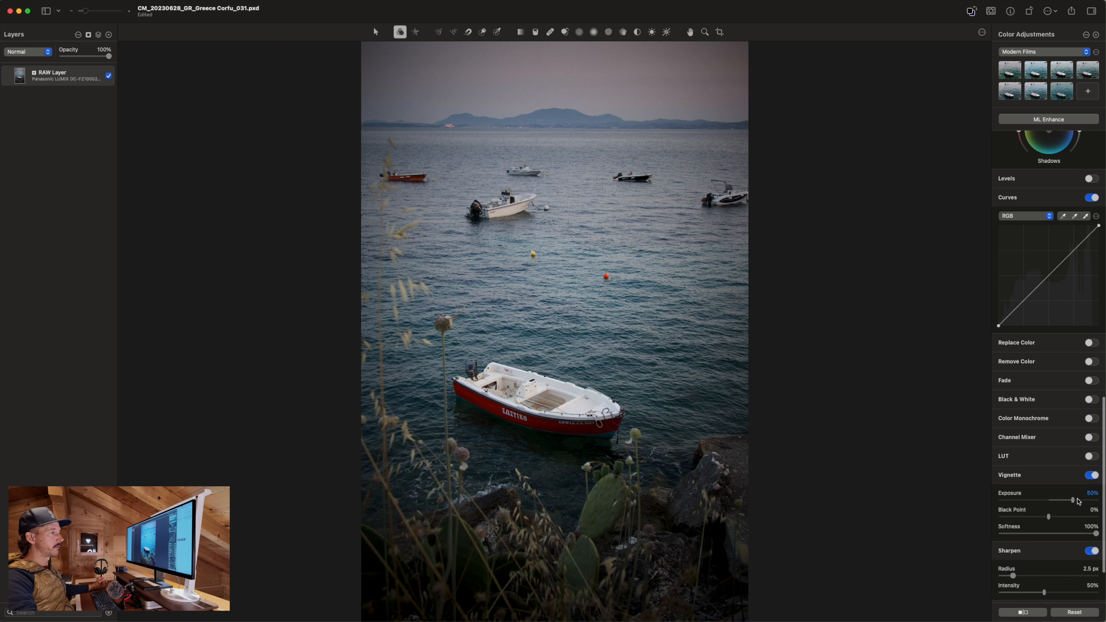
{"action": "left_click_drag", "start_coordinate": [1074, 502], "coordinate": [1050, 509]}
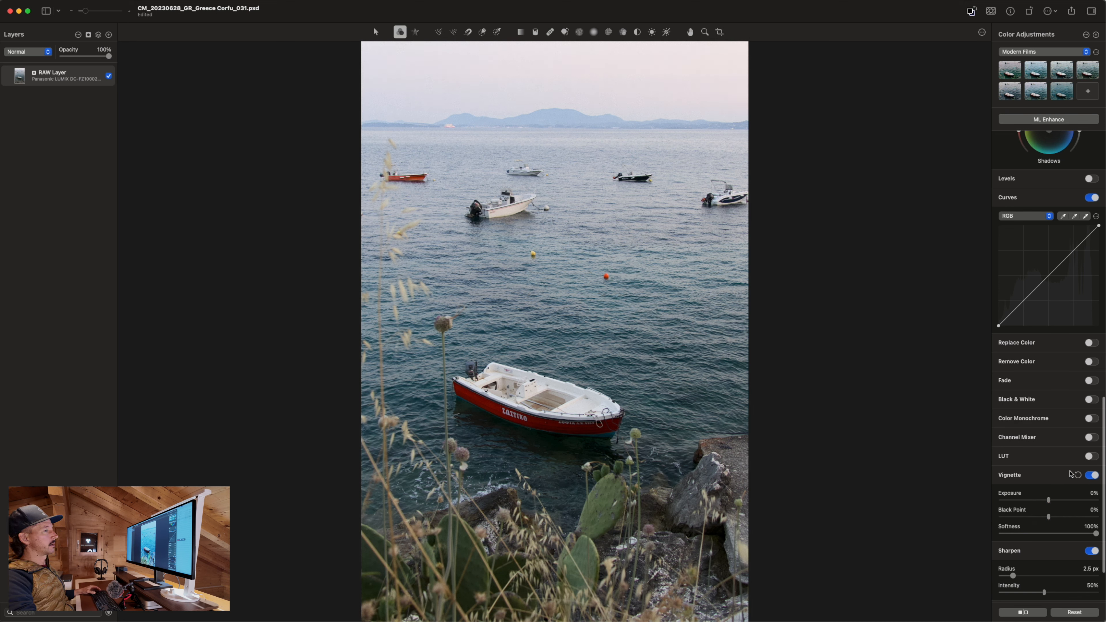
{"action": "left_click", "coordinate": [1091, 477]}
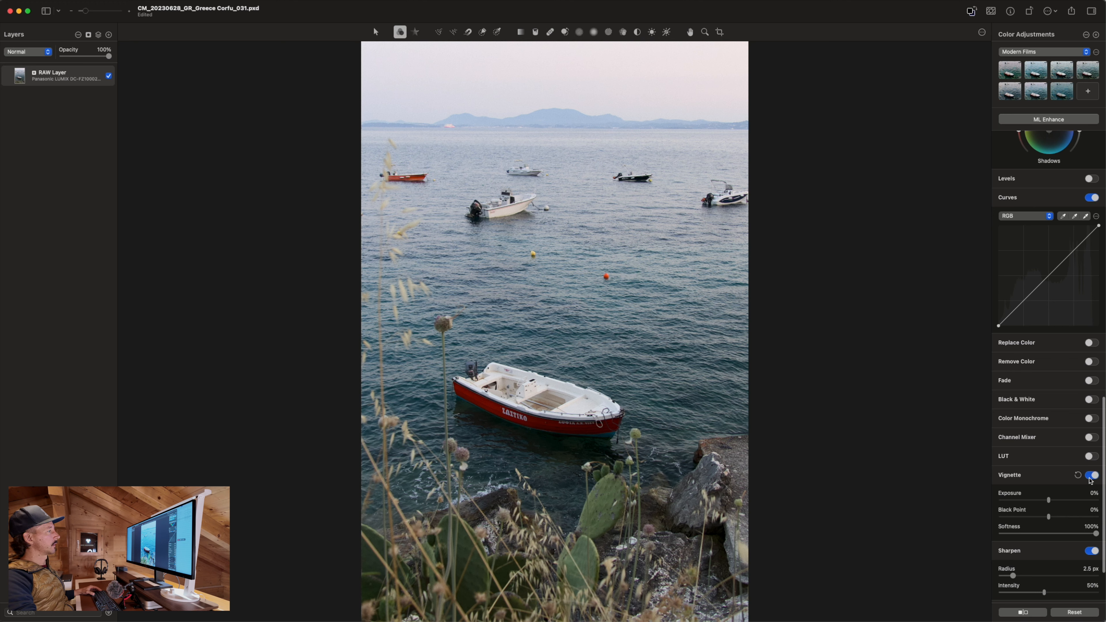
Step: Open the Calibration section in Lightroom Classic and return to Pixelmator Pro
{"action": "key", "text": "super+Tab"}
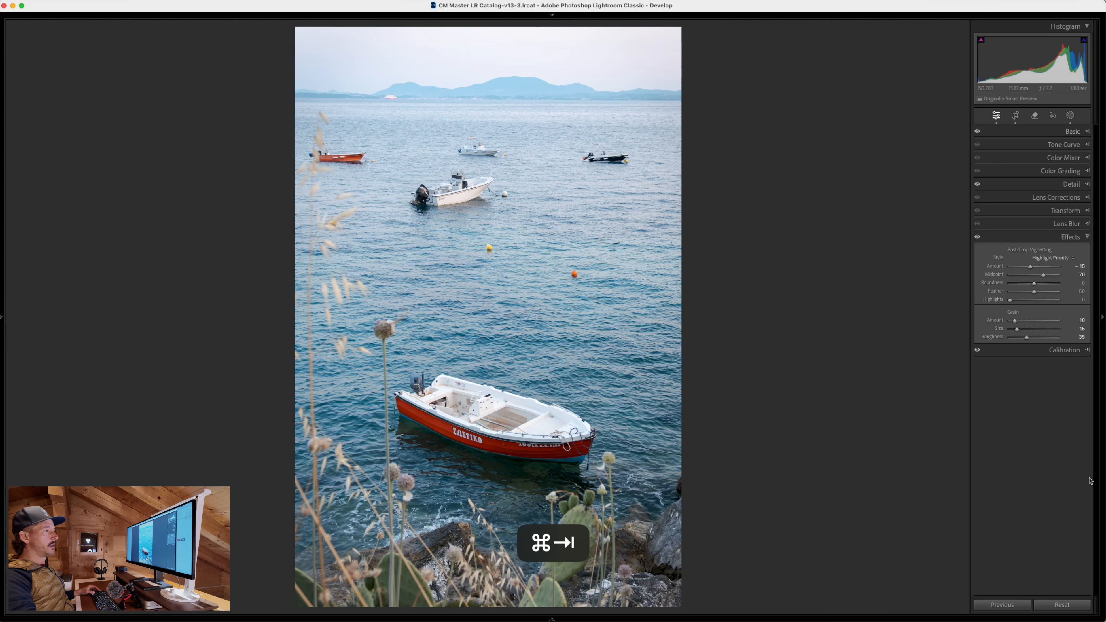
{"action": "left_click", "coordinate": [1057, 350]}
{"action": "key", "text": "super+Tab"}
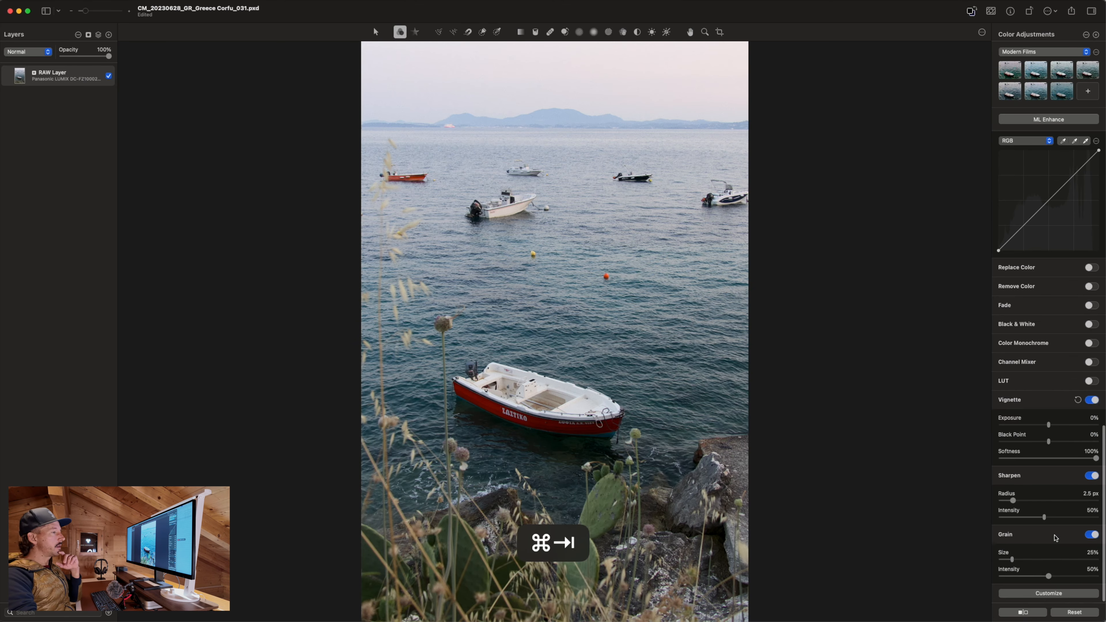
Step: Look through the color adjustments for a Calibration equivalent, enable Replace Color to view its options and disable it
{"action": "scroll", "coordinate": [1056, 534], "scroll_direction": "up", "scroll_amount": 10}
{"action": "scroll", "coordinate": [1056, 527], "scroll_direction": "down", "scroll_amount": 5}
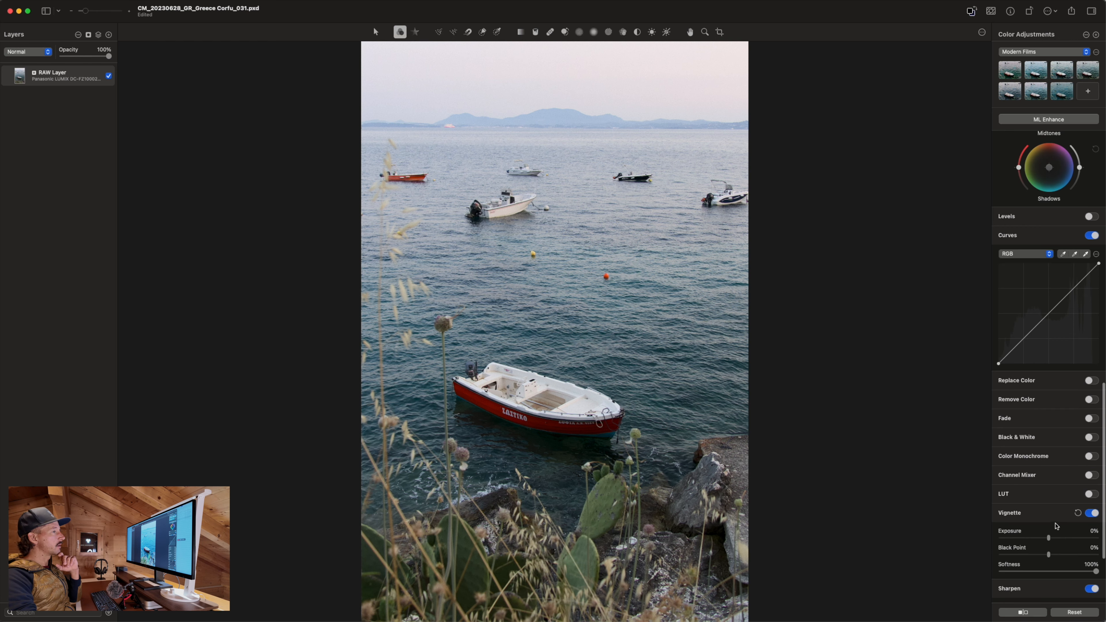
{"action": "scroll", "coordinate": [1059, 506], "scroll_direction": "up", "scroll_amount": 5}
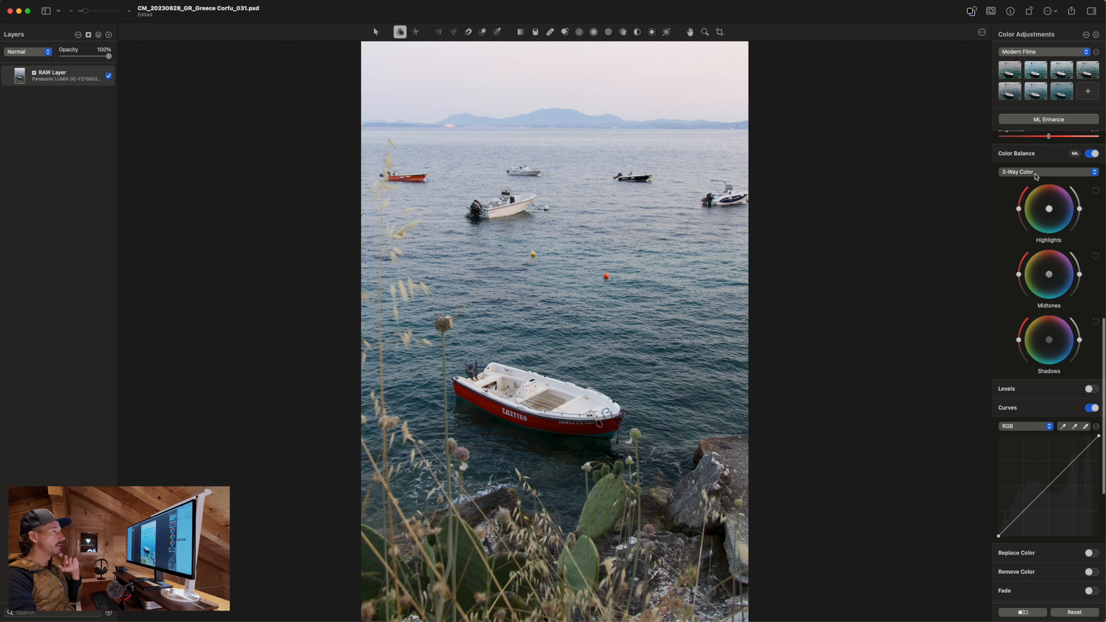
{"action": "scroll", "coordinate": [1040, 409], "scroll_direction": "down", "scroll_amount": 10}
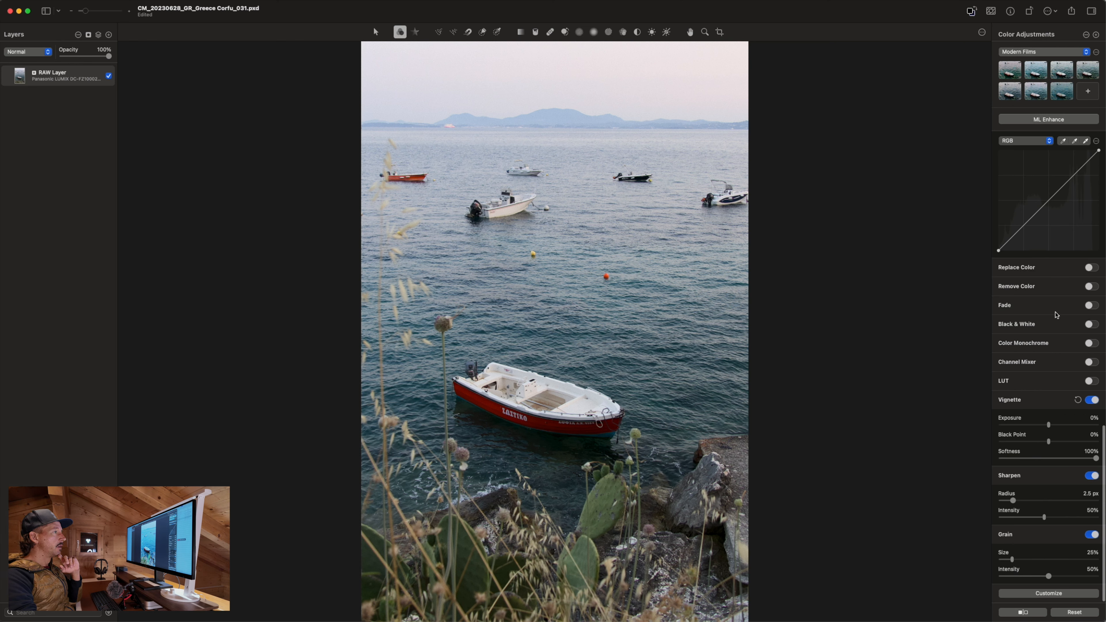
{"action": "left_click", "coordinate": [1089, 267]}
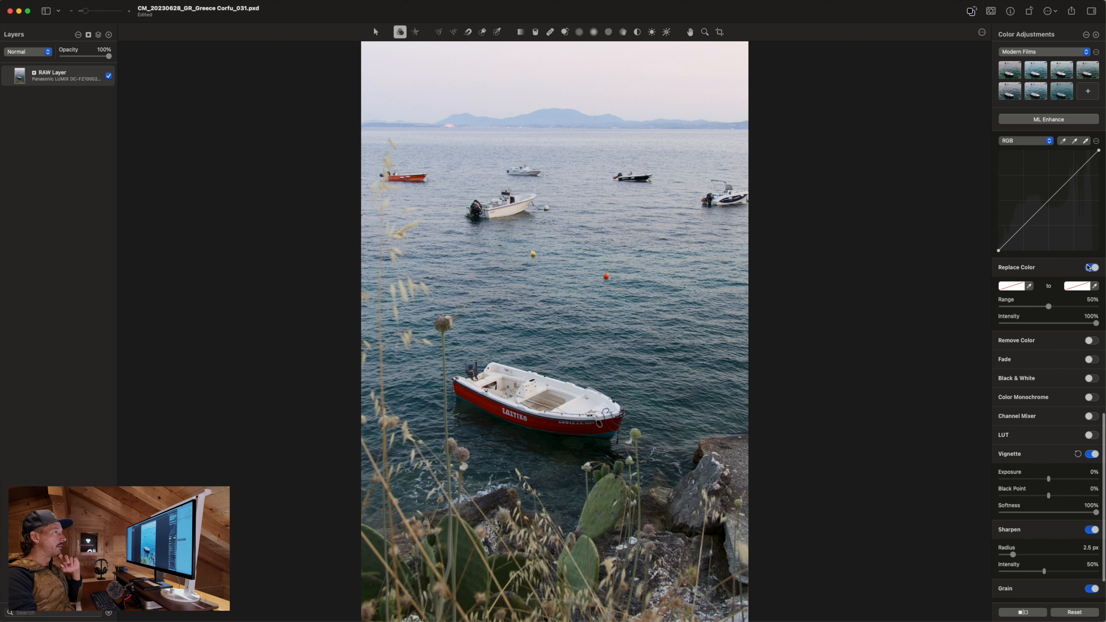
{"action": "left_click", "coordinate": [1091, 268]}
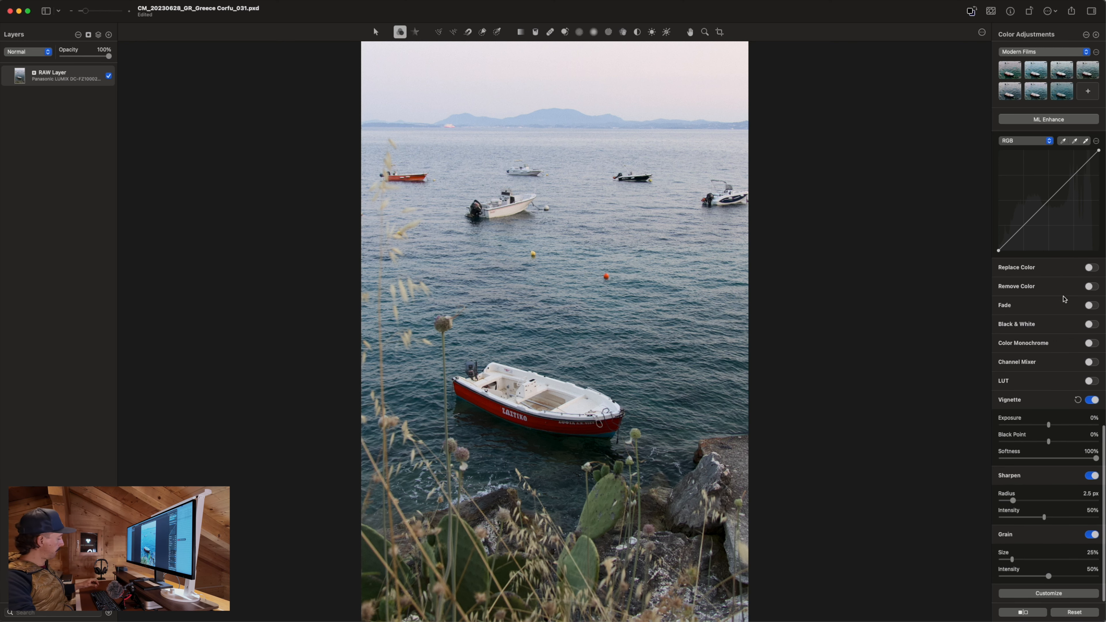
Step: Switch to Lightroom Classic to review the Calibration section and open the Basic section
{"action": "key", "text": "super+Tab"}
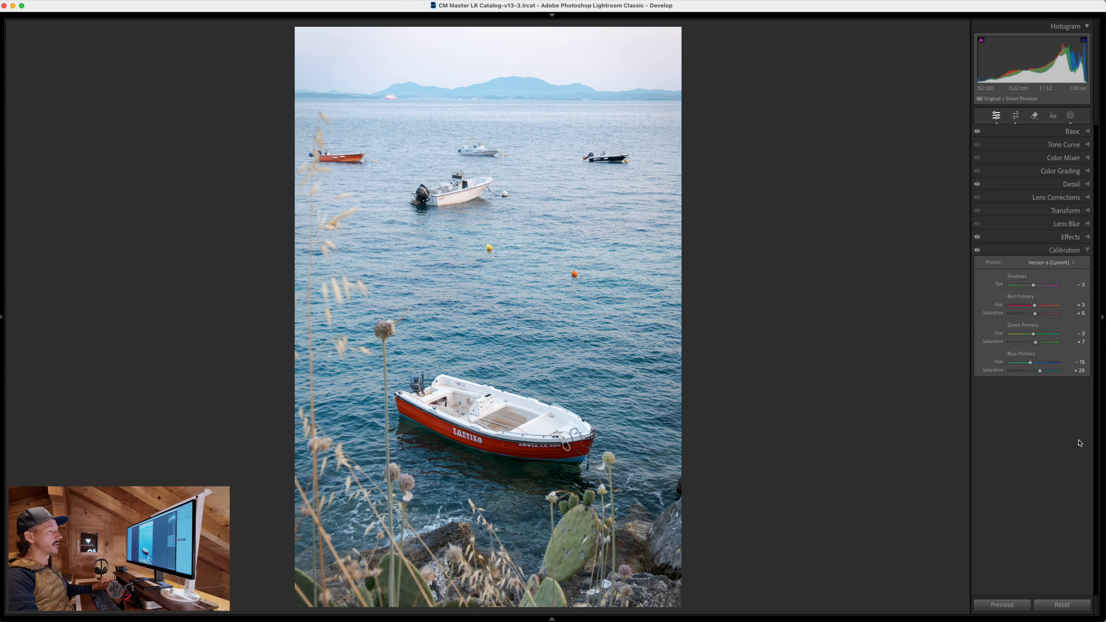
{"action": "left_click", "coordinate": [1067, 136]}
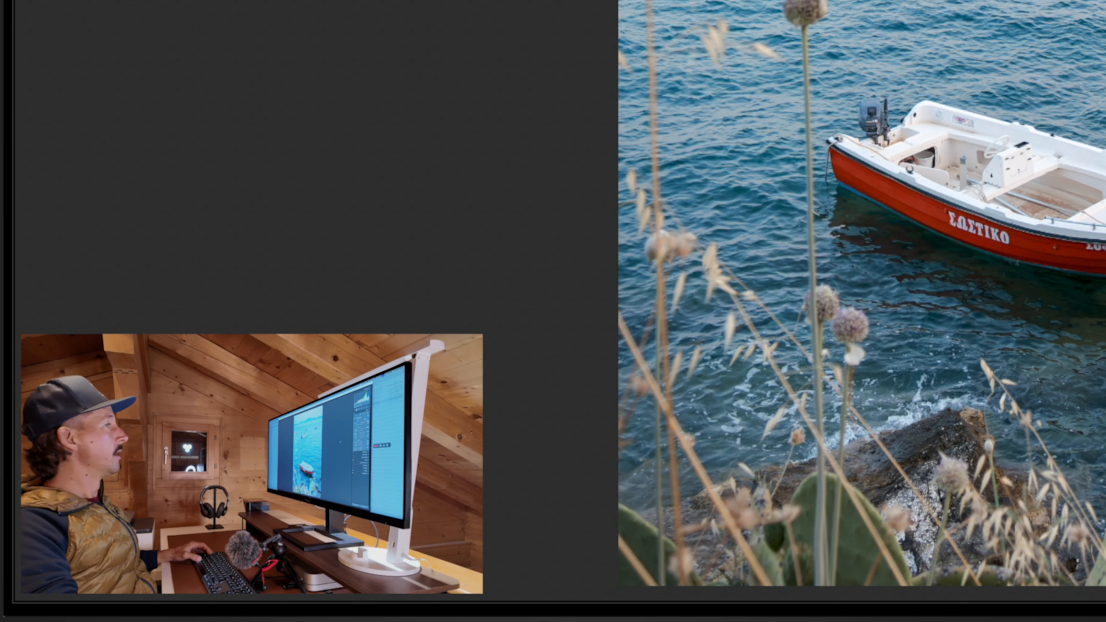
Step: Switch to Pixelmator Pro and rename the RAW layer as BG
{"action": "key", "text": "super+Tab"}
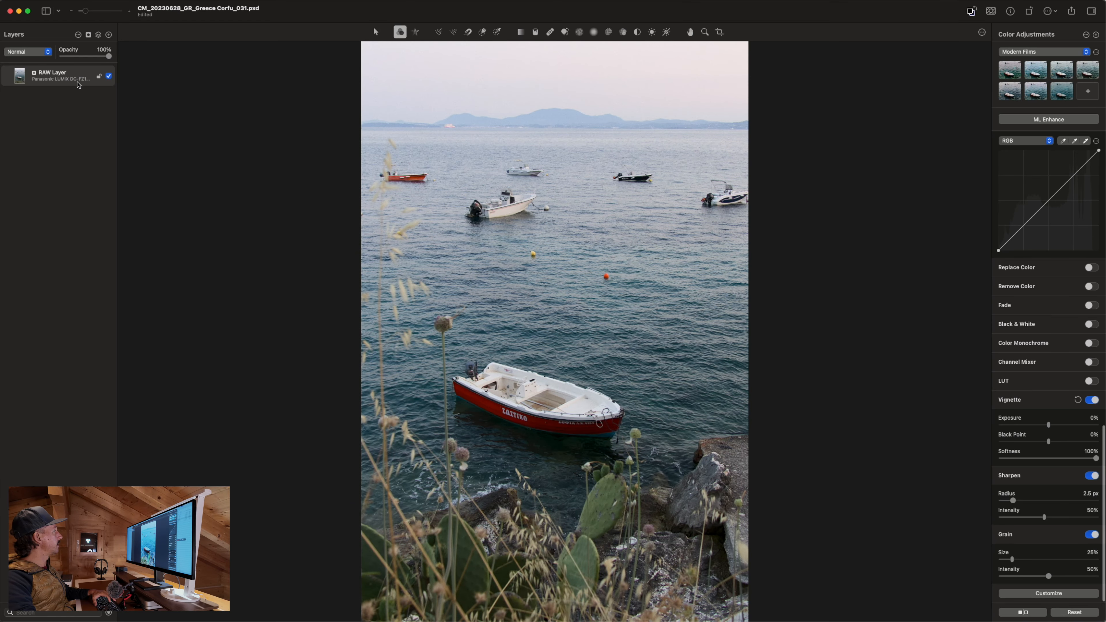
{"action": "double_click", "coordinate": [54, 73]}
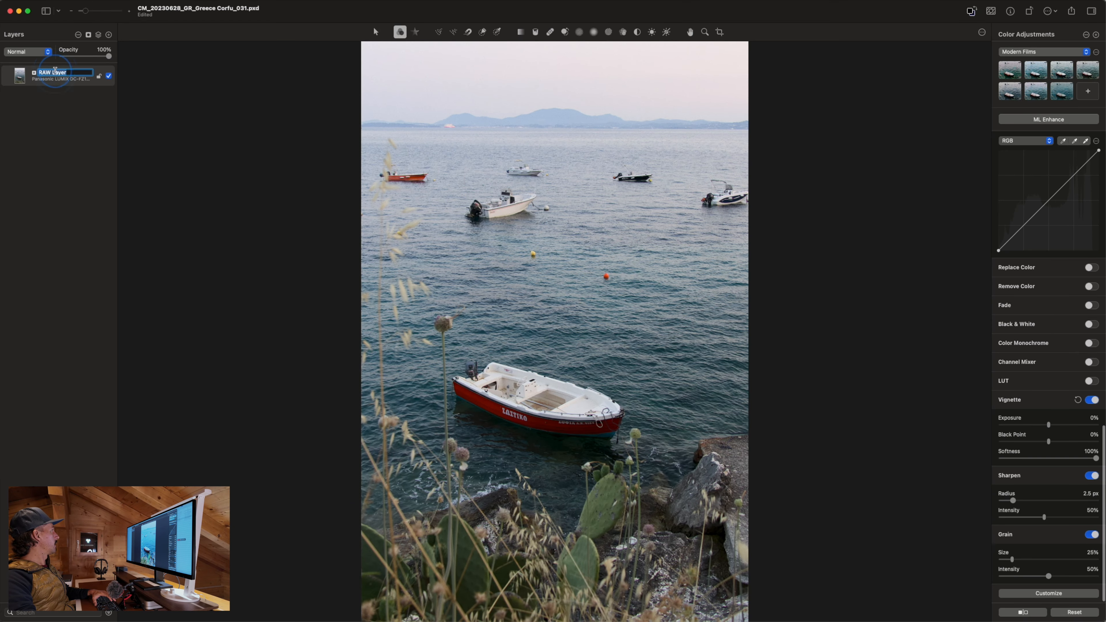
{"action": "key", "text": "shift"}
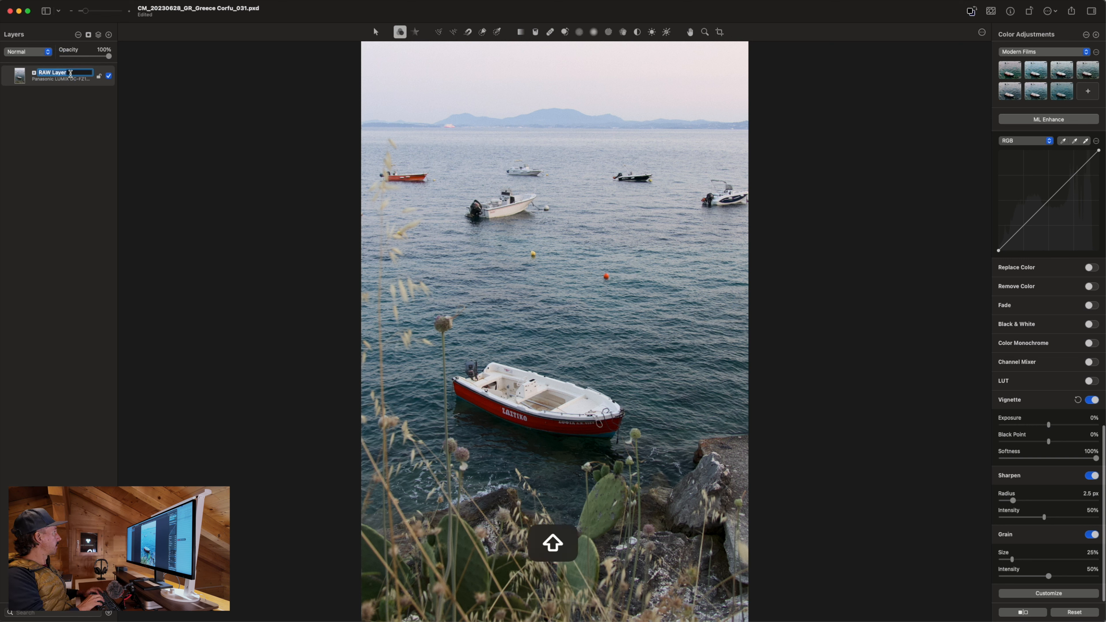
{"action": "type", "text": "BG"}
{"action": "key", "text": "Return"}
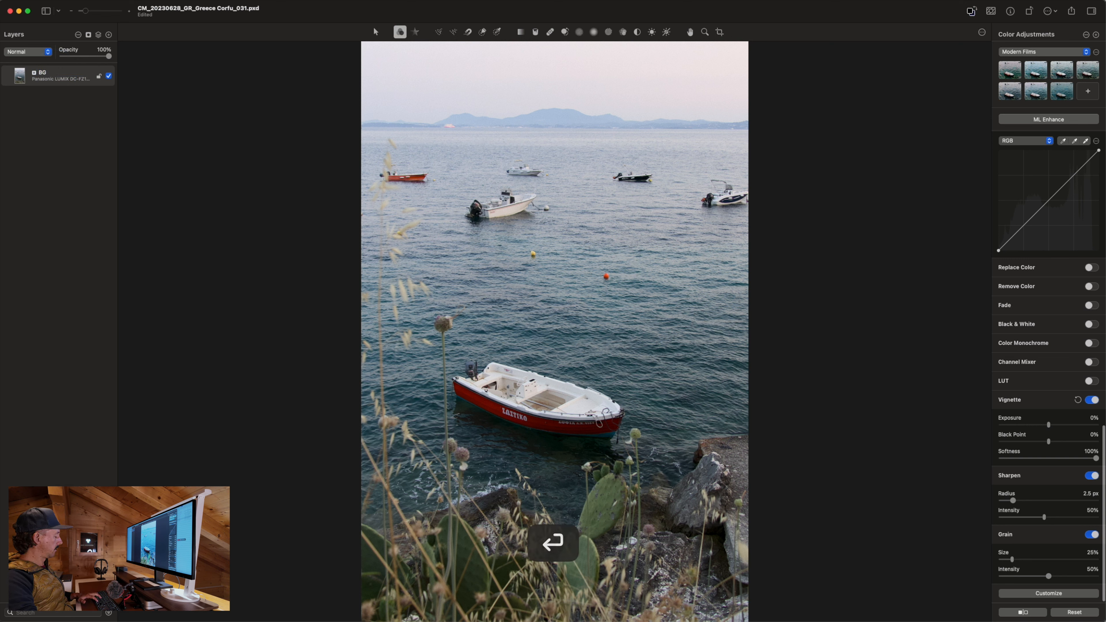
Step: Duplicate the BG layer and name the copy Colour Edits
{"action": "key", "text": "super+j"}
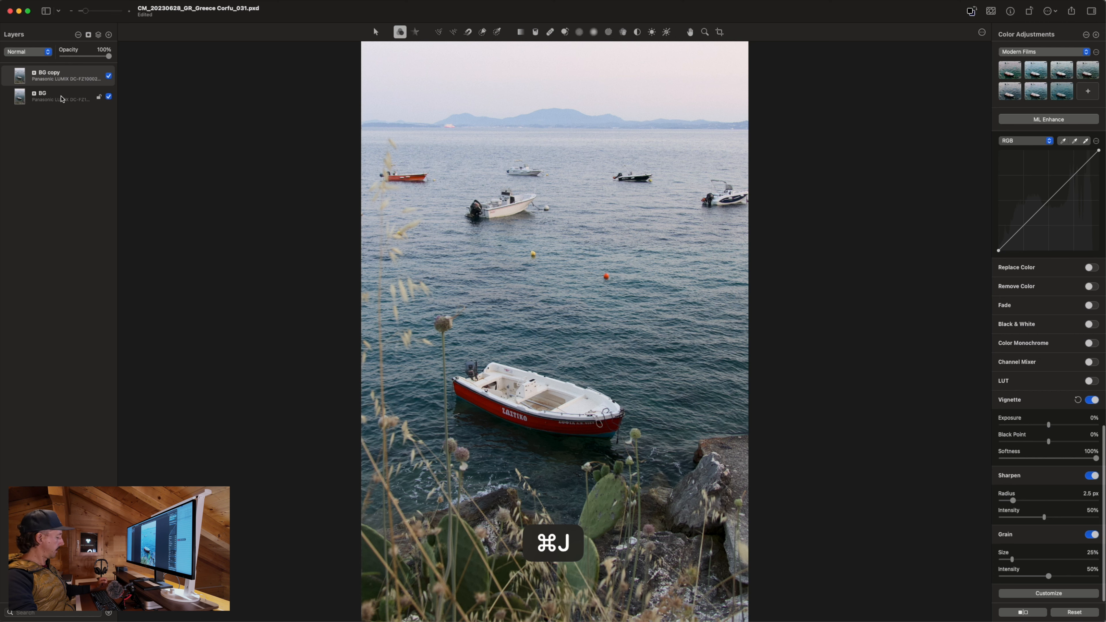
{"action": "double_click", "coordinate": [51, 74]}
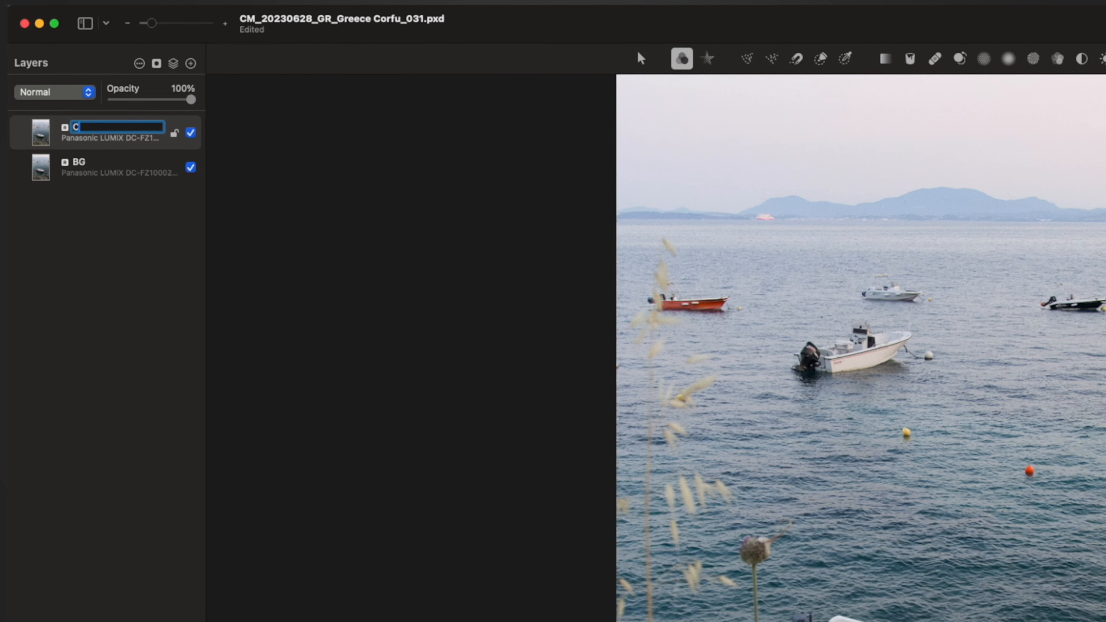
{"action": "type", "text": "Colour Edit"}
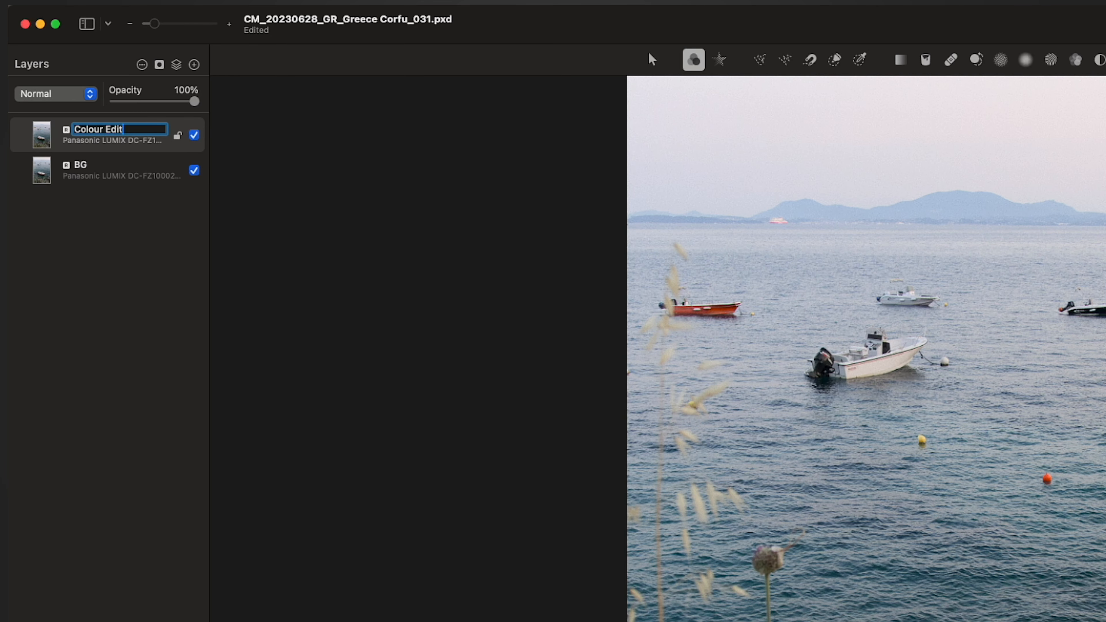
{"action": "type", "text": "s"}
{"action": "key", "text": "Return"}
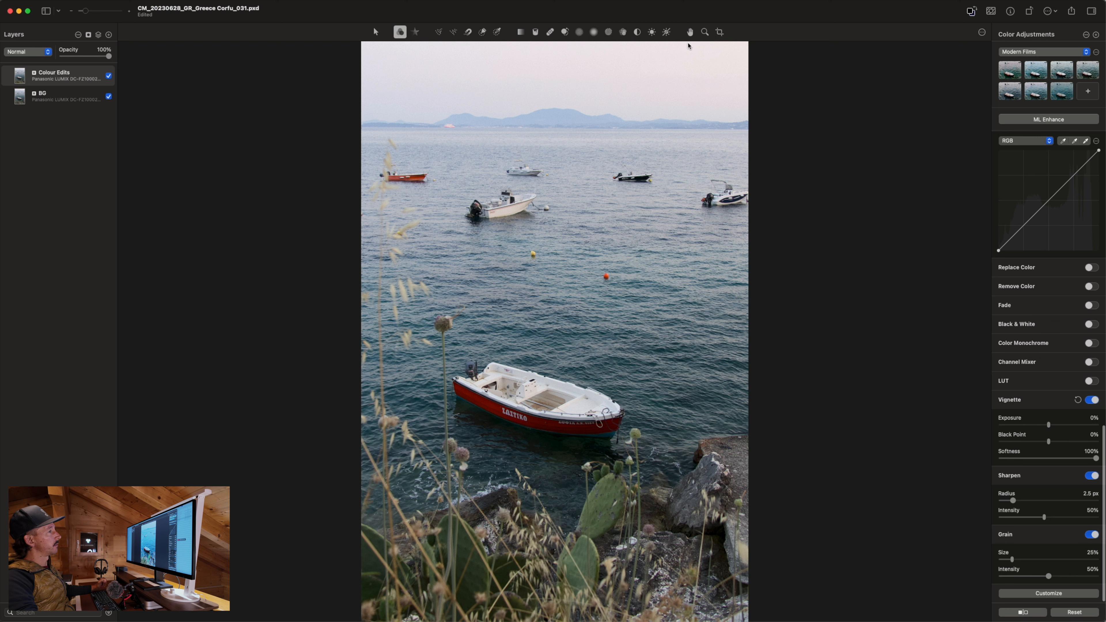
Step: Look through the Effects tool and the free, polygonal, magnetic, quick and color selection tools
{"action": "left_click", "coordinate": [419, 35]}
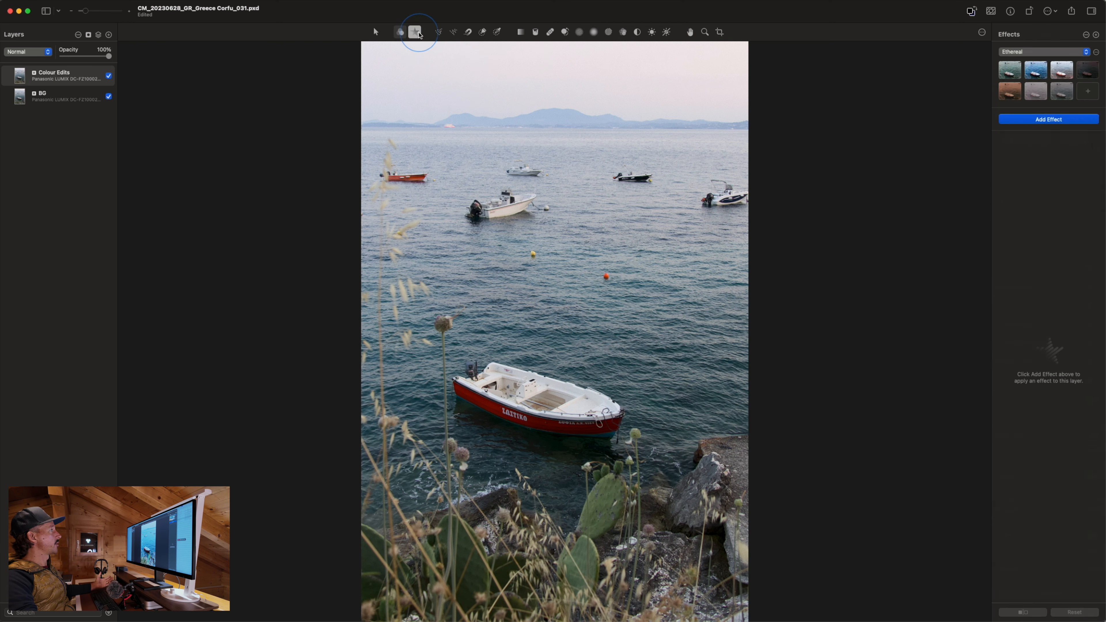
{"action": "left_click", "coordinate": [437, 33]}
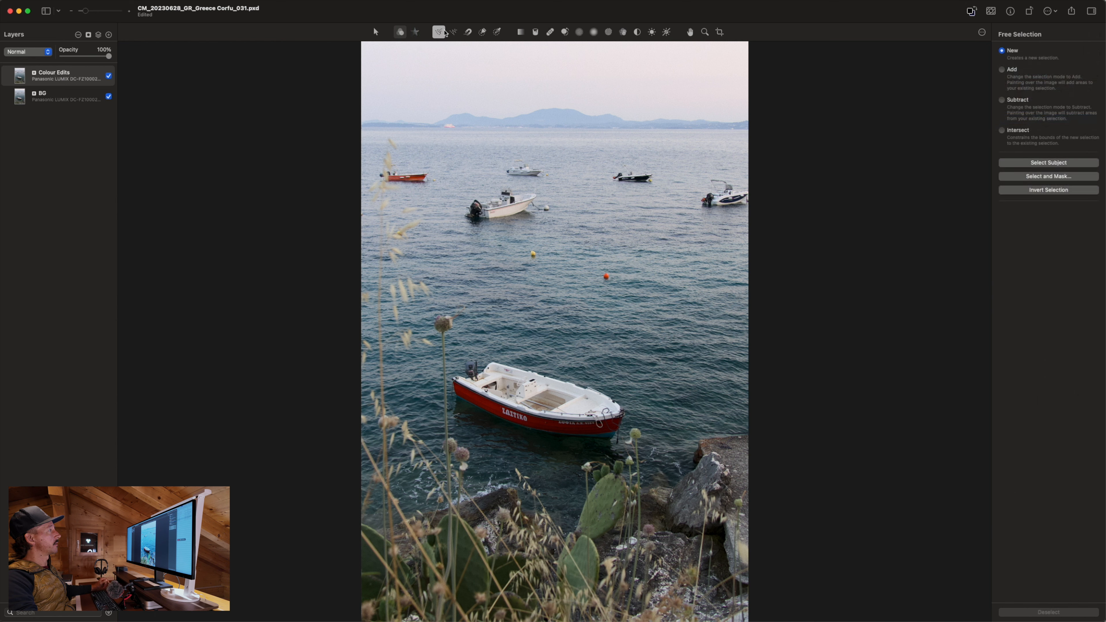
{"action": "left_click", "coordinate": [454, 32]}
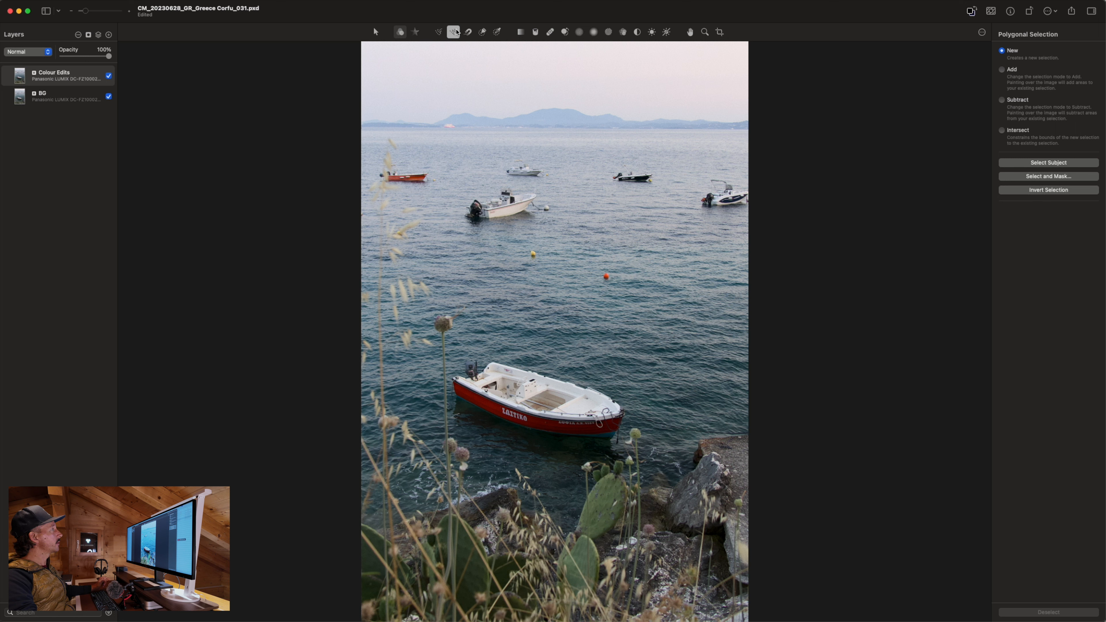
{"action": "left_click", "coordinate": [466, 33]}
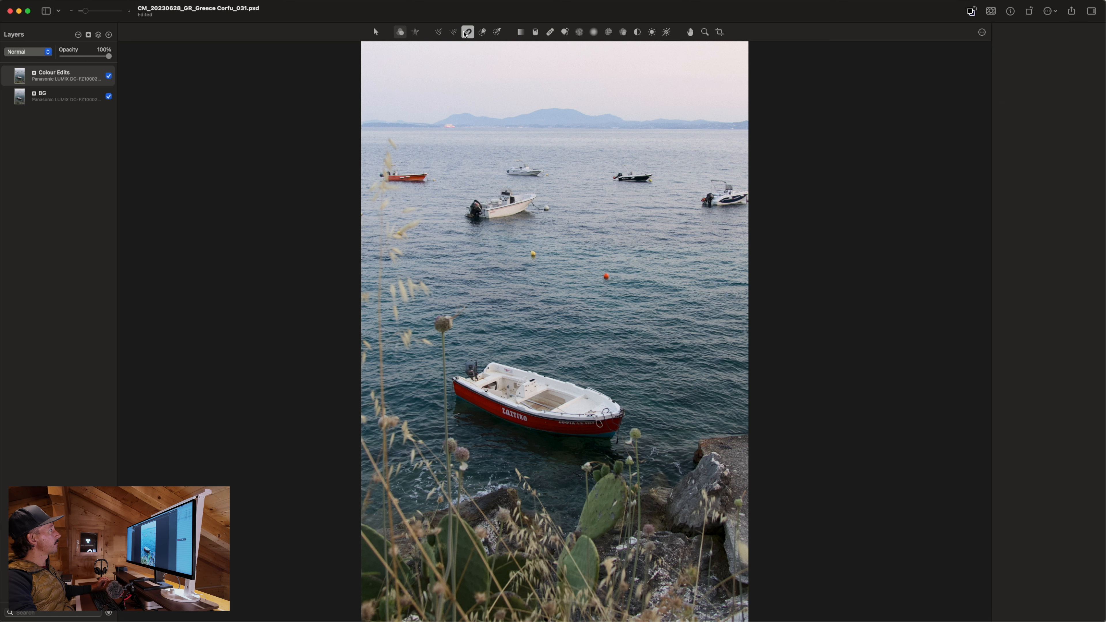
{"action": "left_click", "coordinate": [479, 33]}
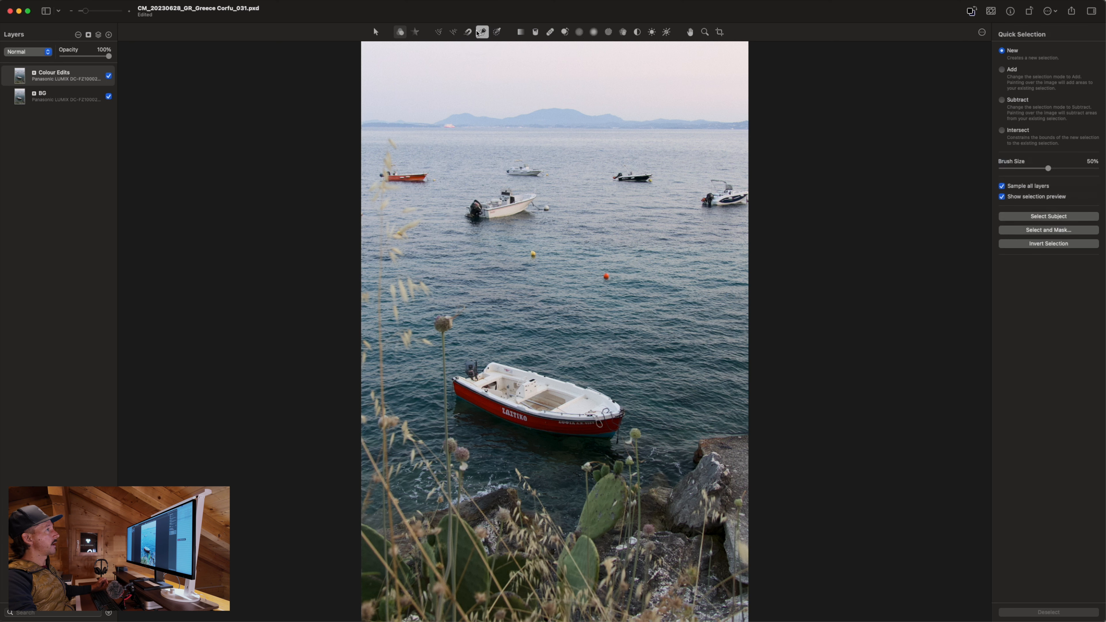
{"action": "left_click", "coordinate": [498, 31]}
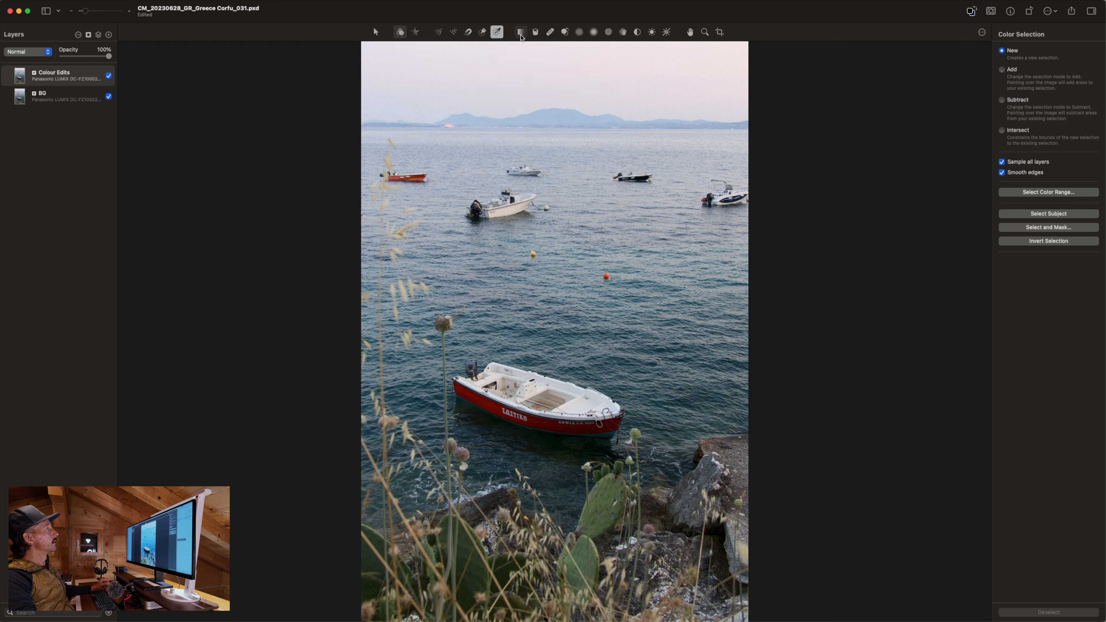
Step: Examine the options of the fill, Repair, Clone and remaining retouching tools, and return to Color Adjustments
{"action": "left_click", "coordinate": [522, 36]}
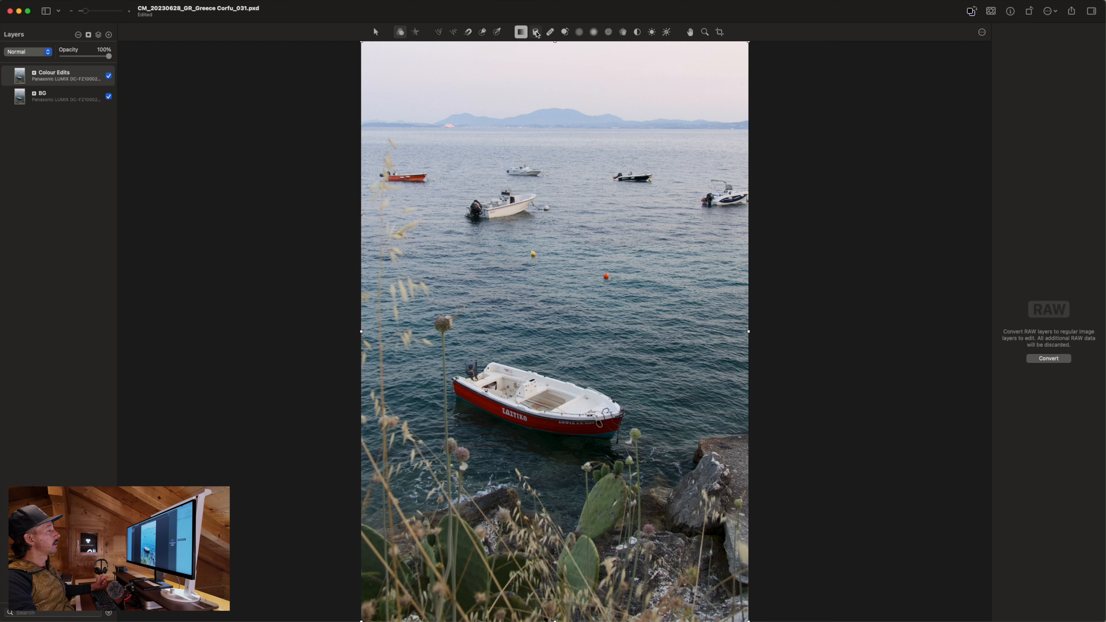
{"action": "left_click", "coordinate": [537, 34]}
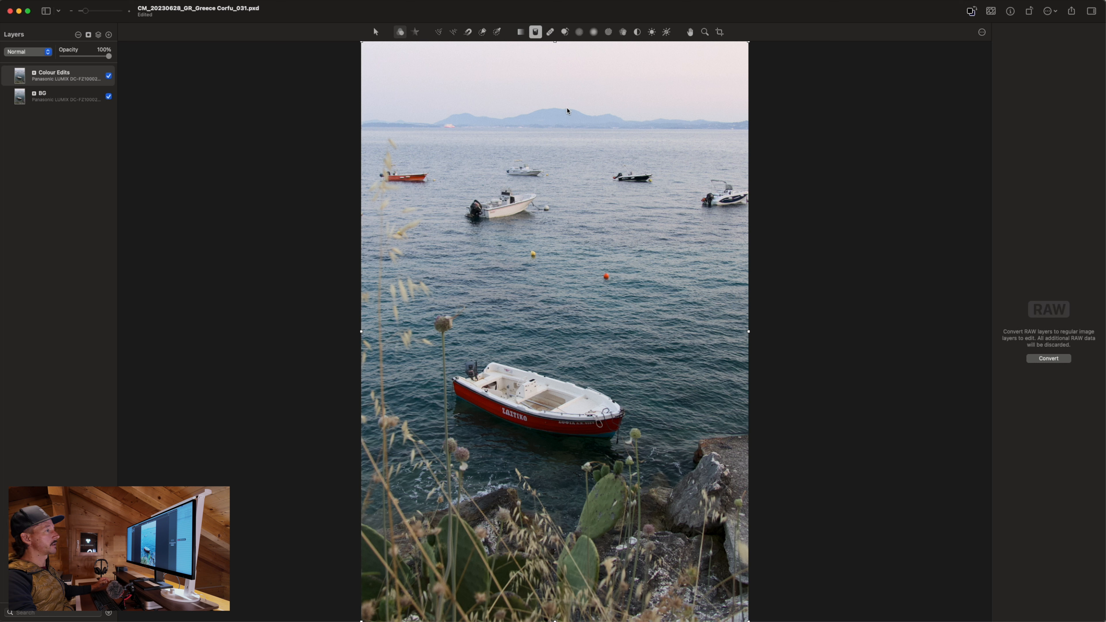
{"action": "left_click", "coordinate": [549, 35]}
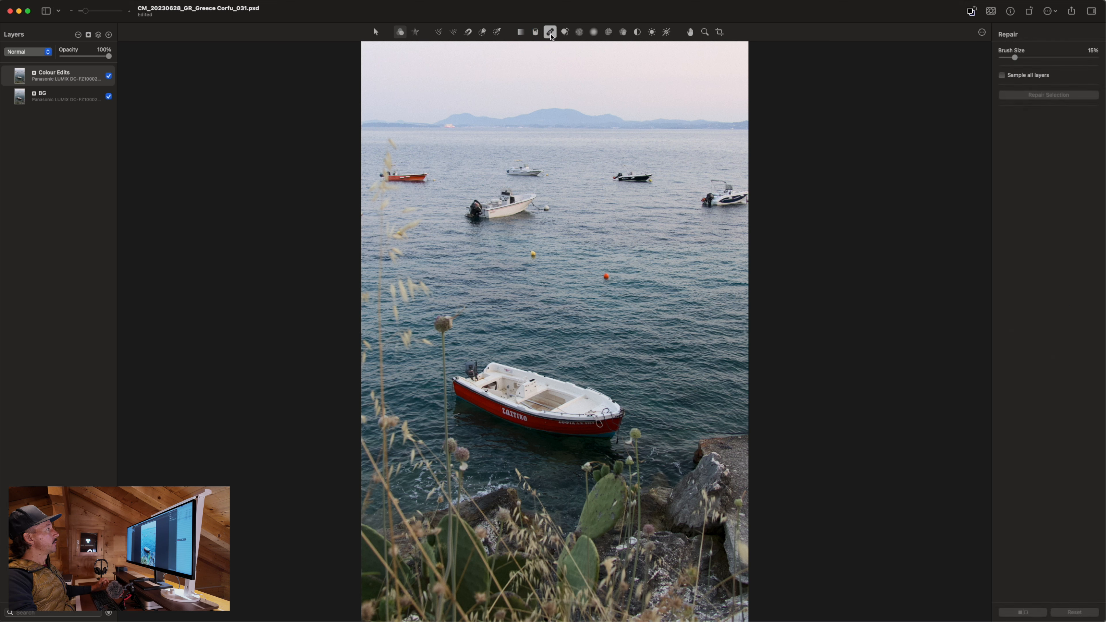
{"action": "left_click", "coordinate": [566, 32]}
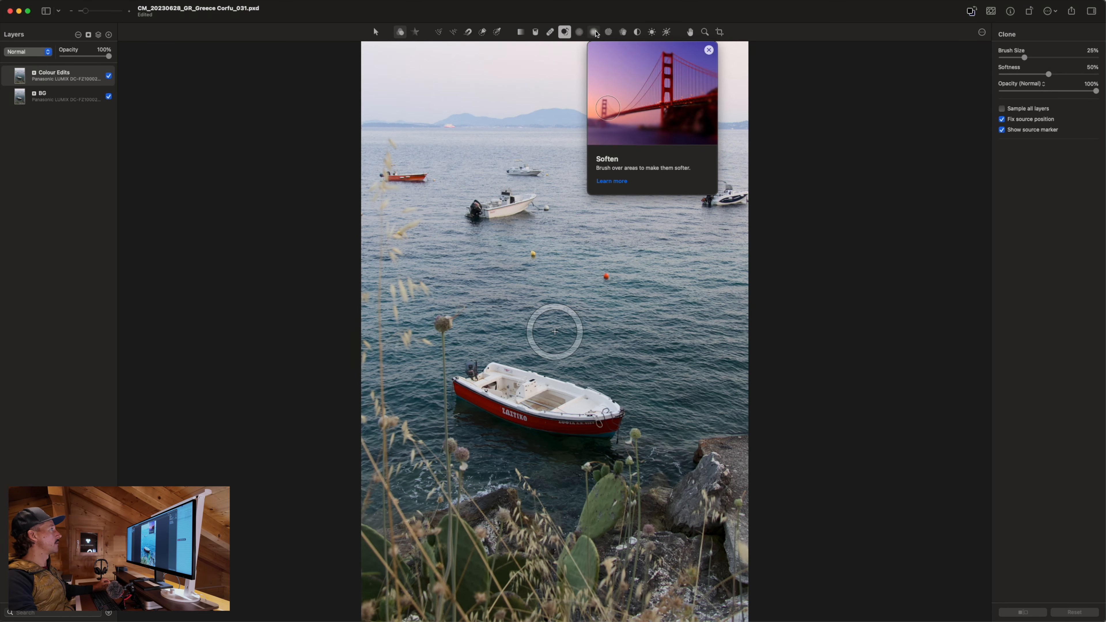
{"action": "left_click", "coordinate": [580, 33]}
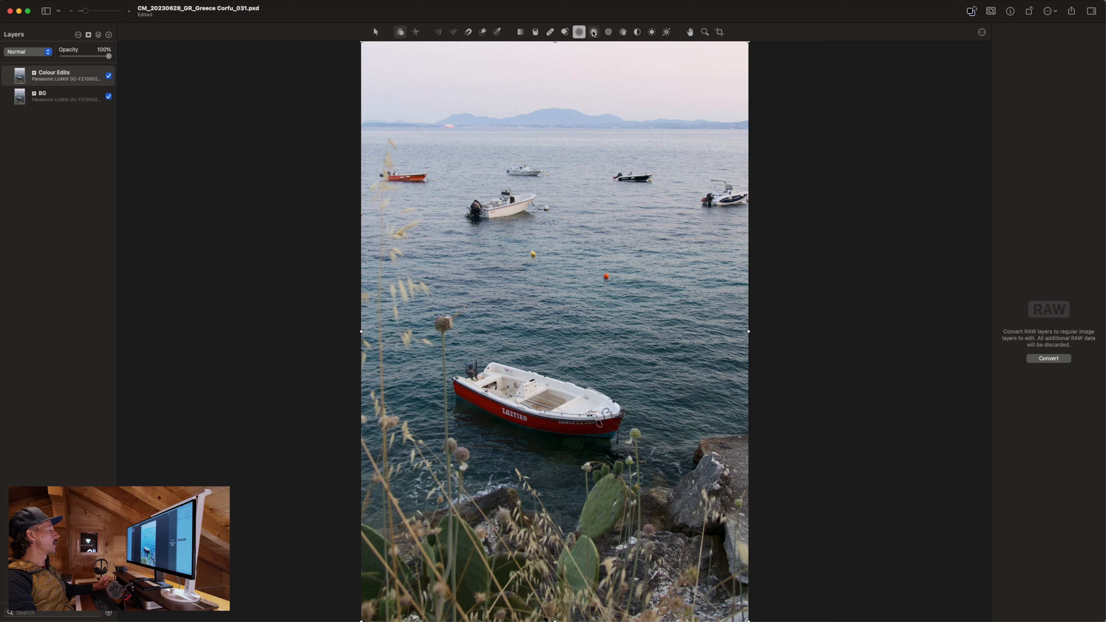
{"action": "mouse_move", "coordinate": [594, 33]}
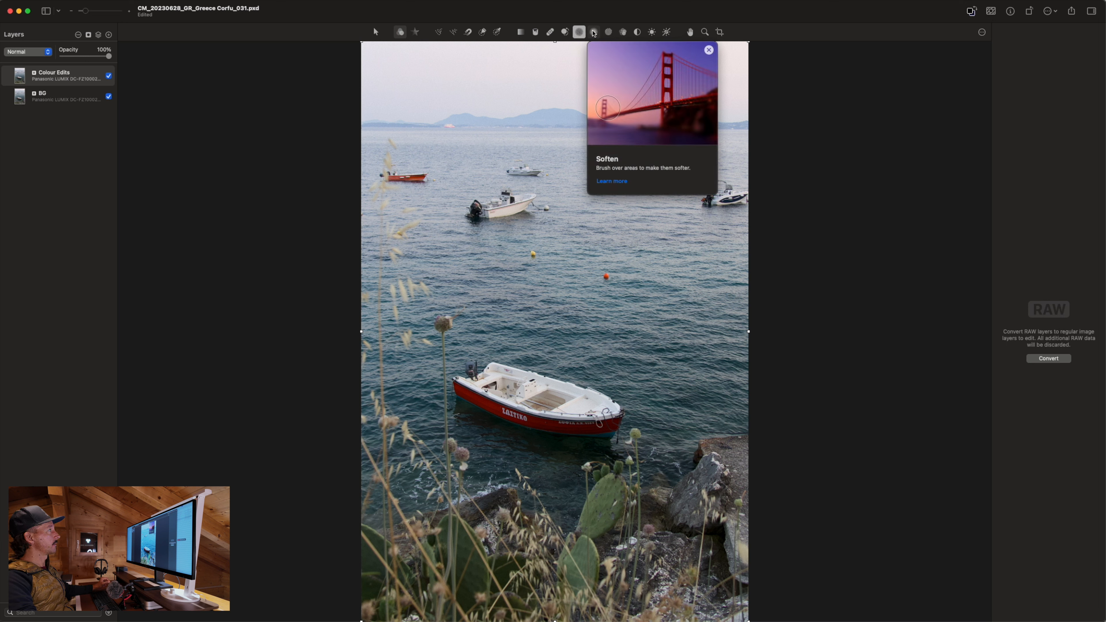
{"action": "left_click", "coordinate": [608, 33]}
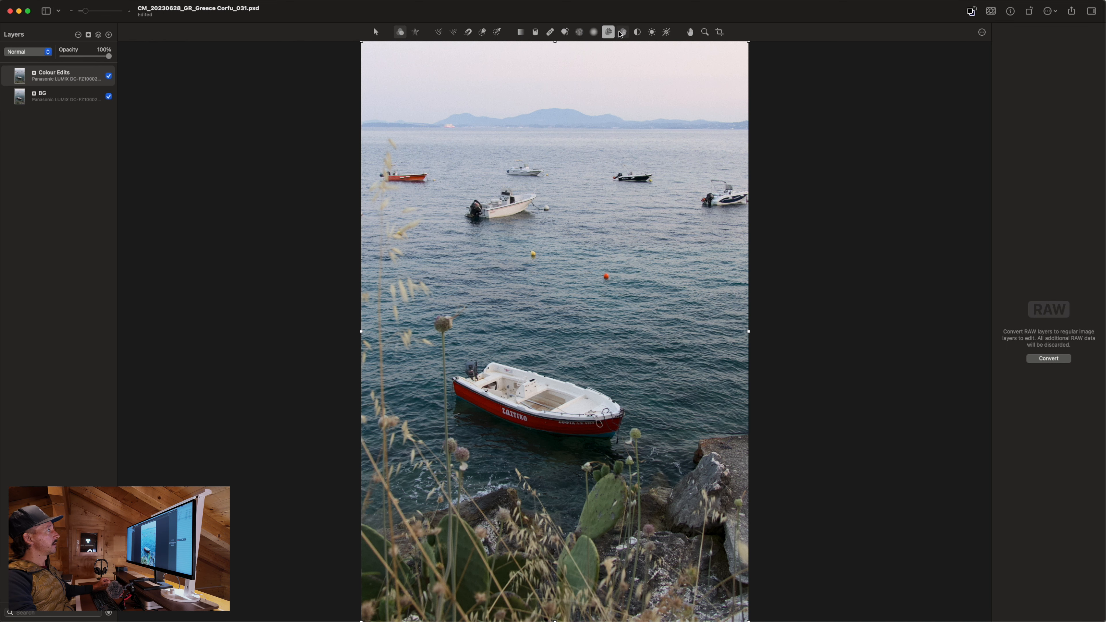
{"action": "mouse_move", "coordinate": [627, 34]}
{"action": "left_click", "coordinate": [623, 32]}
{"action": "left_click", "coordinate": [637, 33]}
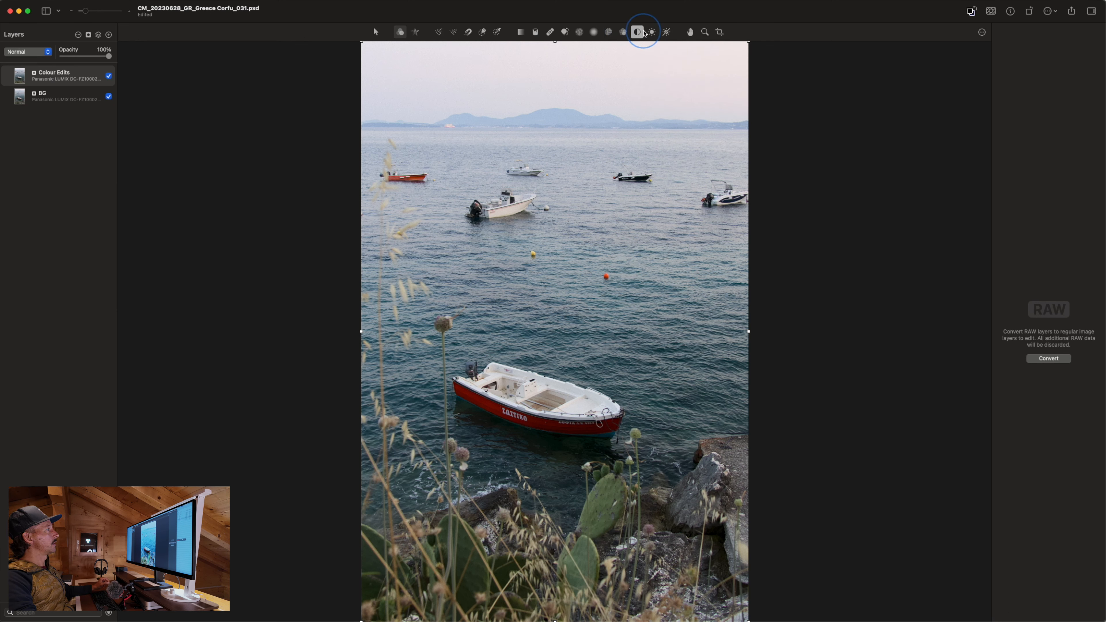
{"action": "left_click", "coordinate": [652, 32]}
{"action": "left_click", "coordinate": [666, 32]}
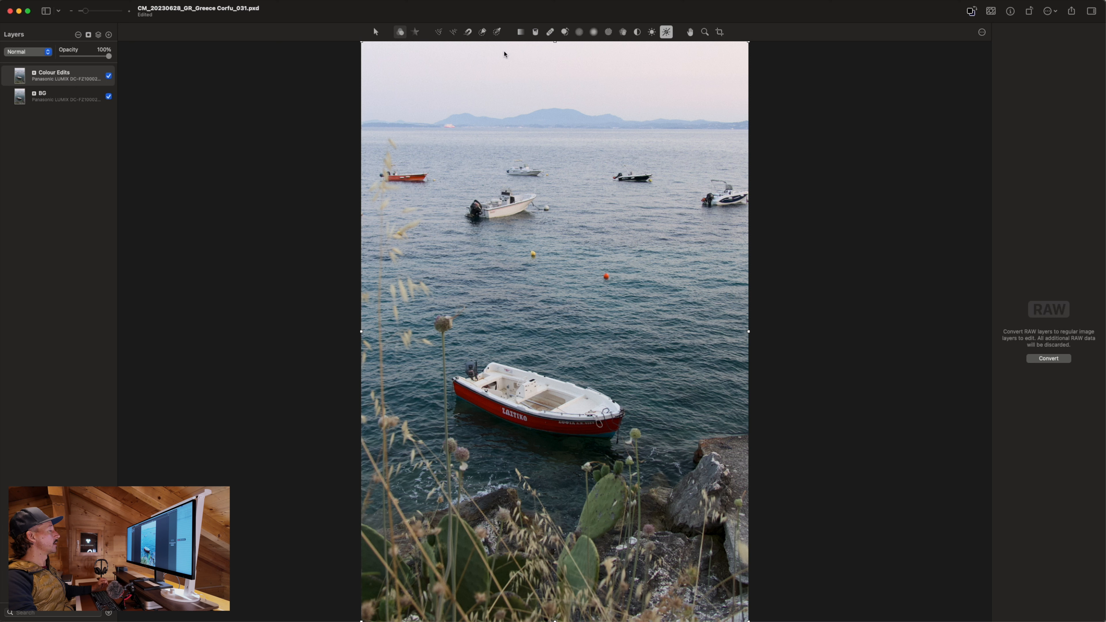
{"action": "left_click", "coordinate": [400, 32]}
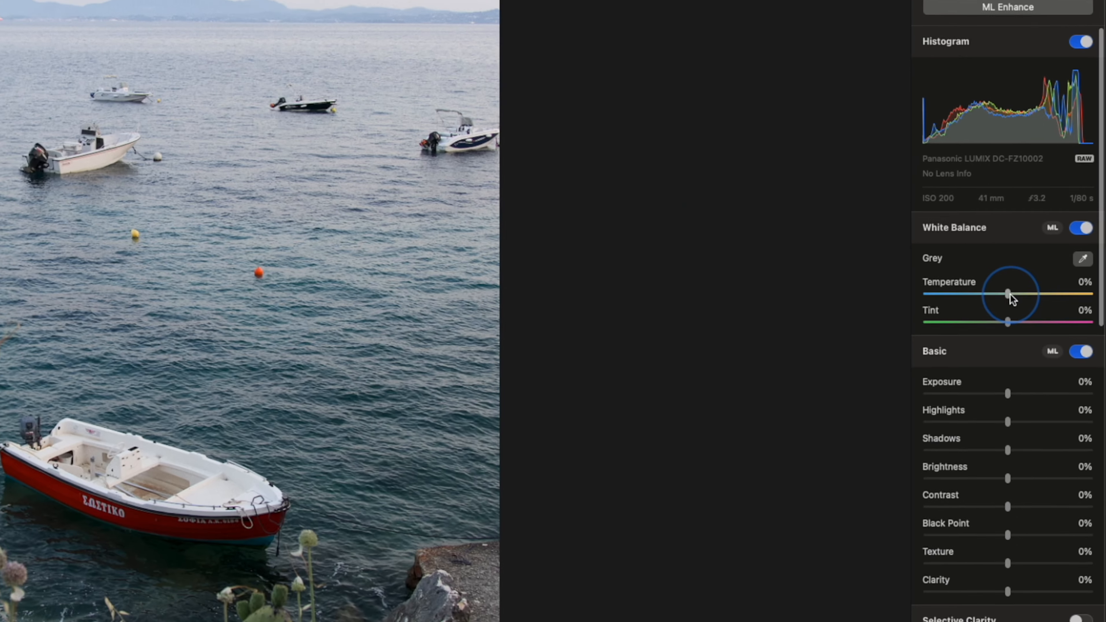
Step: Set the Colour Edits layer's White Balance Temperature to 7% and compare the photo with White Balance off and on
{"action": "left_click_drag", "start_coordinate": [1008, 294], "coordinate": [1014, 299]}
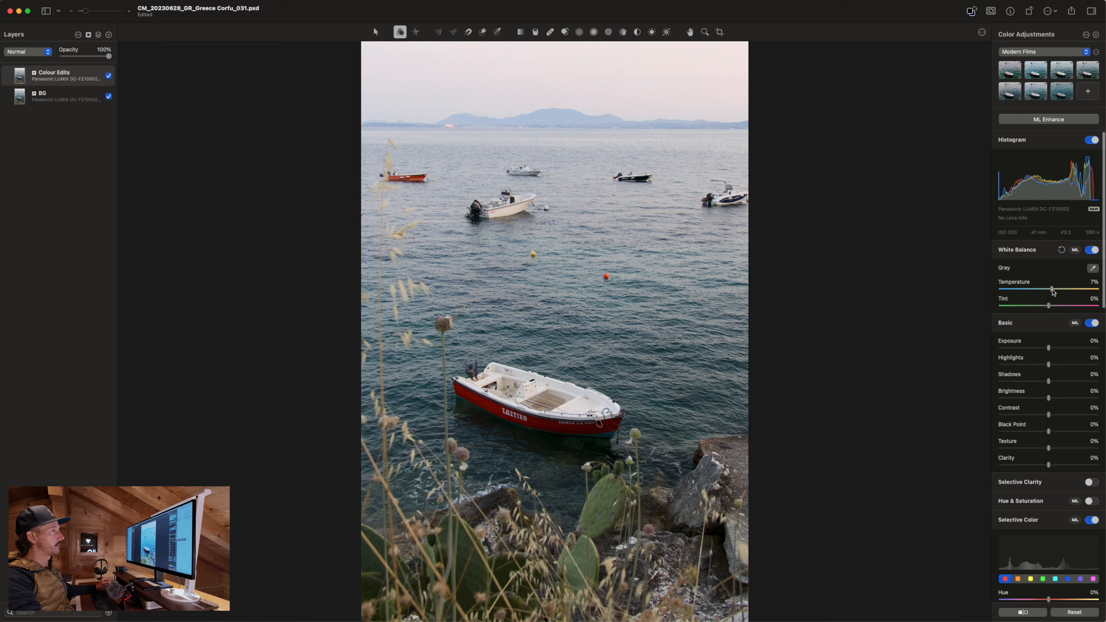
{"action": "mouse_move", "coordinate": [1054, 290]}
{"action": "left_mouse_down"}
{"action": "mouse_move", "coordinate": [1064, 292]}
{"action": "mouse_move", "coordinate": [1053, 294]}
{"action": "left_mouse_up"}
{"action": "left_click", "coordinate": [1090, 251]}
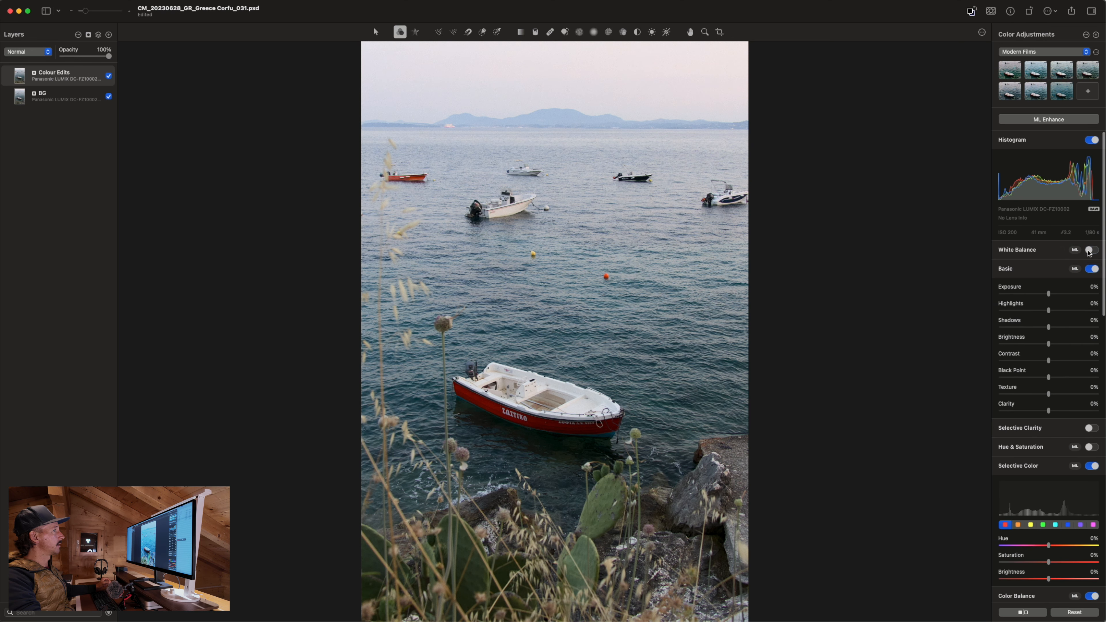
{"action": "left_click", "coordinate": [1090, 250]}
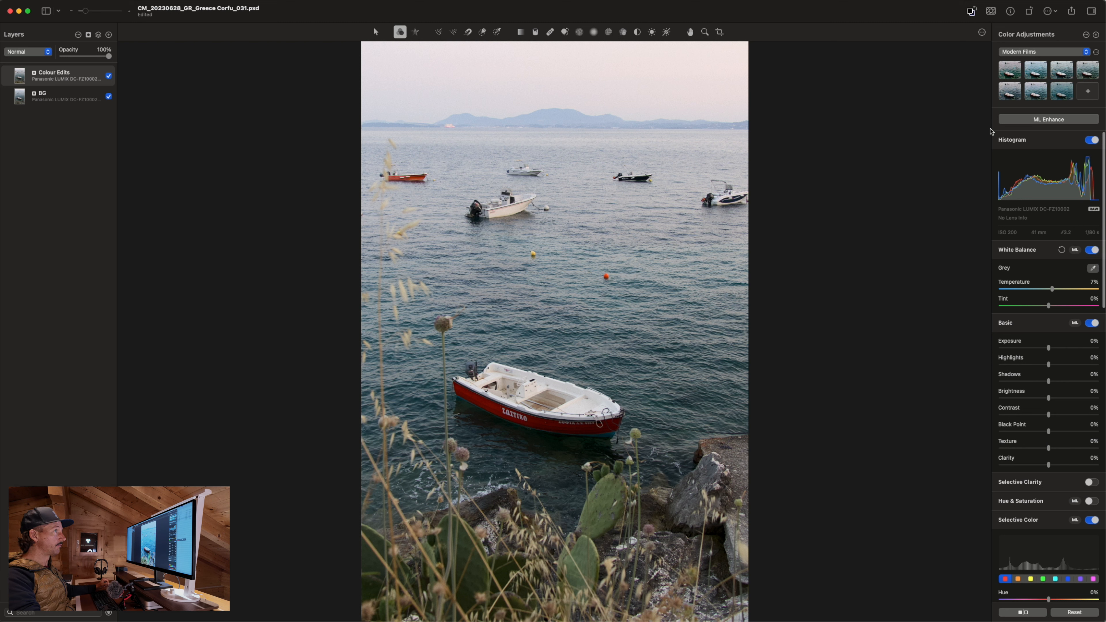
Step: Review the image size and color profile commands, the tool customization option and the extra Color Adjustments commands
{"action": "left_click", "coordinate": [1048, 12]}
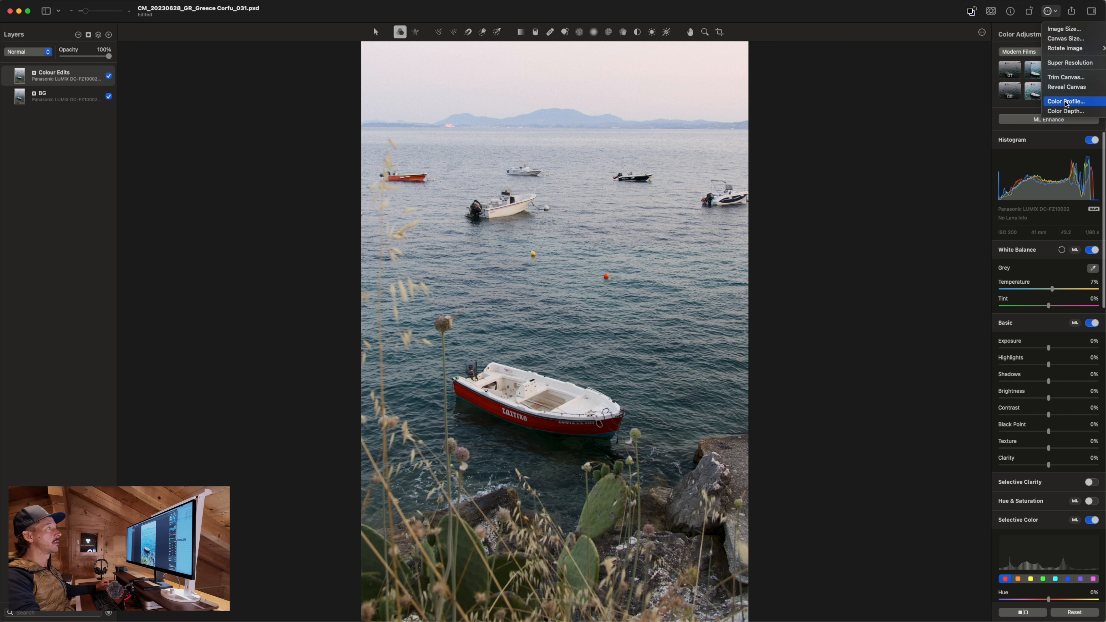
{"action": "left_click", "coordinate": [899, 95]}
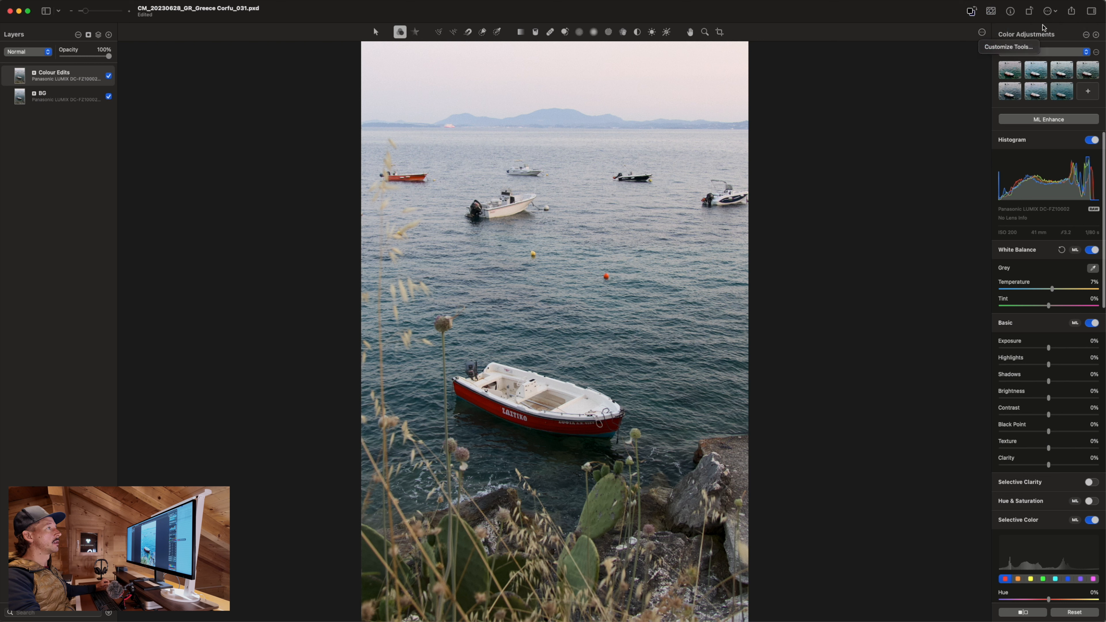
{"action": "left_click", "coordinate": [1085, 35]}
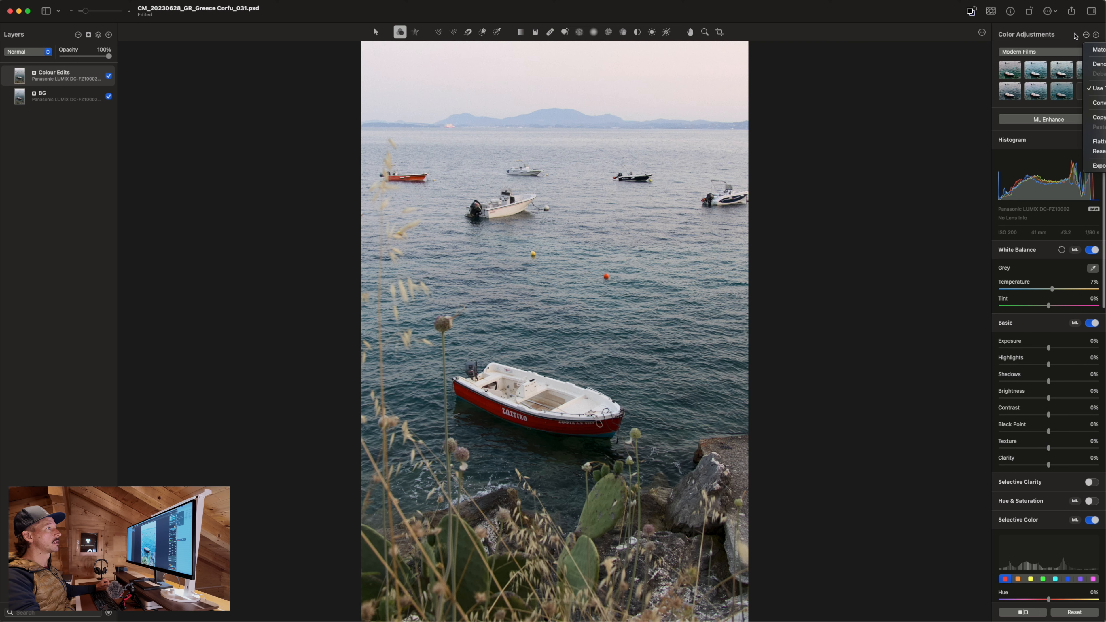
{"action": "left_click", "coordinate": [1074, 34]}
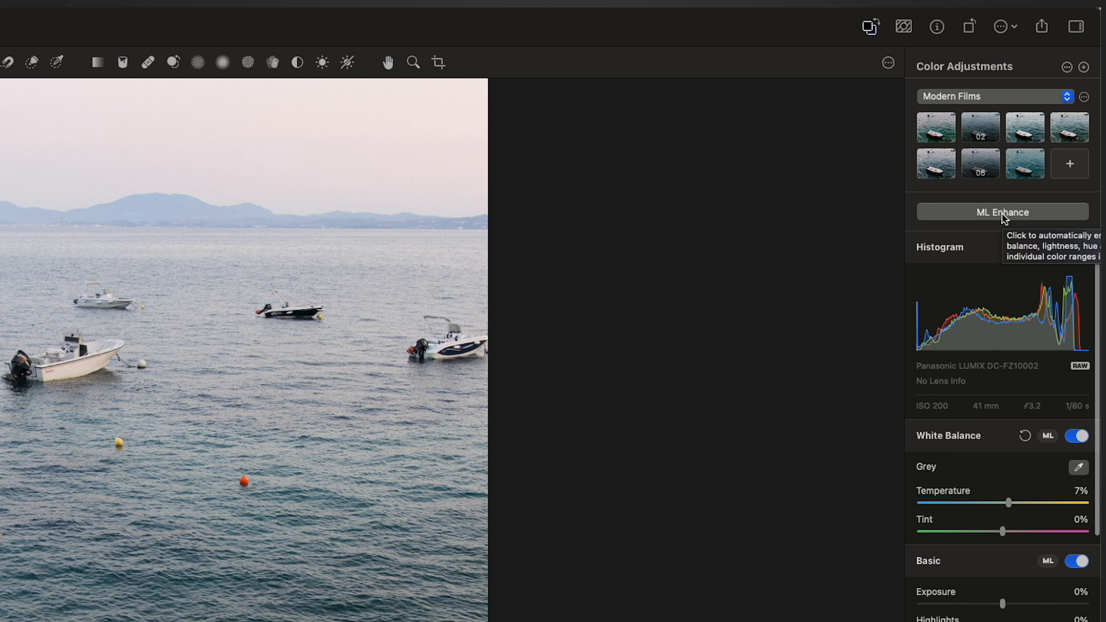
Step: Apply ML Enhance to the Colour Edits layer, review the adjusted sections and compare the photo with the original
{"action": "left_click", "coordinate": [1002, 213]}
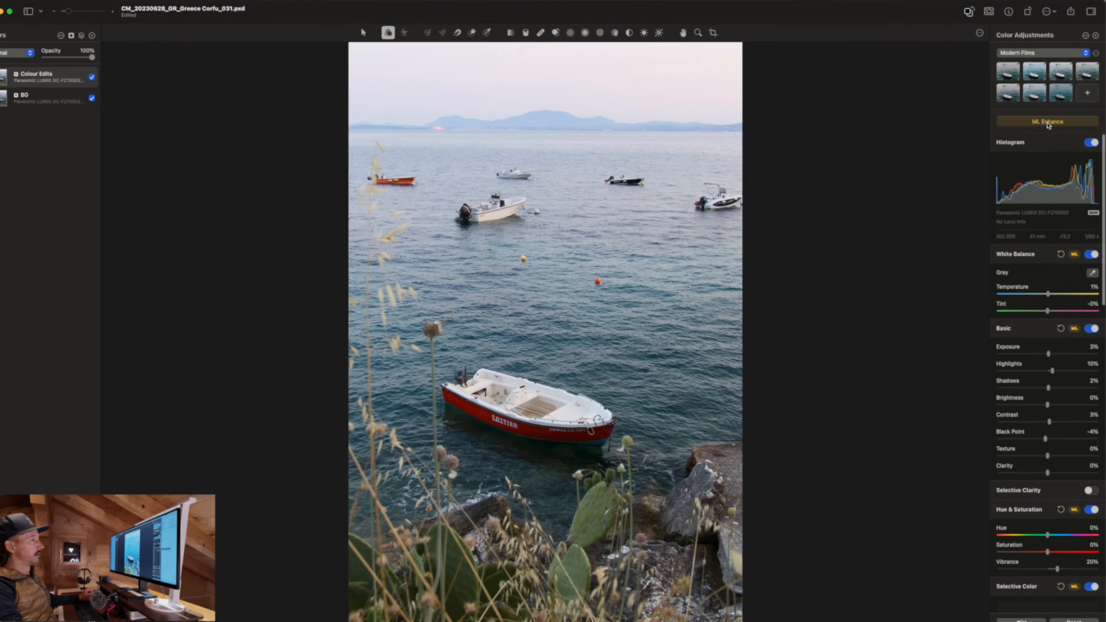
{"action": "scroll", "coordinate": [1052, 435], "scroll_direction": "down", "scroll_amount": 15}
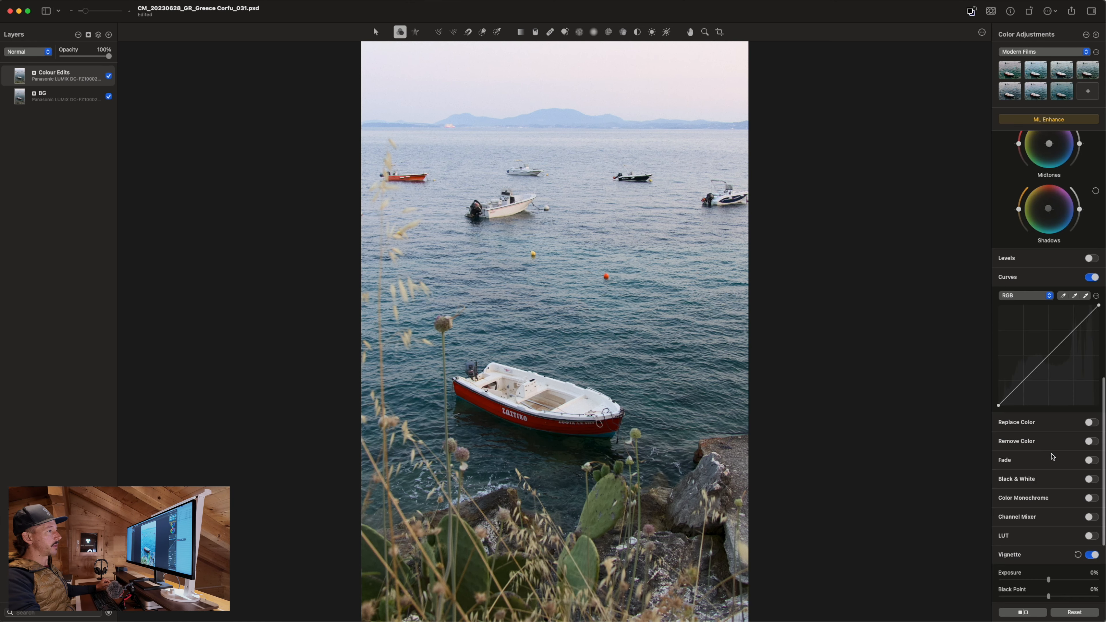
{"action": "scroll", "coordinate": [1051, 456], "scroll_direction": "up", "scroll_amount": 3}
{"action": "scroll", "coordinate": [1051, 456], "scroll_direction": "up", "scroll_amount": 10}
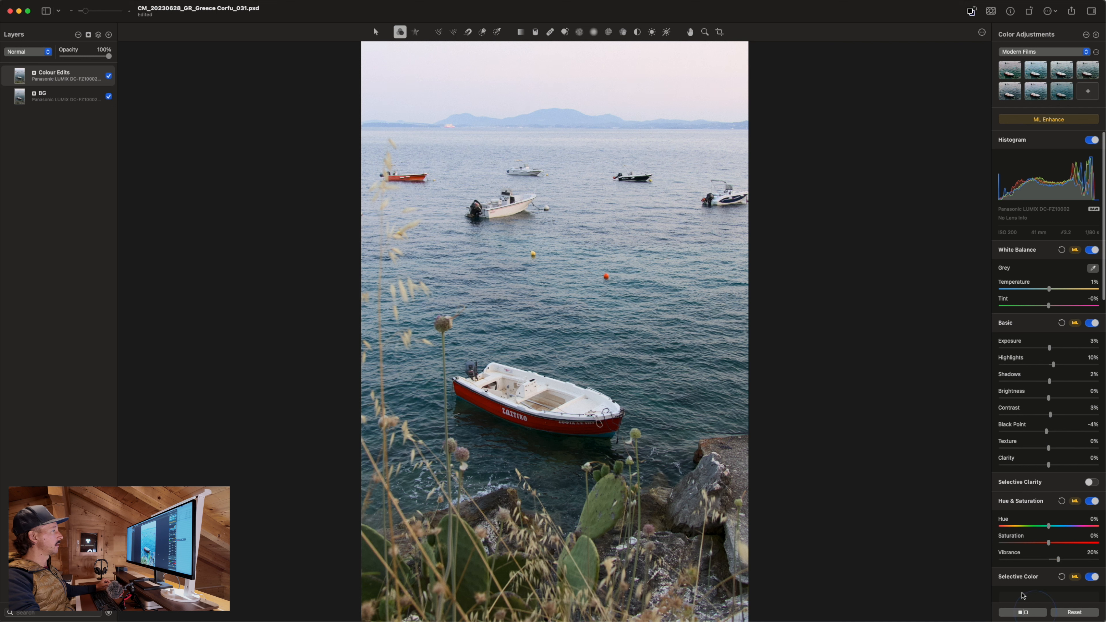
{"action": "left_click", "coordinate": [1033, 614]}
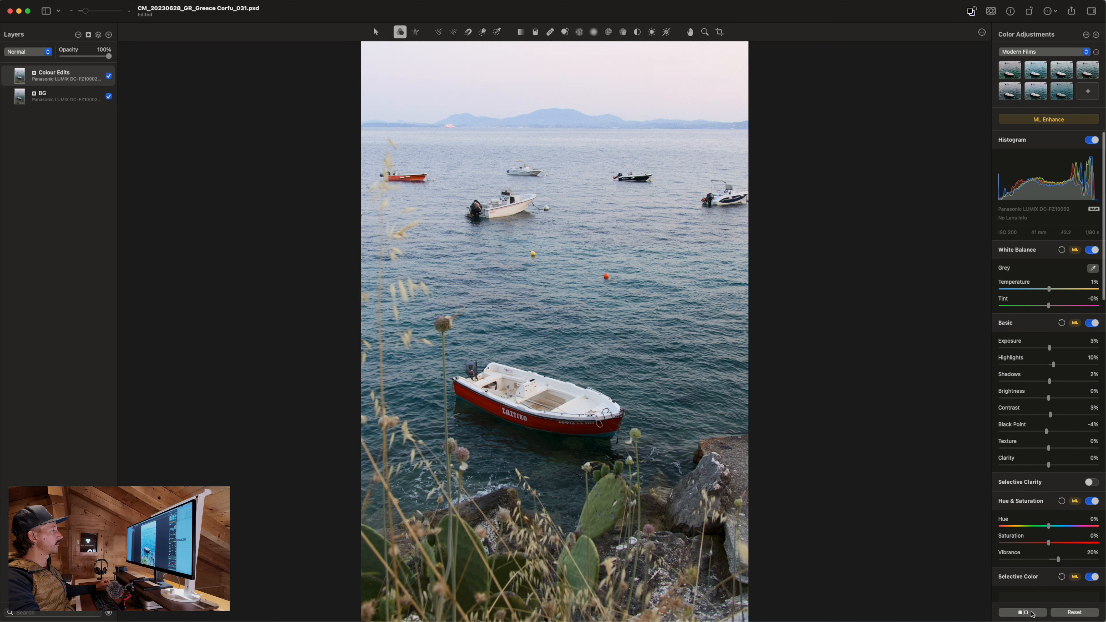
Step: Undo the ML Enhance adjustments on the Colour Edits layer and set its White Balance Tint to 3%
{"action": "left_click", "coordinate": [1032, 614]}
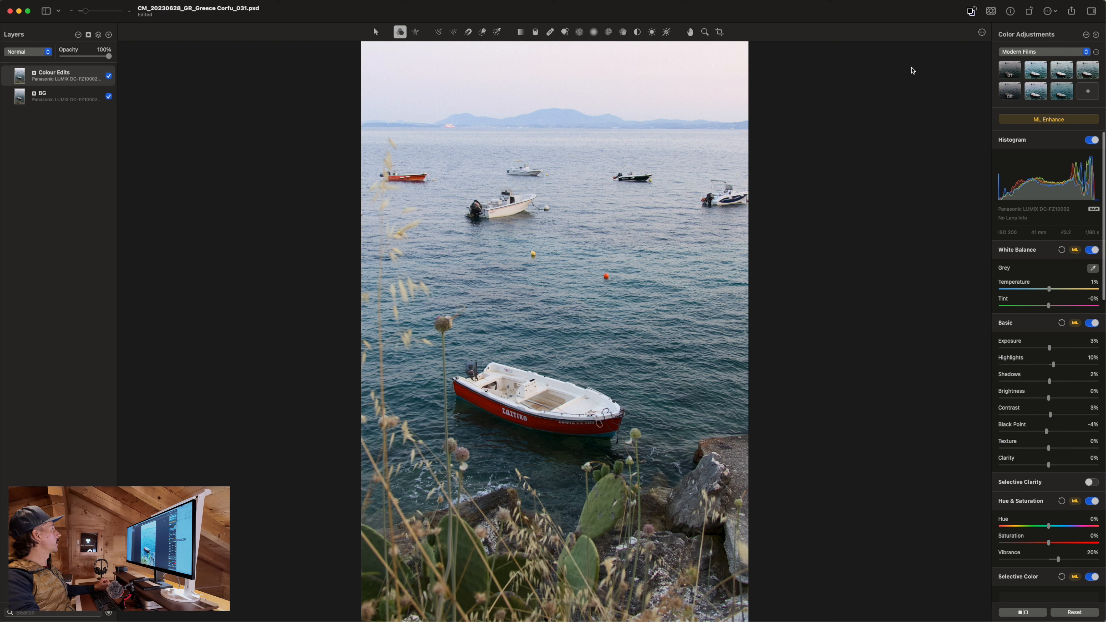
{"action": "key", "text": "super+z"}
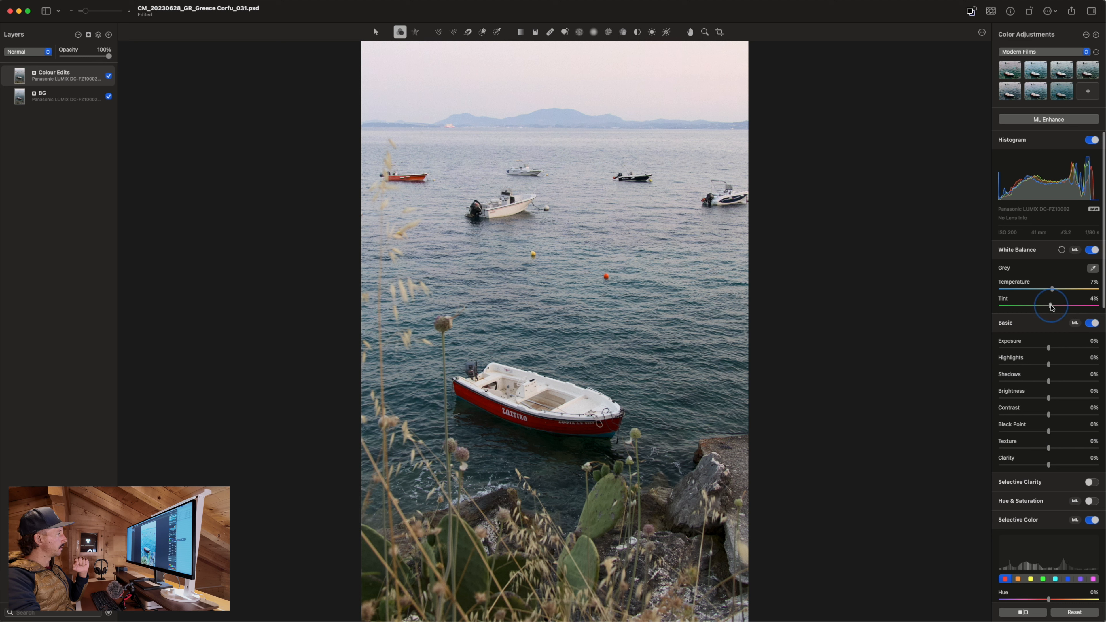
{"action": "left_click", "coordinate": [1049, 309]}
{"action": "left_click_drag", "start_coordinate": [1049, 309], "coordinate": [1050, 311]}
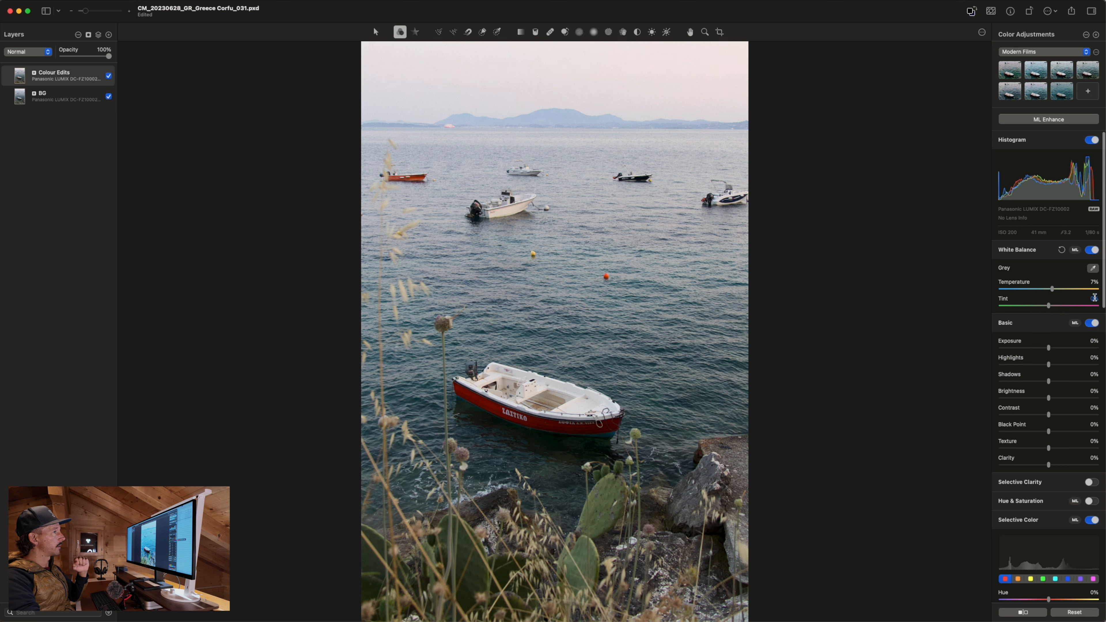
{"action": "left_click", "coordinate": [1093, 298]}
{"action": "key", "text": "Up"}
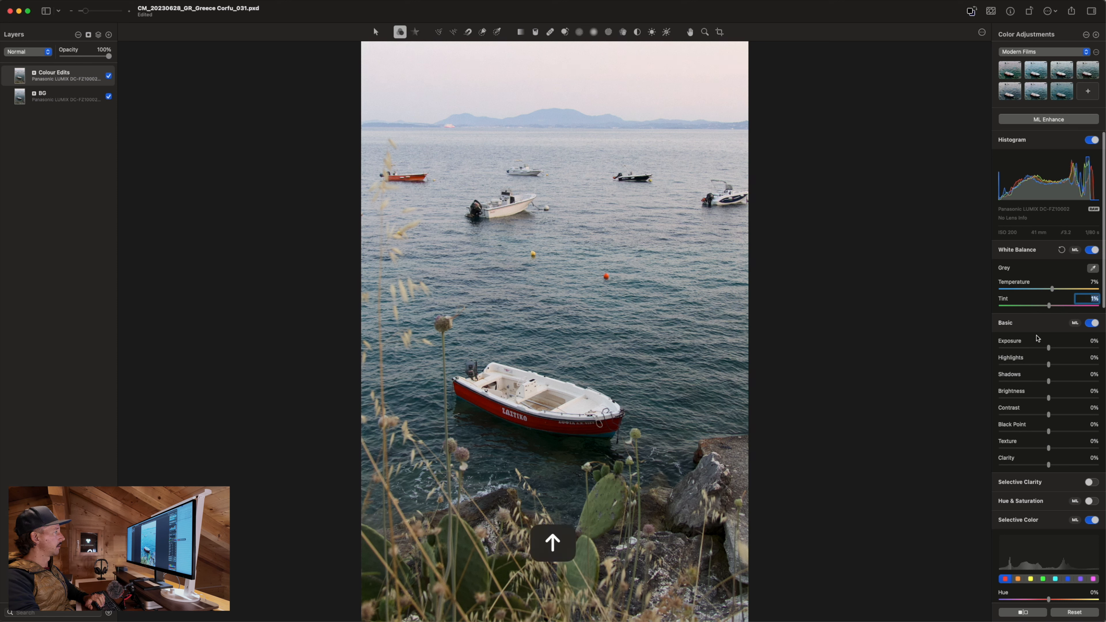
{"action": "key", "text": "Up"}
{"action": "key", "text": "Up"}
{"action": "left_click", "coordinate": [1018, 301]}
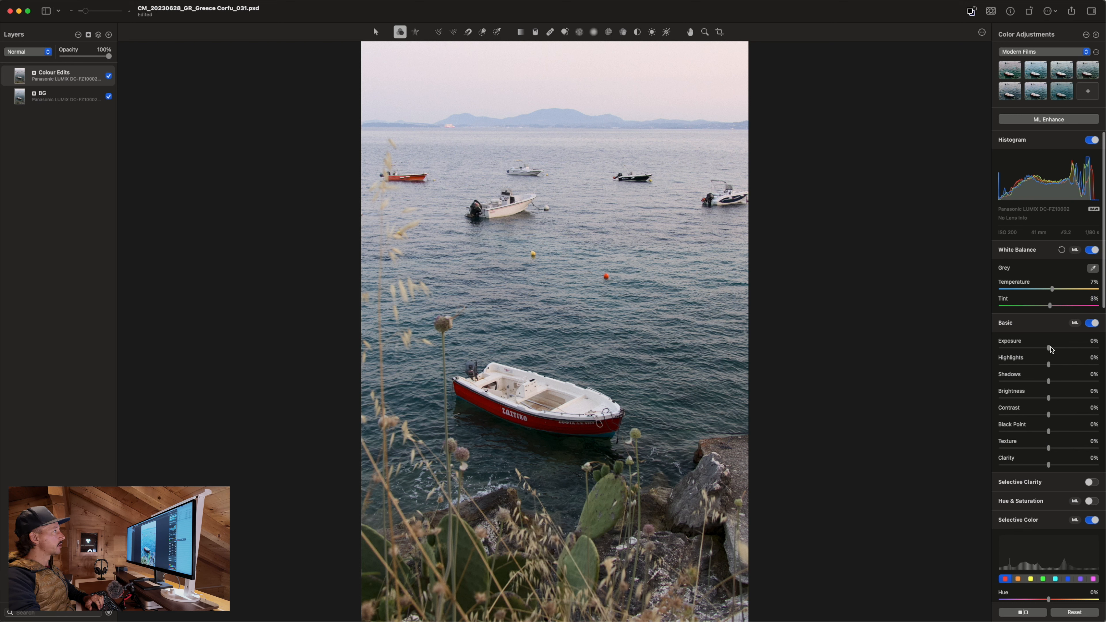
Step: Set the Basic adjustments to Exposure 14%, Highlights -18%, Shadows 8%, Brightness 19% and Black Point 9%, leaving Contrast at 0%
{"action": "left_click_drag", "start_coordinate": [1050, 349], "coordinate": [1058, 399]}
{"action": "left_click", "coordinate": [1049, 397]}
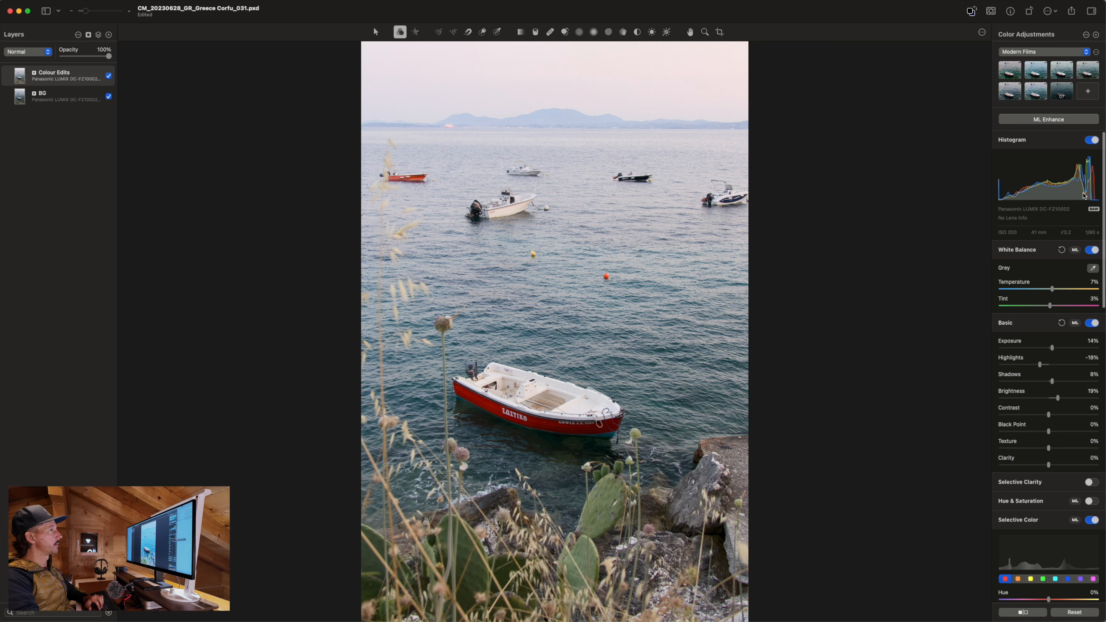
{"action": "left_click", "coordinate": [1050, 415]}
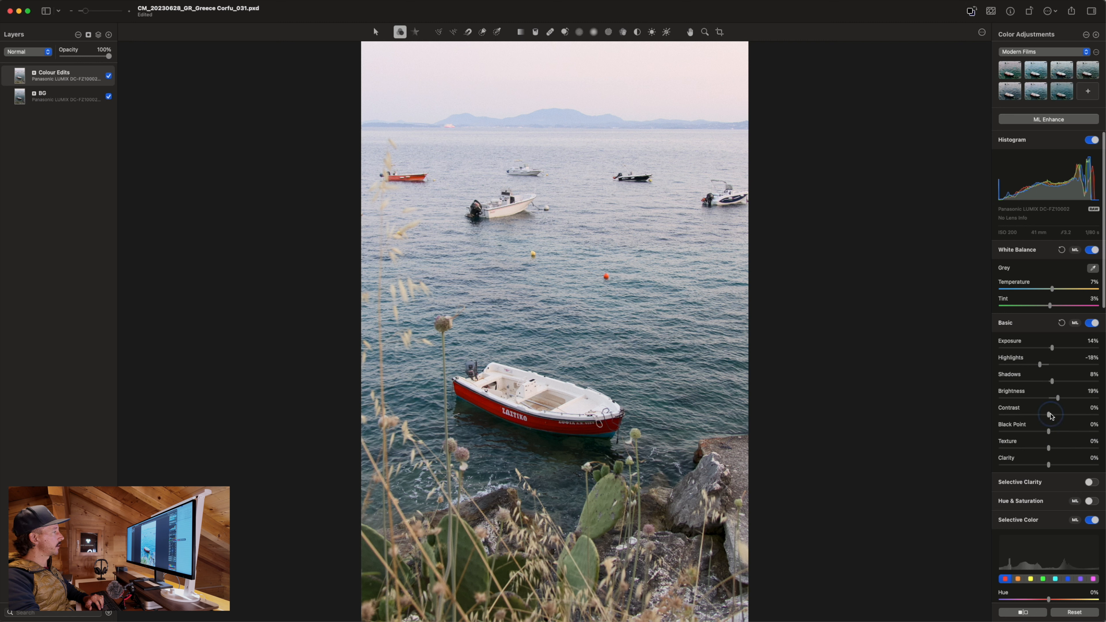
{"action": "mouse_move", "coordinate": [1049, 415]}
{"action": "left_mouse_down"}
{"action": "mouse_move", "coordinate": [1048, 432]}
{"action": "mouse_move", "coordinate": [1061, 432]}
{"action": "mouse_move", "coordinate": [1052, 435]}
{"action": "left_mouse_up"}
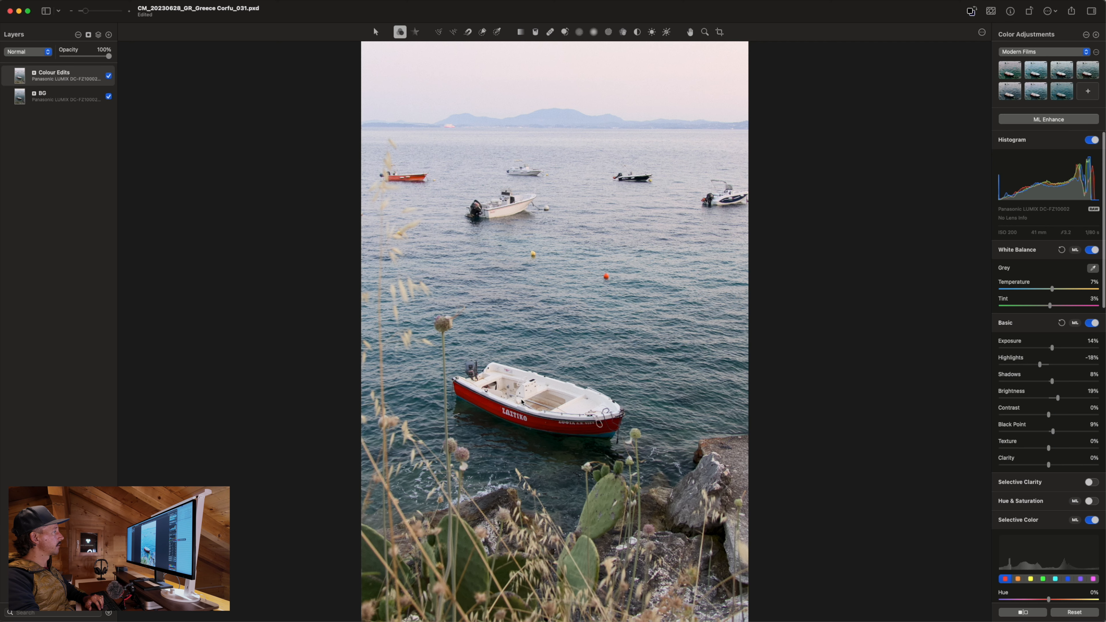
Step: Inspect the red boat up close for noise, comparing it with the original and with the Basic adjustments off and on
{"action": "scroll", "coordinate": [522, 402], "scroll_direction": "up", "scroll_amount": 5}
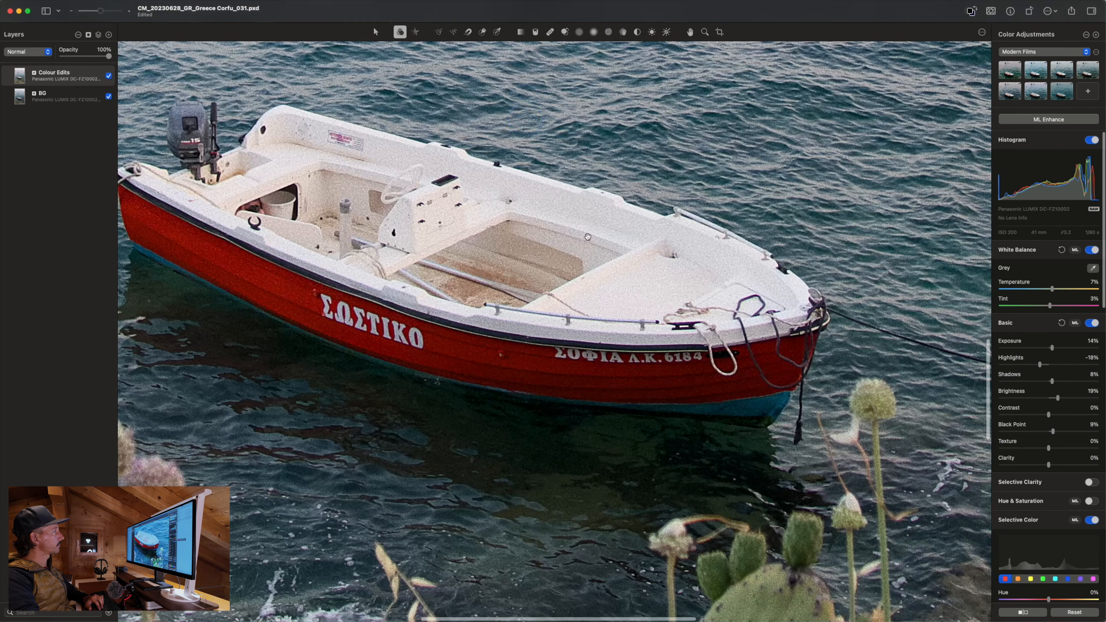
{"action": "left_click_drag", "start_coordinate": [588, 237], "coordinate": [681, 289]}
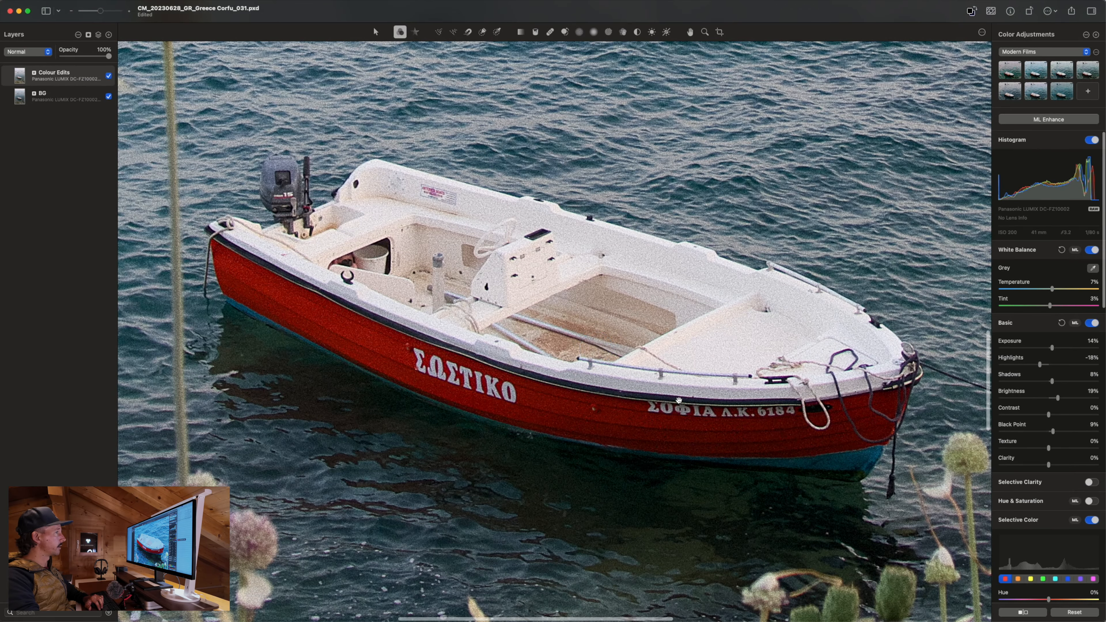
{"action": "left_click", "coordinate": [1027, 613]}
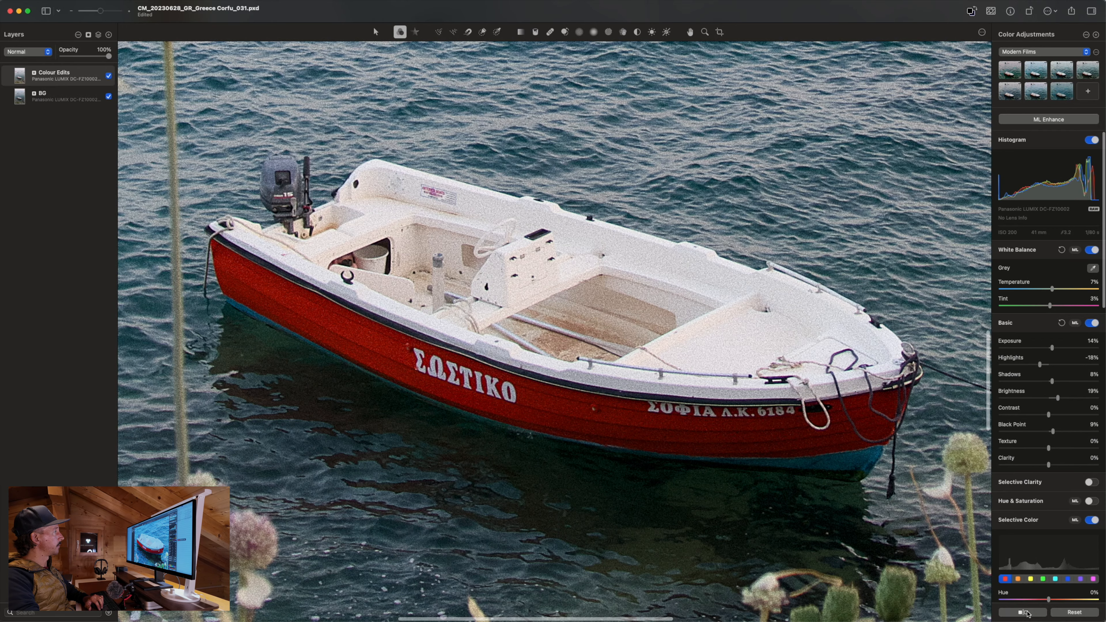
{"action": "left_click", "coordinate": [1026, 612]}
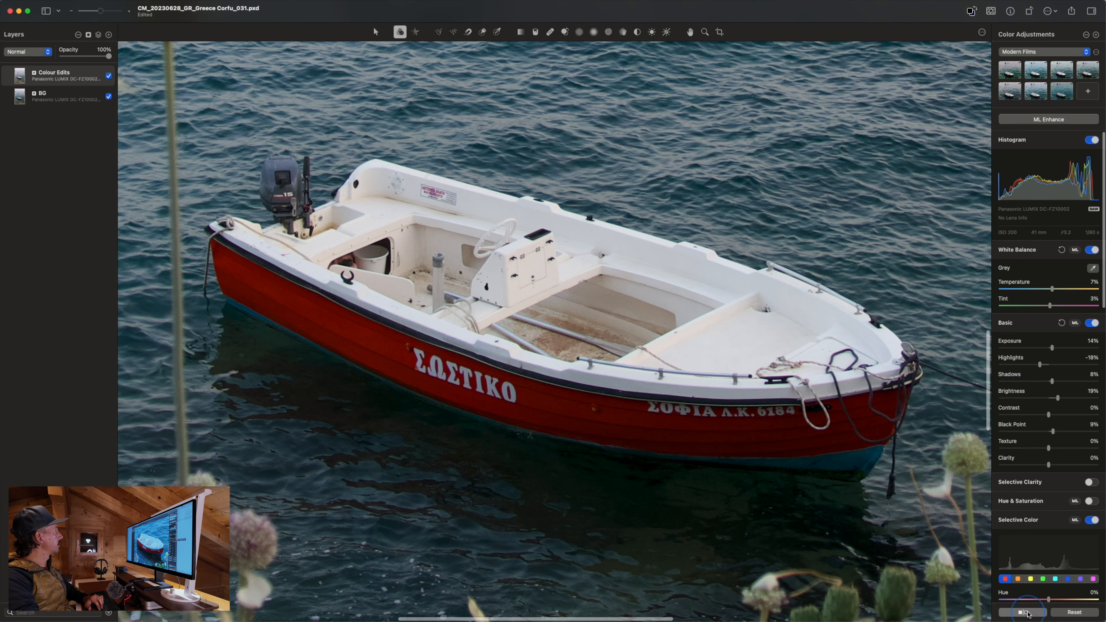
{"action": "left_click", "coordinate": [1027, 613]}
{"action": "left_click", "coordinate": [1027, 612]}
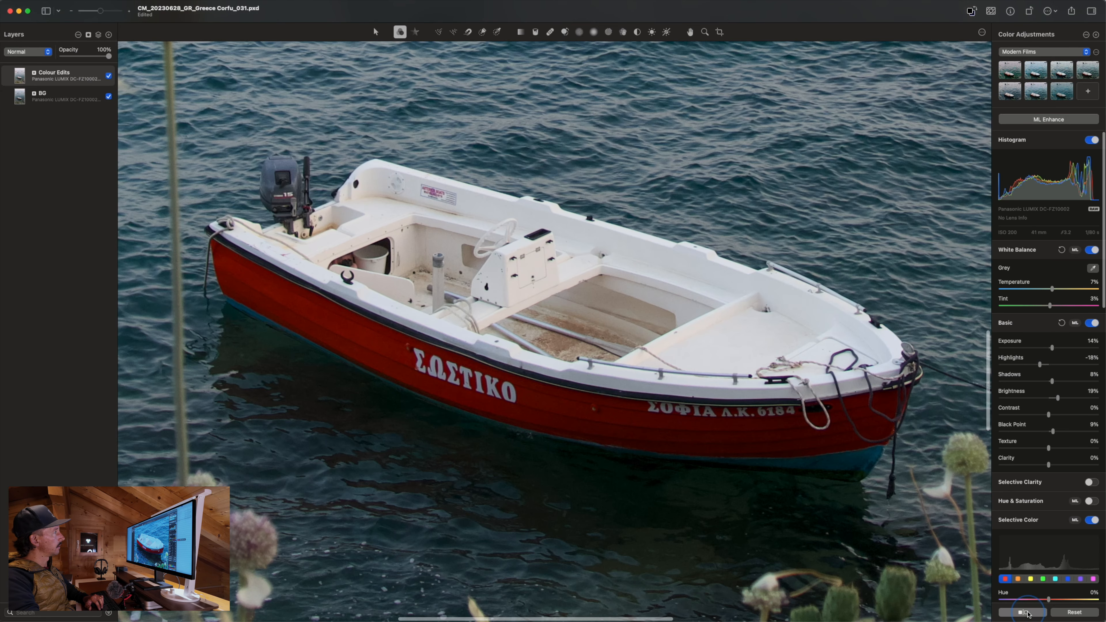
{"action": "left_click", "coordinate": [1027, 612]}
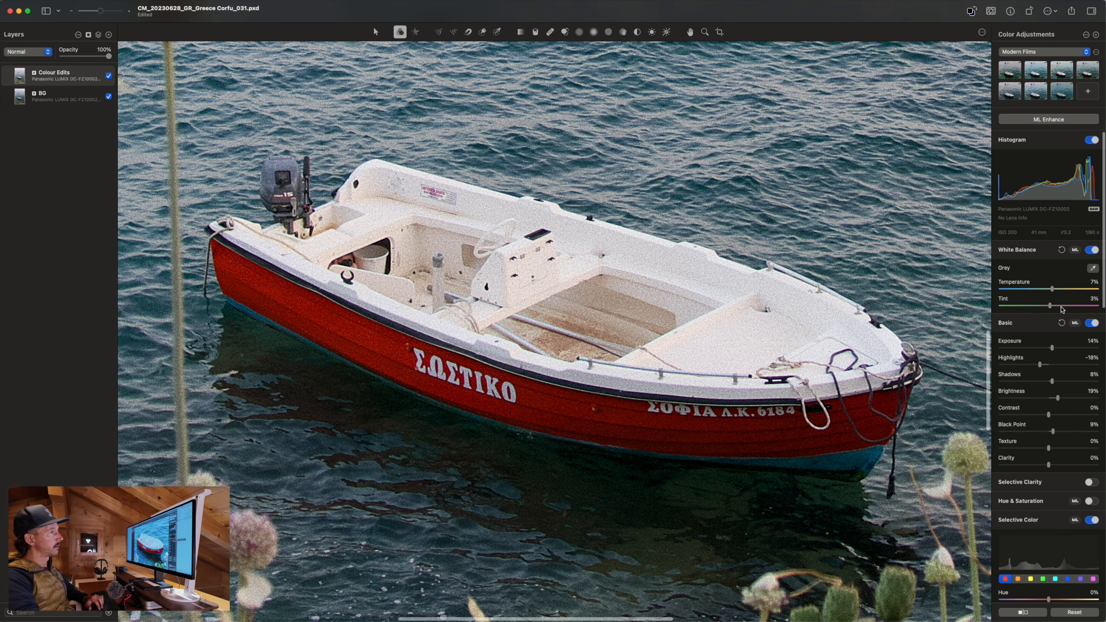
{"action": "left_click", "coordinate": [1092, 323]}
{"action": "left_click", "coordinate": [1091, 323]}
Step: Turn off Sharpen and set both the Size and Intensity of Grain to 0%
{"action": "scroll", "coordinate": [1047, 500], "scroll_direction": "down", "scroll_amount": 15}
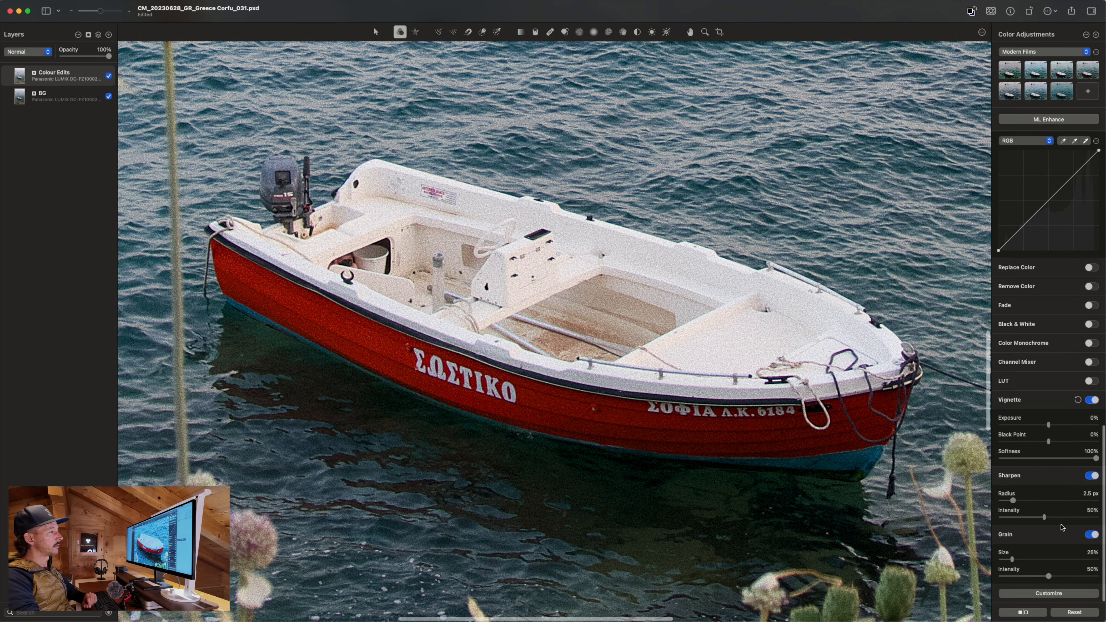
{"action": "left_click", "coordinate": [1014, 559]}
{"action": "left_click_drag", "start_coordinate": [1014, 561], "coordinate": [981, 561]}
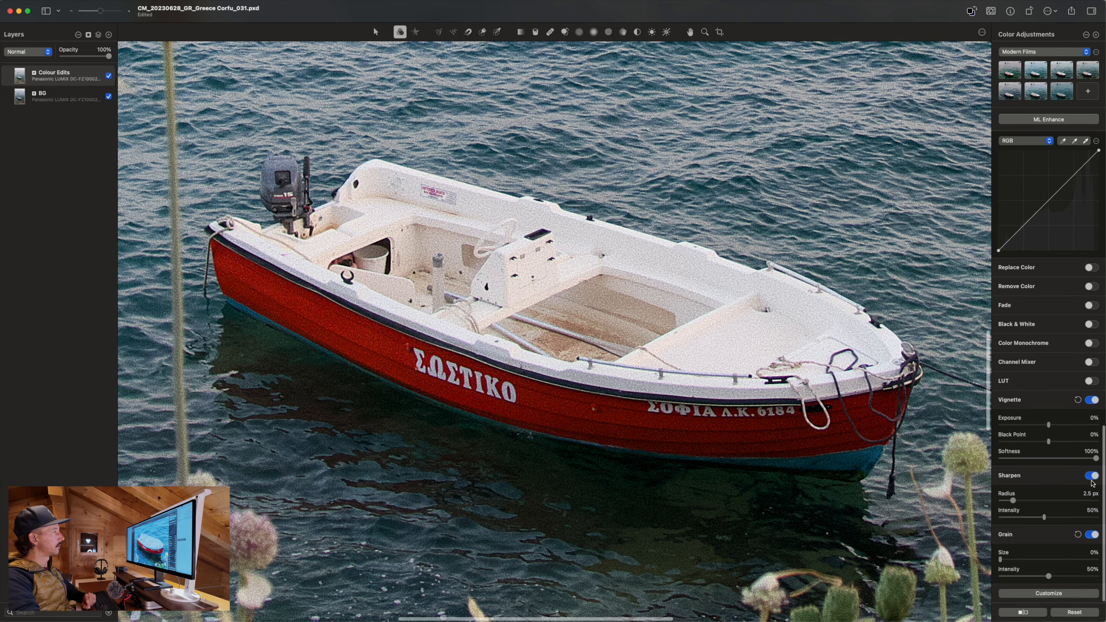
{"action": "left_click", "coordinate": [1092, 478]}
{"action": "left_click", "coordinate": [1092, 534]}
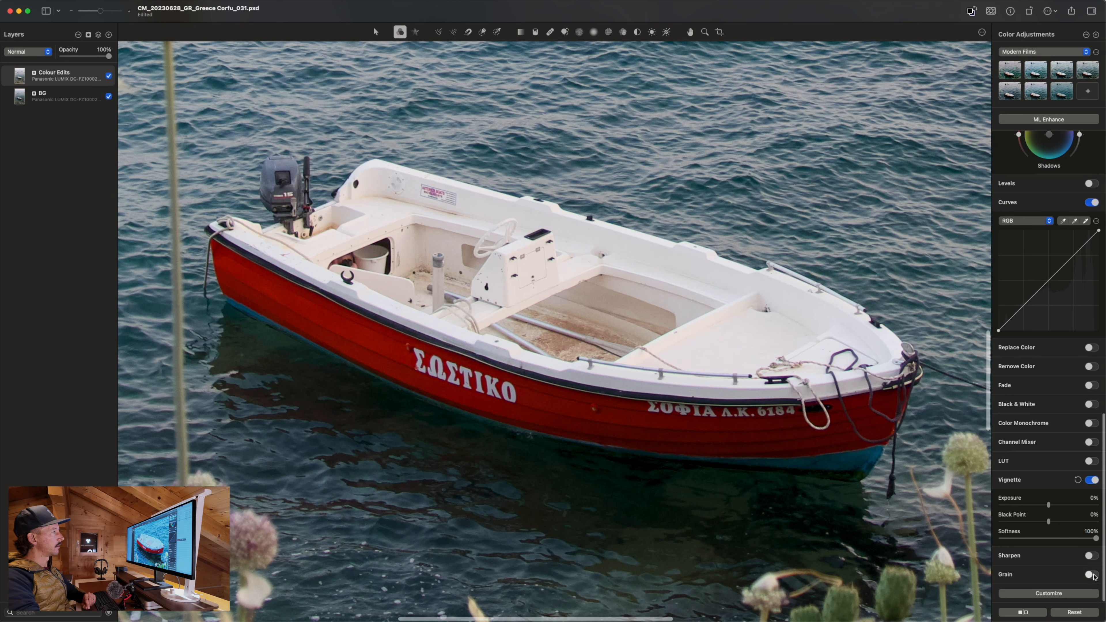
{"action": "left_click", "coordinate": [1092, 575]}
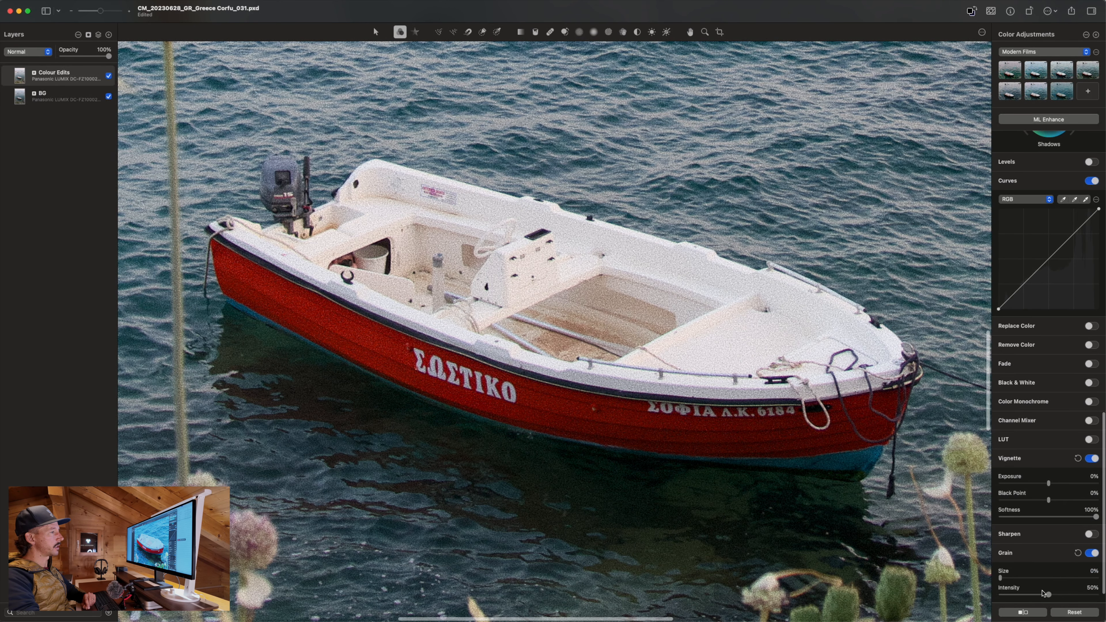
{"action": "left_click_drag", "start_coordinate": [1049, 596], "coordinate": [998, 597]}
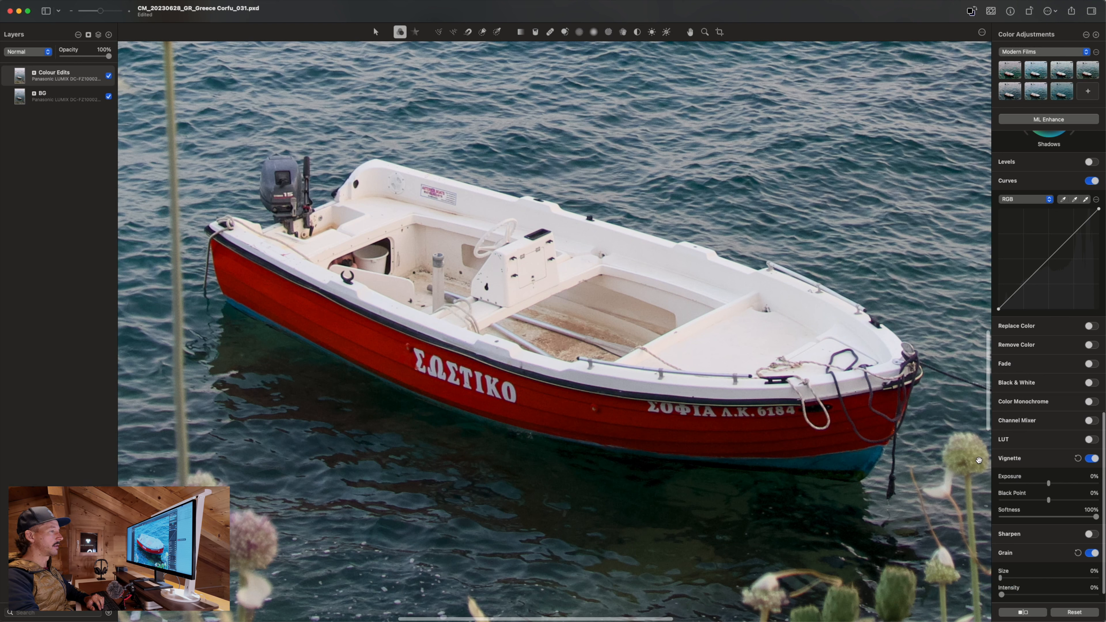
Step: Set the Basic Clarity to 6%, checking its effect on the red boat and the whole photo
{"action": "scroll", "coordinate": [1031, 452], "scroll_direction": "up", "scroll_amount": 15}
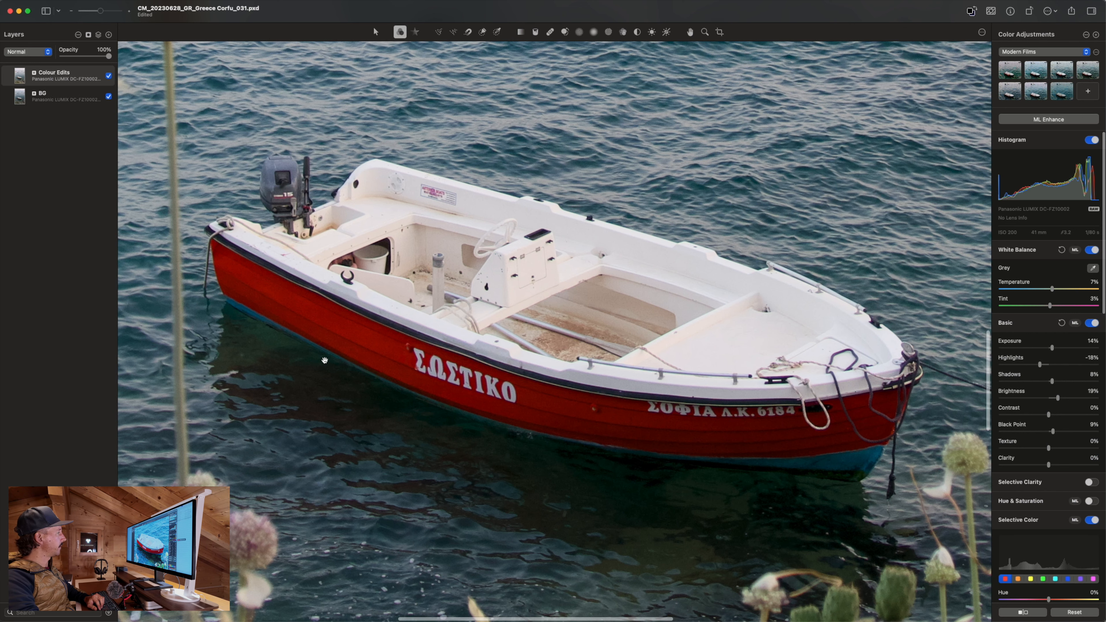
{"action": "left_click_drag", "start_coordinate": [438, 302], "coordinate": [405, 290]}
{"action": "left_click_drag", "start_coordinate": [474, 339], "coordinate": [550, 328]}
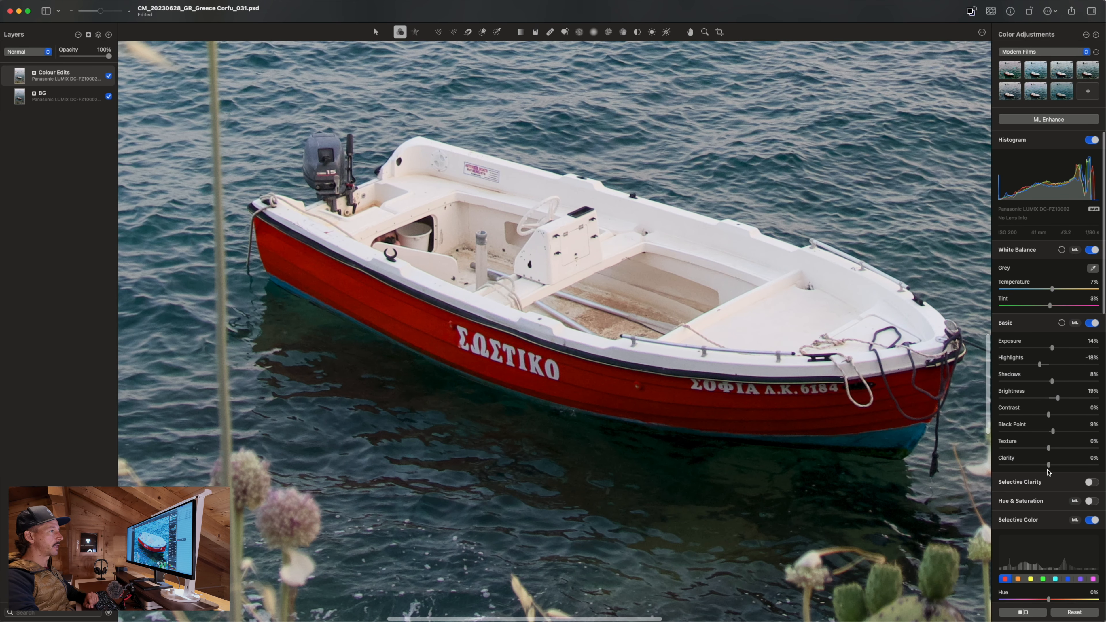
{"action": "mouse_move", "coordinate": [1049, 465]}
{"action": "left_mouse_down"}
{"action": "mouse_move", "coordinate": [1077, 466]}
{"action": "mouse_move", "coordinate": [1053, 468]}
{"action": "left_mouse_up"}
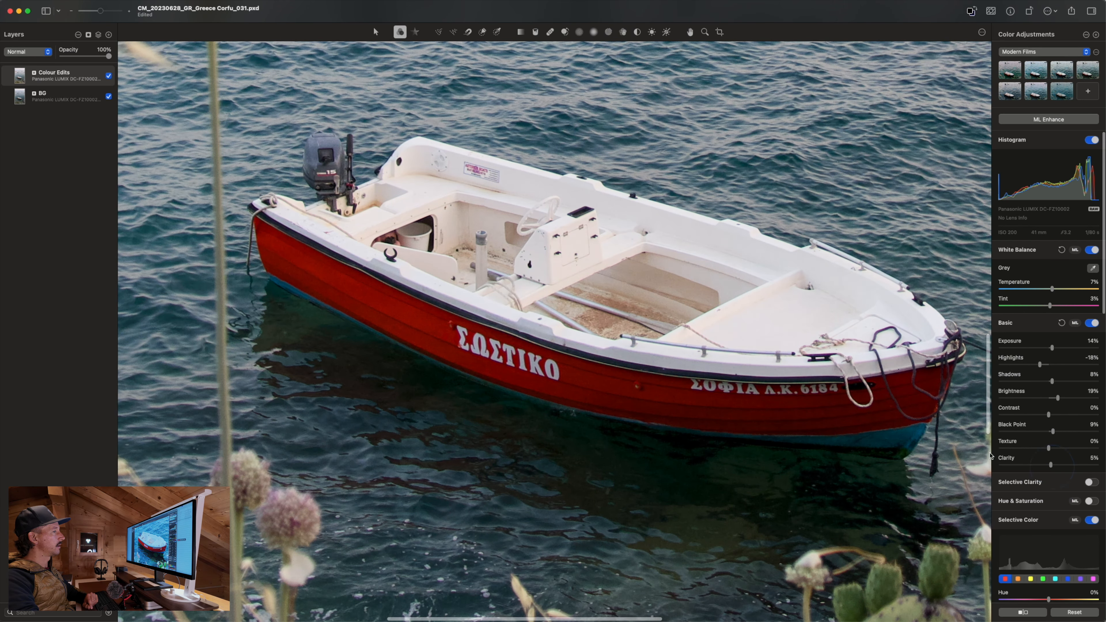
{"action": "left_click", "coordinate": [922, 417]}
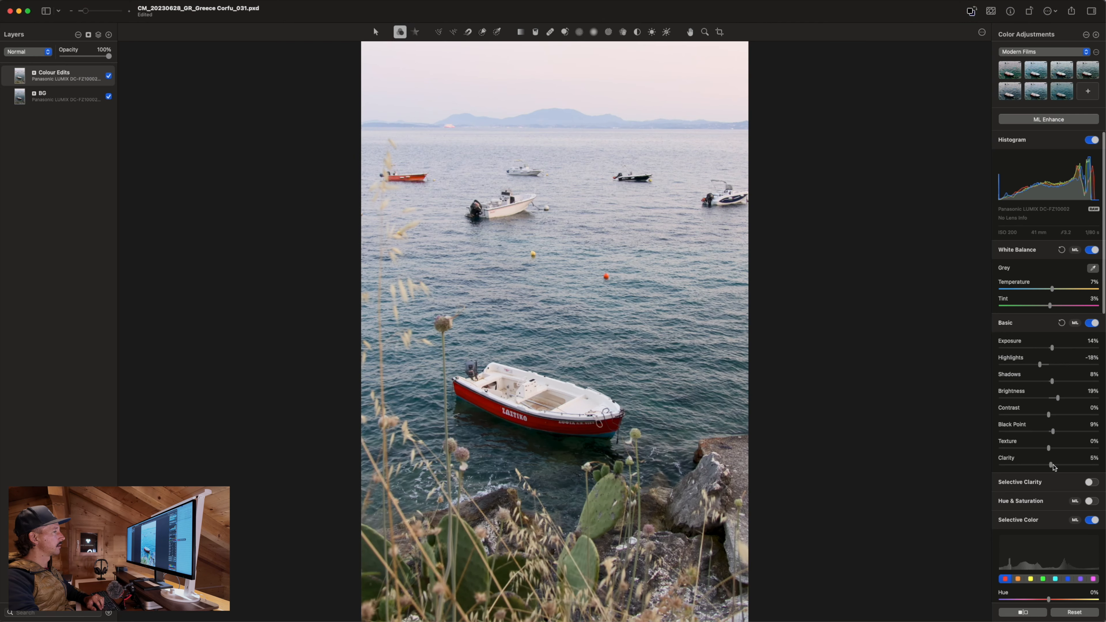
{"action": "left_click_drag", "start_coordinate": [1053, 467], "coordinate": [1052, 468]}
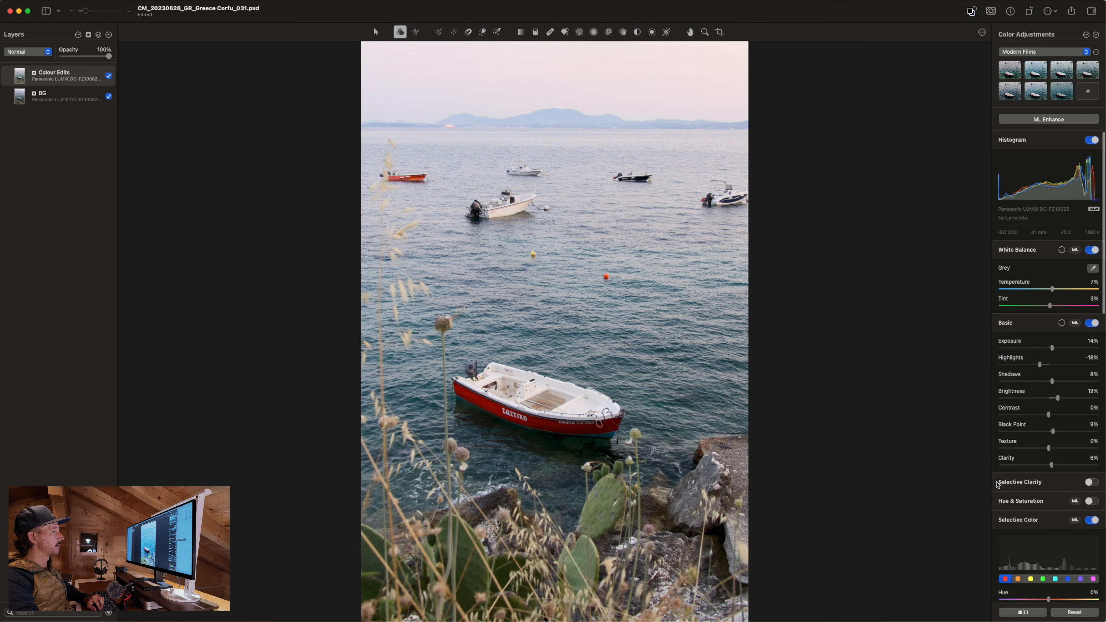
Step: Enable Selective Clarity and set the Shadows Clarity to 14% with Texture kept at 0%
{"action": "left_click", "coordinate": [1092, 482]}
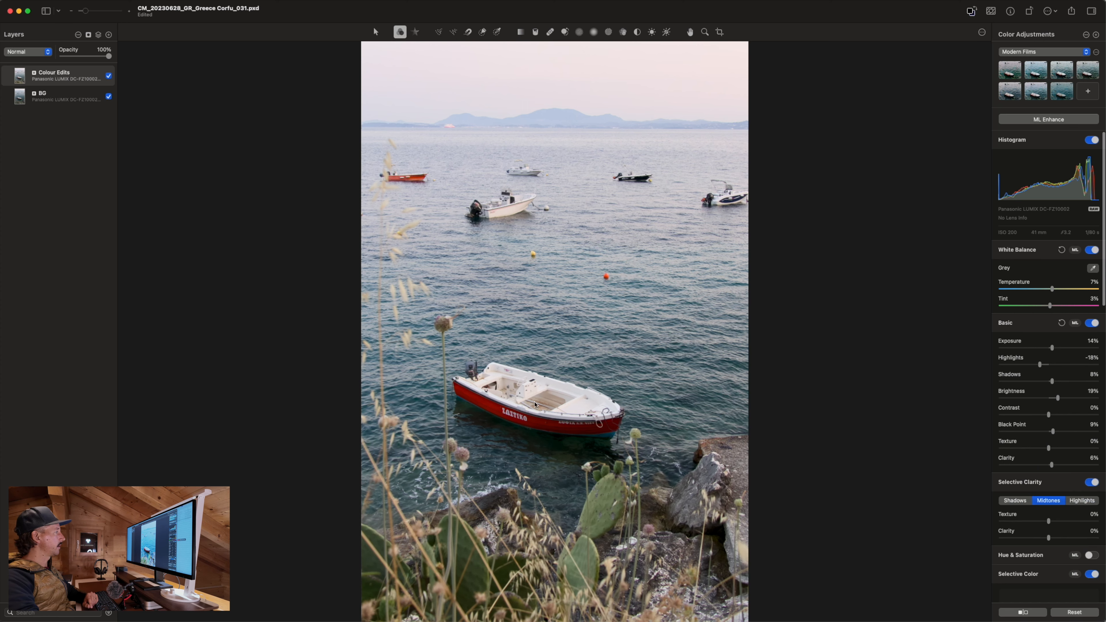
{"action": "scroll", "coordinate": [535, 404], "scroll_direction": "up", "scroll_amount": 5}
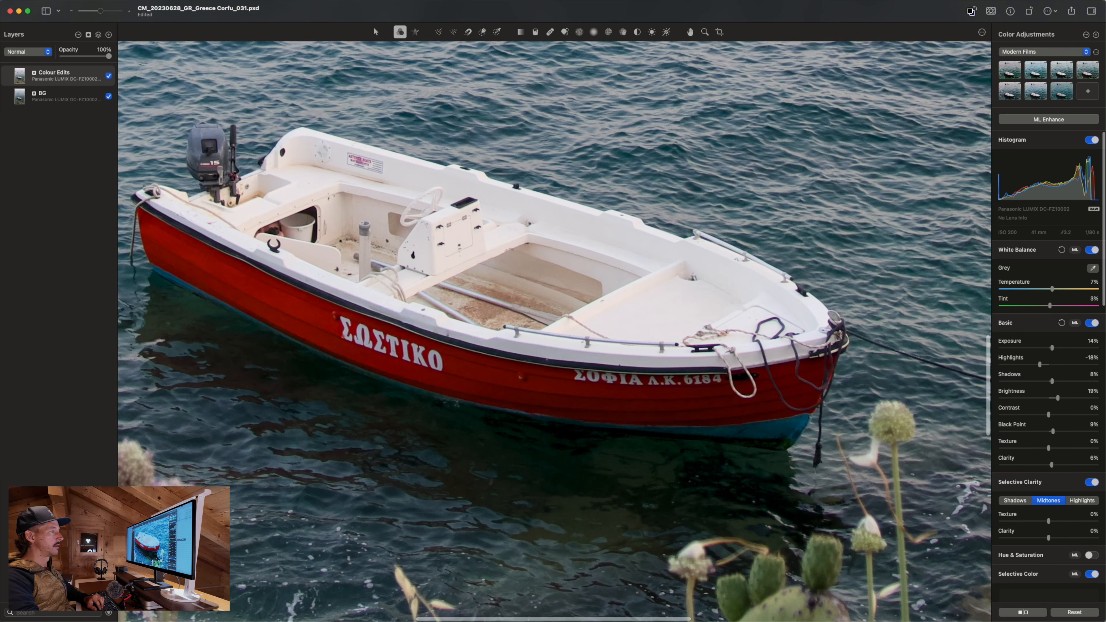
{"action": "left_click", "coordinate": [1017, 500]}
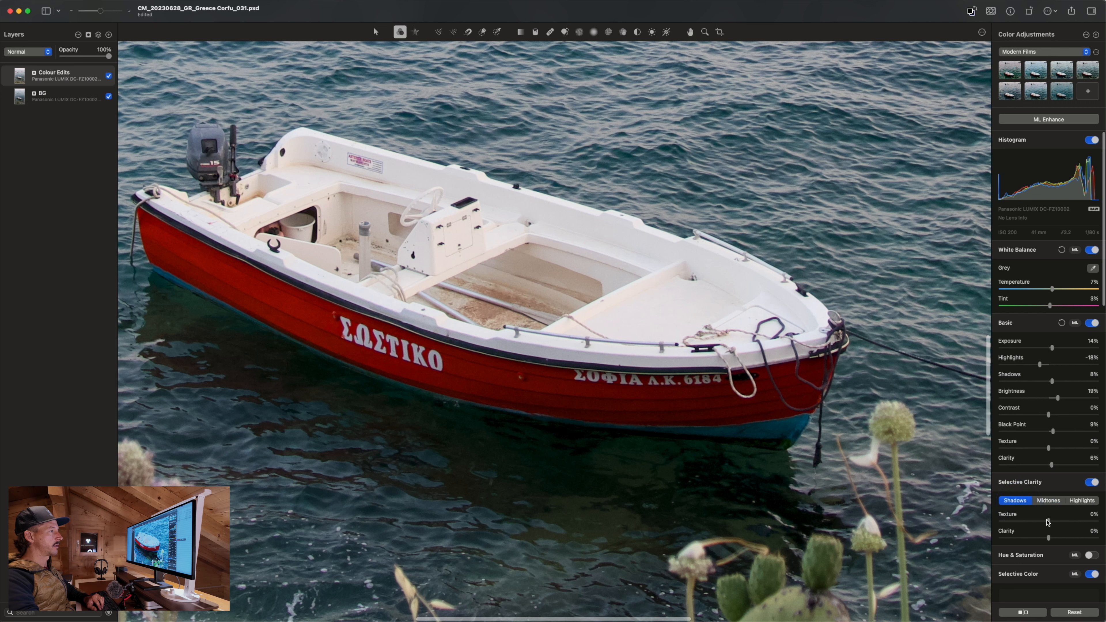
{"action": "mouse_move", "coordinate": [1049, 521]}
{"action": "left_mouse_down"}
{"action": "mouse_move", "coordinate": [1070, 526]}
{"action": "mouse_move", "coordinate": [1058, 540]}
{"action": "mouse_move", "coordinate": [1071, 540]}
{"action": "mouse_move", "coordinate": [1057, 541]}
{"action": "left_mouse_up"}
{"action": "double_click", "coordinate": [1068, 523]}
{"action": "key", "text": "super+0"}
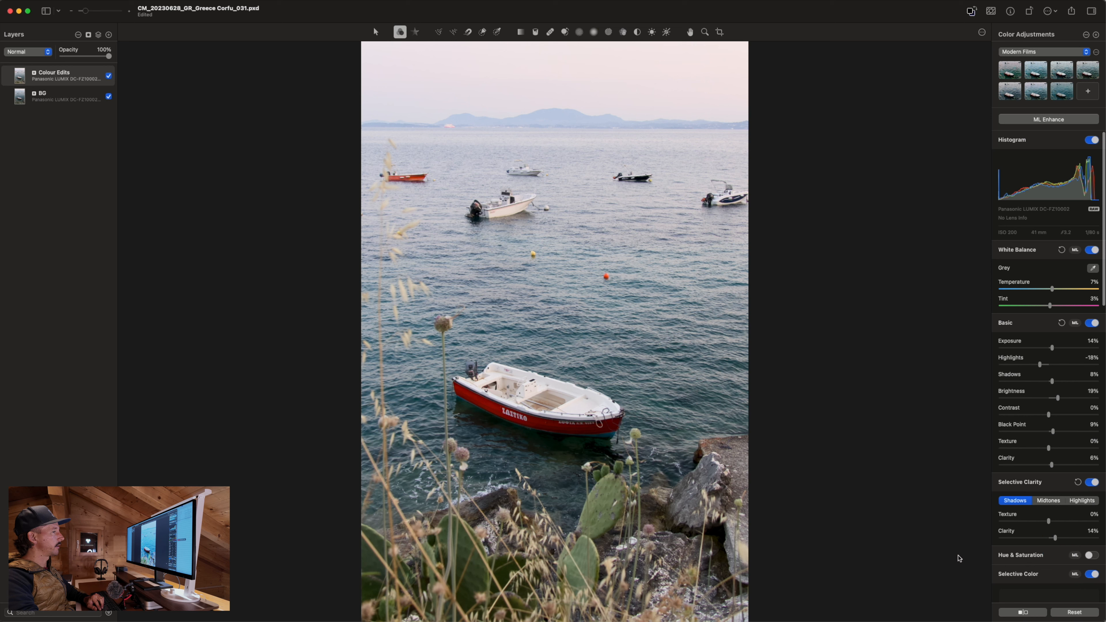
Step: Enable Hue & Saturation and set Vibrance to 23%
{"action": "left_click", "coordinate": [1088, 556]}
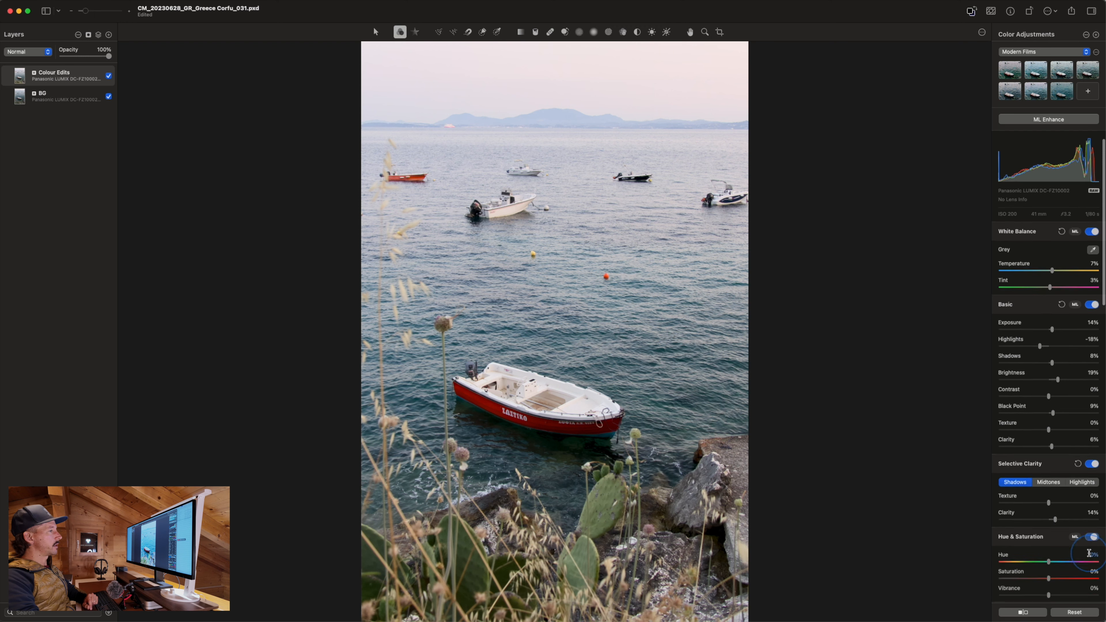
{"action": "scroll", "coordinate": [1067, 547], "scroll_direction": "down", "scroll_amount": 5}
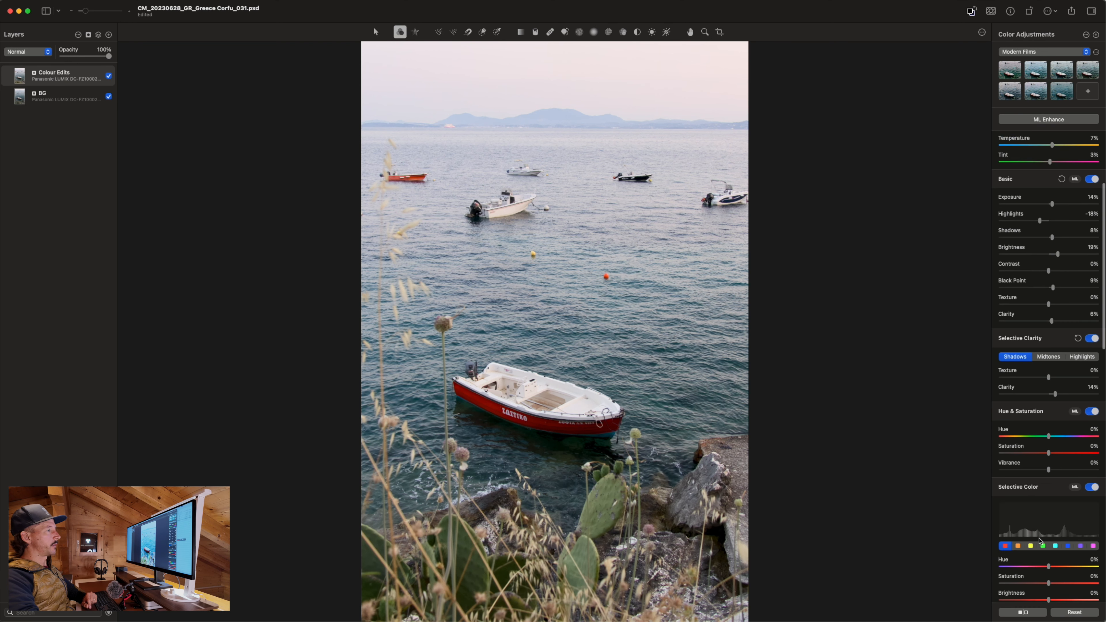
{"action": "left_click", "coordinate": [1049, 471]}
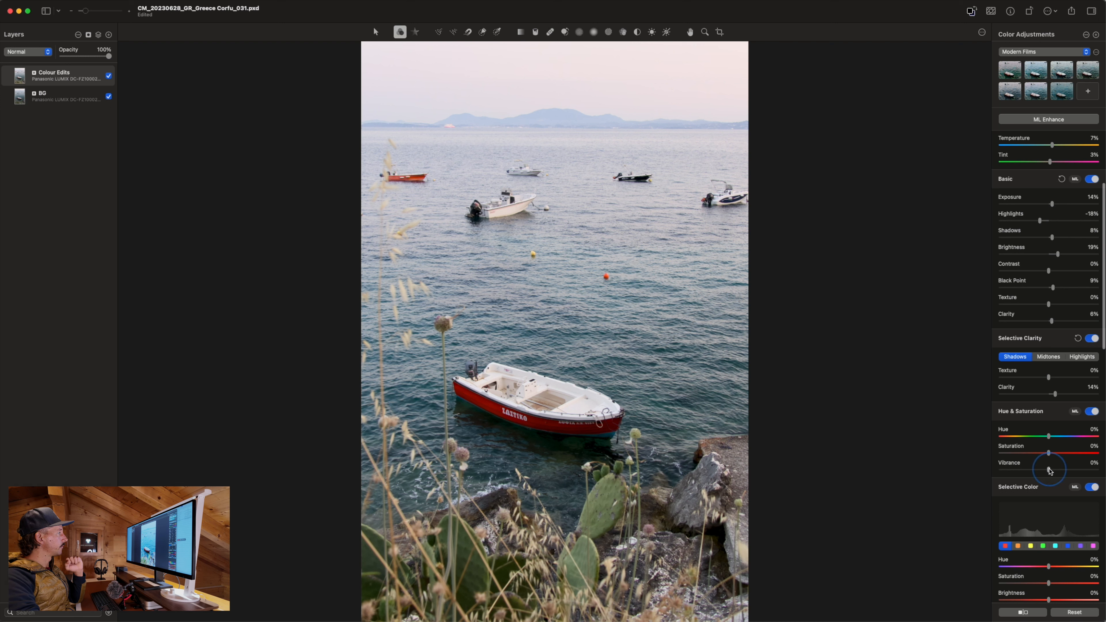
{"action": "left_click_drag", "start_coordinate": [1049, 471], "coordinate": [1060, 475]}
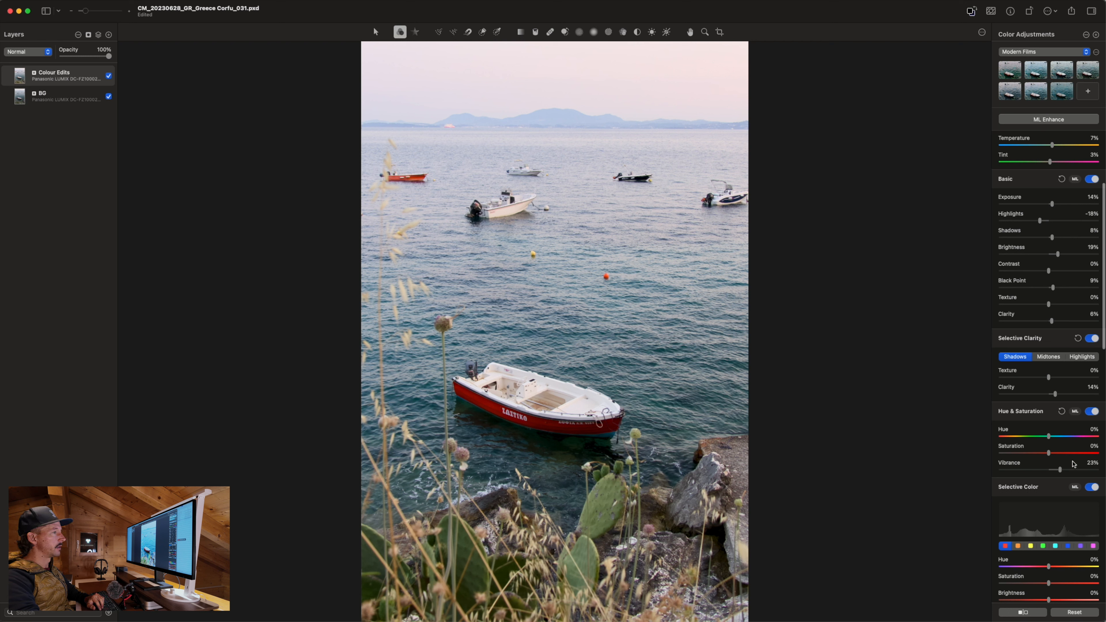
Step: Compare the photo with the Hue & Saturation adjustment off and on, leaving it enabled
{"action": "left_click", "coordinate": [1092, 412]}
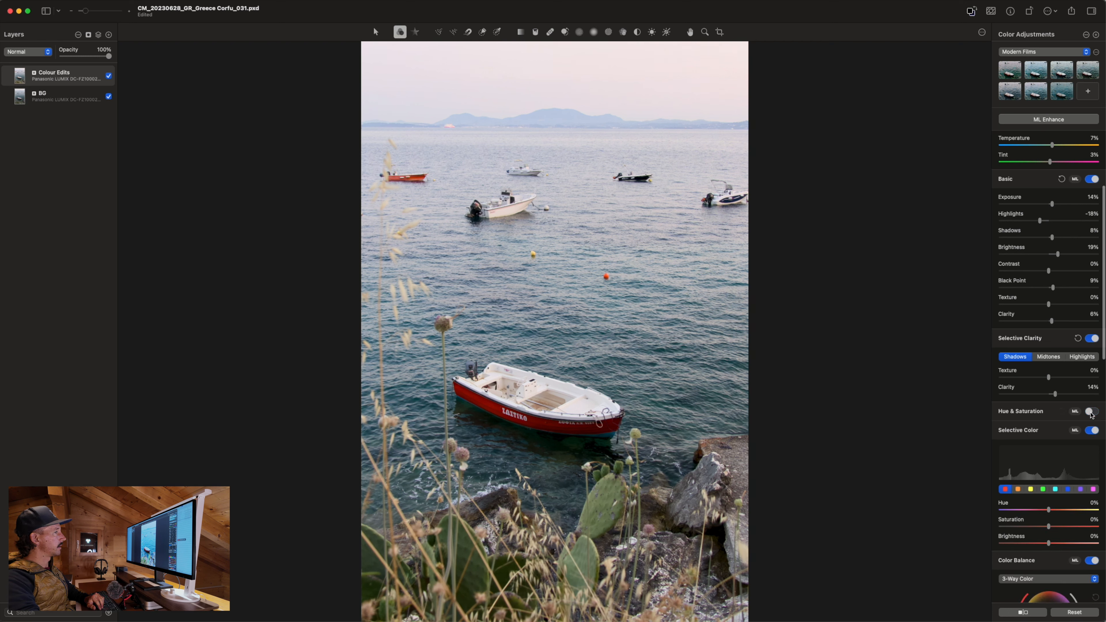
{"action": "left_click", "coordinate": [1091, 412]}
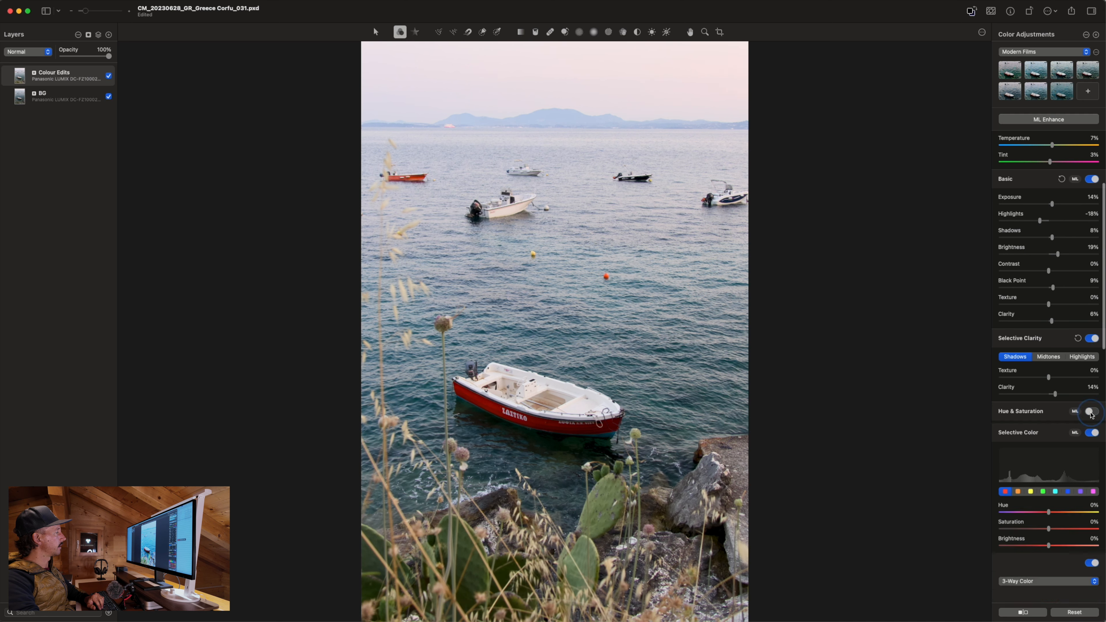
{"action": "left_click", "coordinate": [1091, 412]}
{"action": "left_click", "coordinate": [1092, 412]}
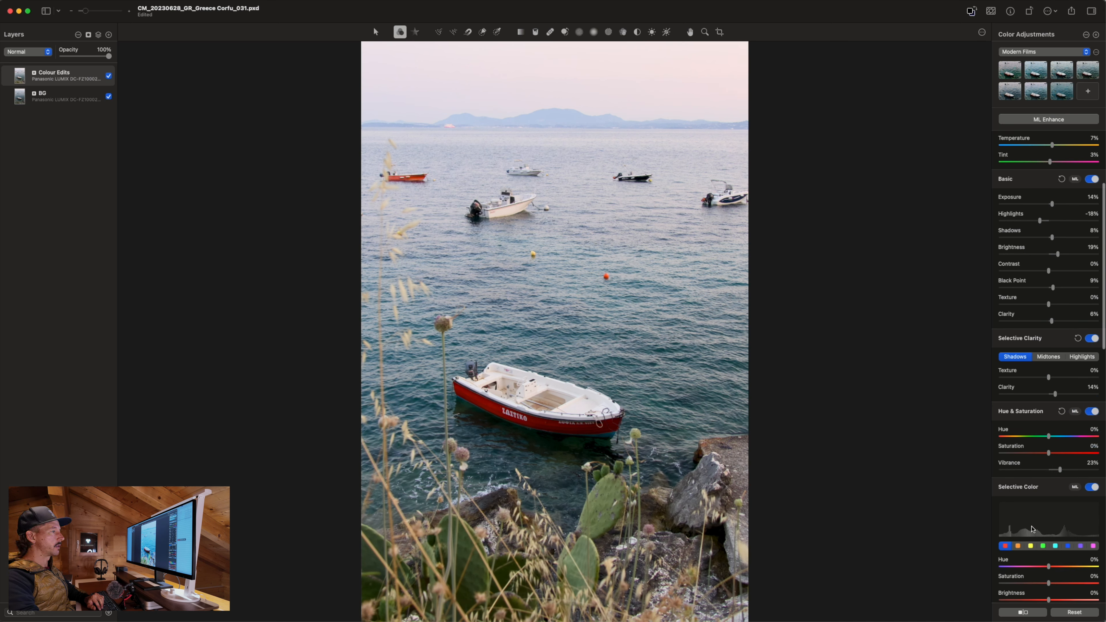
Step: In Color Balance's 3-Way Color, nudge the midtones' saturation, shift the highlights towards warm yellow-orange, and shift the shadows towards blue
{"action": "scroll", "coordinate": [1031, 527], "scroll_direction": "down", "scroll_amount": 5}
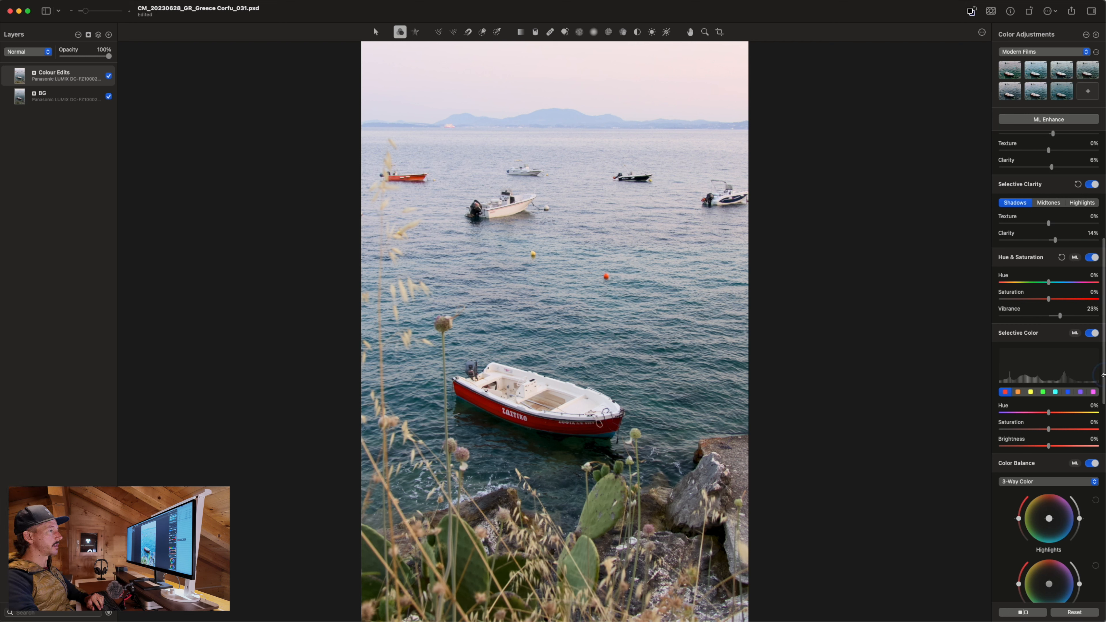
{"action": "scroll", "coordinate": [1103, 375], "scroll_direction": "down", "scroll_amount": 5}
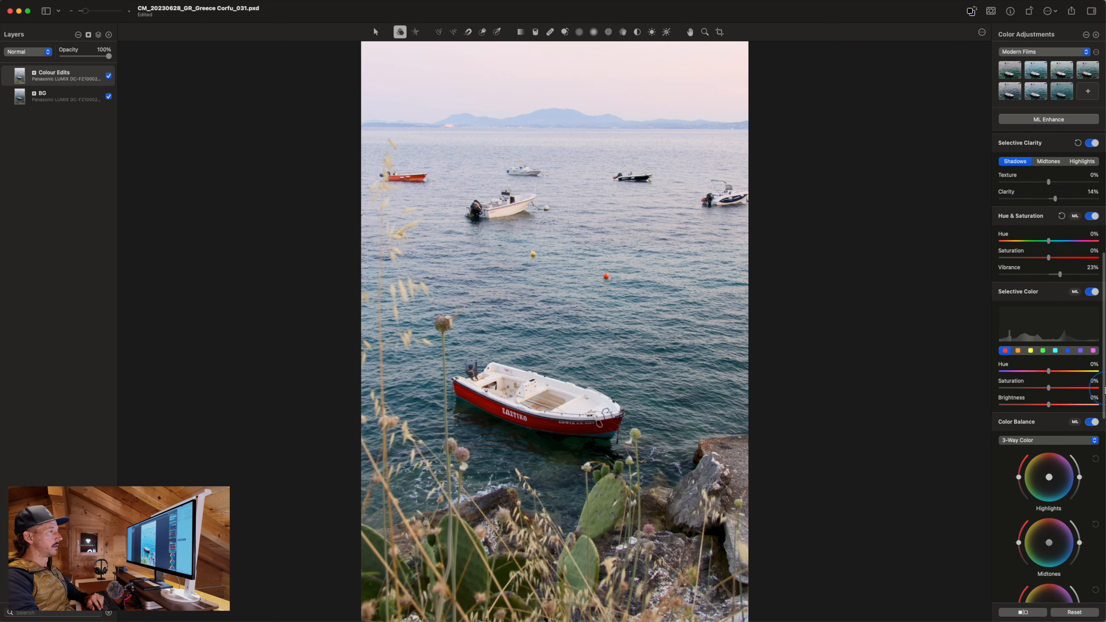
{"action": "scroll", "coordinate": [1089, 392], "scroll_direction": "down", "scroll_amount": 3}
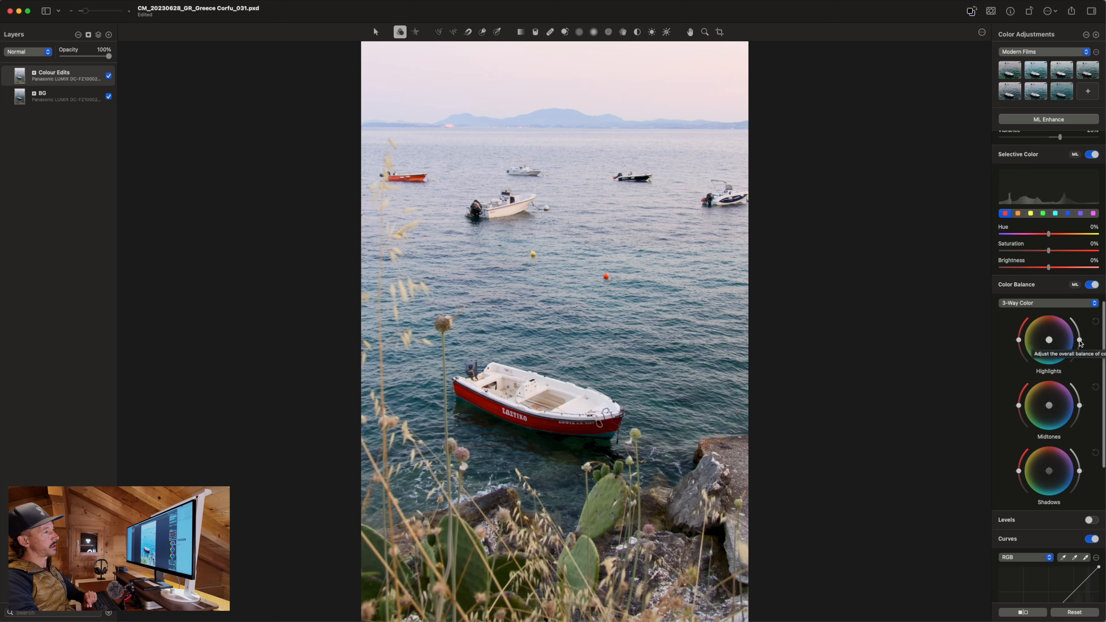
{"action": "mouse_move", "coordinate": [1017, 406]}
{"action": "left_mouse_down"}
{"action": "mouse_move", "coordinate": [1019, 397]}
{"action": "mouse_move", "coordinate": [1020, 421]}
{"action": "mouse_move", "coordinate": [1019, 394]}
{"action": "mouse_move", "coordinate": [1019, 417]}
{"action": "mouse_move", "coordinate": [1019, 395]}
{"action": "mouse_move", "coordinate": [1019, 405]}
{"action": "left_mouse_up"}
{"action": "double_click", "coordinate": [1018, 406]}
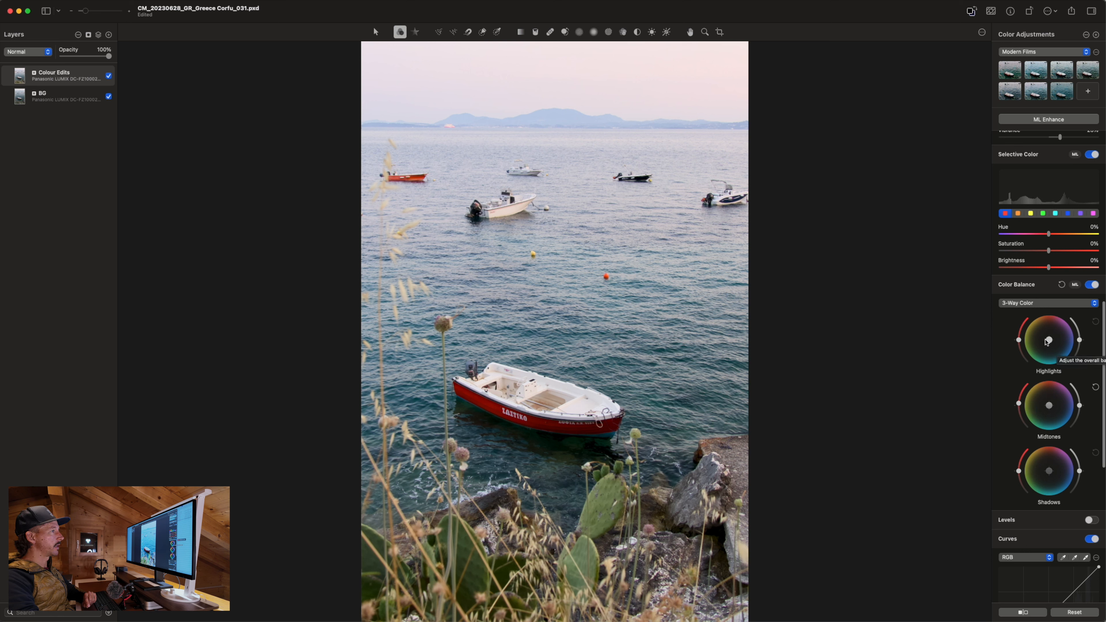
{"action": "mouse_move", "coordinate": [1050, 342]}
{"action": "left_mouse_down"}
{"action": "mouse_move", "coordinate": [1029, 321]}
{"action": "mouse_move", "coordinate": [1037, 331]}
{"action": "left_mouse_up"}
{"action": "left_click_drag", "start_coordinate": [1048, 472], "coordinate": [1062, 477]}
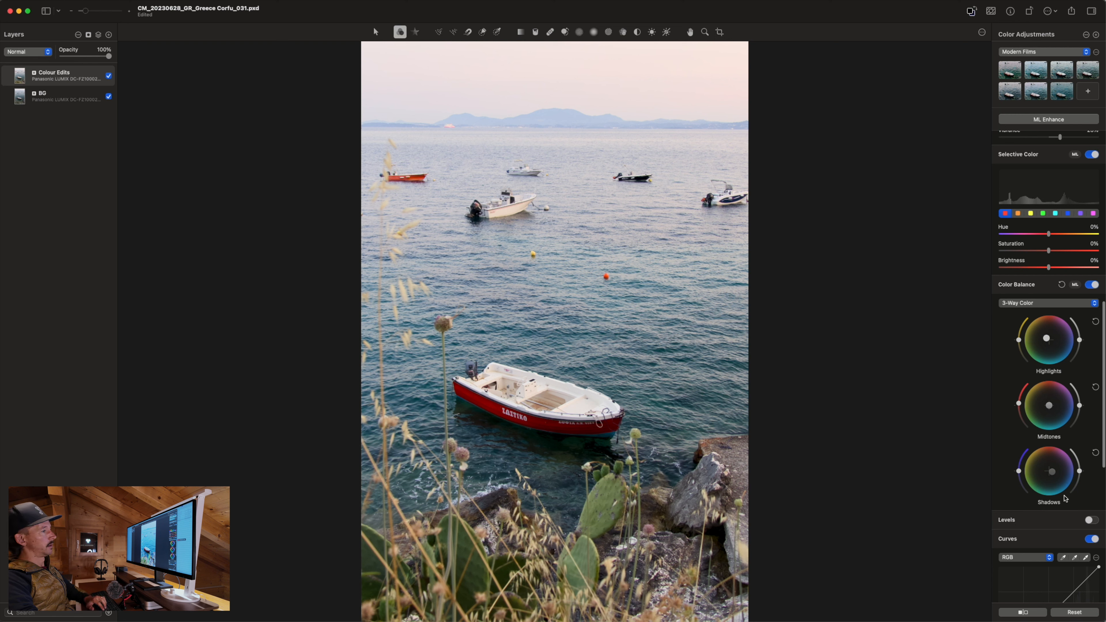
Step: Compare the photo with the Color Balance adjustment off and on, leaving it enabled
{"action": "left_click", "coordinate": [1092, 286]}
{"action": "left_click", "coordinate": [1091, 285]}
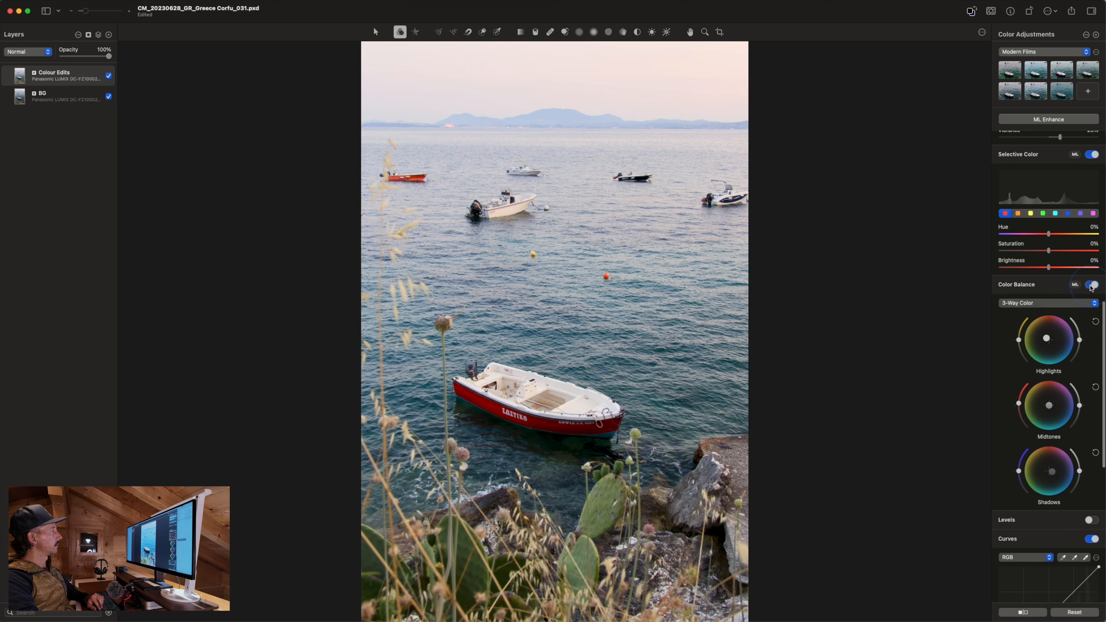
{"action": "left_click", "coordinate": [1091, 285]}
{"action": "left_click", "coordinate": [1091, 286]}
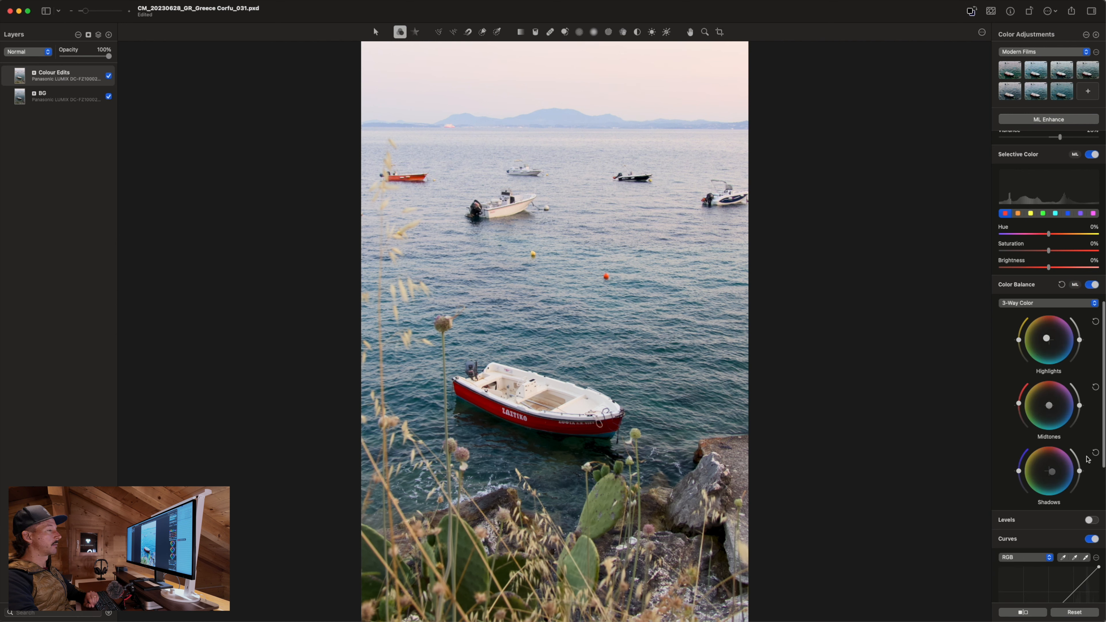
Step: Briefly show the Levels adjustment's RGB histogram, leaving Levels disabled
{"action": "scroll", "coordinate": [1076, 514], "scroll_direction": "down", "scroll_amount": 3}
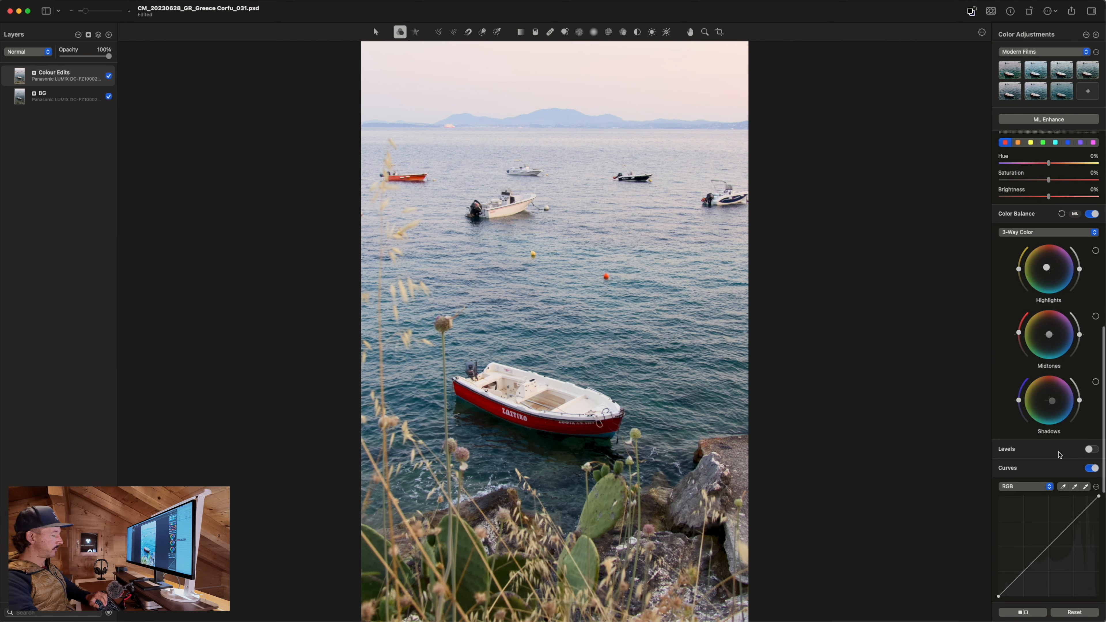
{"action": "left_click", "coordinate": [1090, 449]}
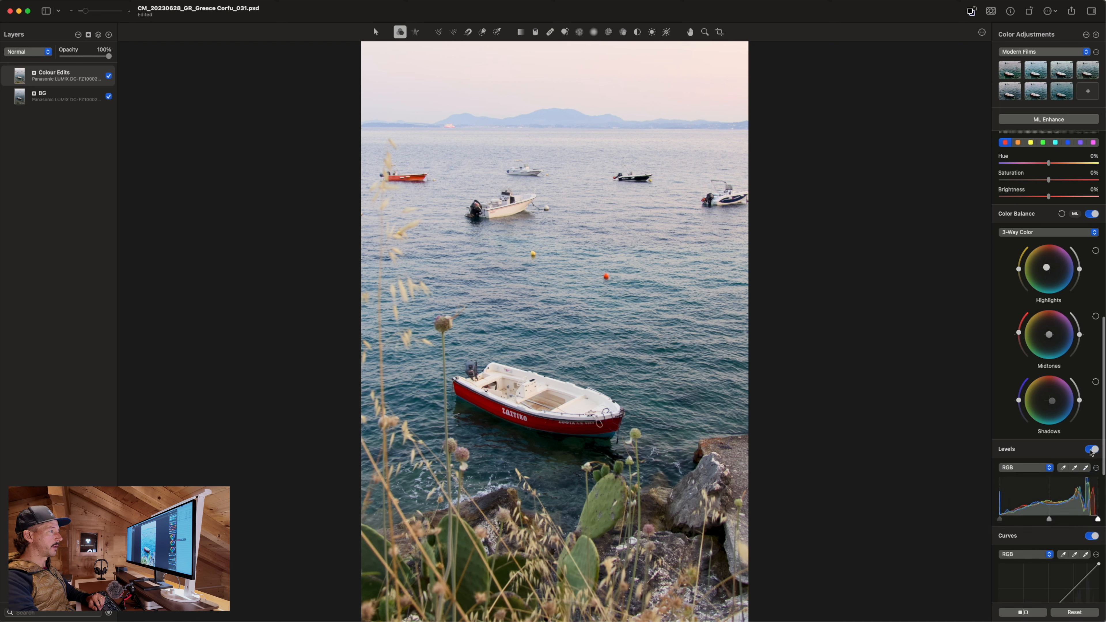
{"action": "left_click", "coordinate": [1090, 449]}
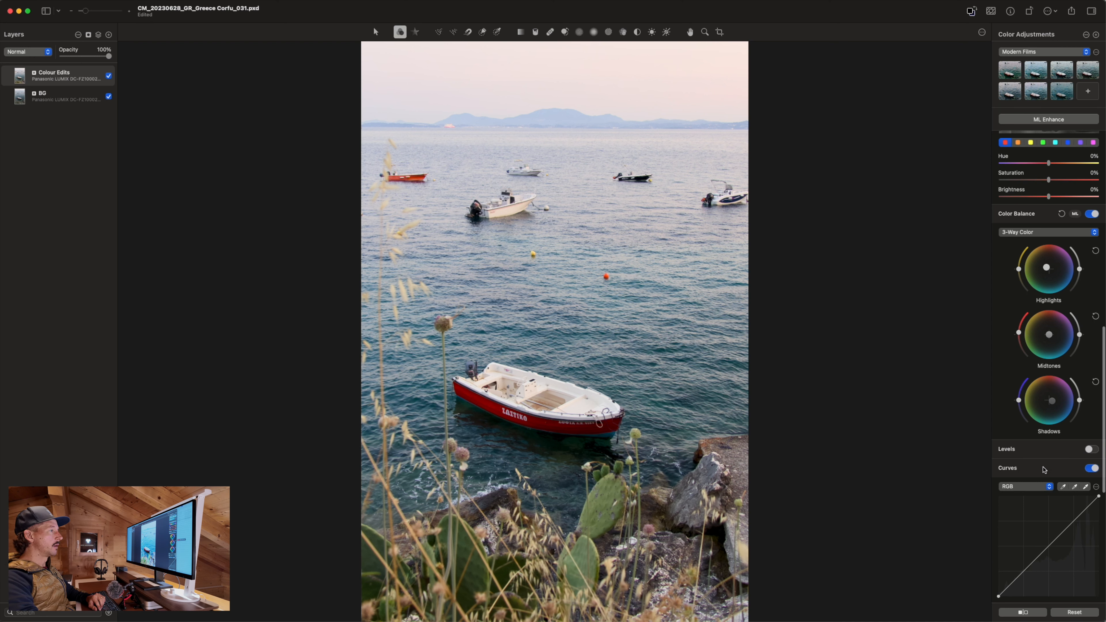
Step: Switch Curves to the Luminance channel, add a slightly lowered point in the deep shadows, and place a highlight point at in 187, out 190
{"action": "scroll", "coordinate": [1044, 470], "scroll_direction": "down", "scroll_amount": 5}
{"action": "left_click", "coordinate": [1026, 340]}
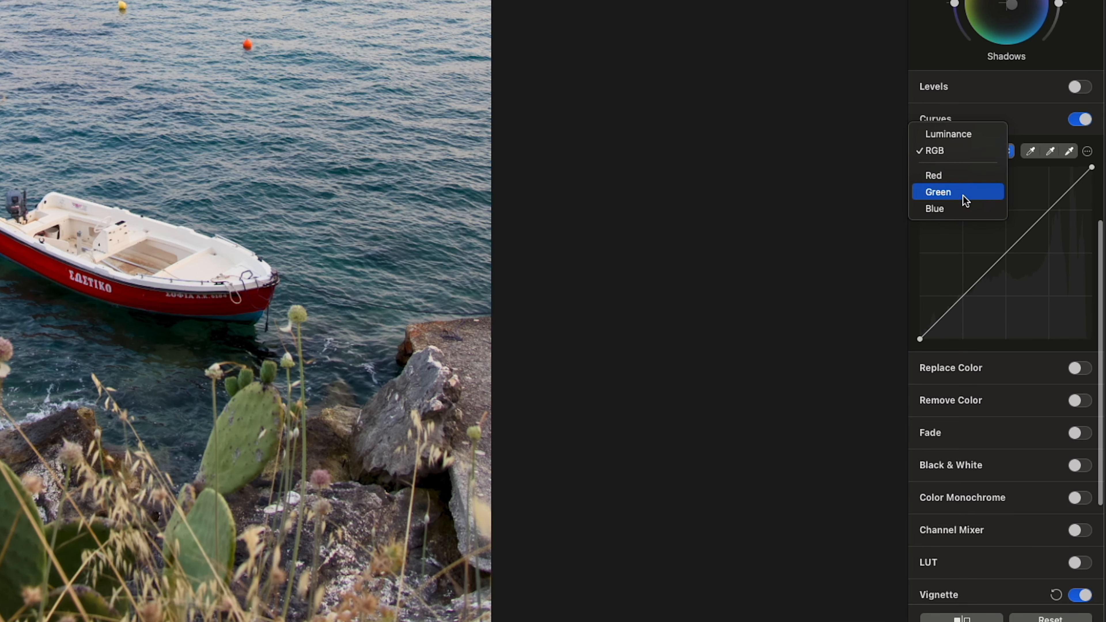
{"action": "left_click", "coordinate": [945, 137]}
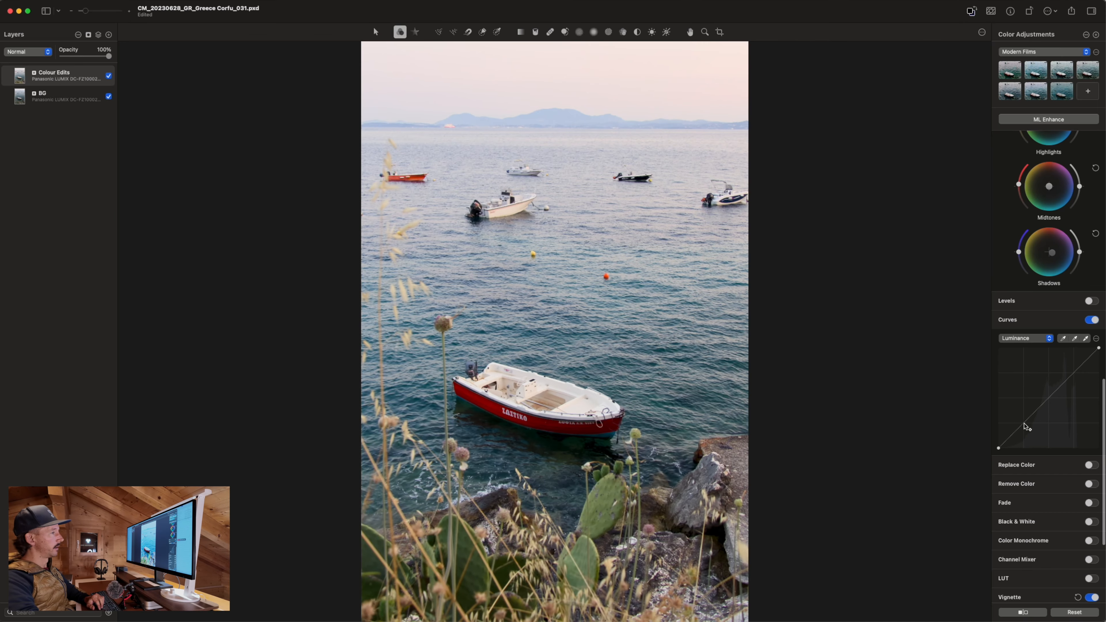
{"action": "left_click", "coordinate": [1024, 424]}
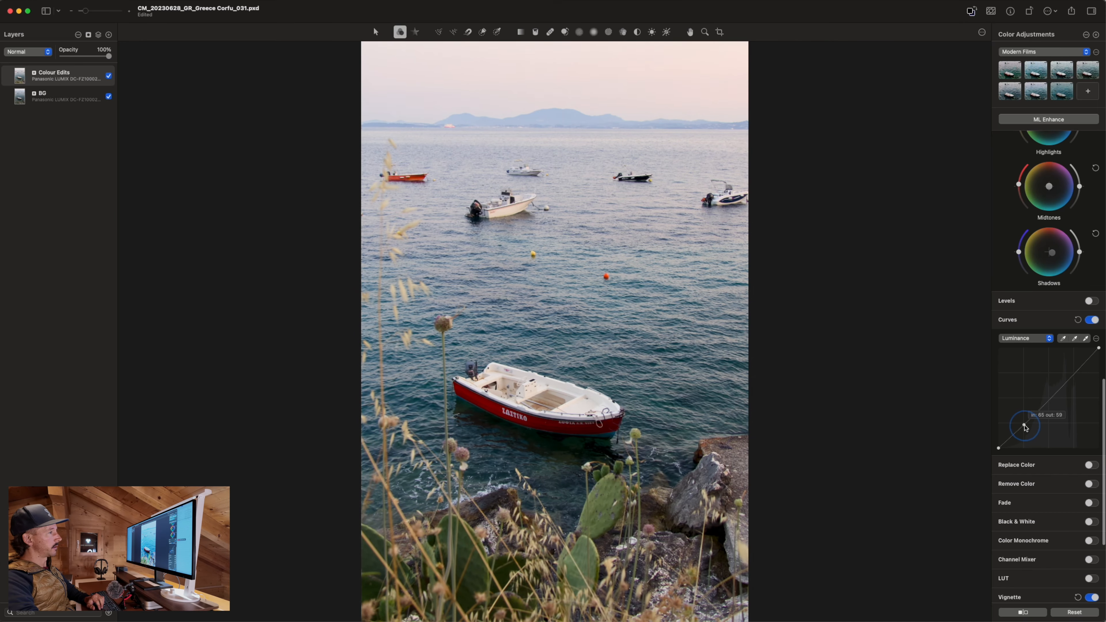
{"action": "left_click_drag", "start_coordinate": [1025, 425], "coordinate": [1013, 437]}
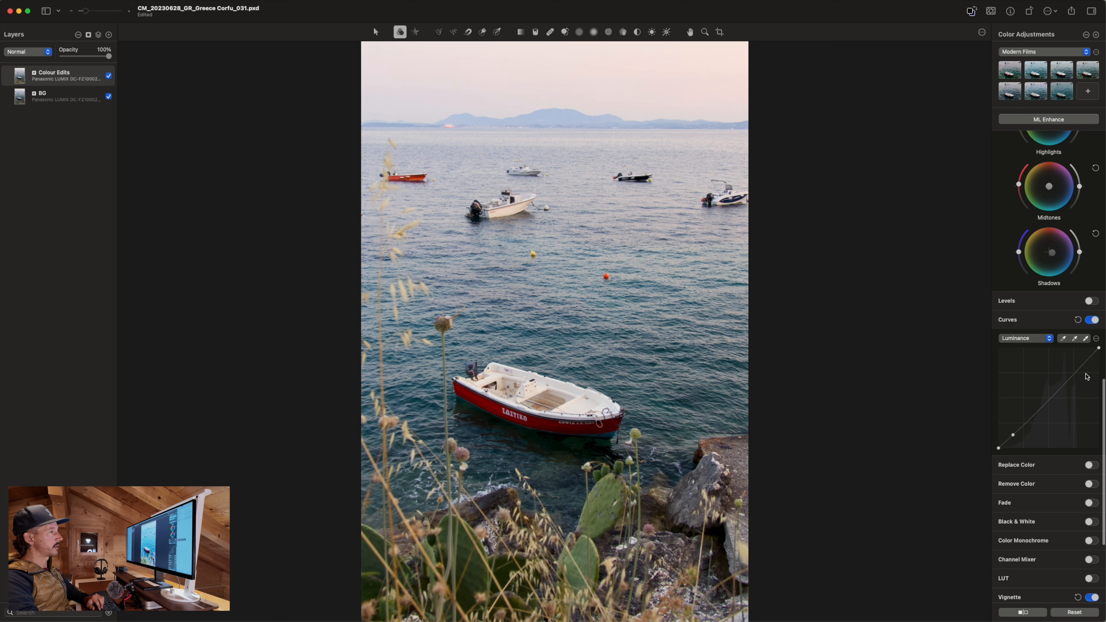
{"action": "left_click", "coordinate": [1074, 374]}
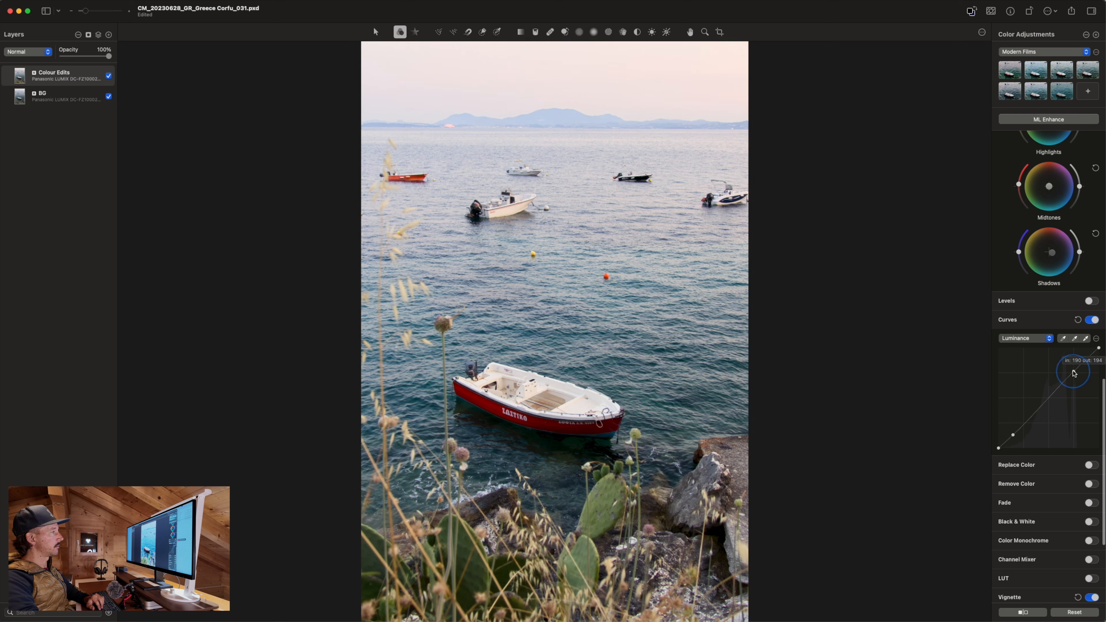
{"action": "left_click_drag", "start_coordinate": [1074, 374], "coordinate": [1072, 376]}
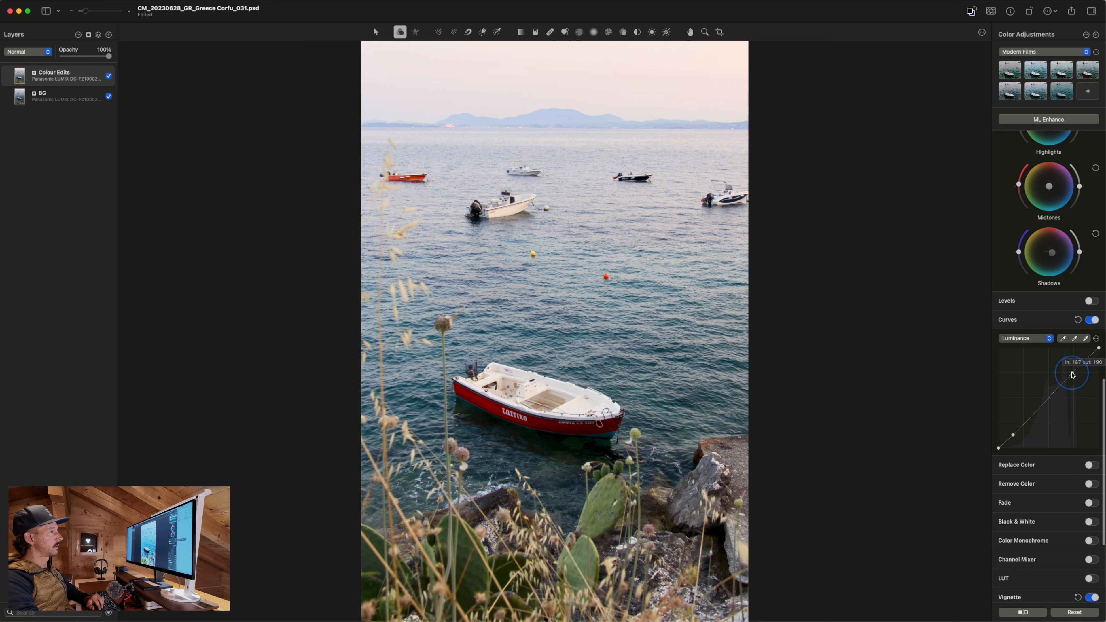
Step: Compare the photo with the Curves adjustment off and on, leaving it enabled
{"action": "left_click", "coordinate": [1091, 321]}
{"action": "left_click", "coordinate": [1091, 321]}
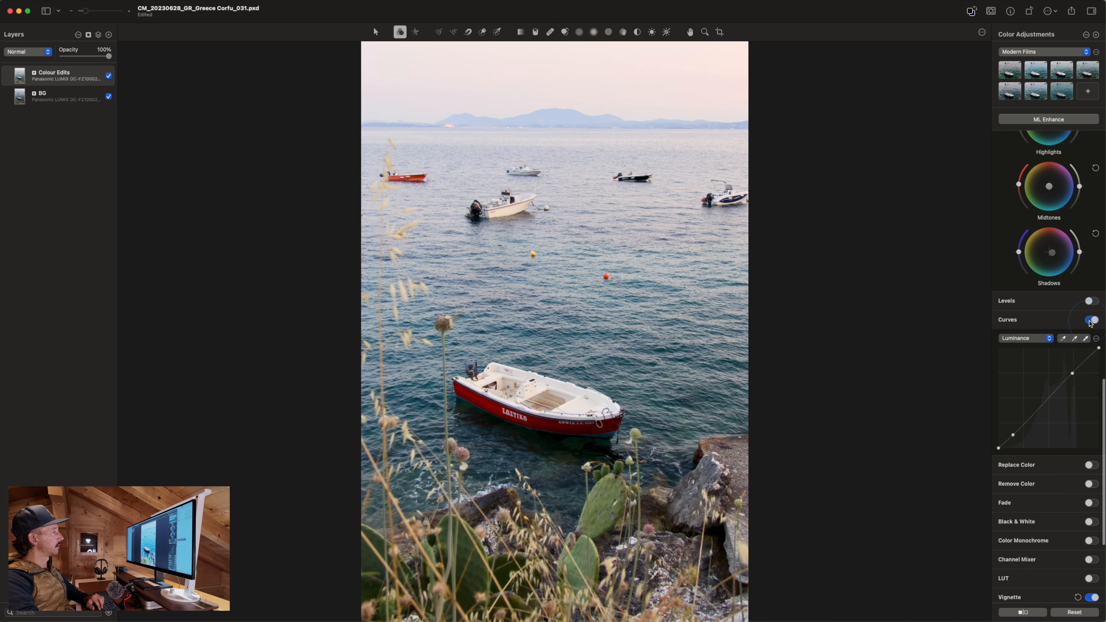
{"action": "left_click", "coordinate": [1091, 321]}
{"action": "left_click", "coordinate": [1091, 321]}
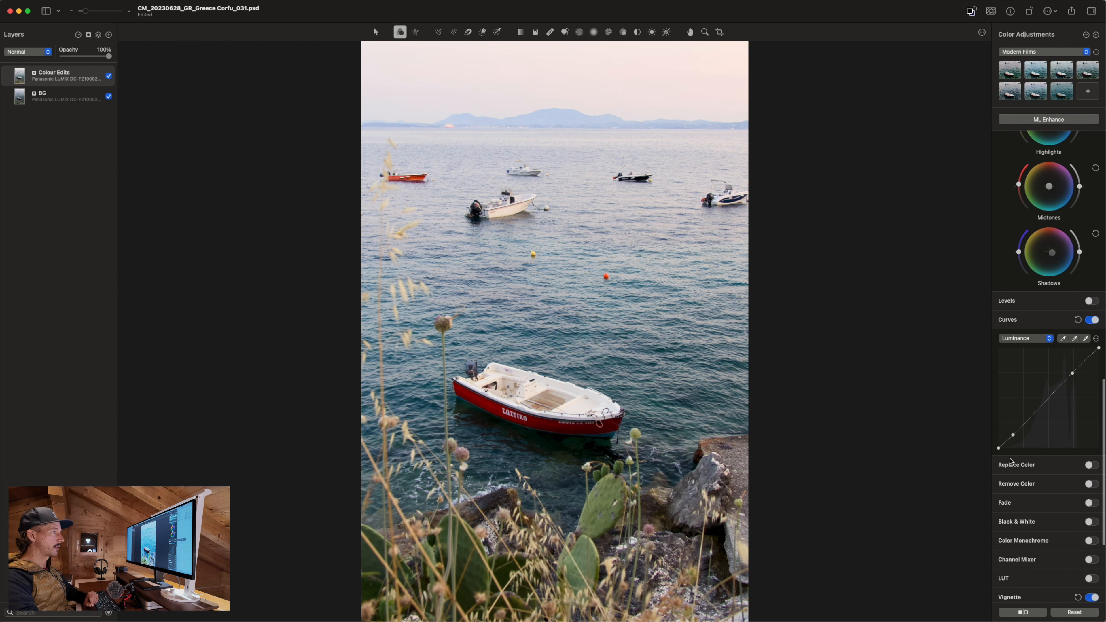
Step: Try lifting the Luminance curve's black endpoint slightly for faded blacks, and return it to output 0
{"action": "left_click", "coordinate": [998, 449]}
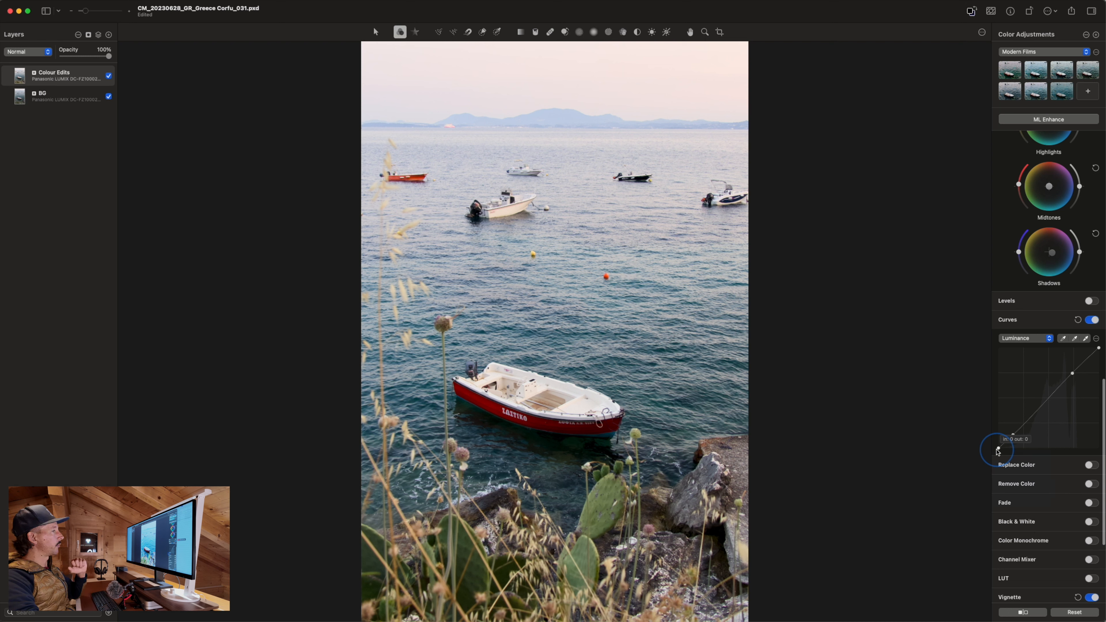
{"action": "left_click_drag", "start_coordinate": [998, 451], "coordinate": [994, 450]}
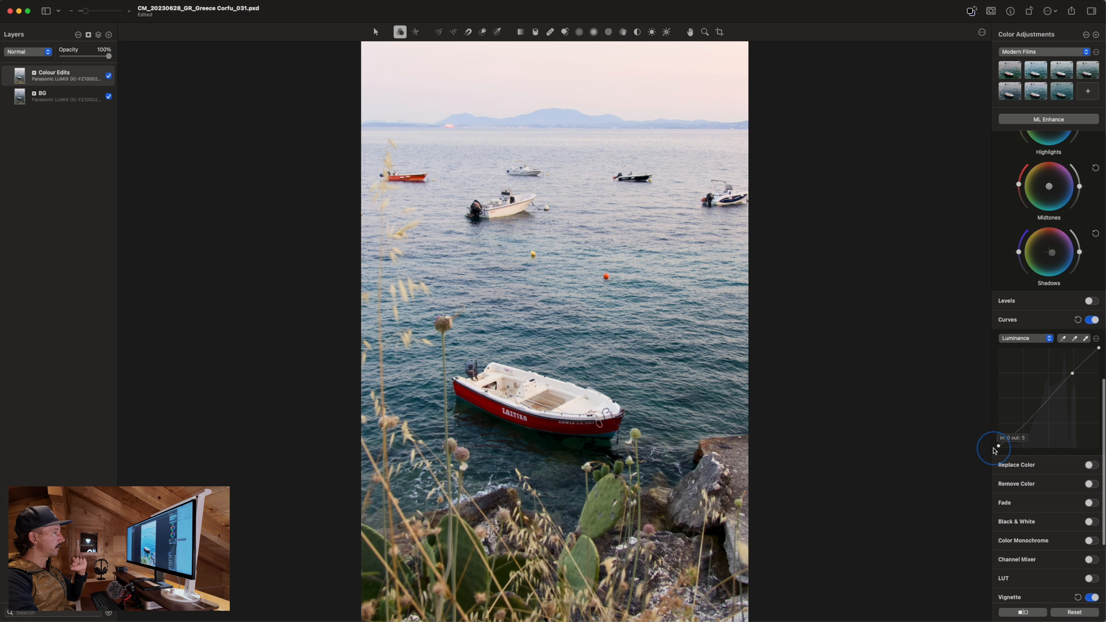
{"action": "left_click_drag", "start_coordinate": [995, 451], "coordinate": [994, 458]}
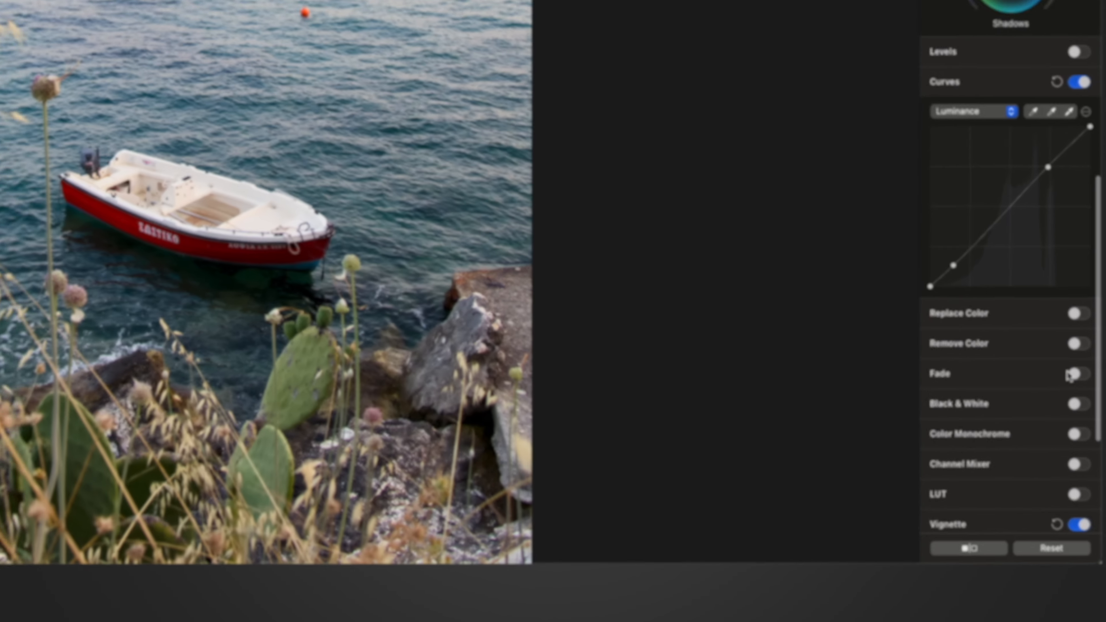
Step: Enable Fade and set its Blacks to 34%, checking the red boat's dark areas at actual size and in the whole photo
{"action": "left_click", "coordinate": [1090, 503]}
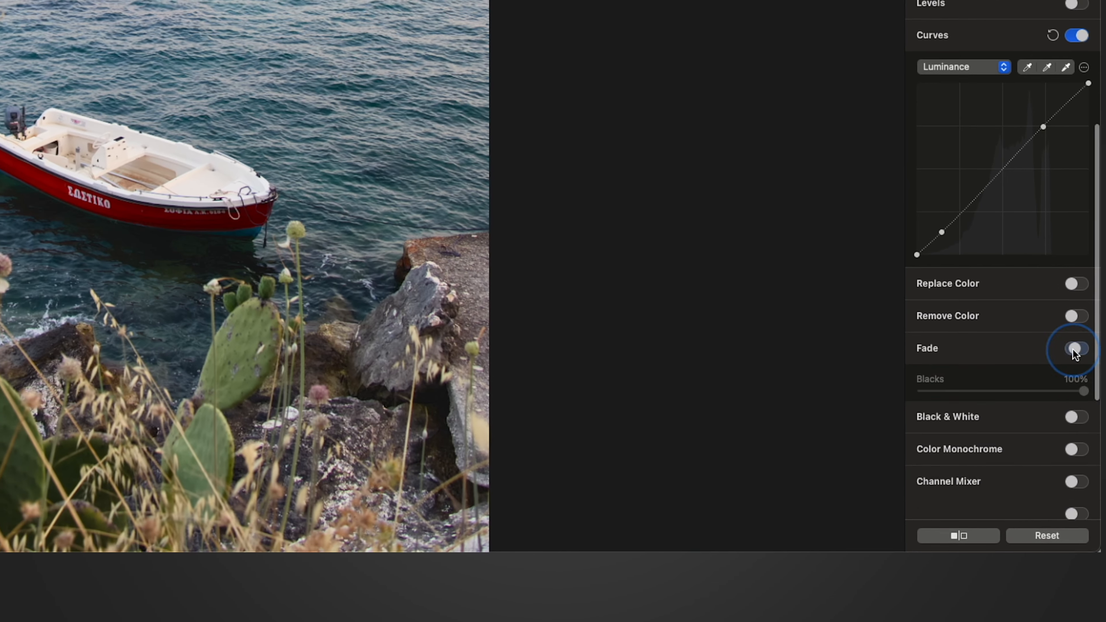
{"action": "scroll", "coordinate": [1042, 401], "scroll_direction": "down", "scroll_amount": 5}
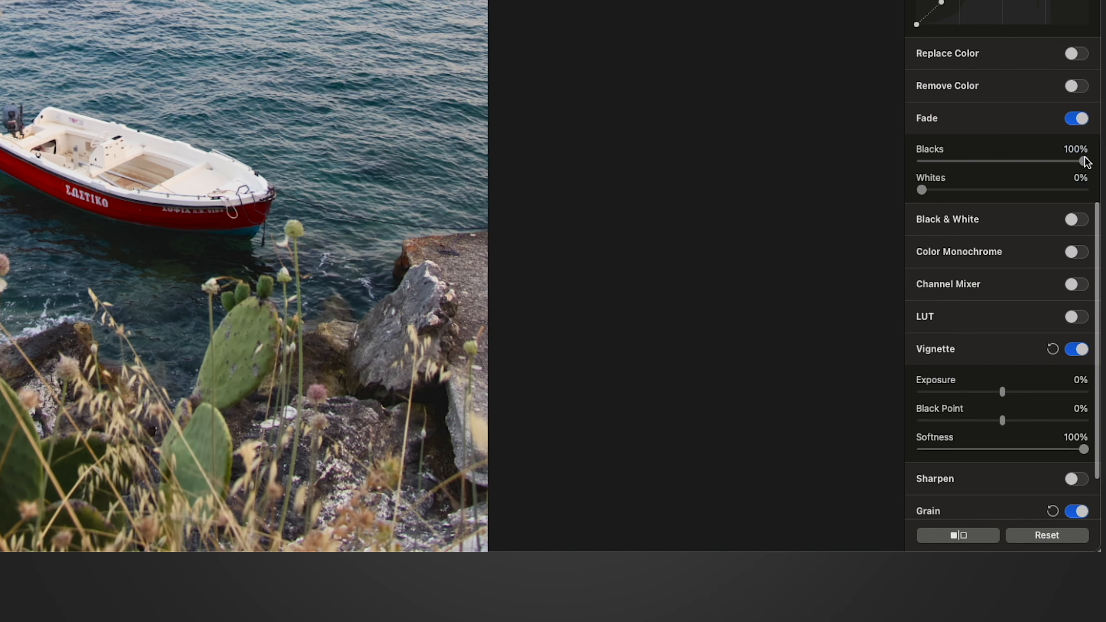
{"action": "left_click_drag", "start_coordinate": [1082, 161], "coordinate": [906, 161]}
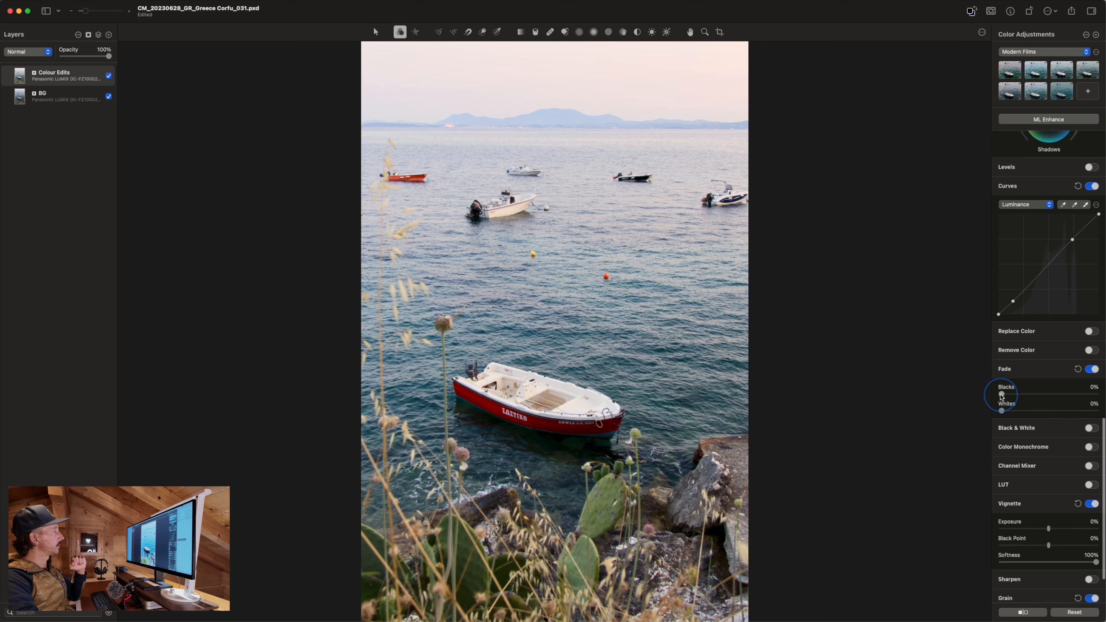
{"action": "left_click_drag", "start_coordinate": [923, 166], "coordinate": [982, 168]}
{"action": "mouse_move", "coordinate": [1036, 395]}
{"action": "left_mouse_down"}
{"action": "mouse_move", "coordinate": [1007, 391]}
{"action": "mouse_move", "coordinate": [1049, 391]}
{"action": "mouse_move", "coordinate": [1019, 391]}
{"action": "mouse_move", "coordinate": [1035, 393]}
{"action": "left_mouse_up"}
{"action": "key", "text": "super+1"}
{"action": "scroll", "coordinate": [559, 434], "scroll_direction": "down", "scroll_amount": 9}
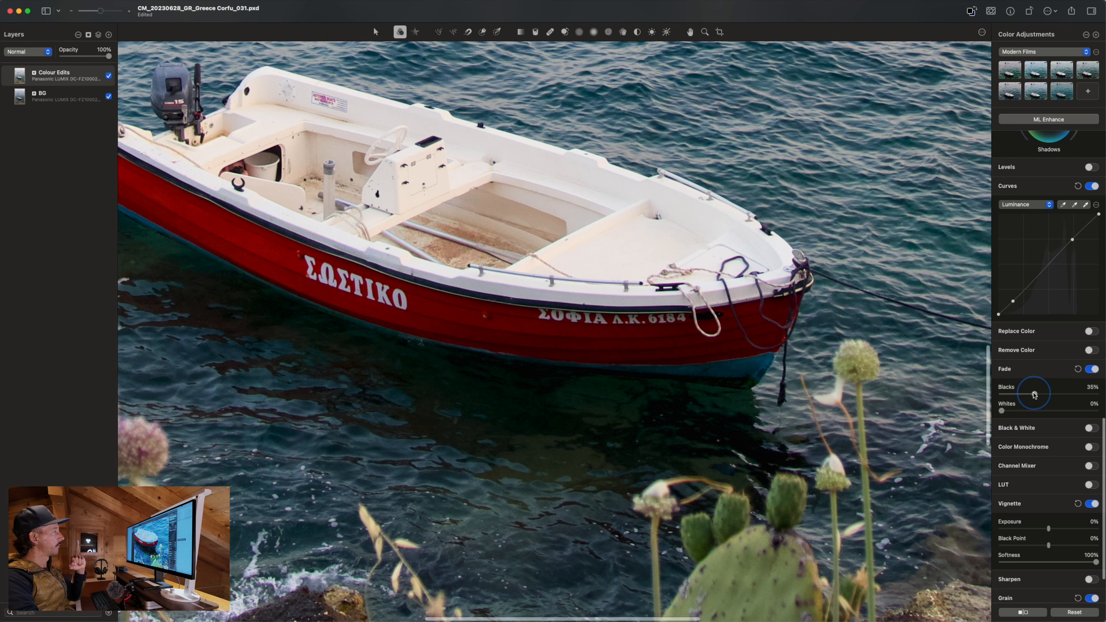
{"action": "mouse_move", "coordinate": [1035, 393]}
{"action": "left_mouse_down"}
{"action": "mouse_move", "coordinate": [1083, 395]}
{"action": "mouse_move", "coordinate": [1033, 395]}
{"action": "left_mouse_up"}
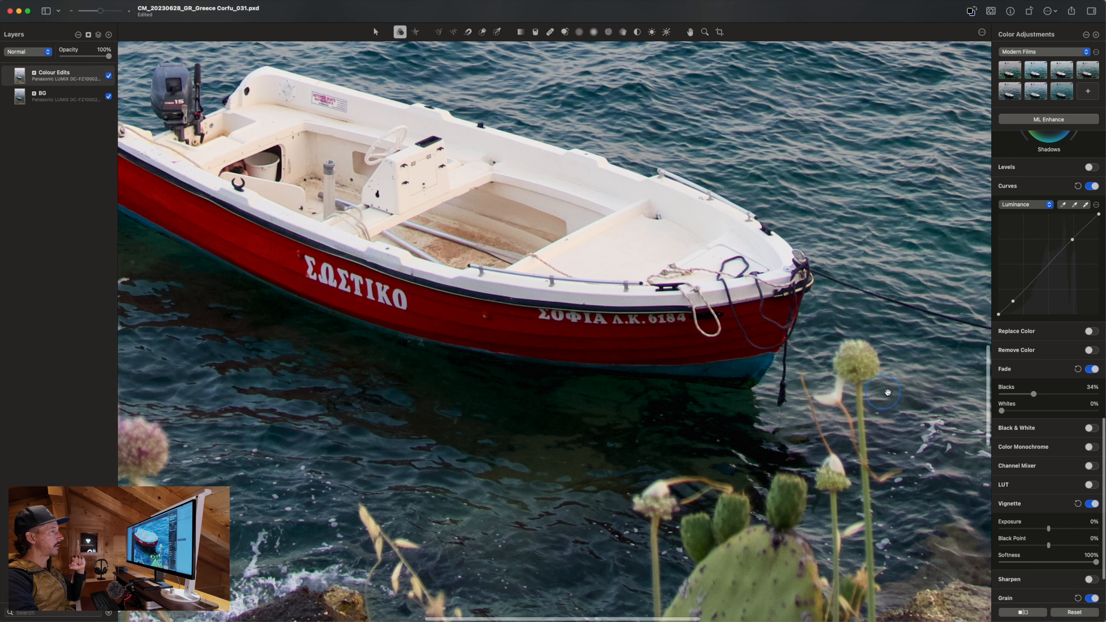
{"action": "double_click", "coordinate": [817, 378]}
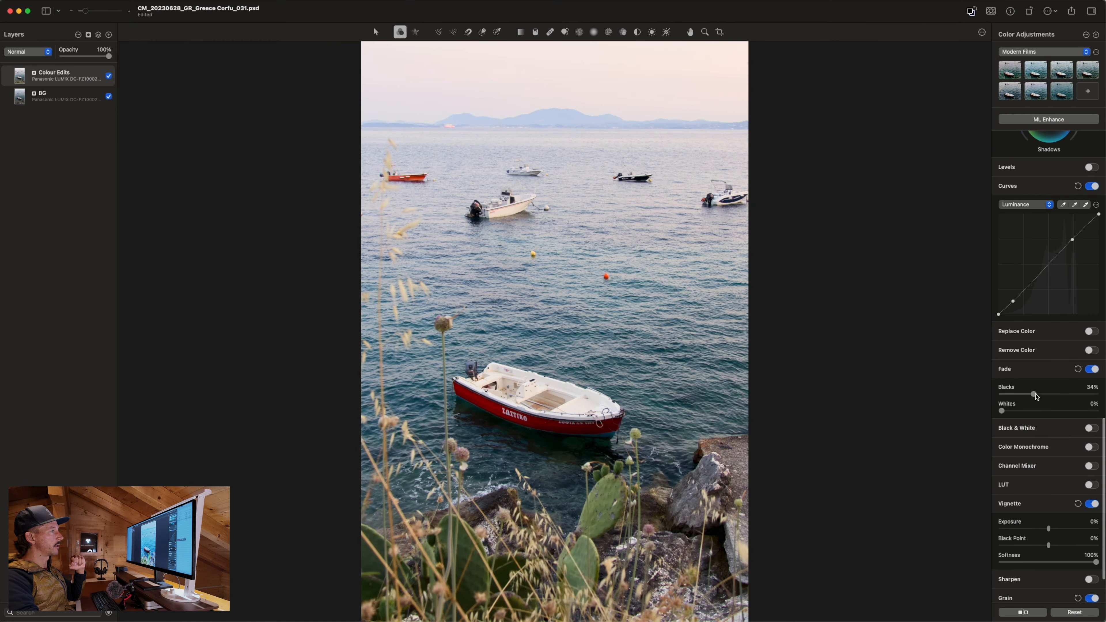
Step: Try Fade with Blacks and Whites both at 100%, comparing the photo with the adjustment off and on
{"action": "left_click_drag", "start_coordinate": [1034, 394], "coordinate": [1102, 394]}
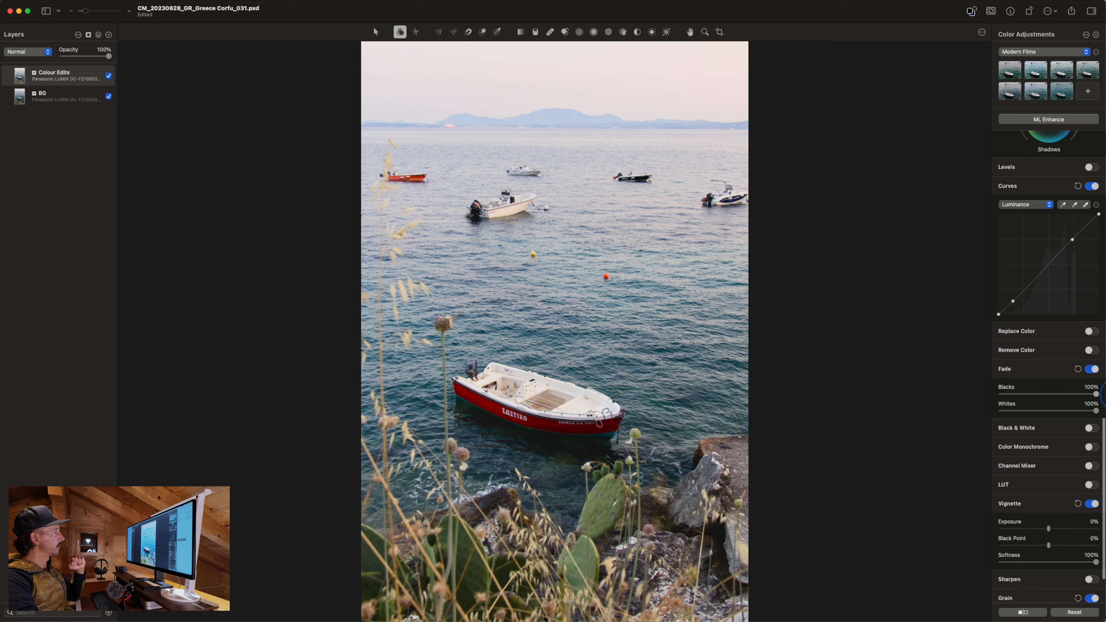
{"action": "left_click", "coordinate": [1091, 370]}
{"action": "left_click", "coordinate": [1091, 370]}
{"action": "left_click", "coordinate": [1092, 370]}
{"action": "left_click", "coordinate": [1091, 371]}
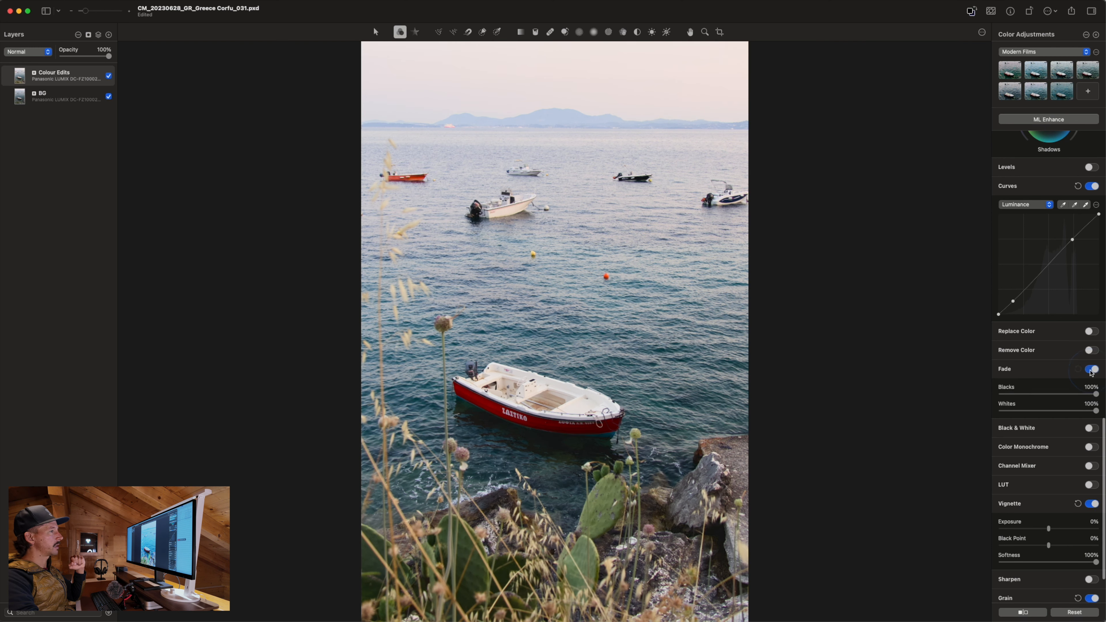
Step: Set the Fade Whites to 0% and the Blacks to 22%
{"action": "left_click_drag", "start_coordinate": [1056, 411], "coordinate": [982, 410]}
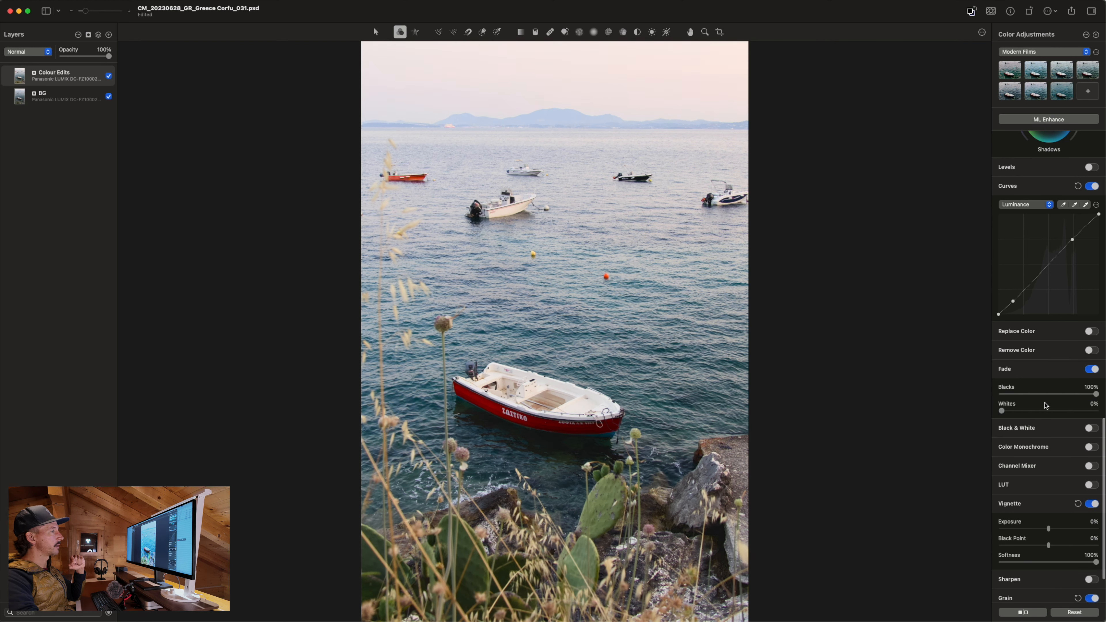
{"action": "left_click_drag", "start_coordinate": [1086, 398], "coordinate": [1023, 396]}
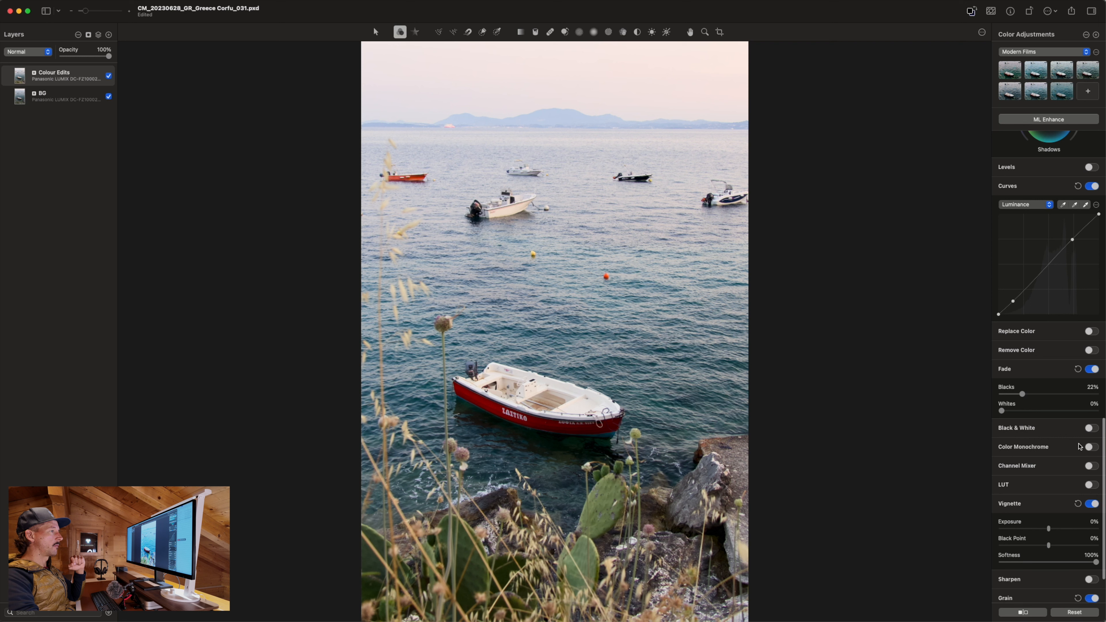
Step: Enable the Color Monochrome adjustment on the boat photo at 100% intensity with the brown tint
{"action": "left_click", "coordinate": [1089, 447]}
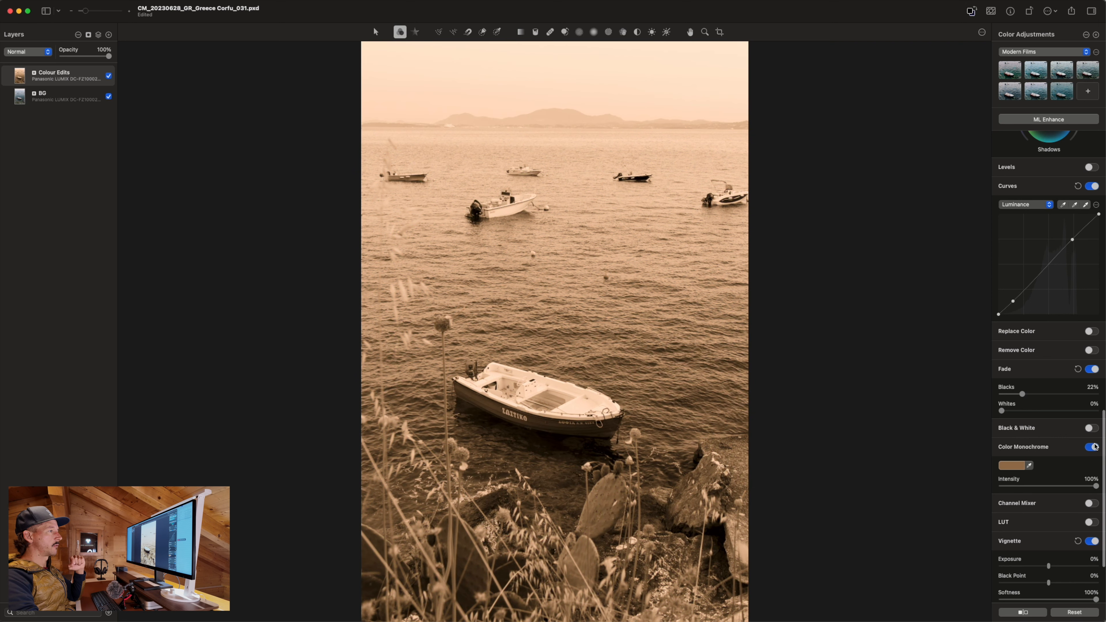
Step: Check the Color Monochrome tint colour and intensity, and turn the Color Monochrome adjustment off
{"action": "left_click", "coordinate": [1008, 466]}
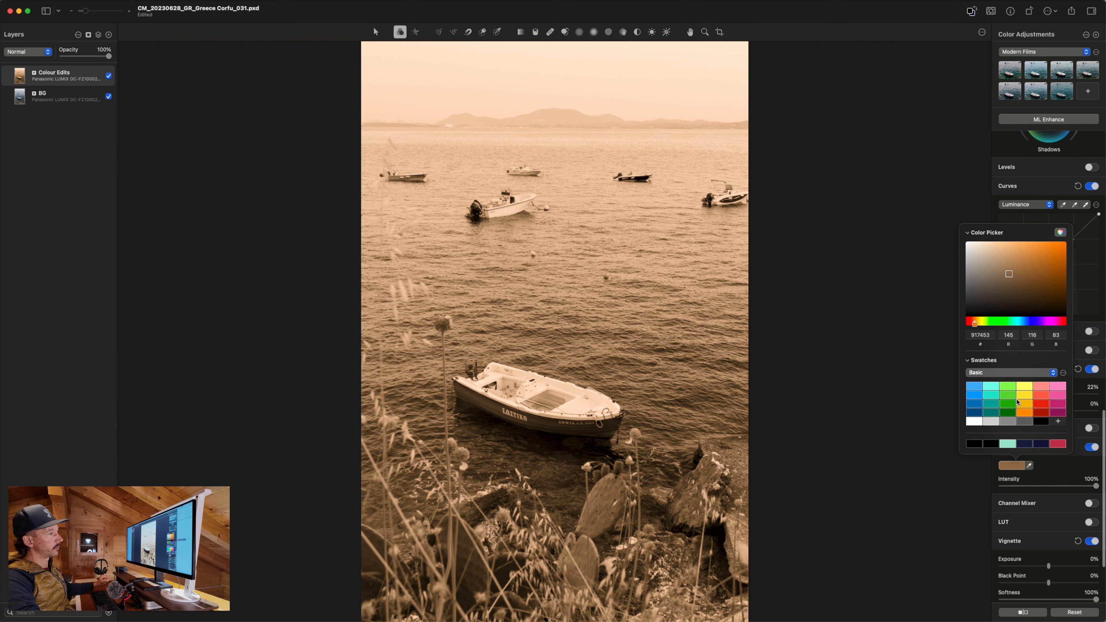
{"action": "left_click", "coordinate": [1053, 467]}
{"action": "mouse_move", "coordinate": [1096, 486]}
{"action": "left_mouse_down"}
{"action": "mouse_move", "coordinate": [999, 484]}
{"action": "mouse_move", "coordinate": [1096, 486]}
{"action": "left_mouse_up"}
{"action": "left_click", "coordinate": [1089, 447]}
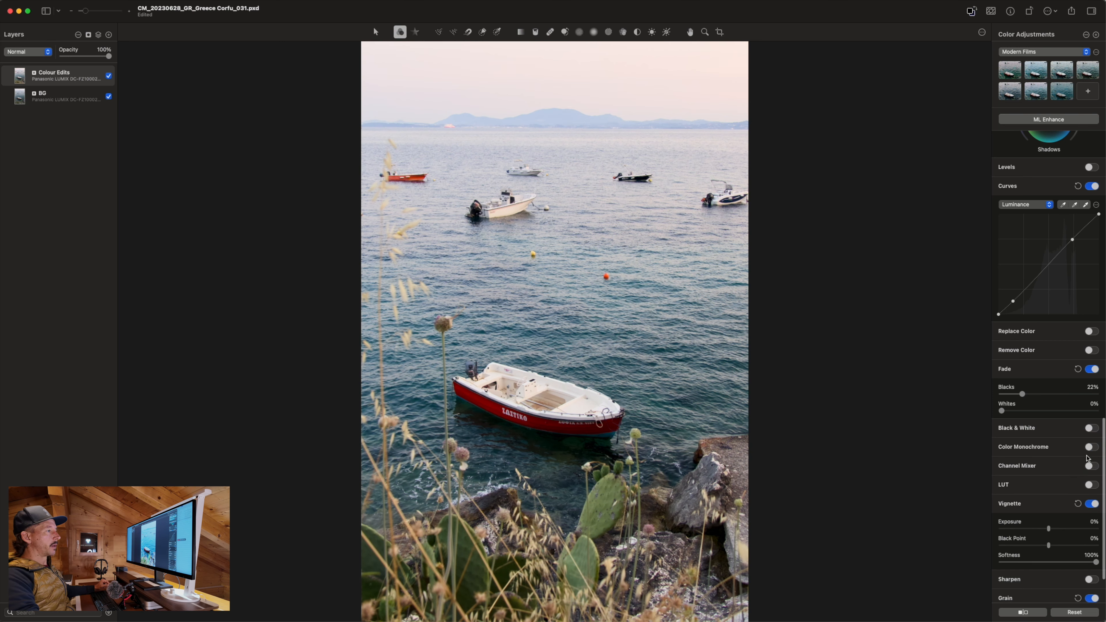
Step: Try the Blue-Red Duotone LUT at 100% intensity on the Colour Edits layer and switch the LUT adjustment back off
{"action": "scroll", "coordinate": [1060, 476], "scroll_direction": "down", "scroll_amount": 3}
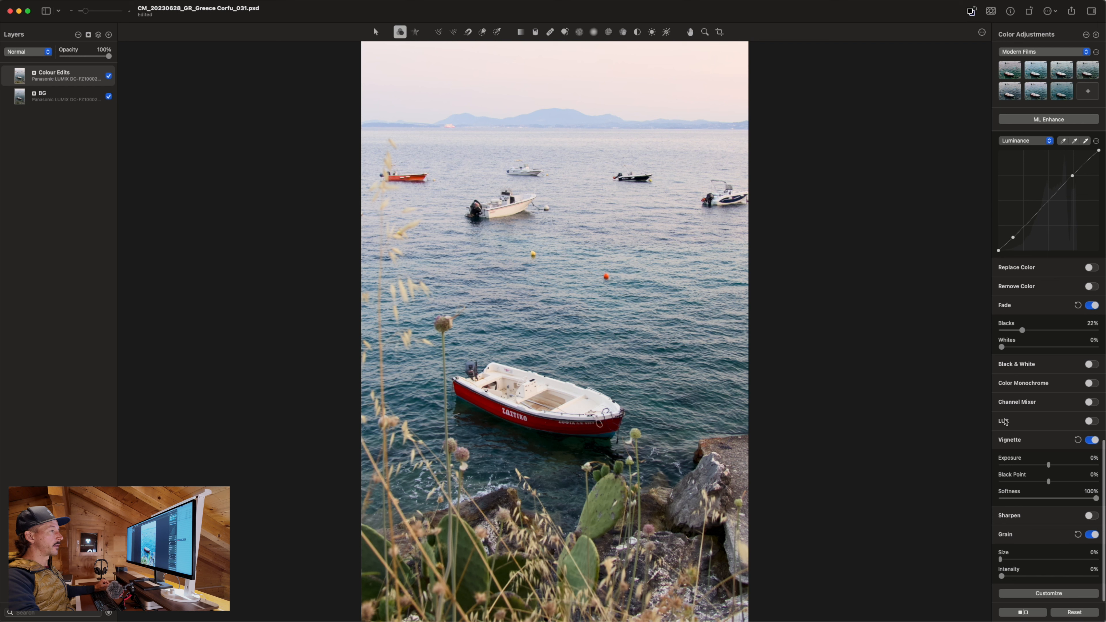
{"action": "left_click", "coordinate": [1088, 423]}
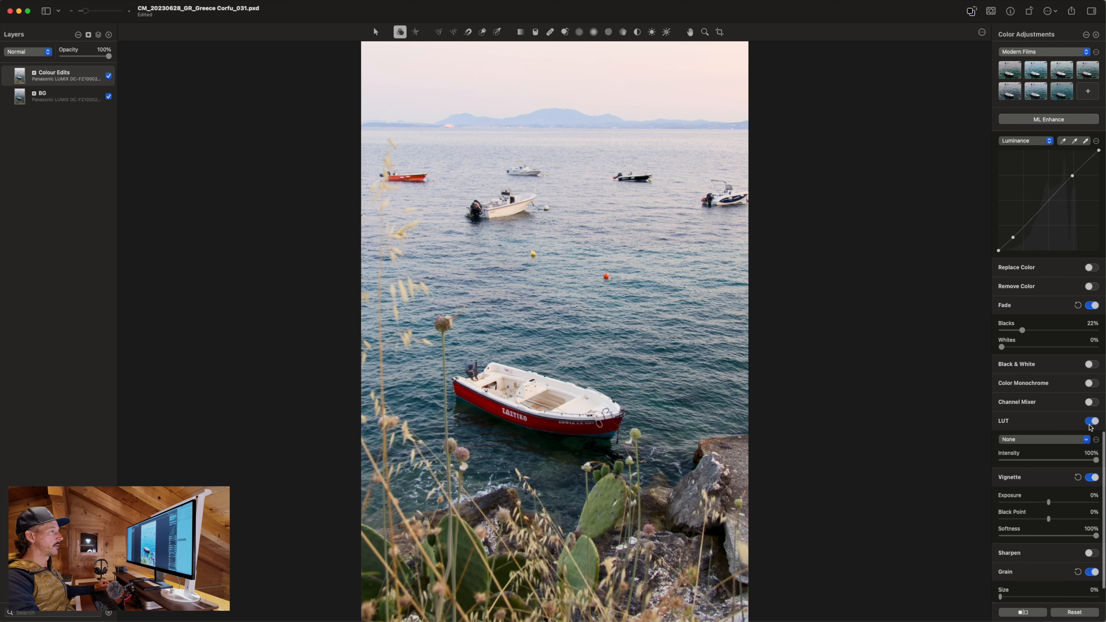
{"action": "left_click", "coordinate": [1075, 439]}
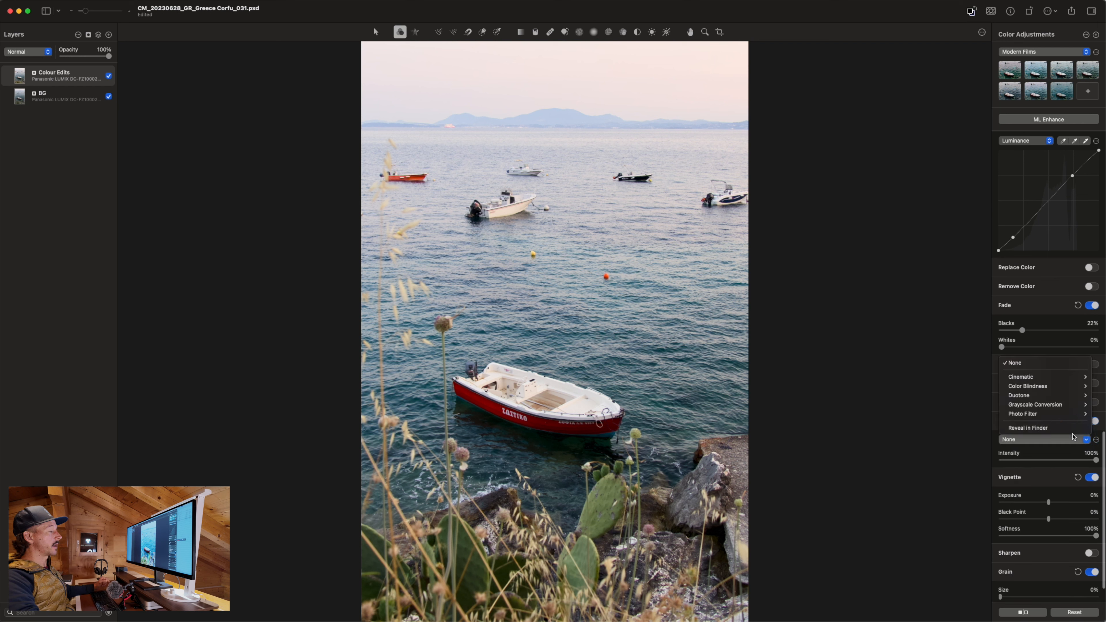
{"action": "mouse_move", "coordinate": [1061, 379]}
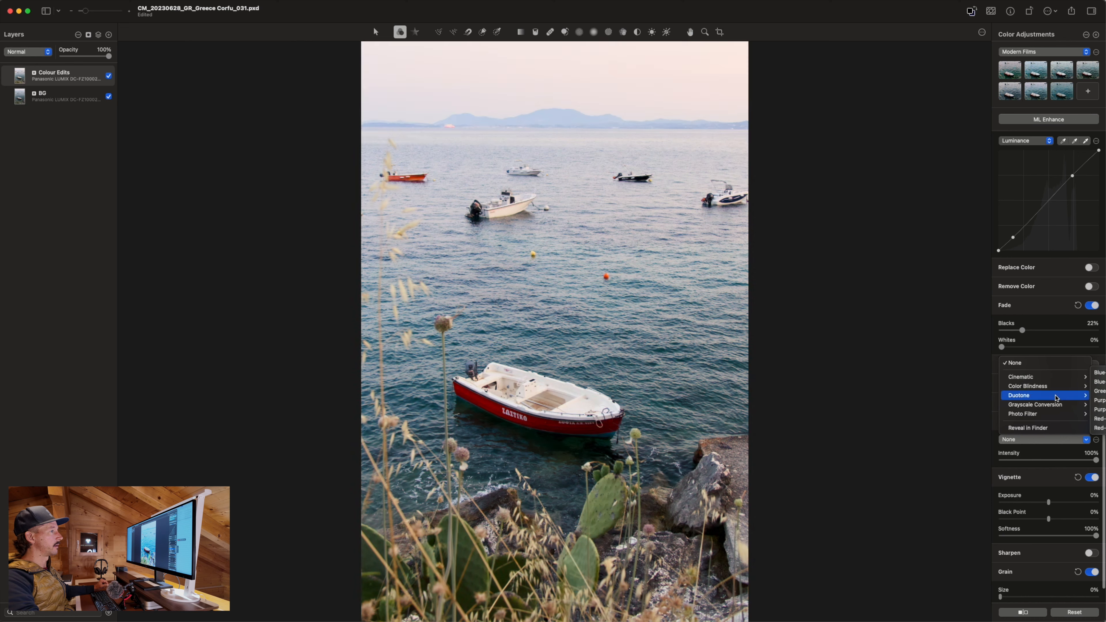
{"action": "mouse_move", "coordinate": [1079, 395]}
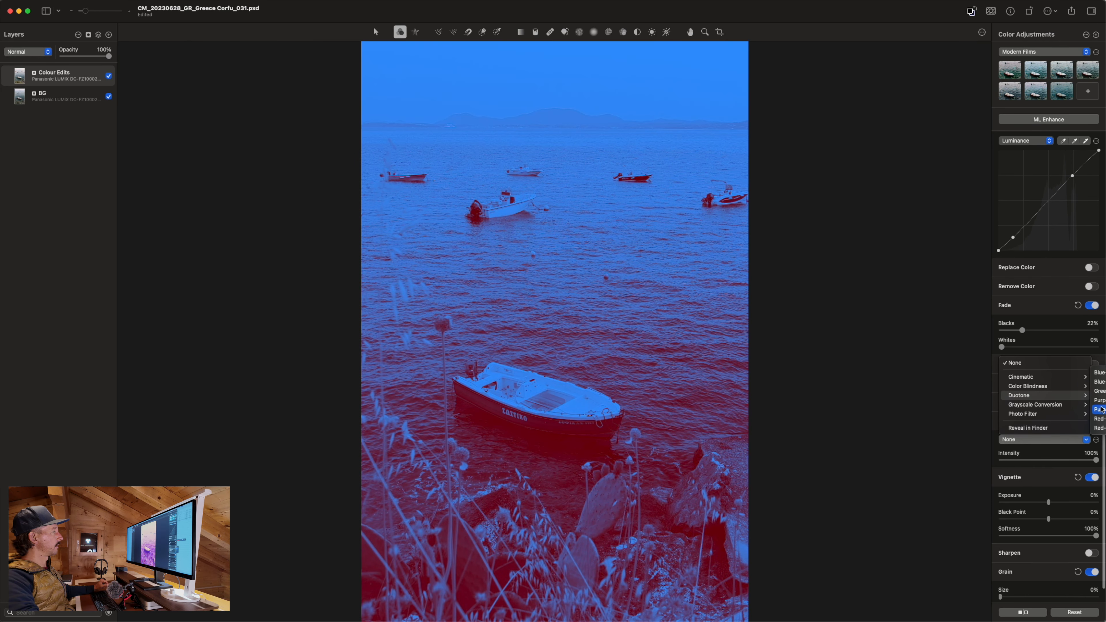
{"action": "left_click", "coordinate": [1102, 374]}
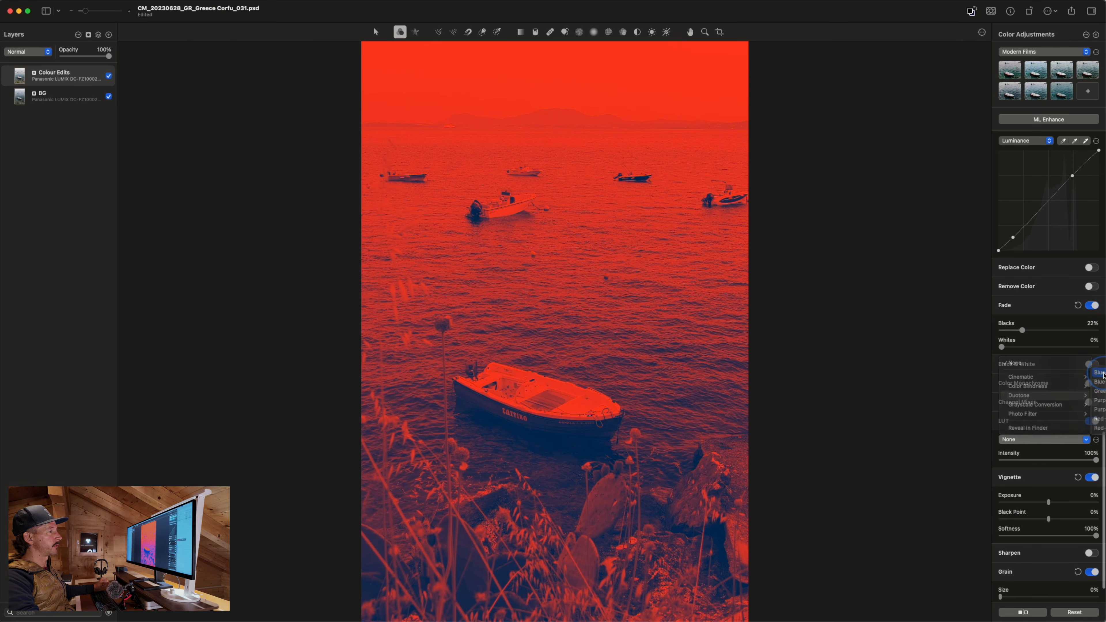
{"action": "mouse_move", "coordinate": [1088, 460]}
{"action": "left_mouse_down"}
{"action": "mouse_move", "coordinate": [1007, 460]}
{"action": "mouse_move", "coordinate": [1104, 461]}
{"action": "left_mouse_up"}
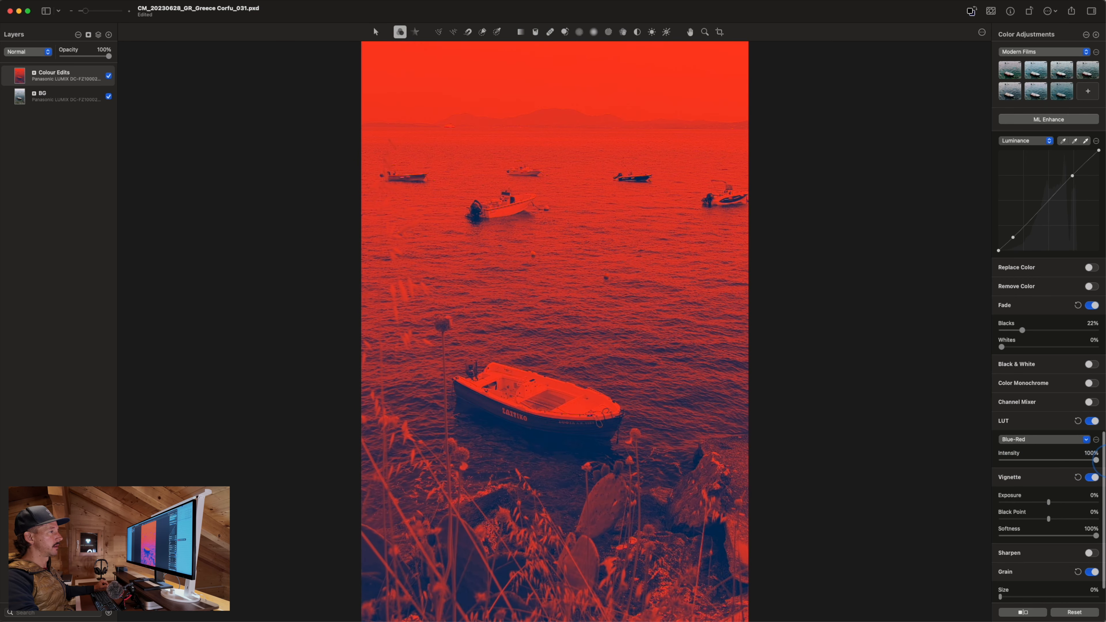
{"action": "left_click", "coordinate": [1092, 422]}
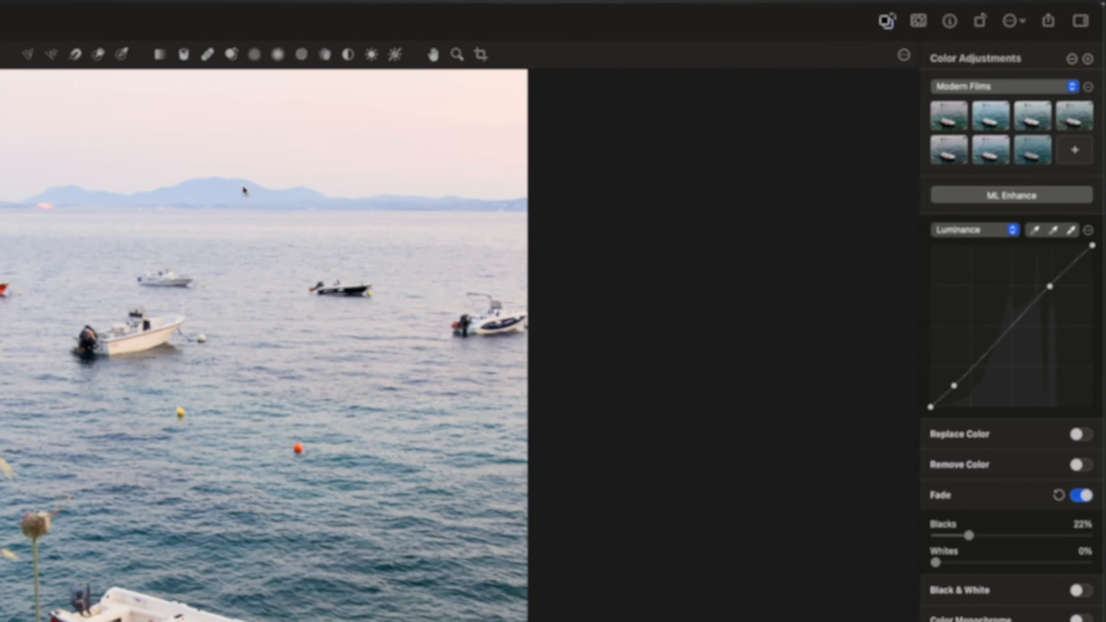
Step: Crop the photo at the Original aspect ratio, trimming a narrow strip off its bottom and left edges
{"action": "left_click", "coordinate": [481, 54]}
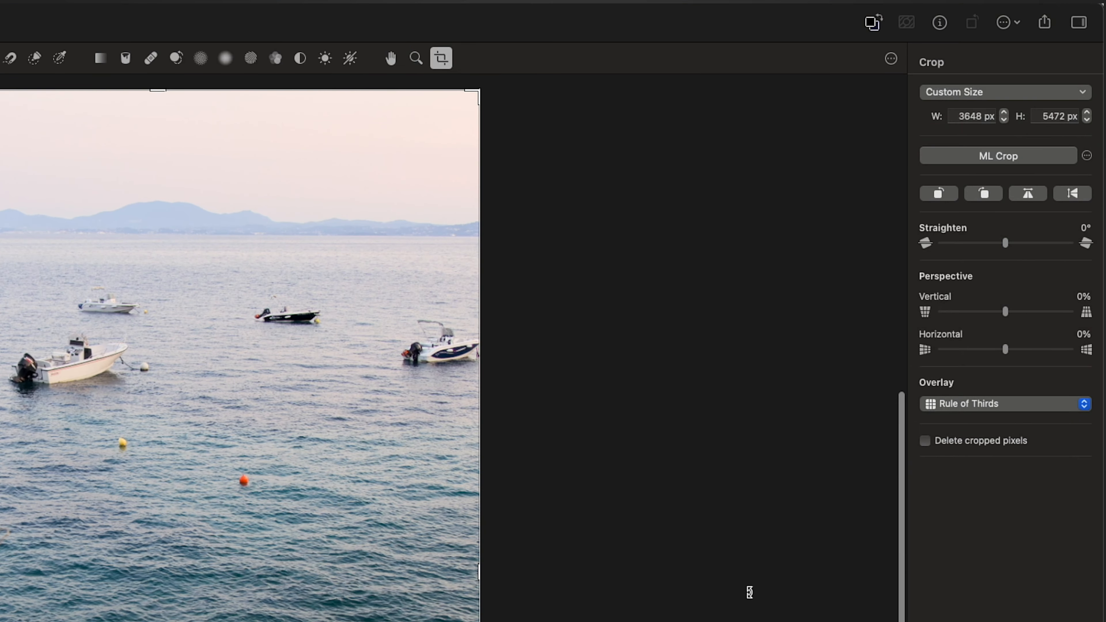
{"action": "left_click", "coordinate": [975, 93]}
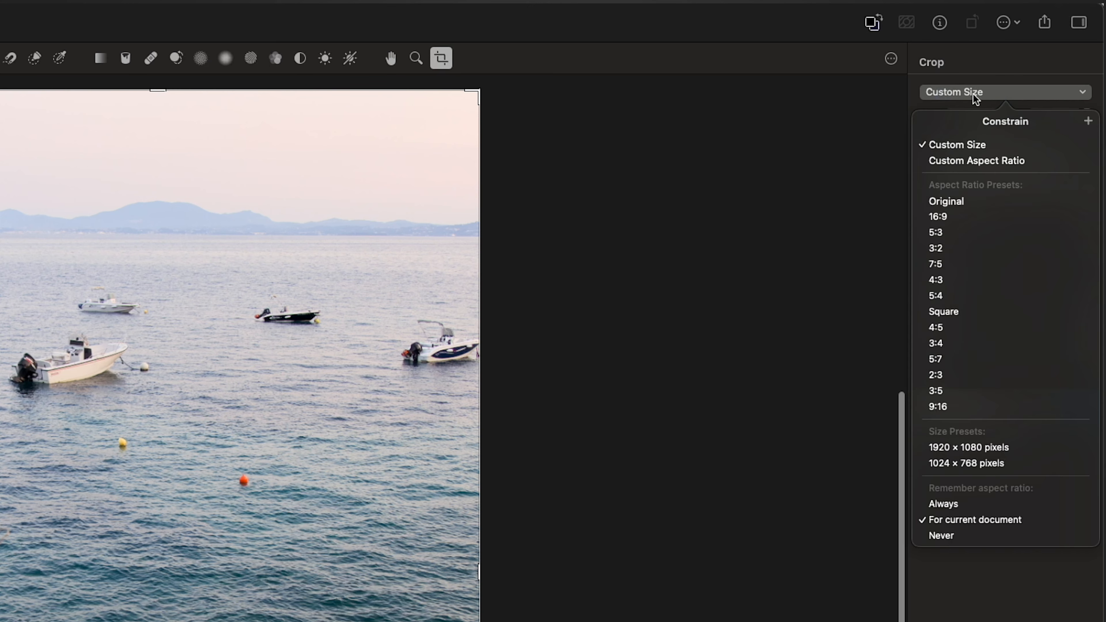
{"action": "left_click", "coordinate": [973, 200]}
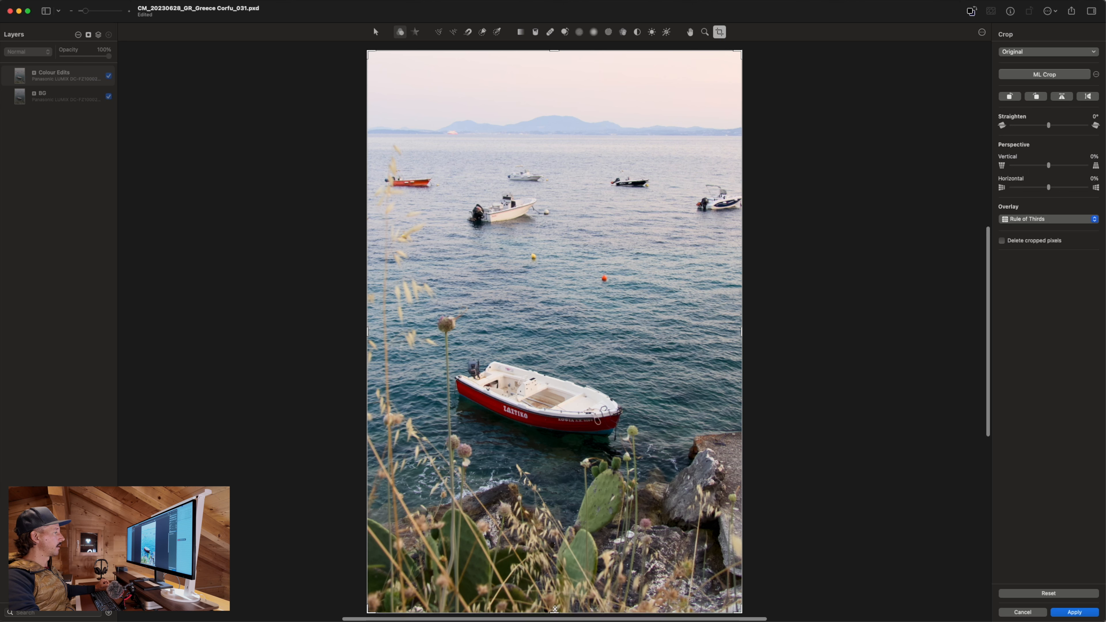
{"action": "left_click_drag", "start_coordinate": [554, 613], "coordinate": [557, 590]}
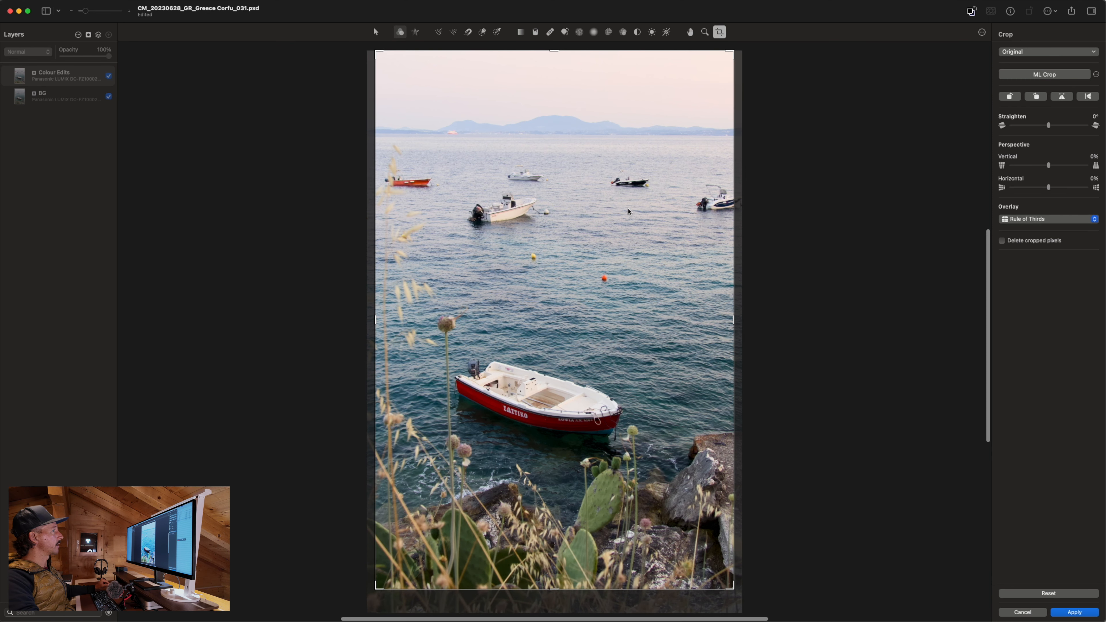
{"action": "left_click_drag", "start_coordinate": [540, 193], "coordinate": [549, 194]}
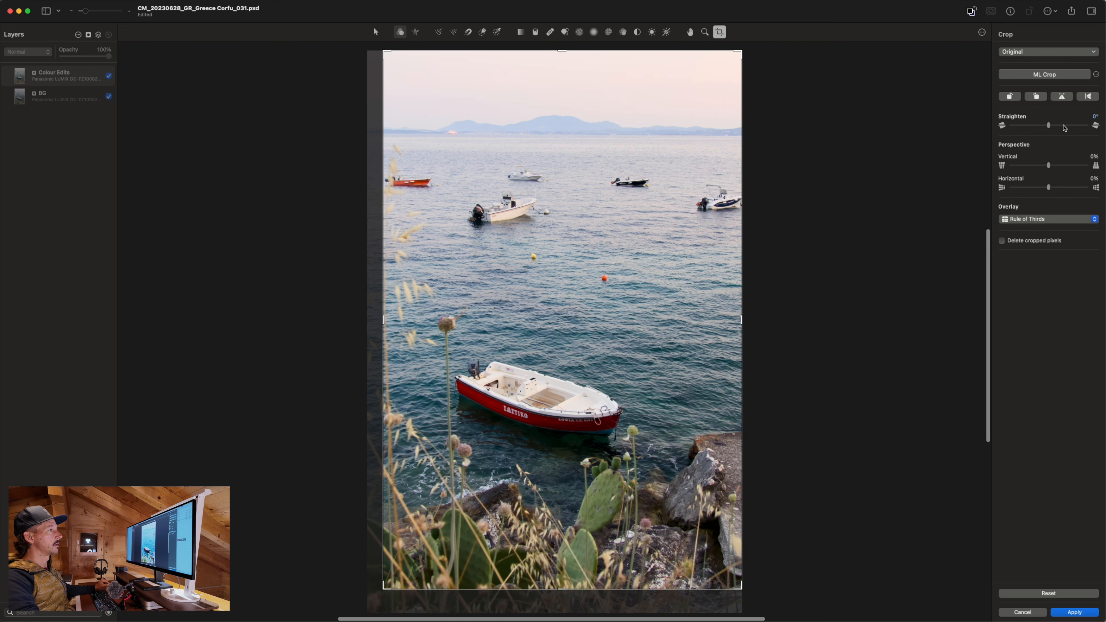
{"action": "left_click", "coordinate": [1063, 613]}
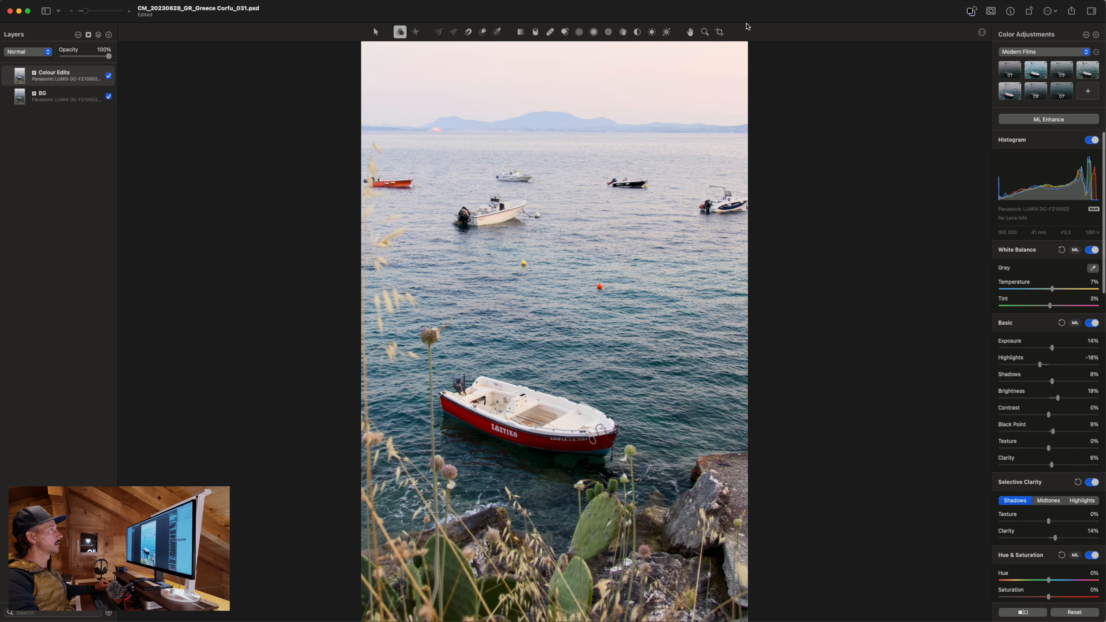
Step: Reopen the photo's crop and change the composition overlay from Rule of Thirds to Grid
{"action": "left_click", "coordinate": [720, 33]}
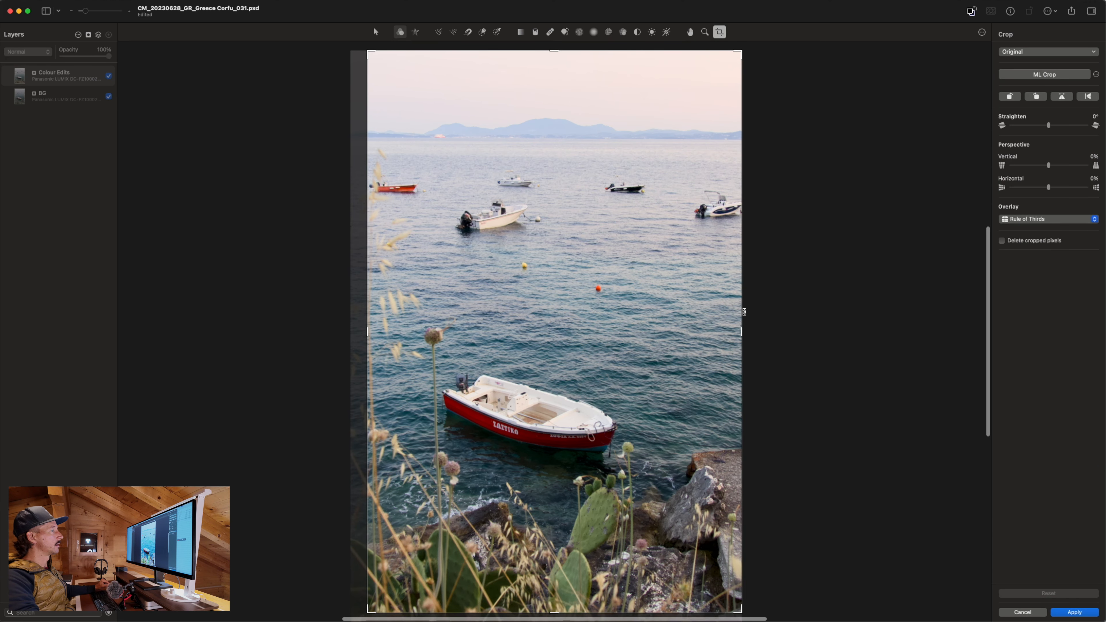
{"action": "left_click_drag", "start_coordinate": [743, 312], "coordinate": [747, 308]}
{"action": "key", "text": "super+z"}
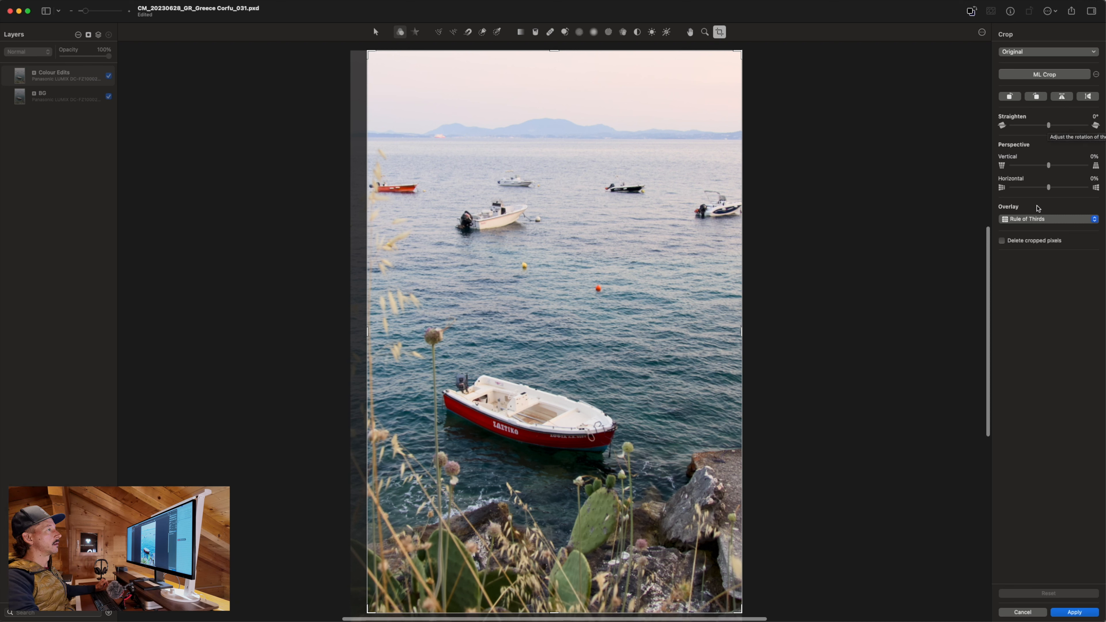
{"action": "left_click", "coordinate": [1038, 219]}
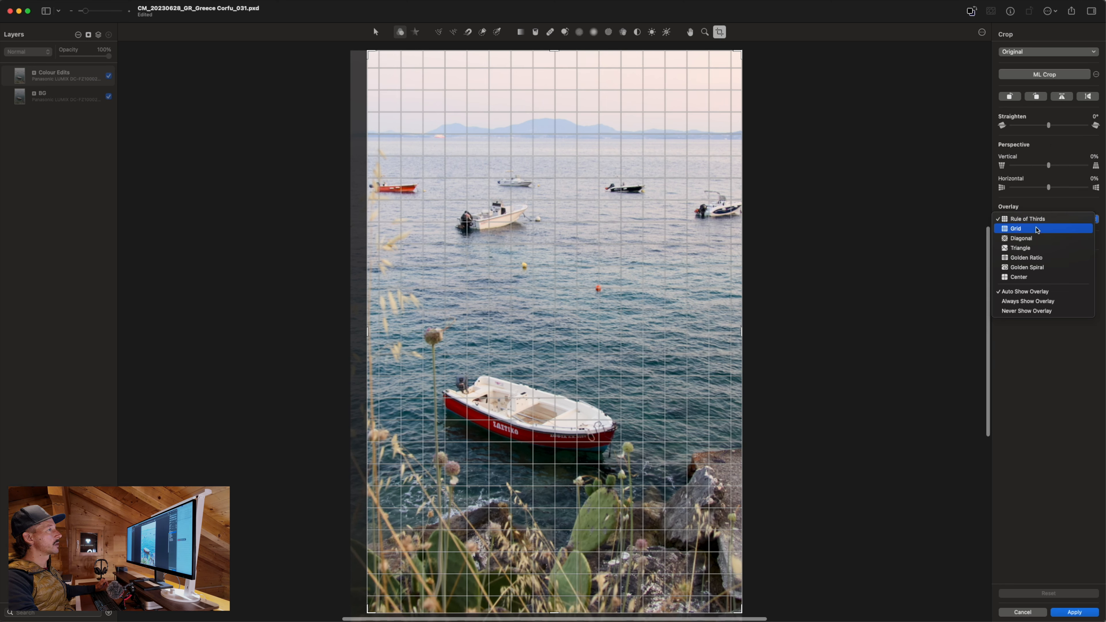
{"action": "left_click", "coordinate": [1038, 230]}
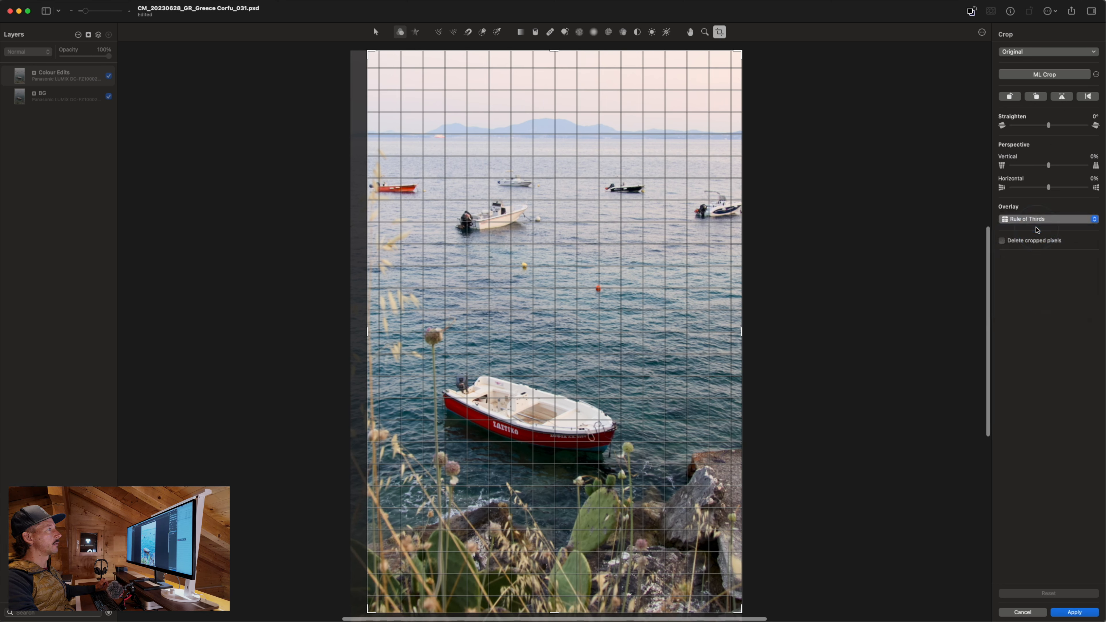
Step: Straighten the photo by -0.33° to level the horizon and apply the crop
{"action": "left_click", "coordinate": [764, 193]}
{"action": "left_click_drag", "start_coordinate": [764, 193], "coordinate": [764, 188]}
{"action": "right_click", "coordinate": [764, 185]}
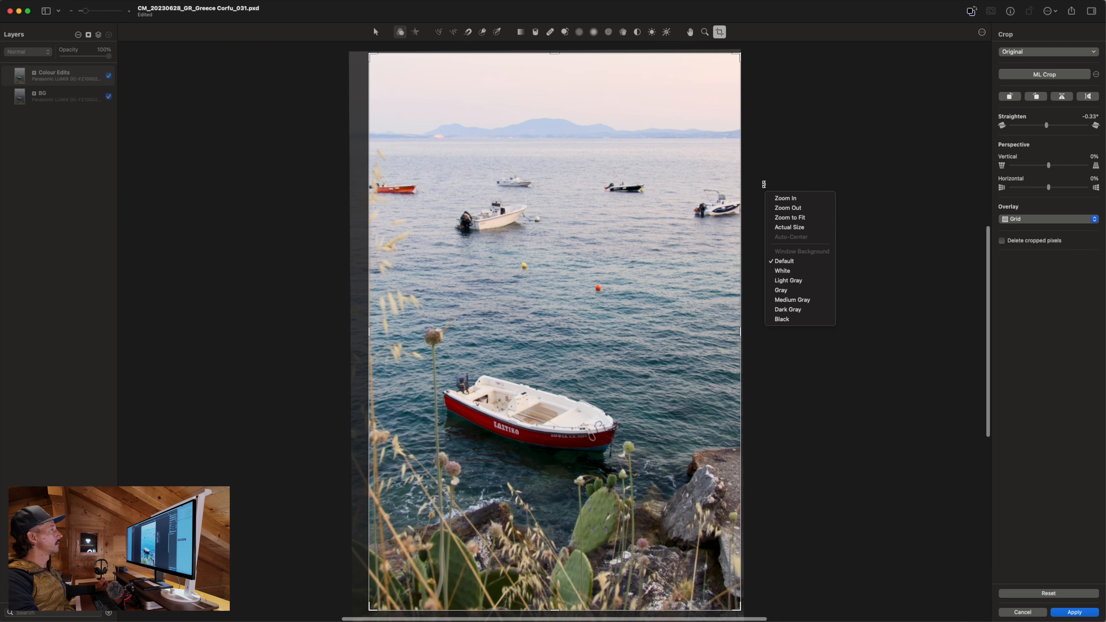
{"action": "left_click", "coordinate": [765, 177]}
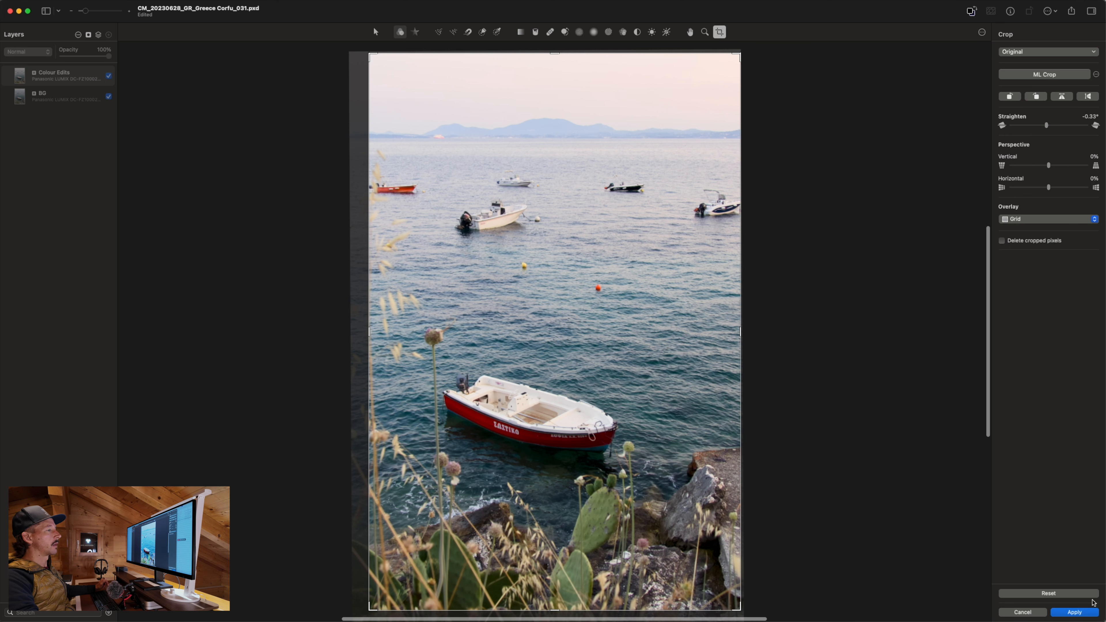
{"action": "left_click", "coordinate": [1074, 612]}
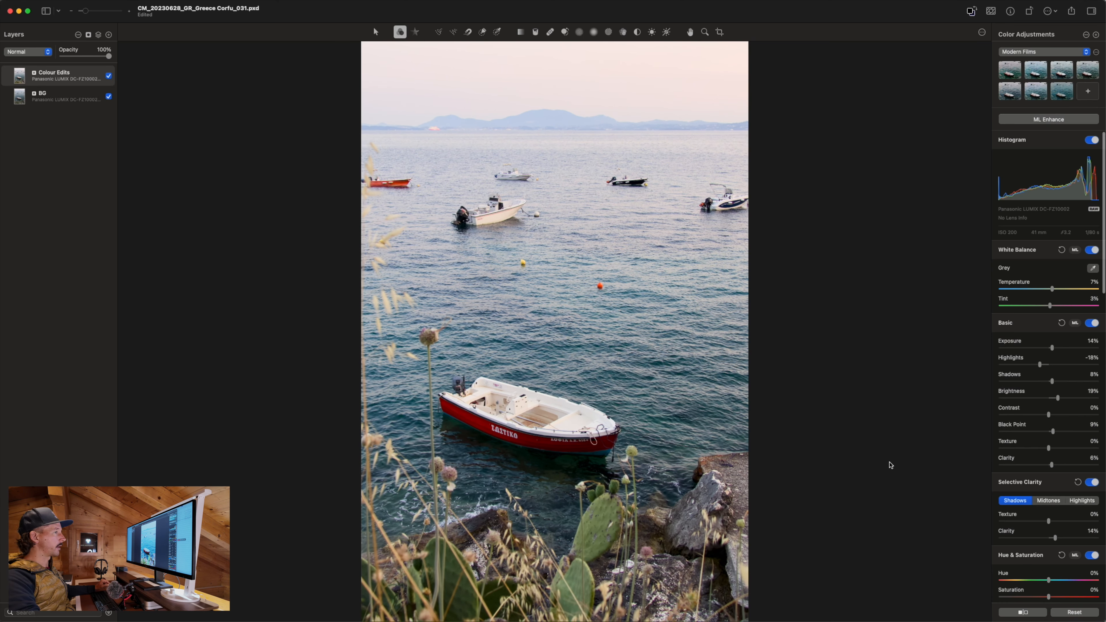
Step: Set the vignette to 12% exposure, -8% black point and 100% softness
{"action": "scroll", "coordinate": [1062, 537], "scroll_direction": "down", "scroll_amount": 15}
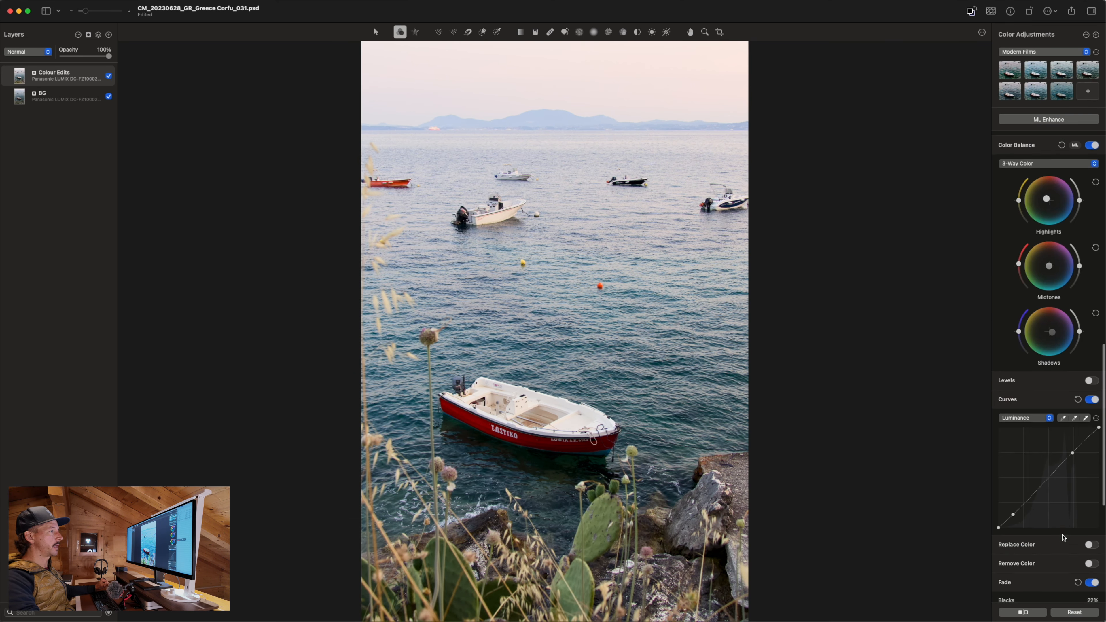
{"action": "scroll", "coordinate": [1063, 537], "scroll_direction": "down", "scroll_amount": 10}
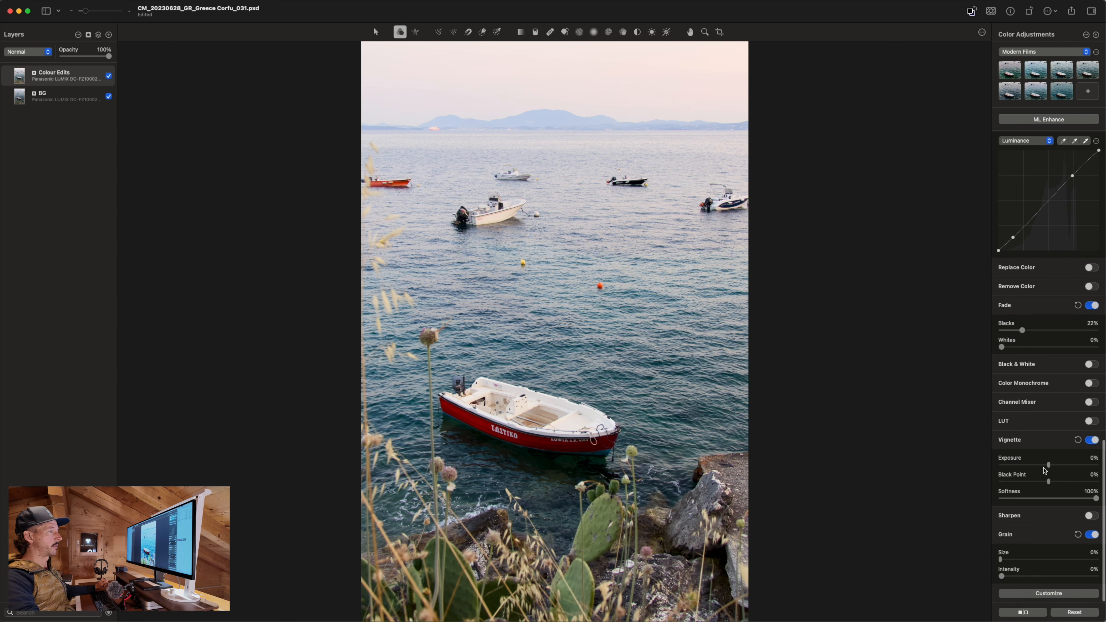
{"action": "left_click_drag", "start_coordinate": [1049, 465], "coordinate": [1037, 465]}
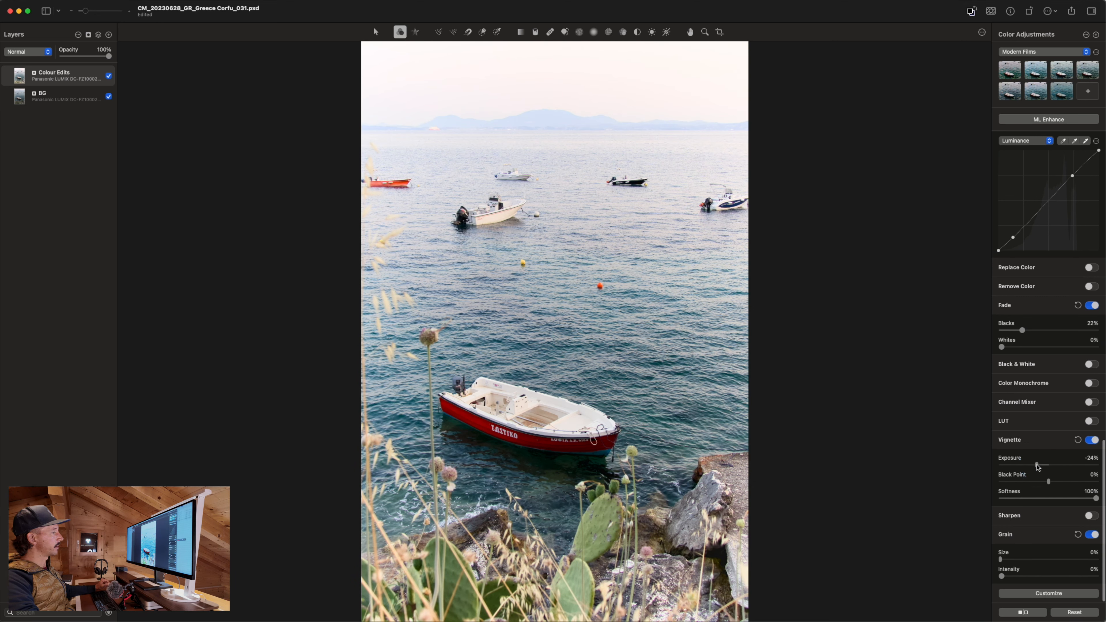
{"action": "mouse_move", "coordinate": [1037, 465]}
{"action": "left_mouse_down"}
{"action": "mouse_move", "coordinate": [1098, 465]}
{"action": "mouse_move", "coordinate": [1087, 499]}
{"action": "mouse_move", "coordinate": [1019, 503]}
{"action": "mouse_move", "coordinate": [1039, 482]}
{"action": "mouse_move", "coordinate": [1060, 483]}
{"action": "mouse_move", "coordinate": [1047, 484]}
{"action": "left_mouse_up"}
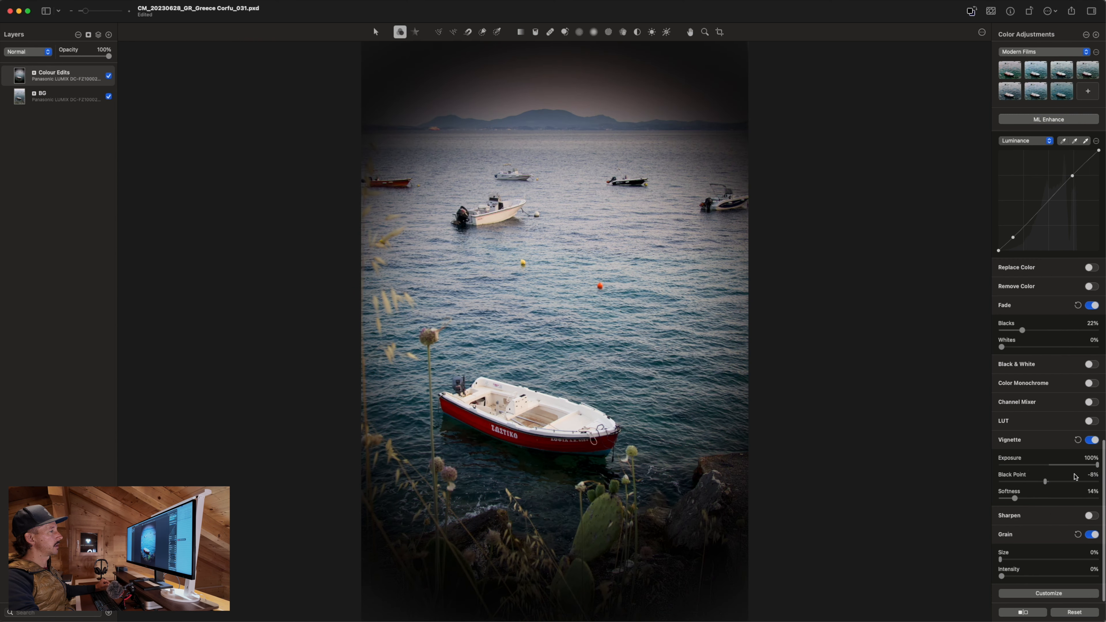
{"action": "double_click", "coordinate": [1015, 498]}
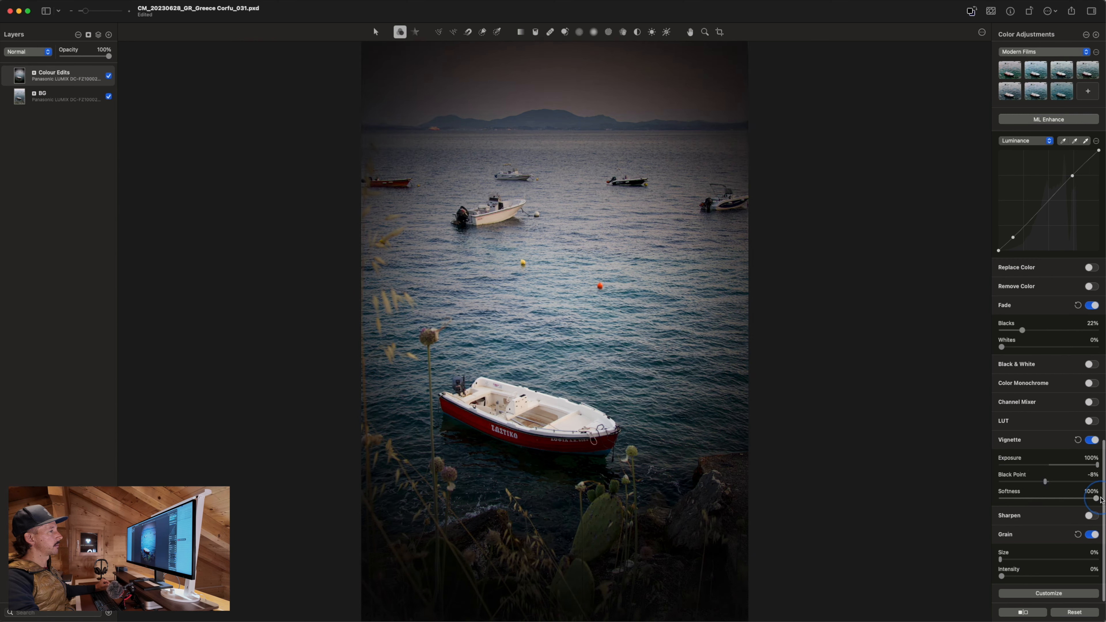
{"action": "left_click", "coordinate": [1092, 460]}
{"action": "left_click_drag", "start_coordinate": [1095, 466], "coordinate": [1055, 472]}
Step: Compare the photo with the vignette switched off and on, leaving the vignette enabled
{"action": "left_click", "coordinate": [1092, 440]}
{"action": "left_click", "coordinate": [1092, 440]}
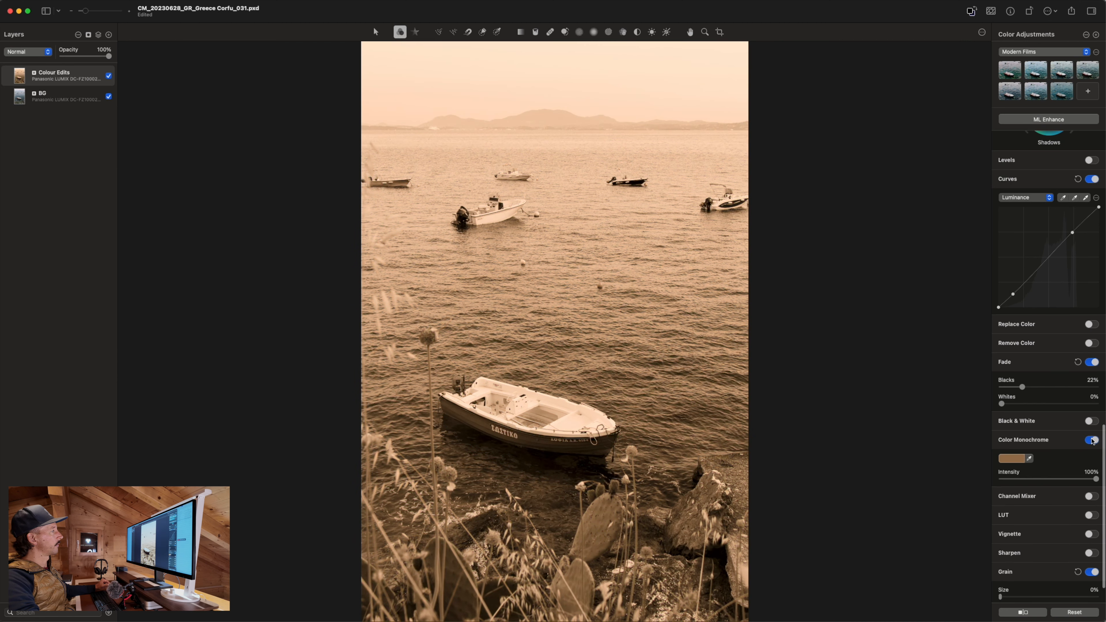
{"action": "left_click", "coordinate": [1092, 440]}
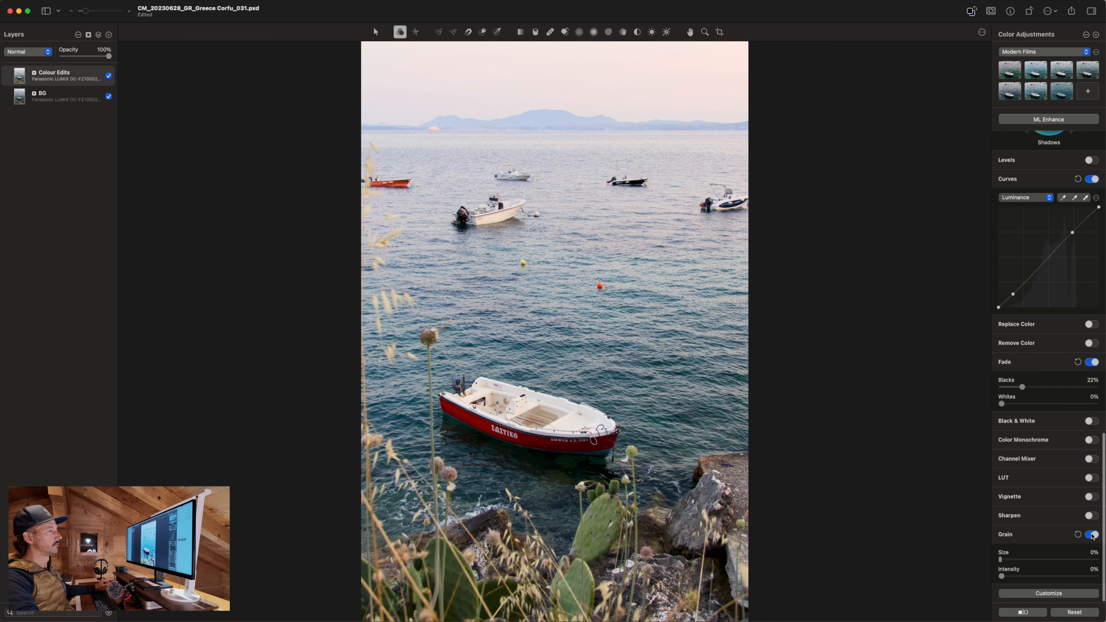
{"action": "left_click", "coordinate": [1092, 495]}
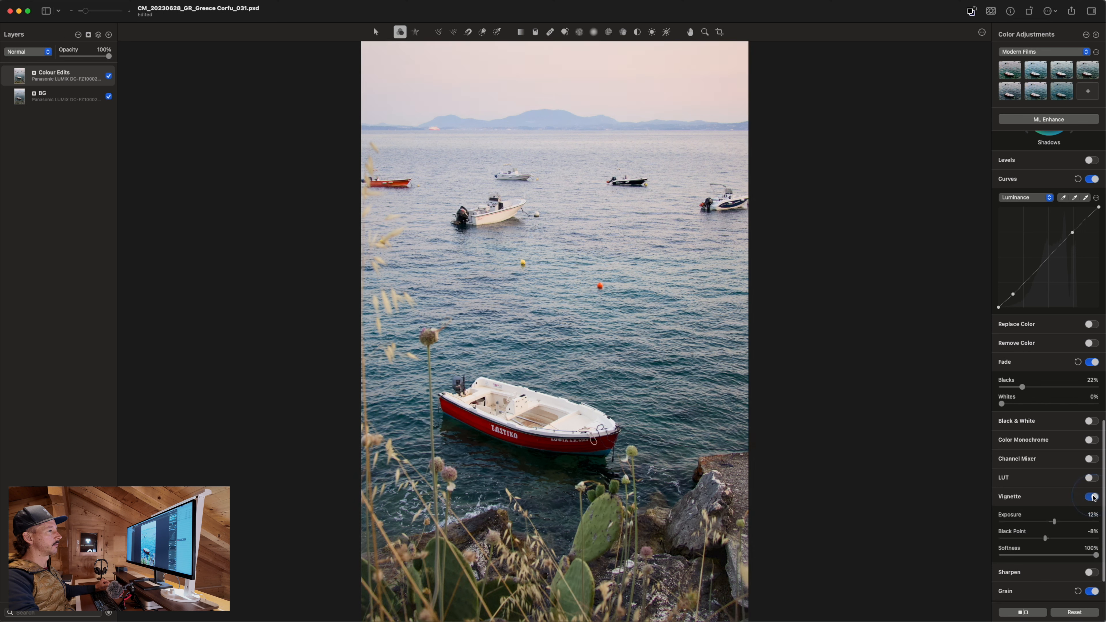
{"action": "left_click", "coordinate": [1092, 496]}
{"action": "left_click", "coordinate": [1092, 497]}
{"action": "left_click", "coordinate": [1092, 497]}
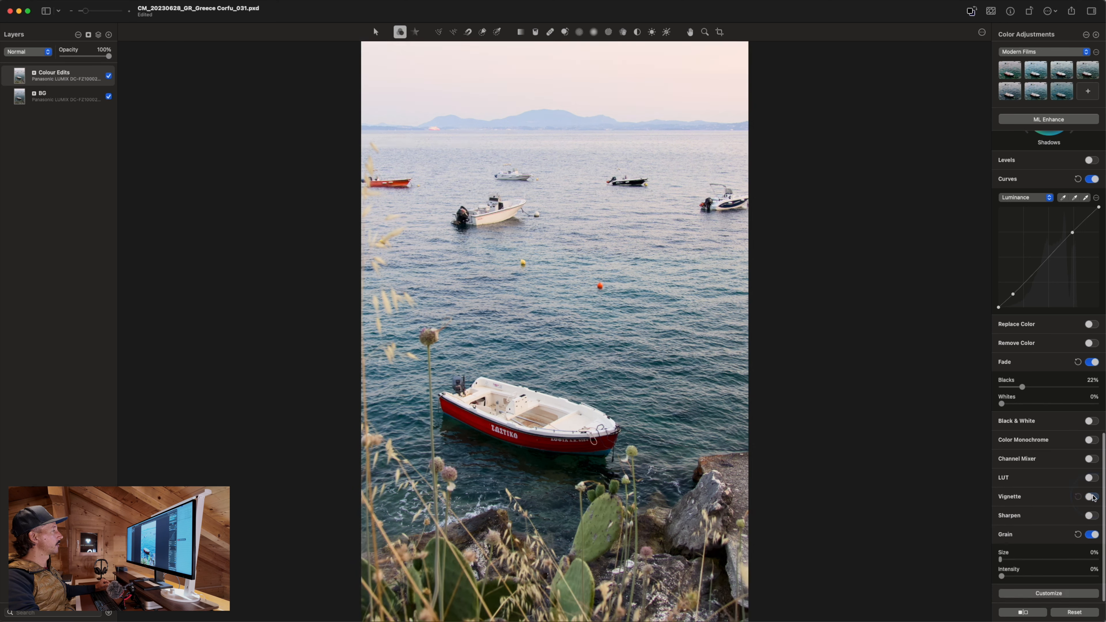
{"action": "left_click", "coordinate": [1092, 496]}
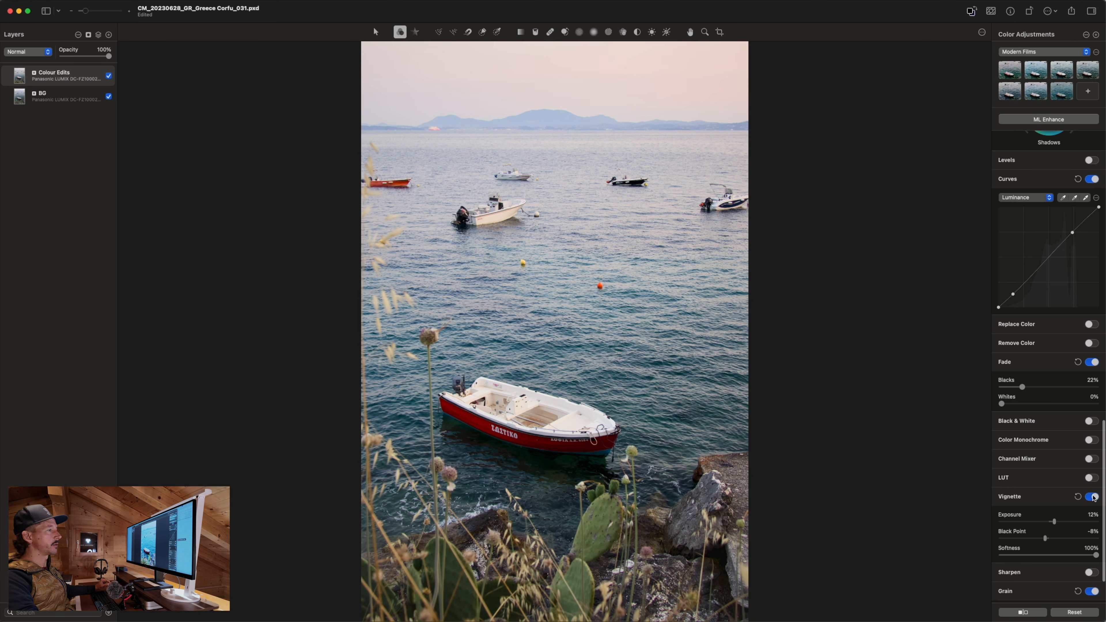
Step: Enable the Sharpen adjustment and compare the red boat's detail with it switched off and on, leaving it enabled
{"action": "scroll", "coordinate": [1048, 570], "scroll_direction": "down", "scroll_amount": 3}
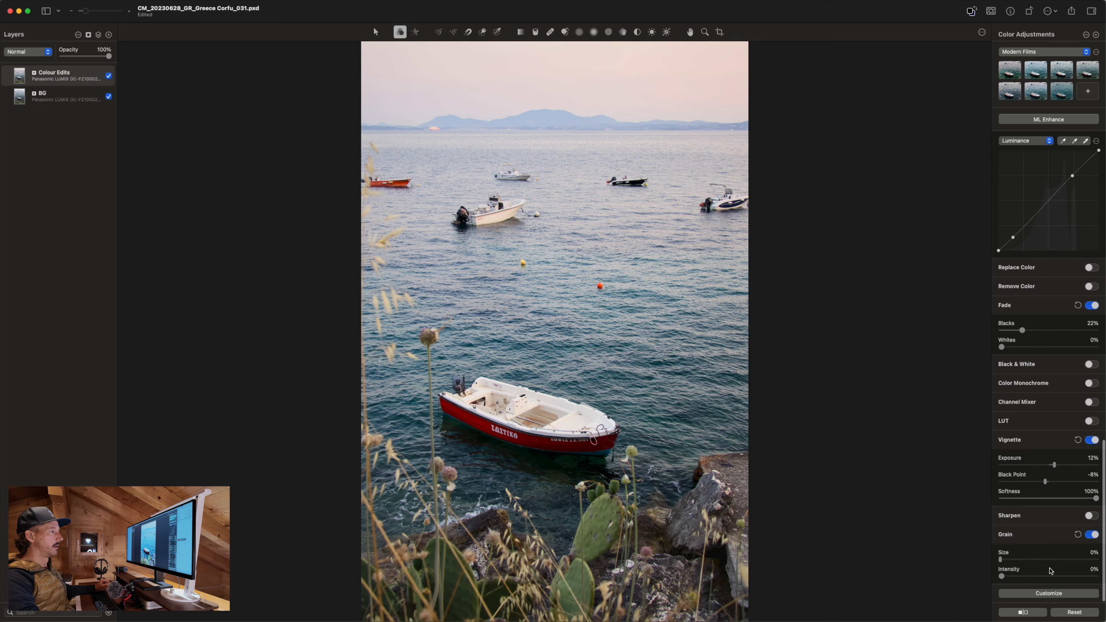
{"action": "key", "text": "super+1"}
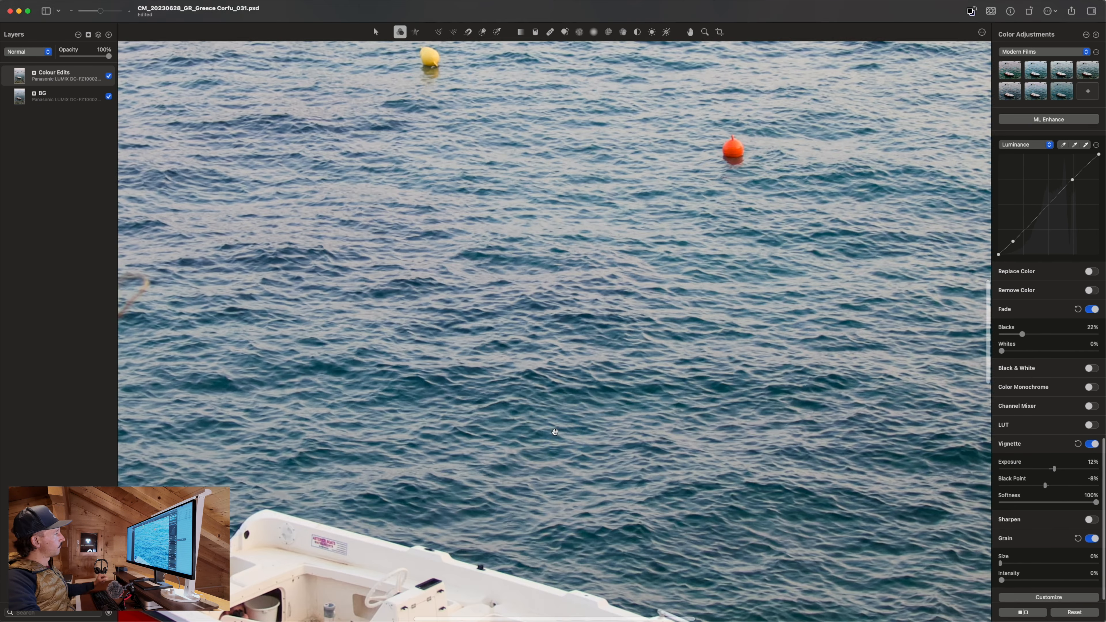
{"action": "left_click_drag", "start_coordinate": [540, 431], "coordinate": [548, 298]}
{"action": "left_click_drag", "start_coordinate": [548, 503], "coordinate": [546, 325]}
{"action": "left_click_drag", "start_coordinate": [540, 412], "coordinate": [595, 420]}
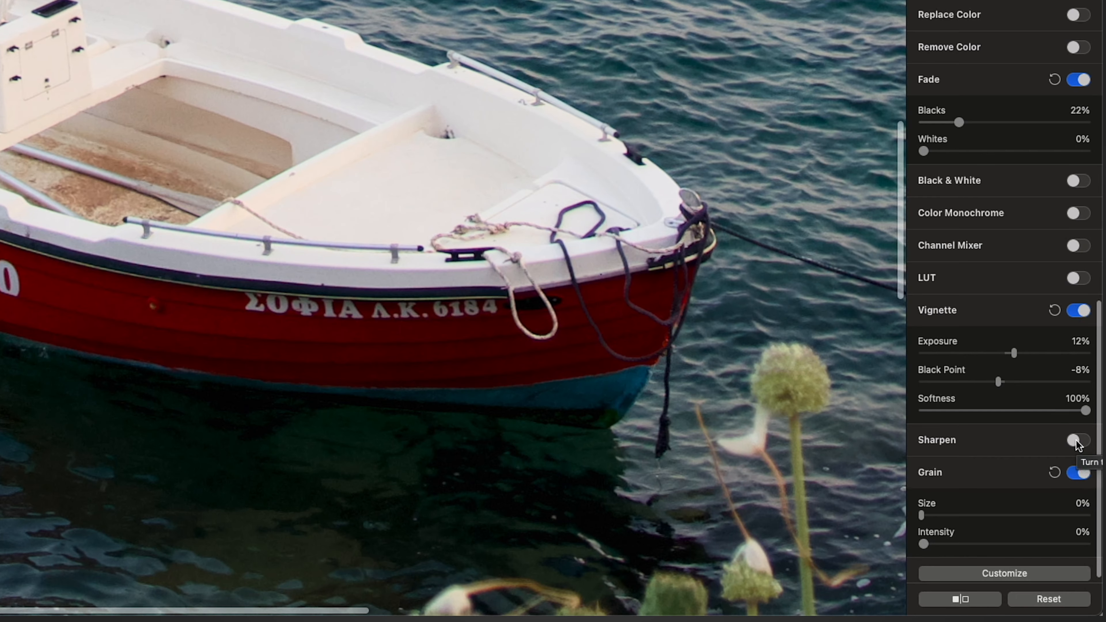
{"action": "left_click", "coordinate": [1077, 441]}
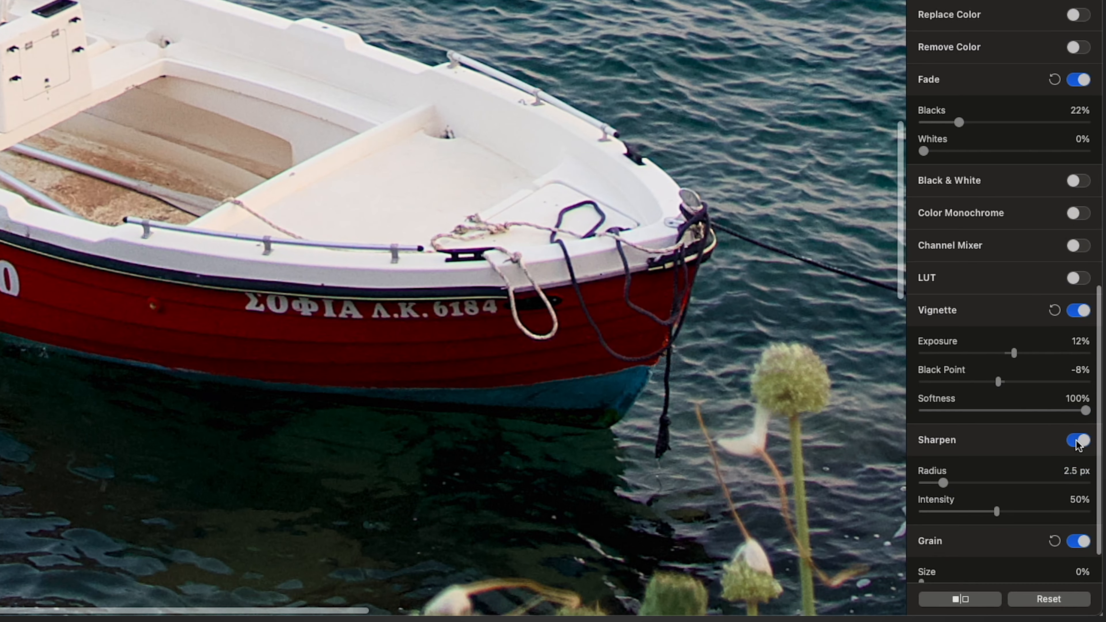
{"action": "left_click", "coordinate": [1076, 440]}
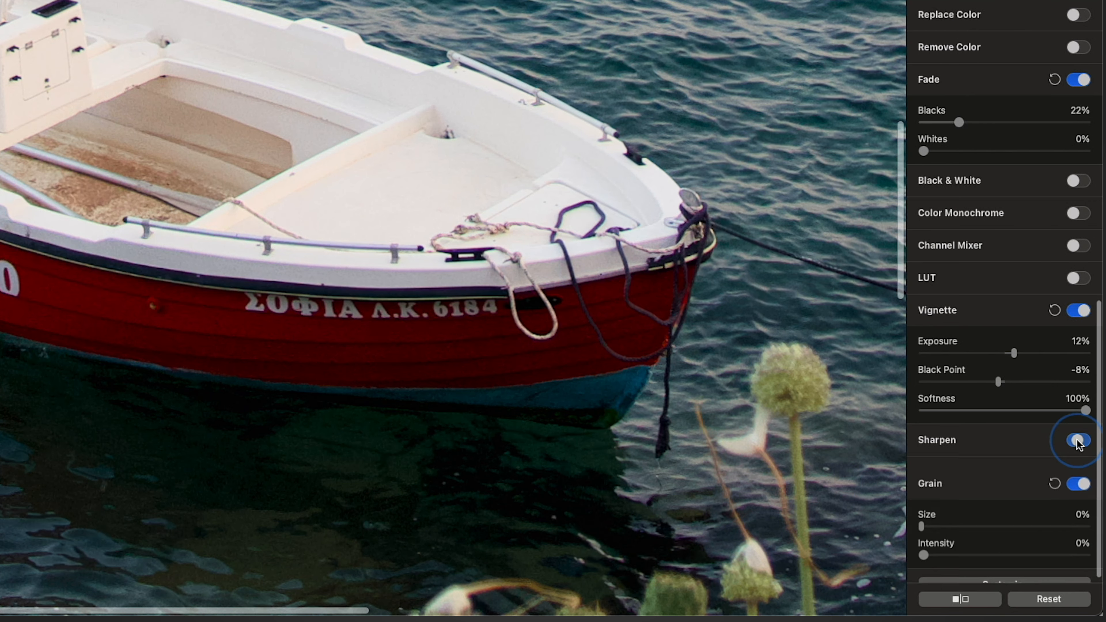
{"action": "left_click", "coordinate": [1077, 441]}
{"action": "left_click", "coordinate": [1077, 441]}
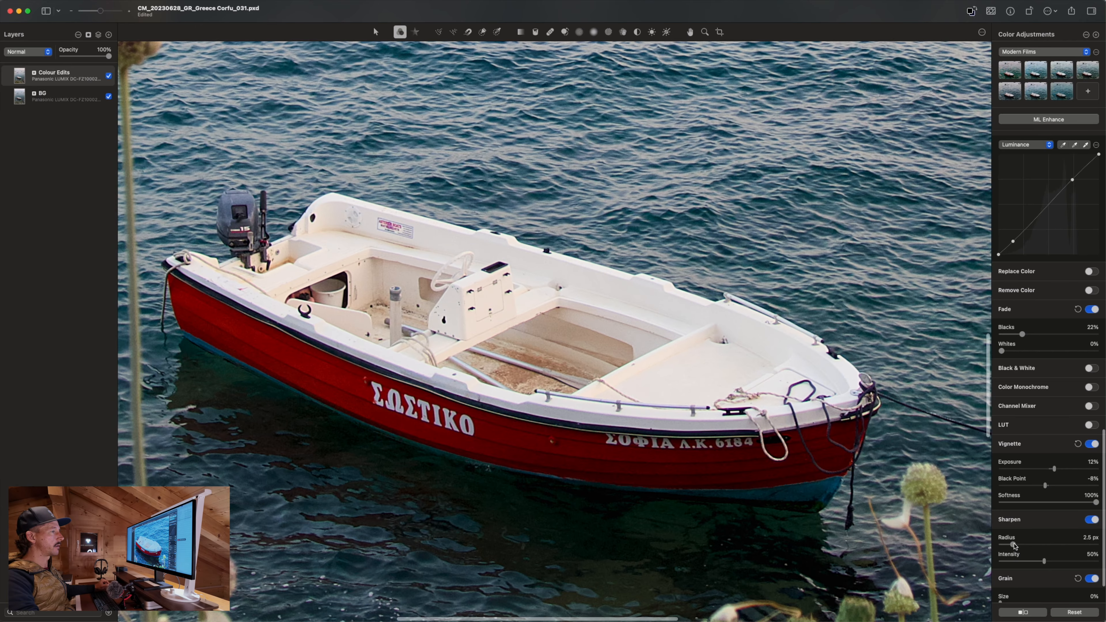
Step: Set the sharpening radius to 0.5 px and compare the boat with sharpening off and on, leaving it enabled
{"action": "left_click_drag", "start_coordinate": [1003, 537], "coordinate": [1007, 557]}
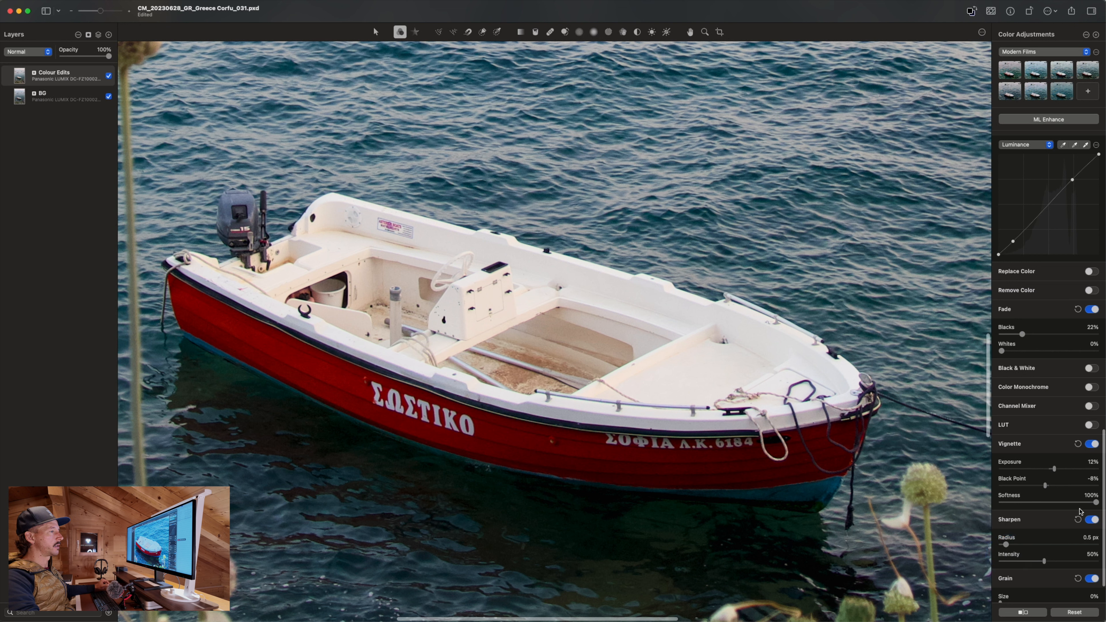
{"action": "left_click", "coordinate": [1089, 521]}
{"action": "left_click", "coordinate": [1090, 521]}
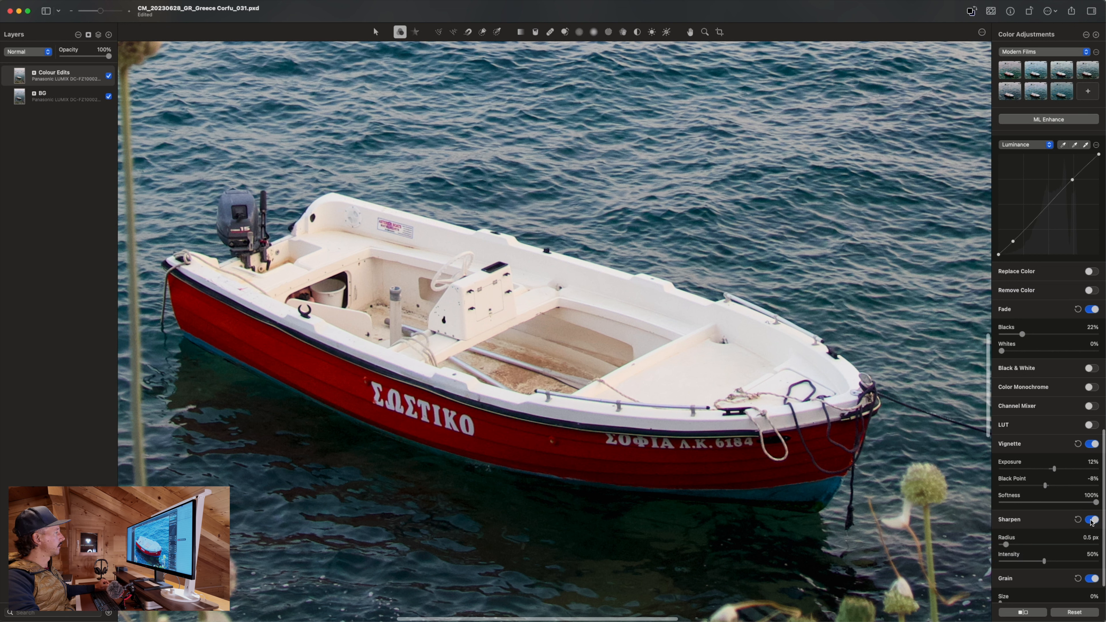
{"action": "left_click", "coordinate": [1090, 521]}
{"action": "left_click", "coordinate": [1090, 520]}
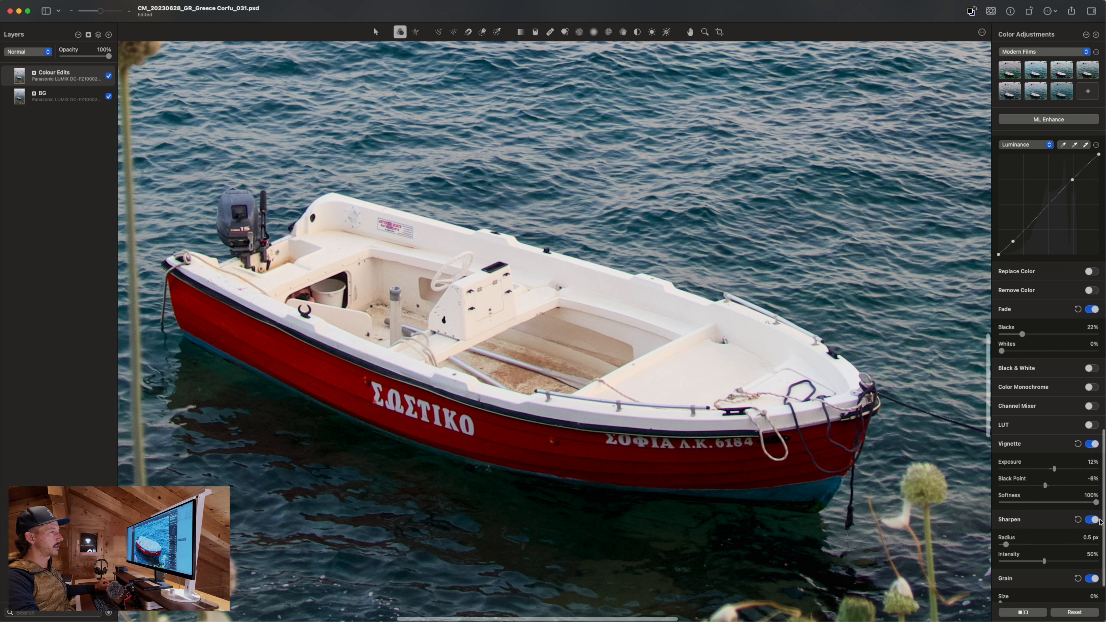
Step: Set the sharpening intensity to 75%, check the boat with sharpening off and on, and return to the full photo
{"action": "left_click", "coordinate": [1052, 564]}
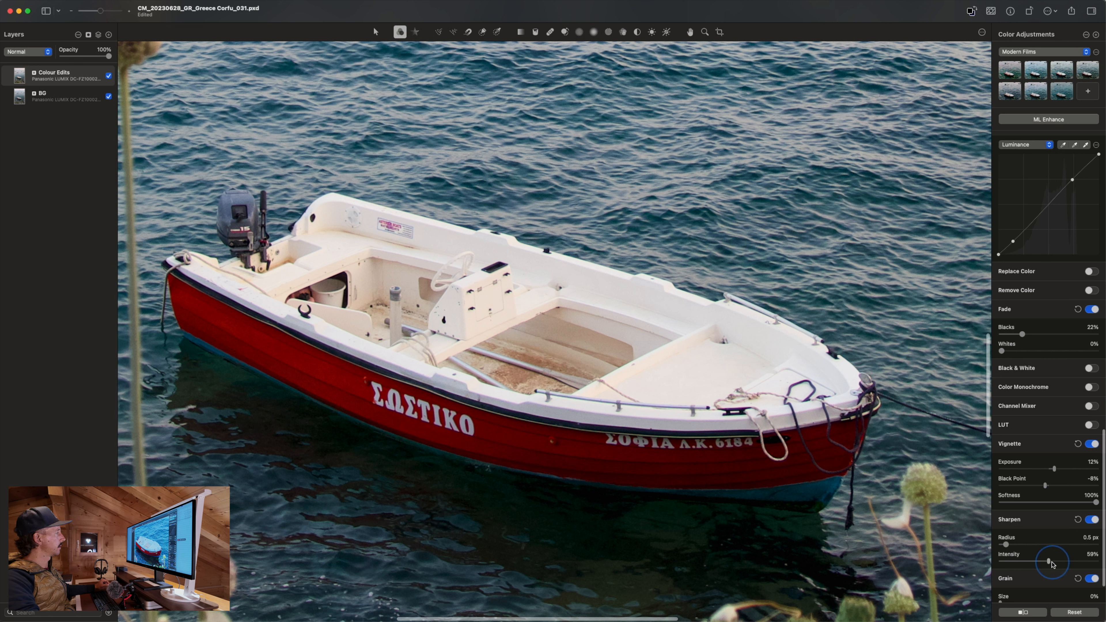
{"action": "left_click_drag", "start_coordinate": [1052, 564], "coordinate": [1058, 566]}
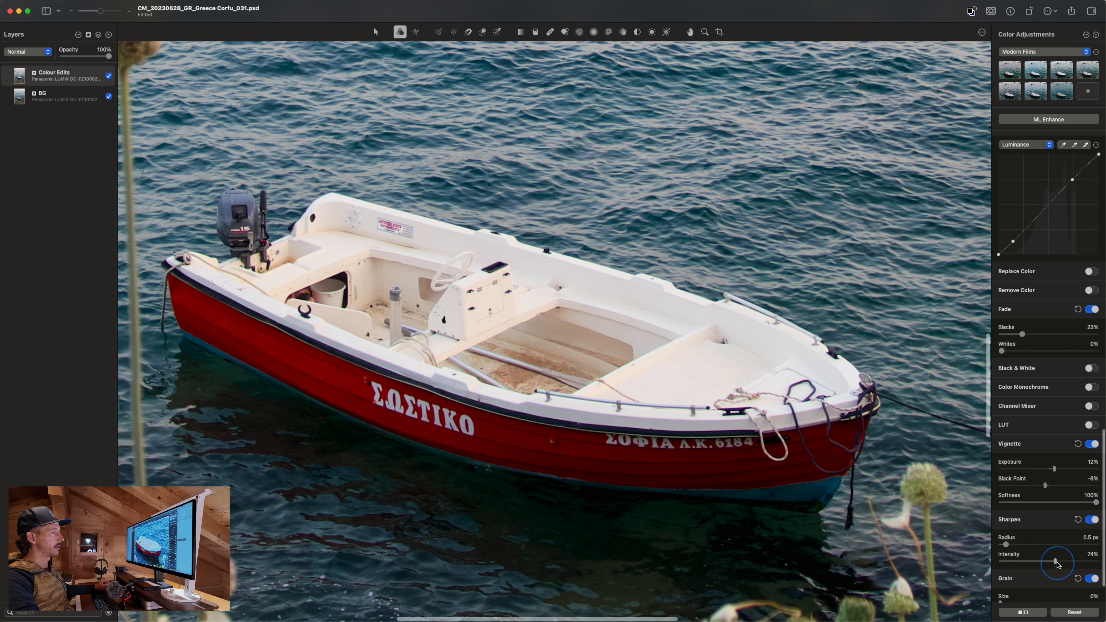
{"action": "left_click", "coordinate": [1092, 520]}
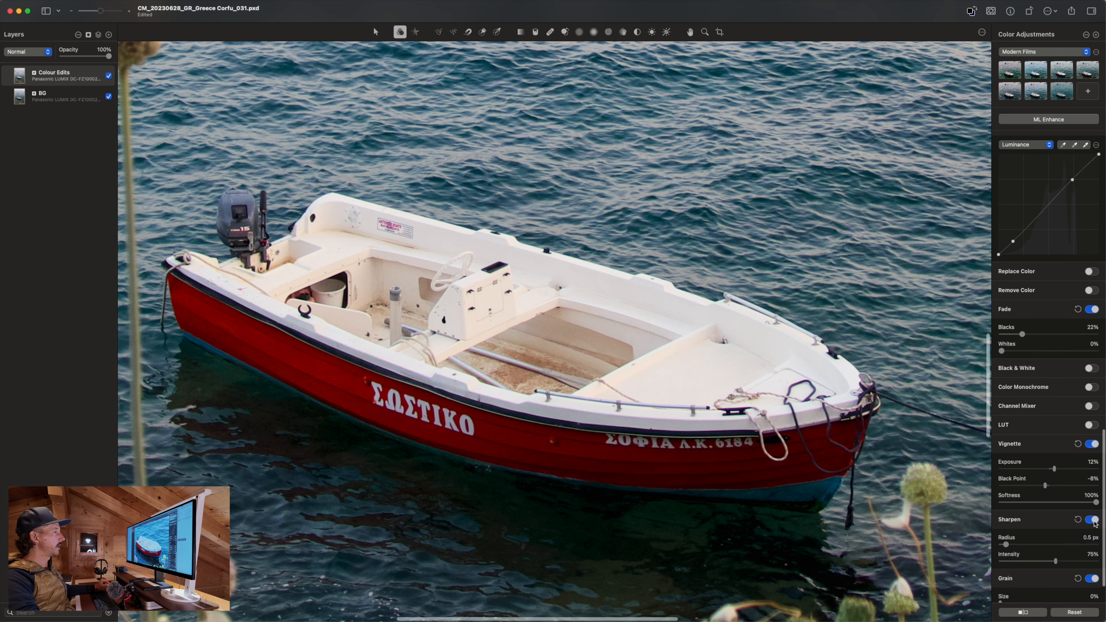
{"action": "left_click", "coordinate": [1092, 520]}
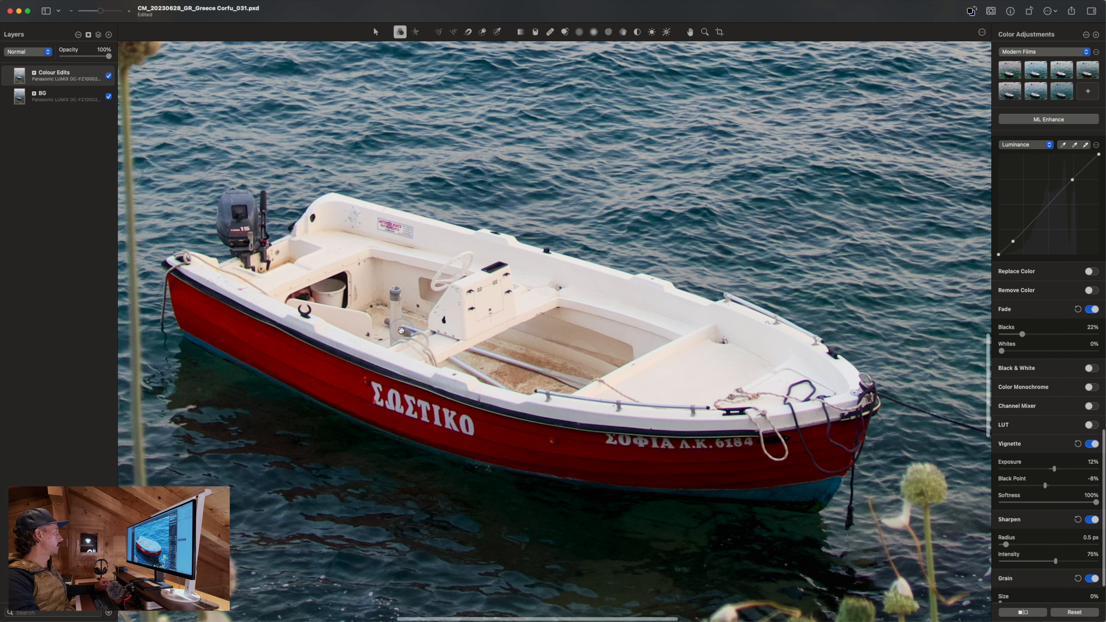
{"action": "key", "text": "super+9"}
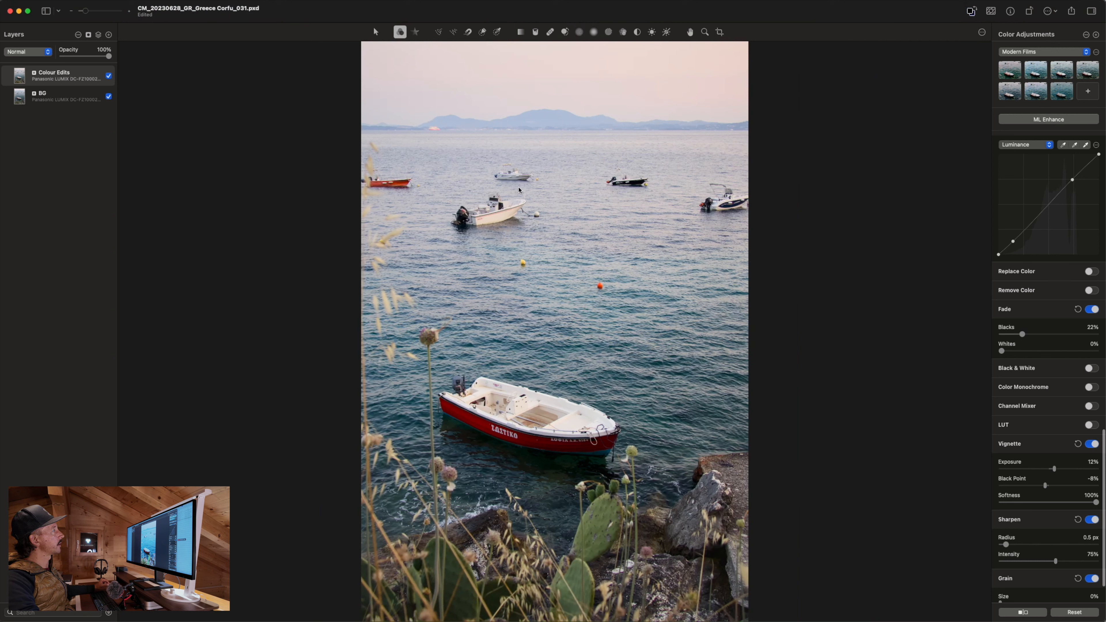
Step: Review the colour adjustments, compare the photo with its version in Lightroom Classic, and switch back to Pixelmator Pro
{"action": "scroll", "coordinate": [1032, 588], "scroll_direction": "down", "scroll_amount": 2}
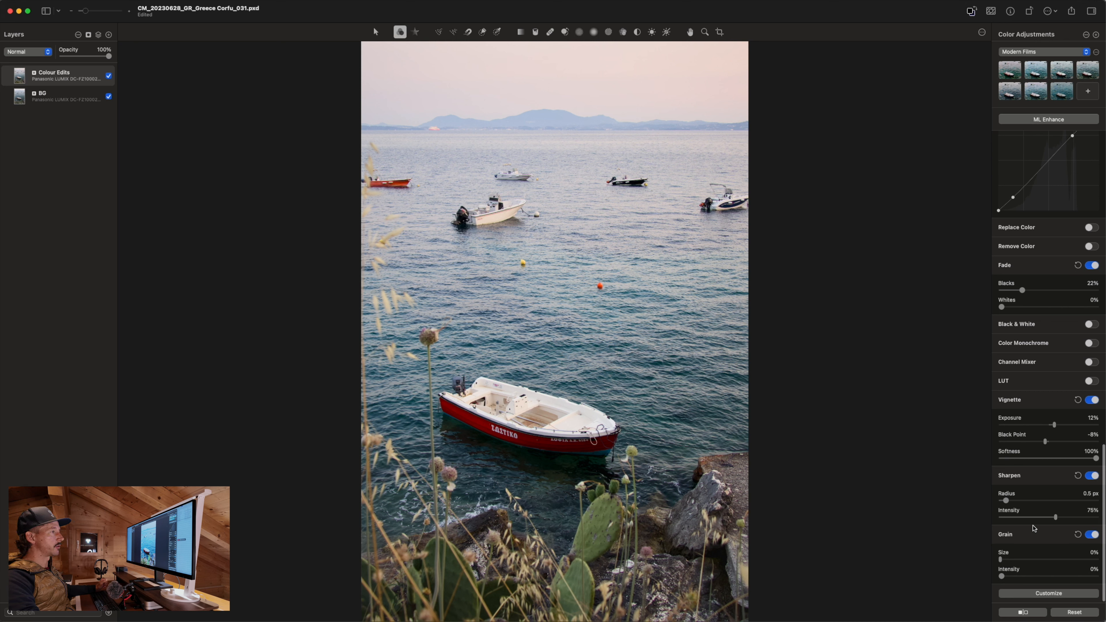
{"action": "scroll", "coordinate": [1046, 575], "scroll_direction": "up", "scroll_amount": 1}
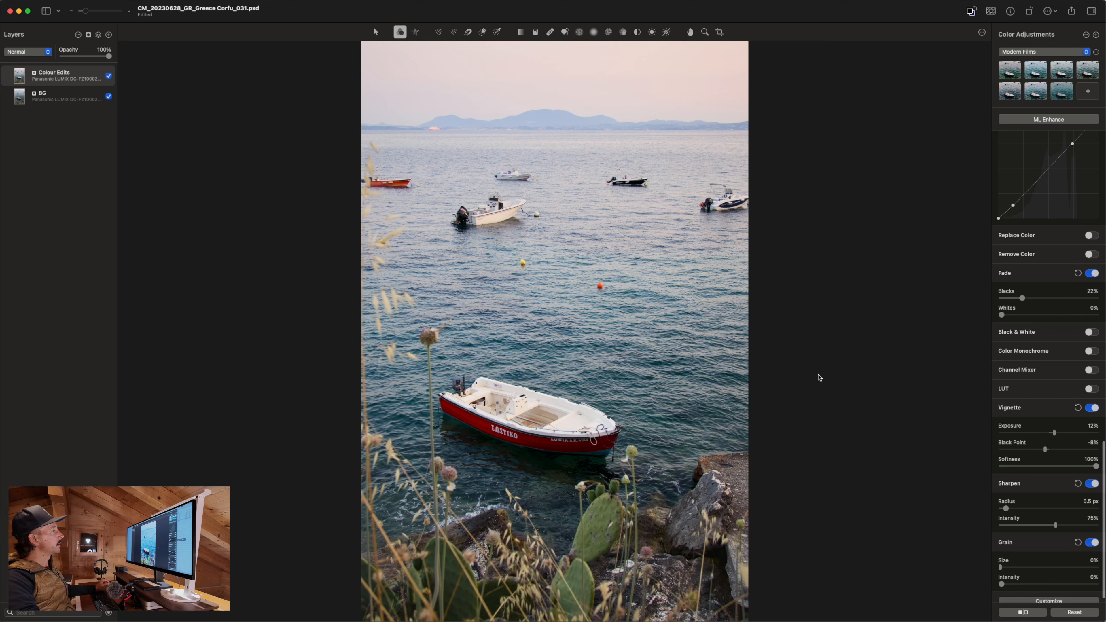
{"action": "scroll", "coordinate": [1046, 510], "scroll_direction": "up", "scroll_amount": 10}
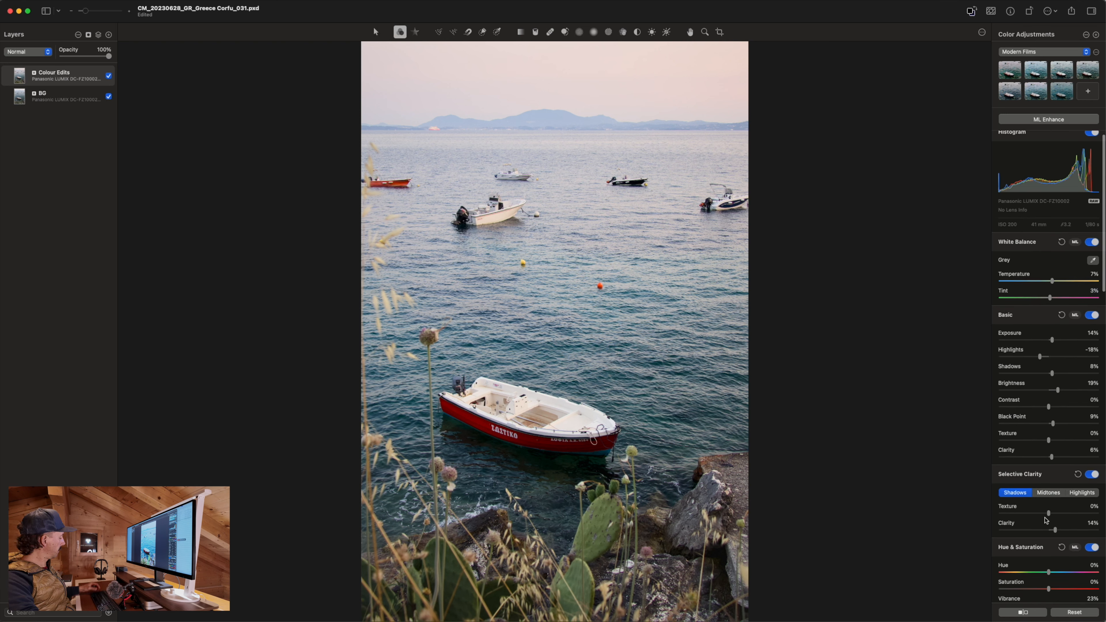
{"action": "key", "text": "super+Tab"}
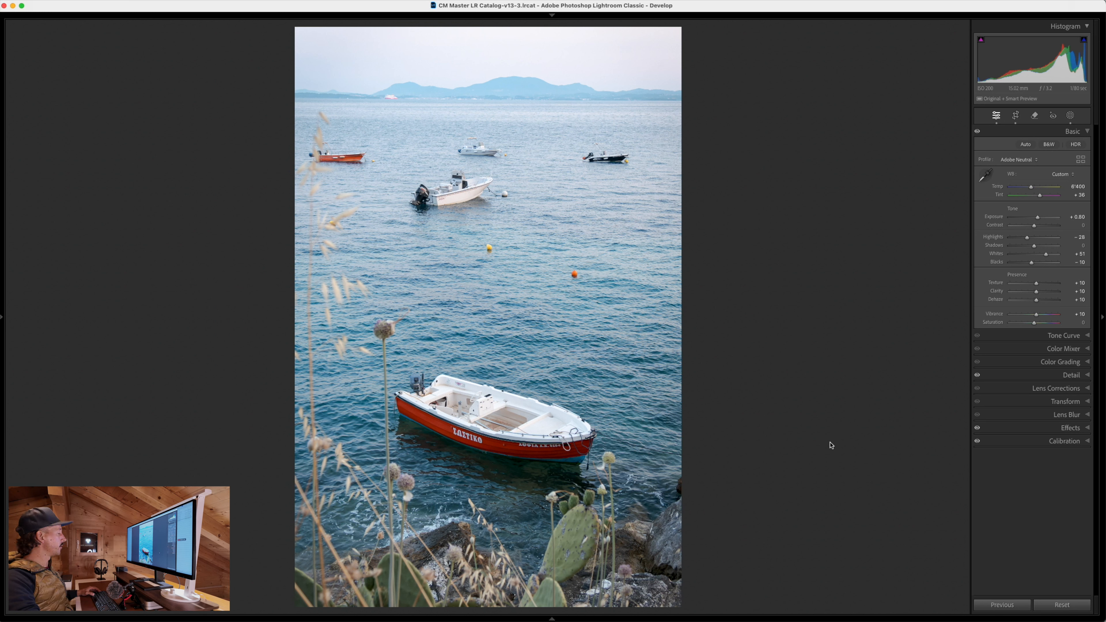
{"action": "key", "text": "super+Tab"}
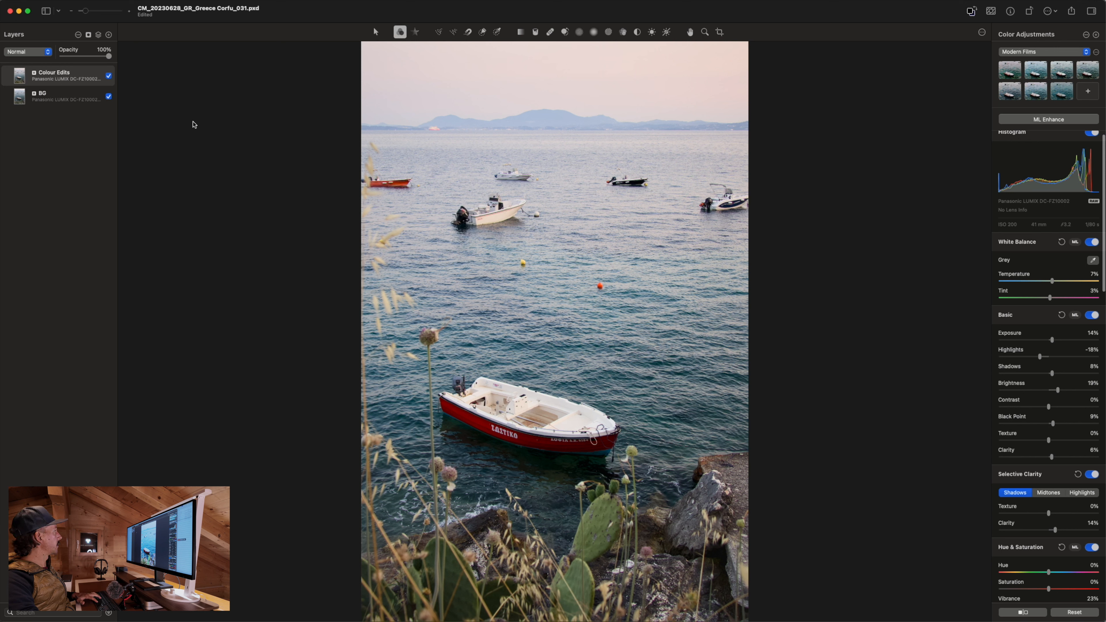
Step: Duplicate the Colour Edits layer and rename the copy as Selective Edits
{"action": "key", "text": "super+j"}
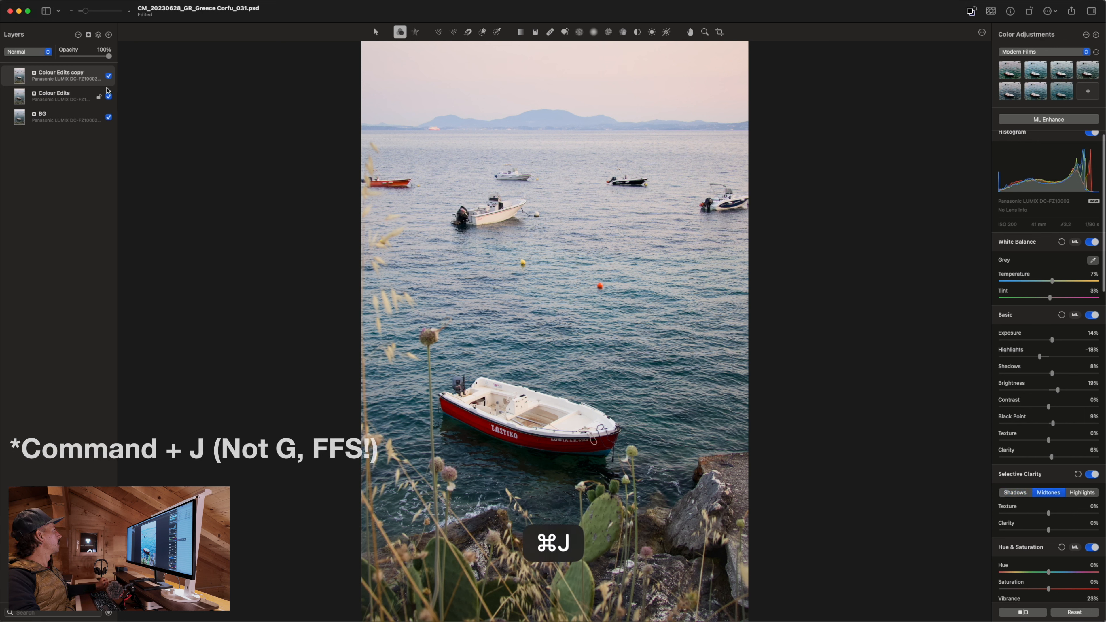
{"action": "double_click", "coordinate": [81, 72]}
{"action": "type", "text": "S"}
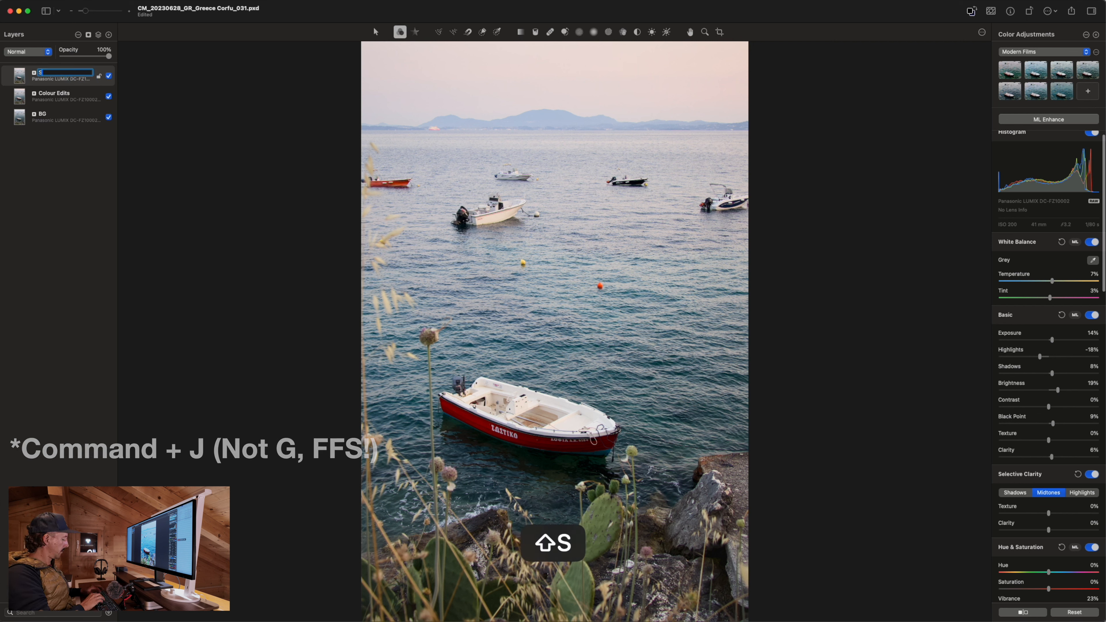
{"action": "type", "text": "electiv"}
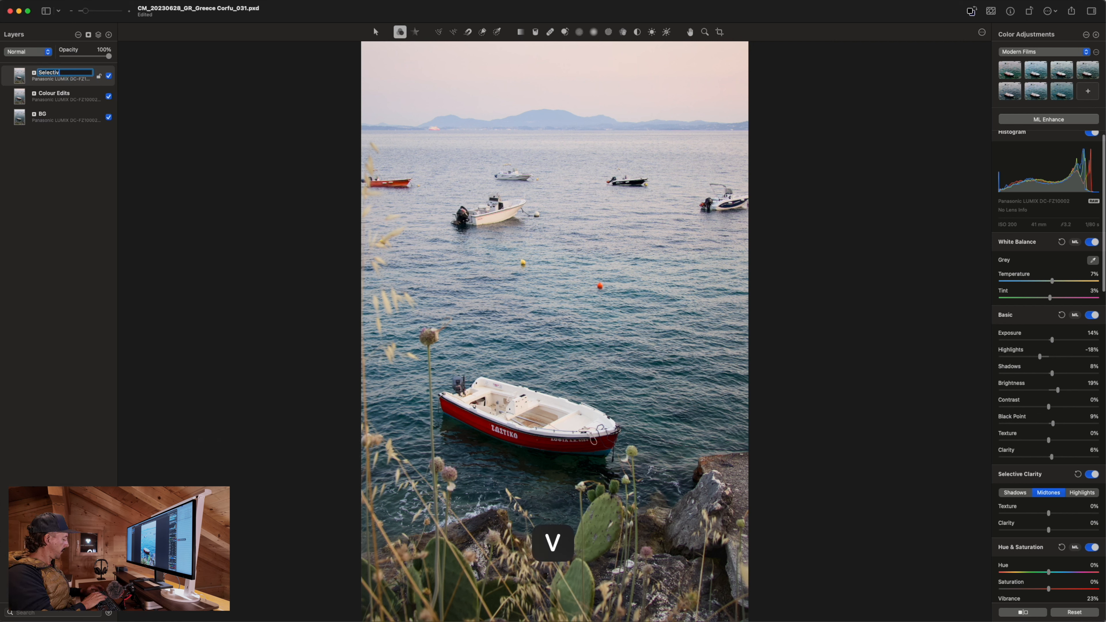
{"action": "type", "text": "e Edits"}
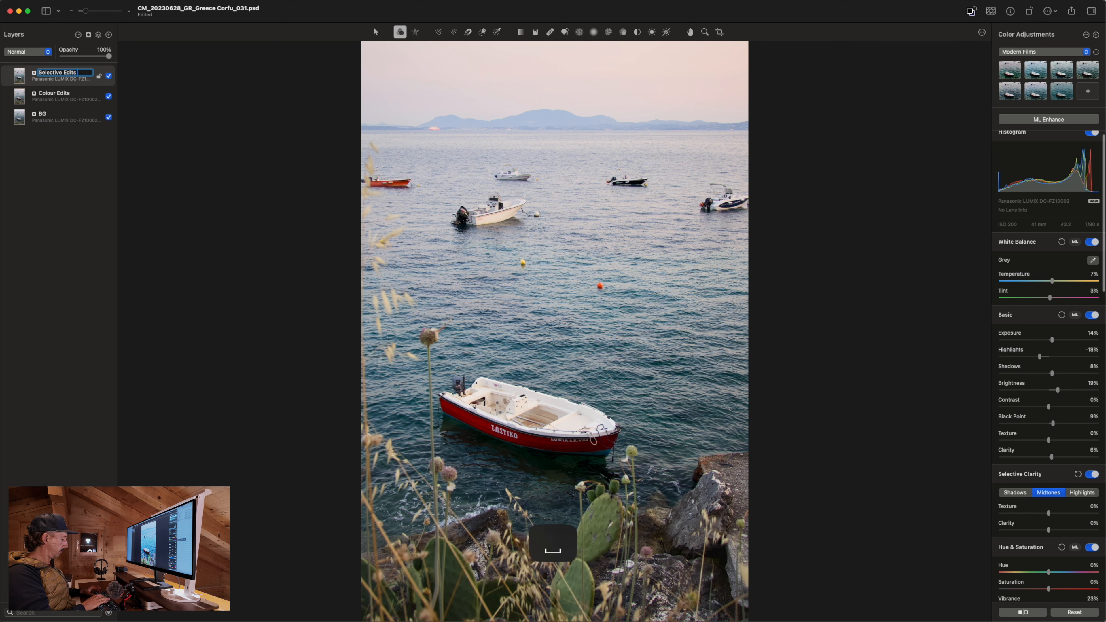
{"action": "key", "text": "BackSpace"}
{"action": "key", "text": "BackSpace"}
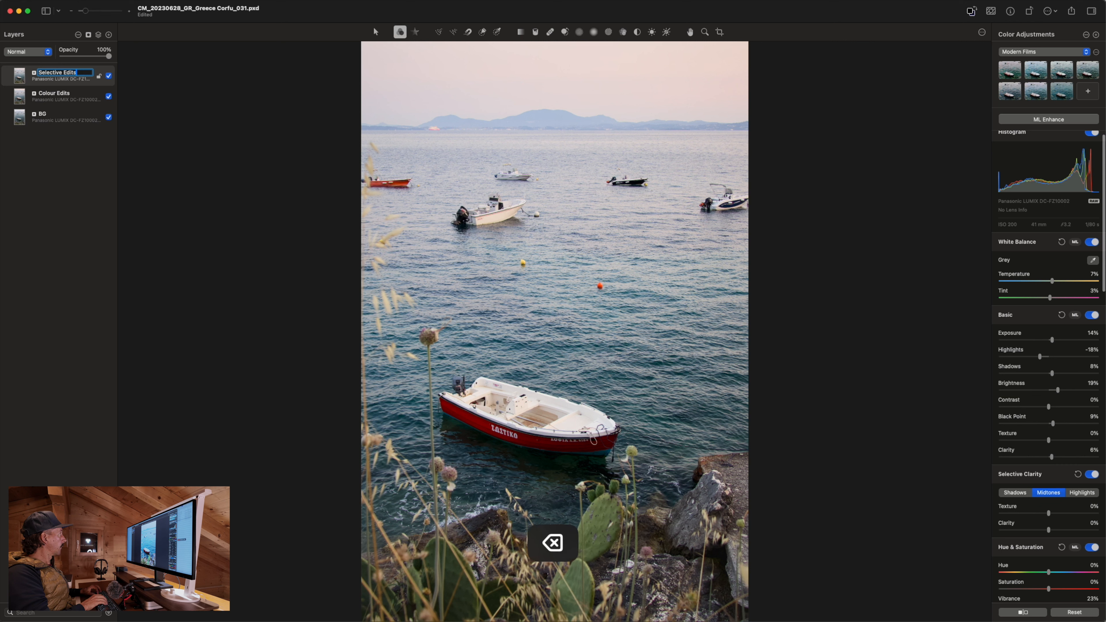
{"action": "key", "text": "Return"}
Step: Hide the Selective Edits layer and compare the photo with Colour Edits off and on, keeping that layer at 100% opacity
{"action": "left_click", "coordinate": [109, 75]}
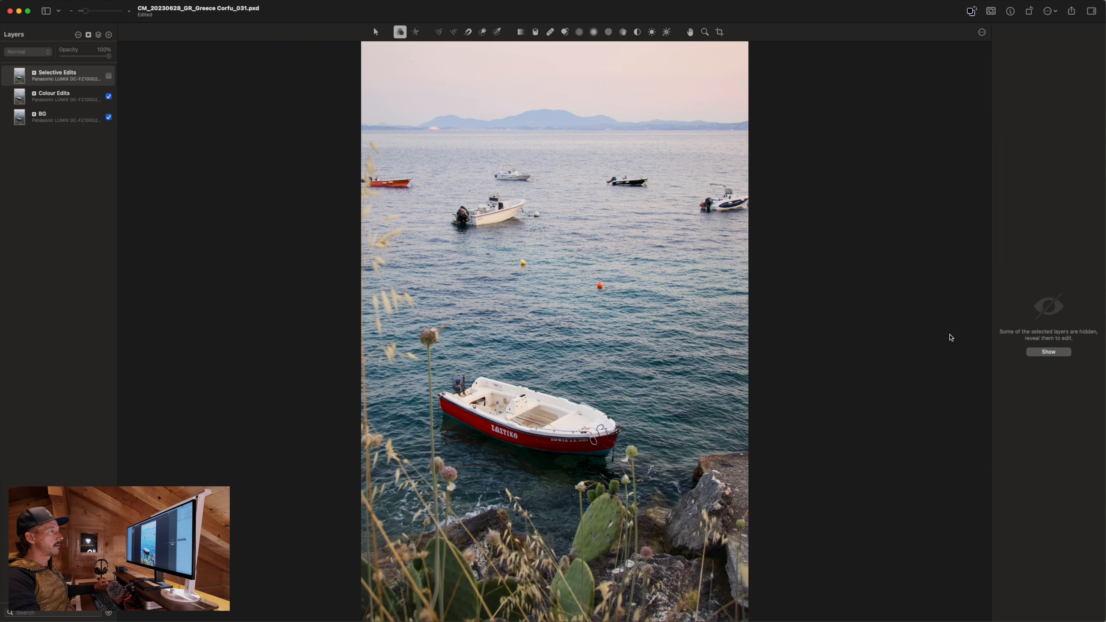
{"action": "left_click", "coordinate": [61, 93]}
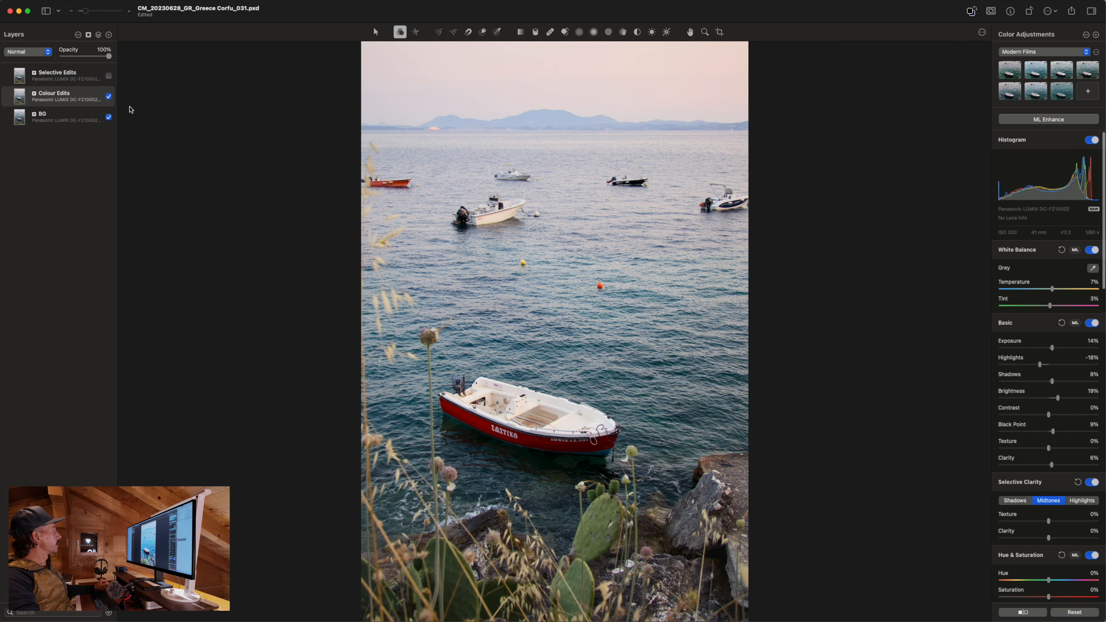
{"action": "left_click", "coordinate": [1037, 614]}
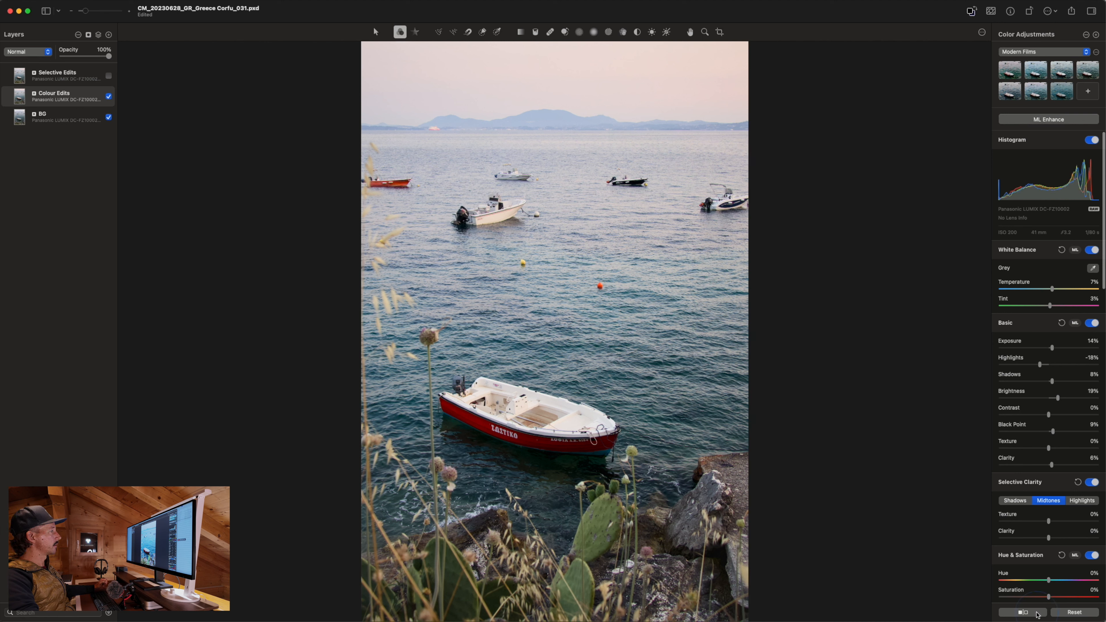
{"action": "left_click", "coordinate": [108, 97]}
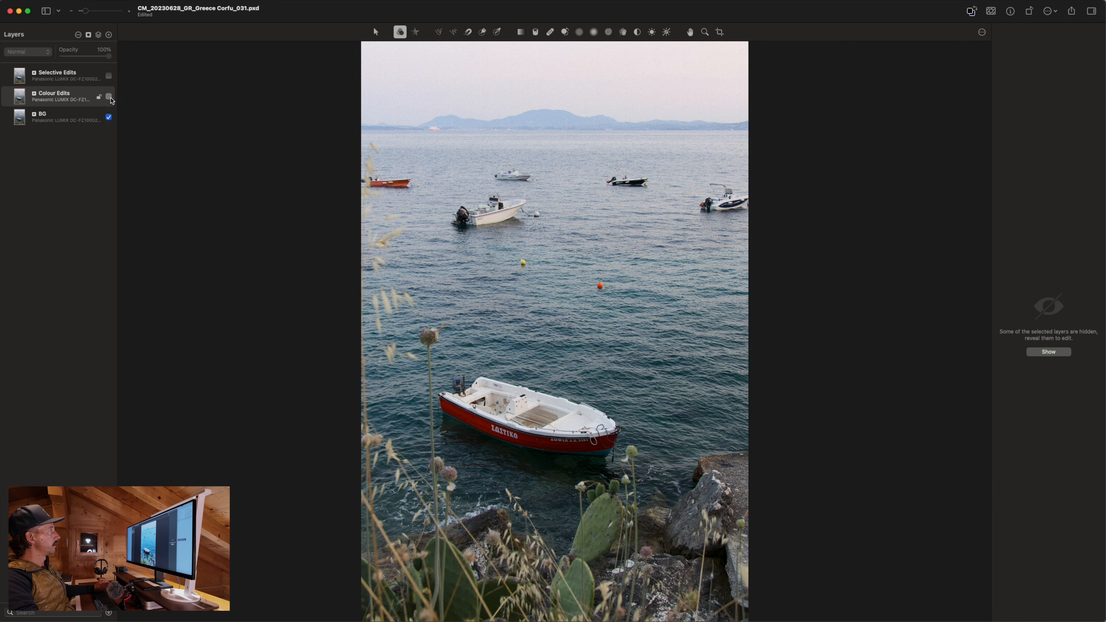
{"action": "left_click", "coordinate": [109, 97]}
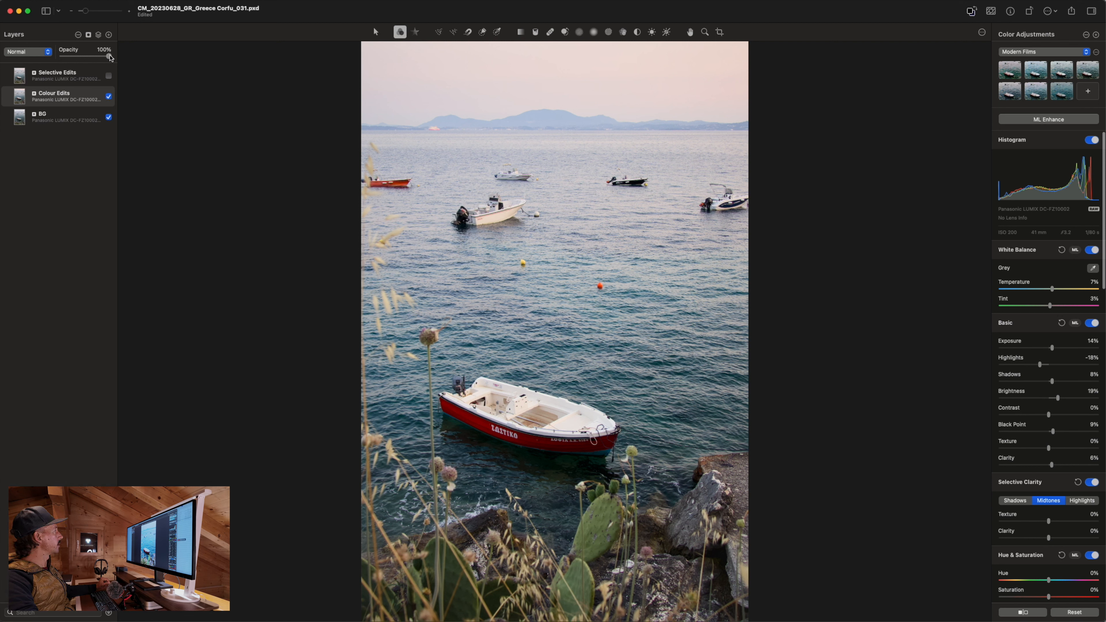
{"action": "mouse_move", "coordinate": [110, 57]}
{"action": "left_mouse_down"}
{"action": "mouse_move", "coordinate": [39, 55]}
{"action": "mouse_move", "coordinate": [114, 57]}
{"action": "left_mouse_up"}
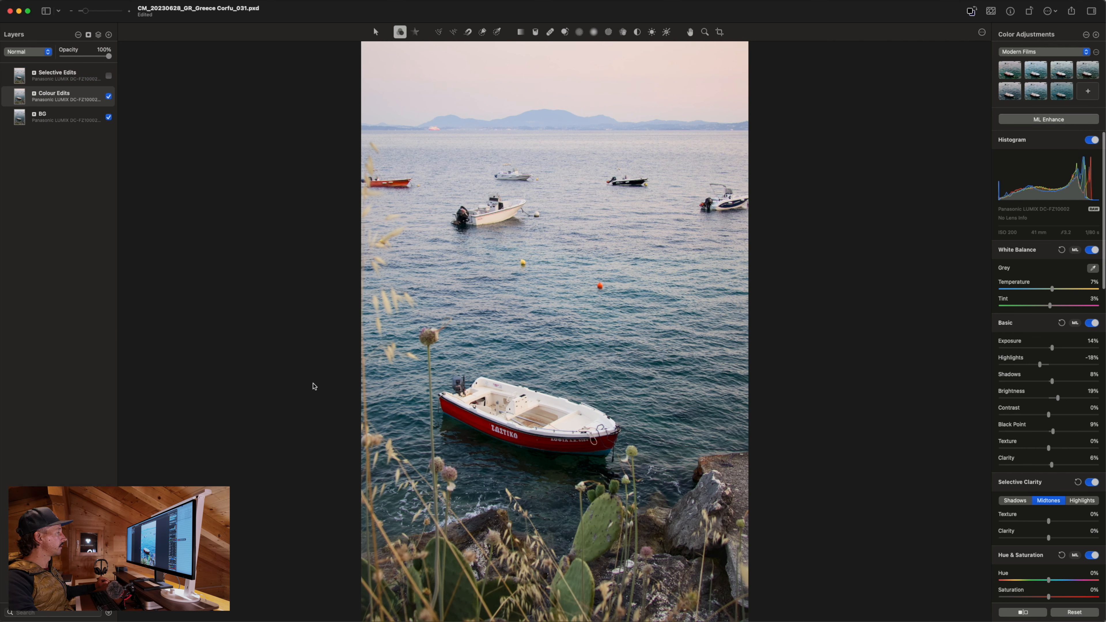
Step: Select the Selective Edits layer and make it visible again, checking it against the layers below
{"action": "left_click", "coordinate": [87, 77]}
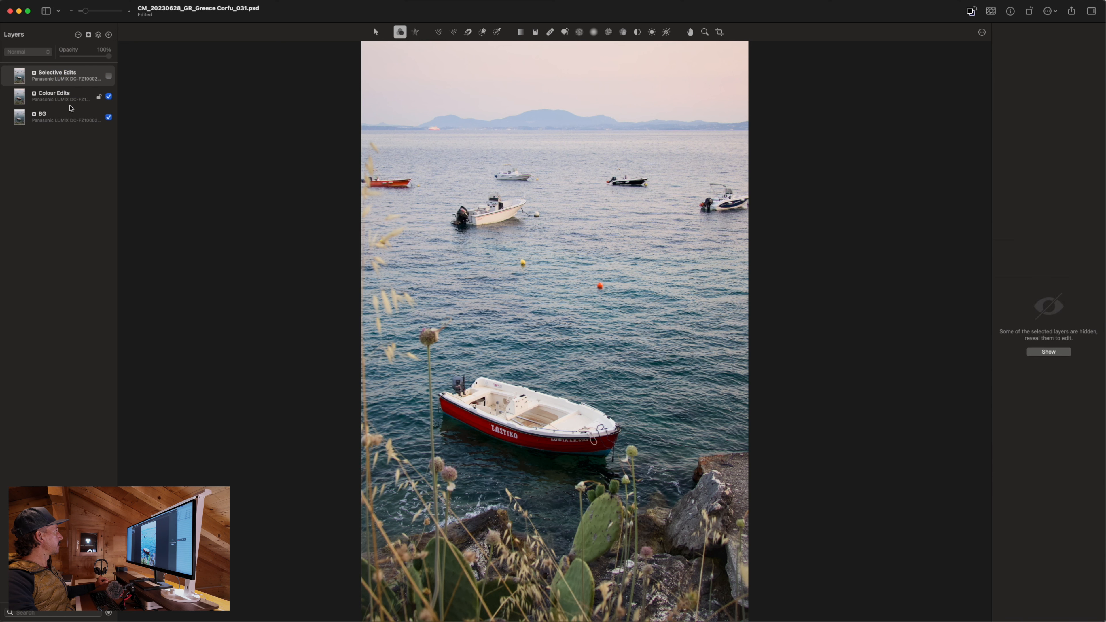
{"action": "left_click", "coordinate": [109, 77]}
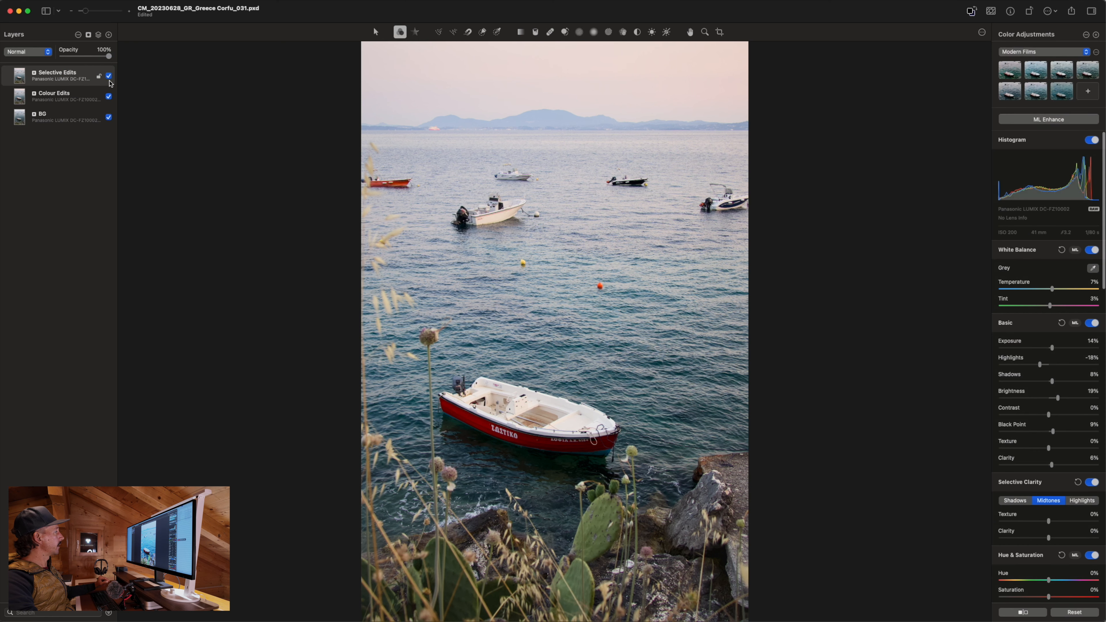
{"action": "left_click", "coordinate": [109, 76]}
{"action": "left_click", "coordinate": [109, 76]}
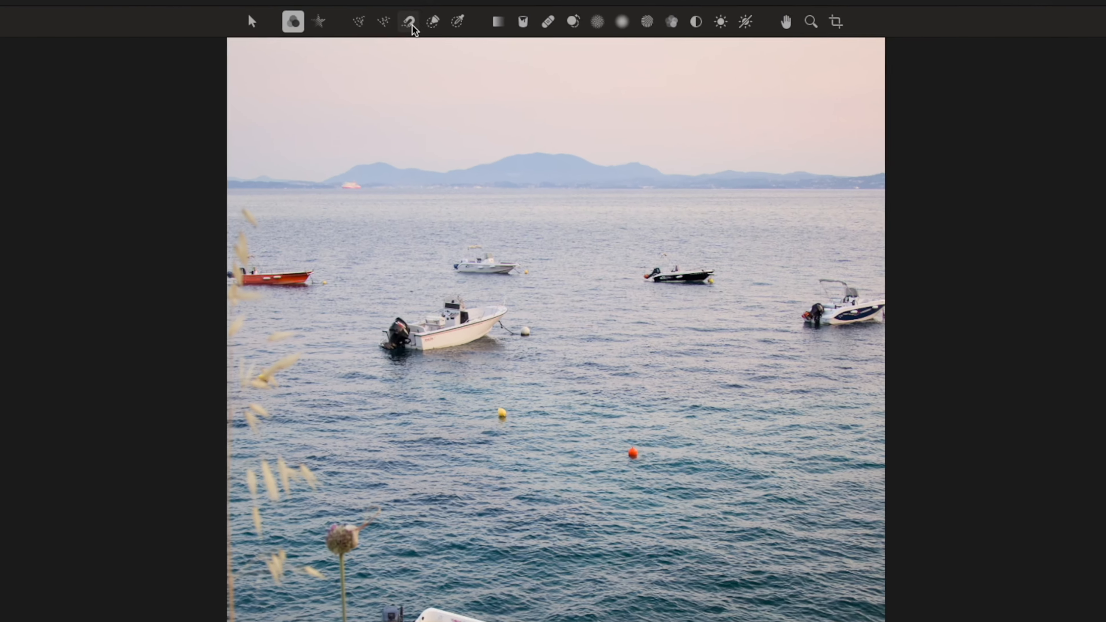
Step: Select the nearest boat's red hull with the Color Selection tool, widening the tolerance to about 28%
{"action": "left_click", "coordinate": [456, 21]}
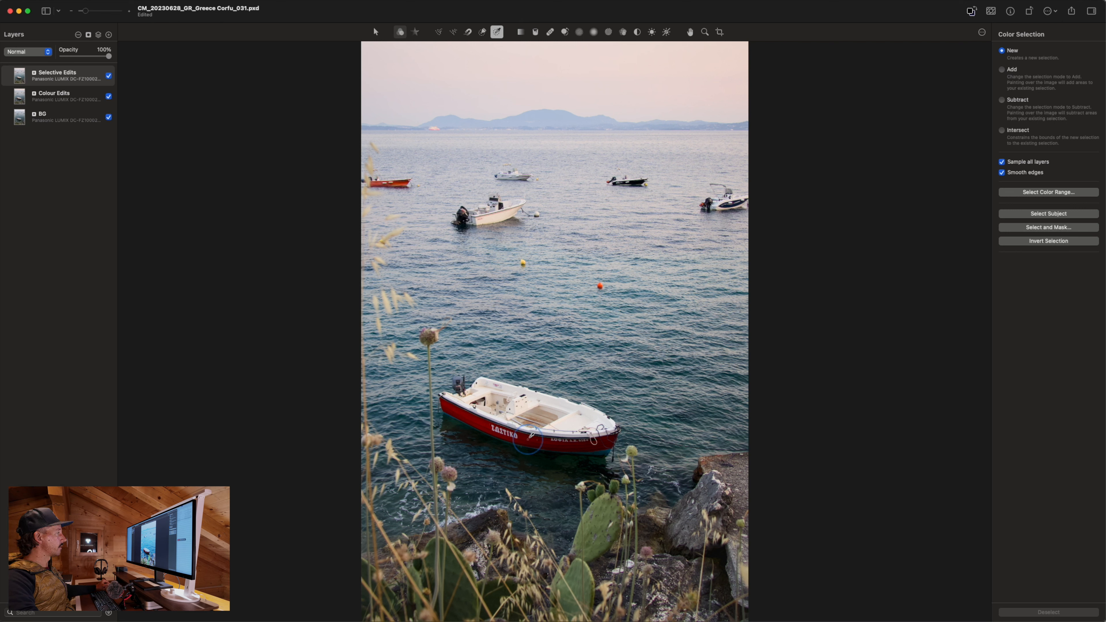
{"action": "left_click_drag", "start_coordinate": [532, 436], "coordinate": [534, 435]}
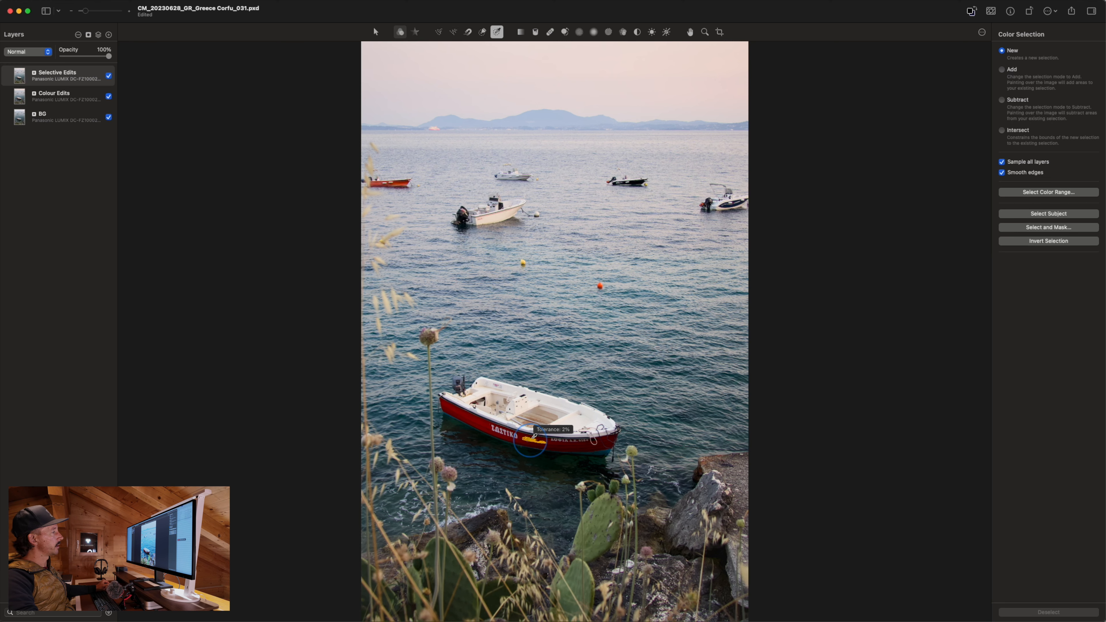
{"action": "left_click_drag", "start_coordinate": [534, 435], "coordinate": [543, 441]}
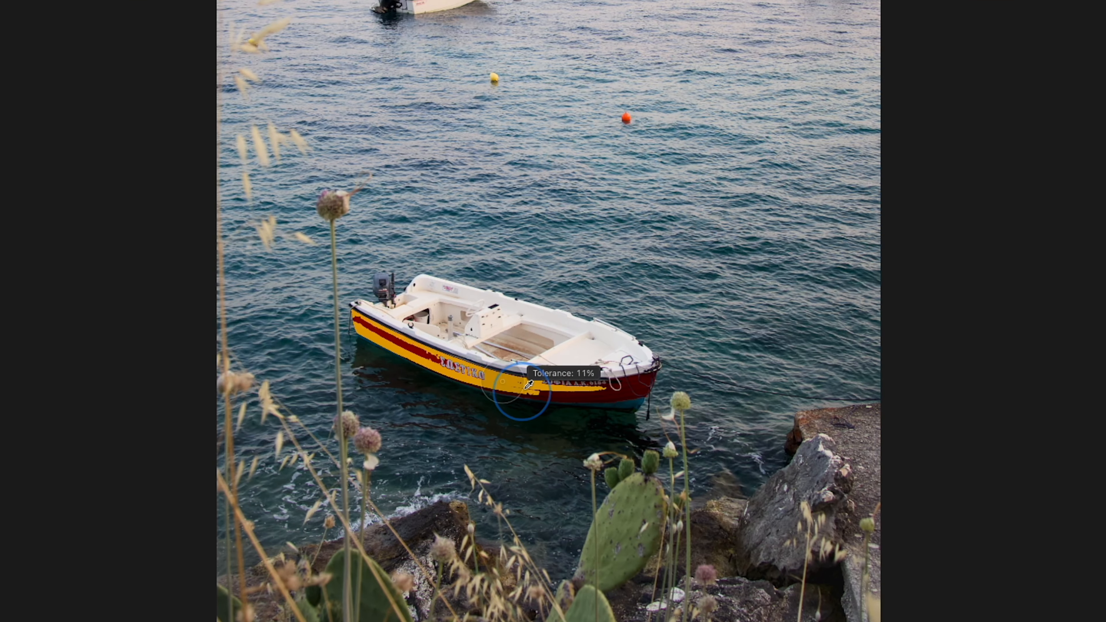
{"action": "left_click_drag", "start_coordinate": [529, 384], "coordinate": [556, 428]}
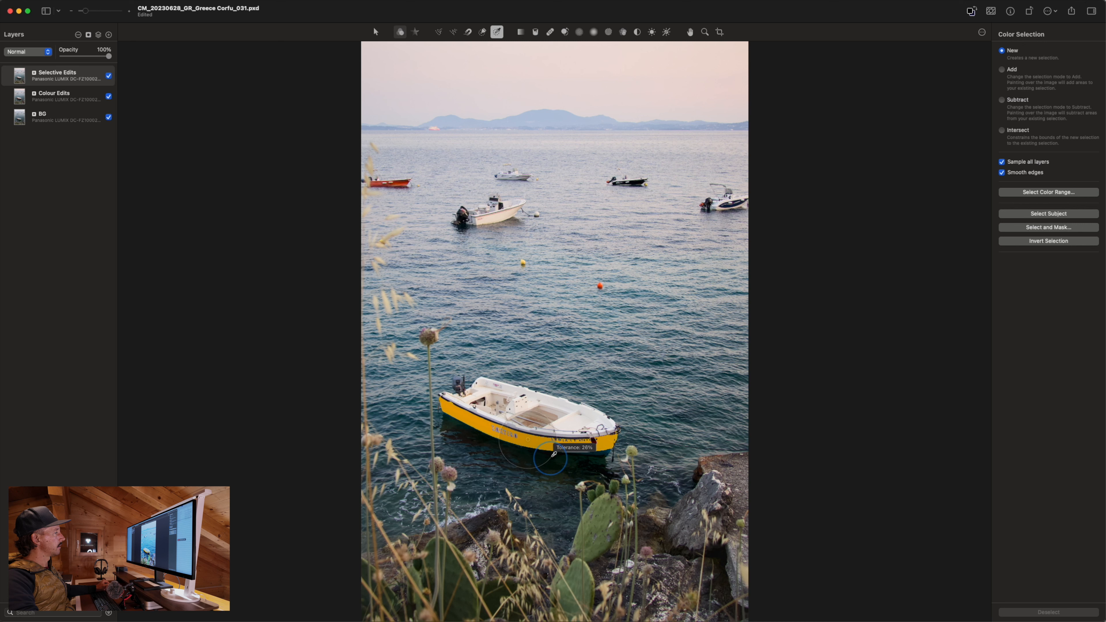
{"action": "left_click_drag", "start_coordinate": [554, 454], "coordinate": [554, 453]}
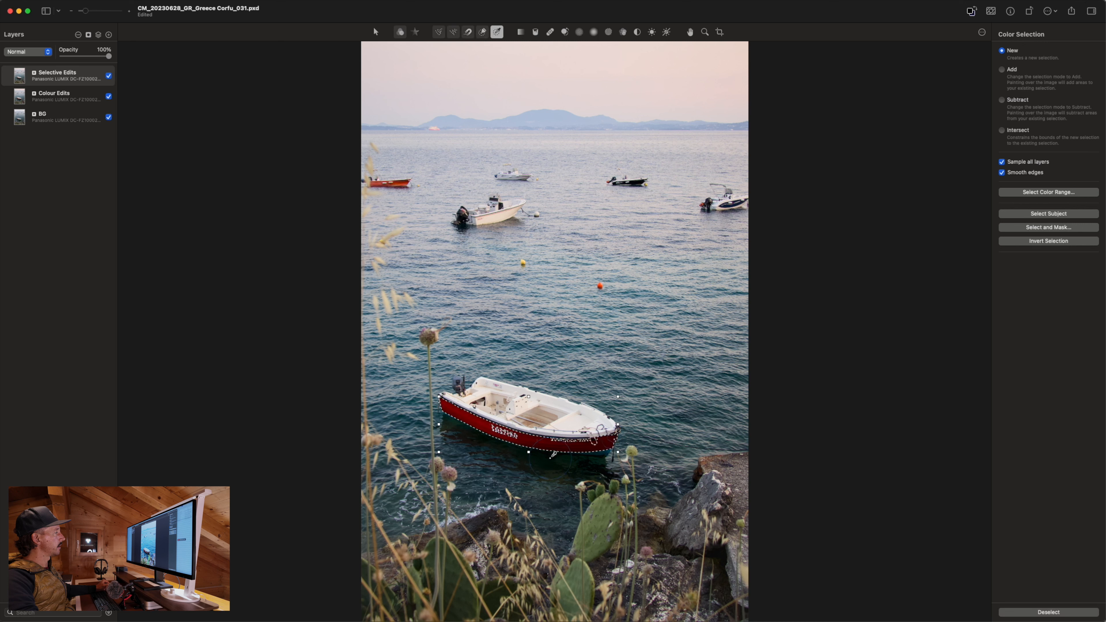
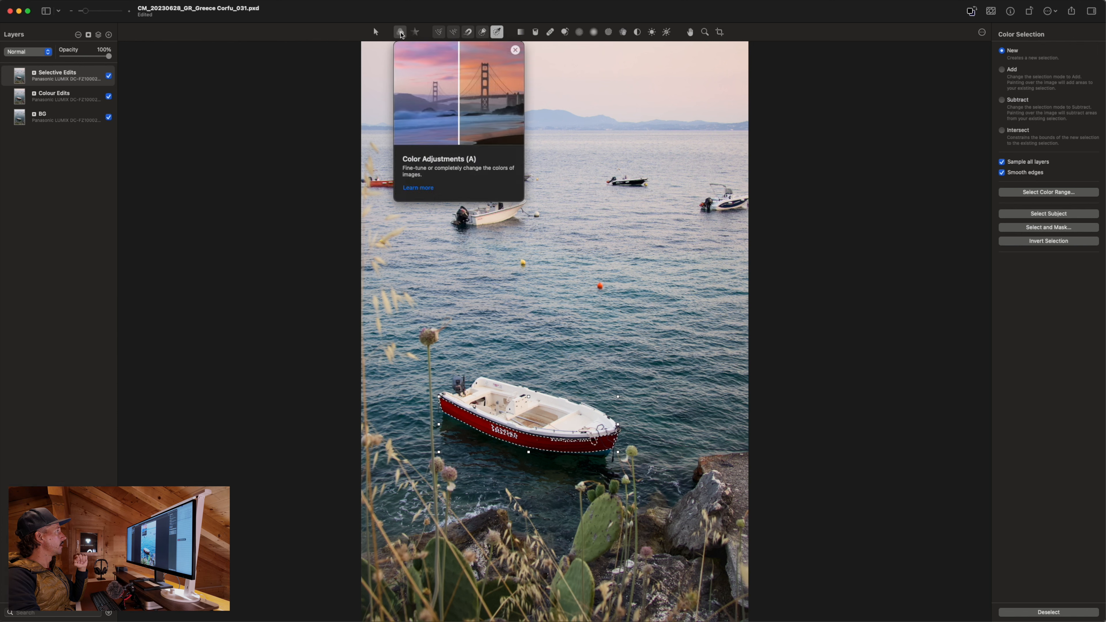
Step: Create a color adjustments layer masked to the hull selection, and delete the Selective Edits layer beneath it
{"action": "left_click", "coordinate": [399, 32]}
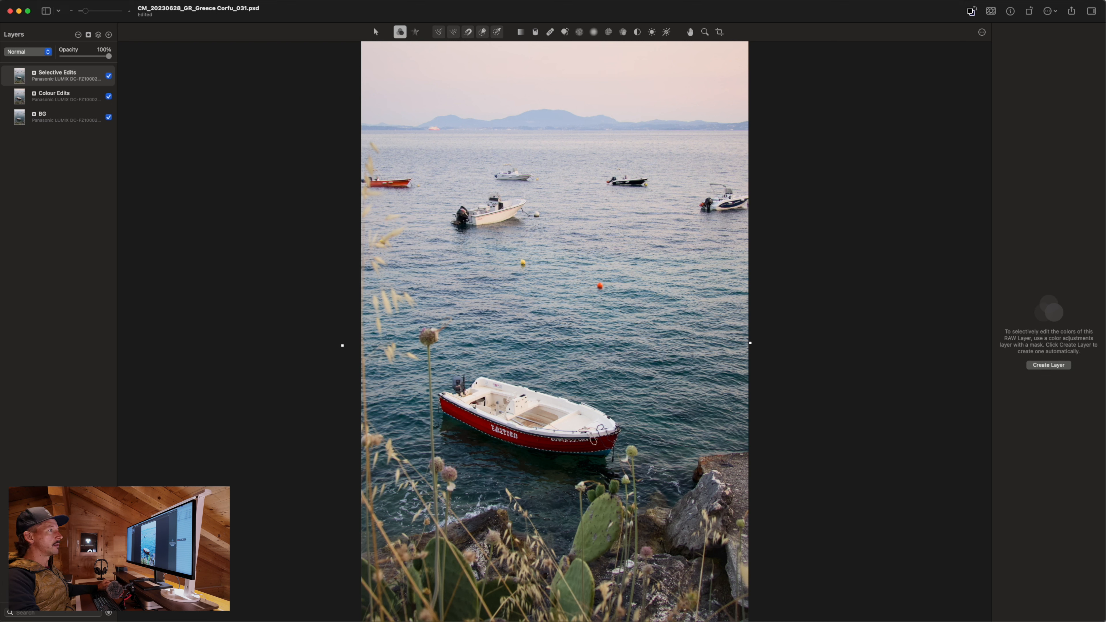
{"action": "left_click", "coordinate": [1048, 365]}
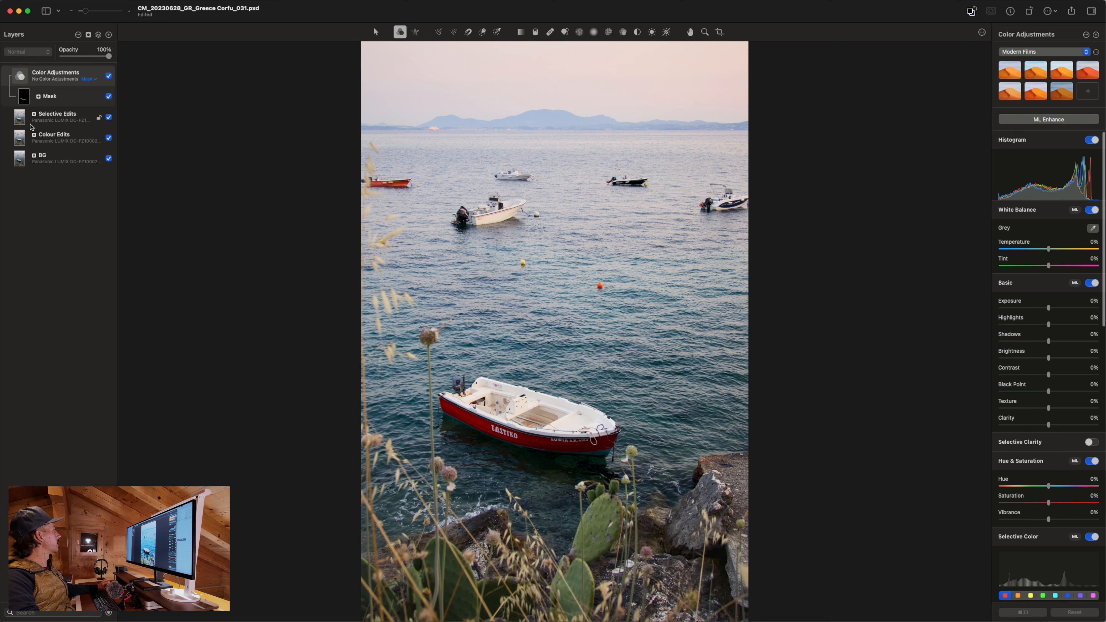
{"action": "left_click", "coordinate": [70, 123]}
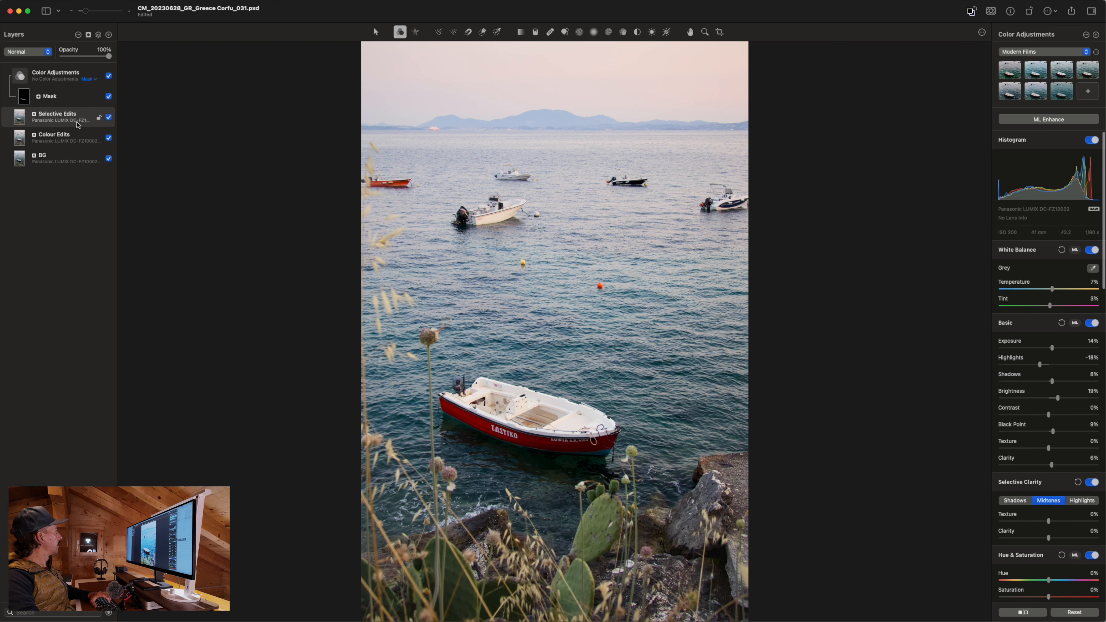
{"action": "key", "text": "BackSpace"}
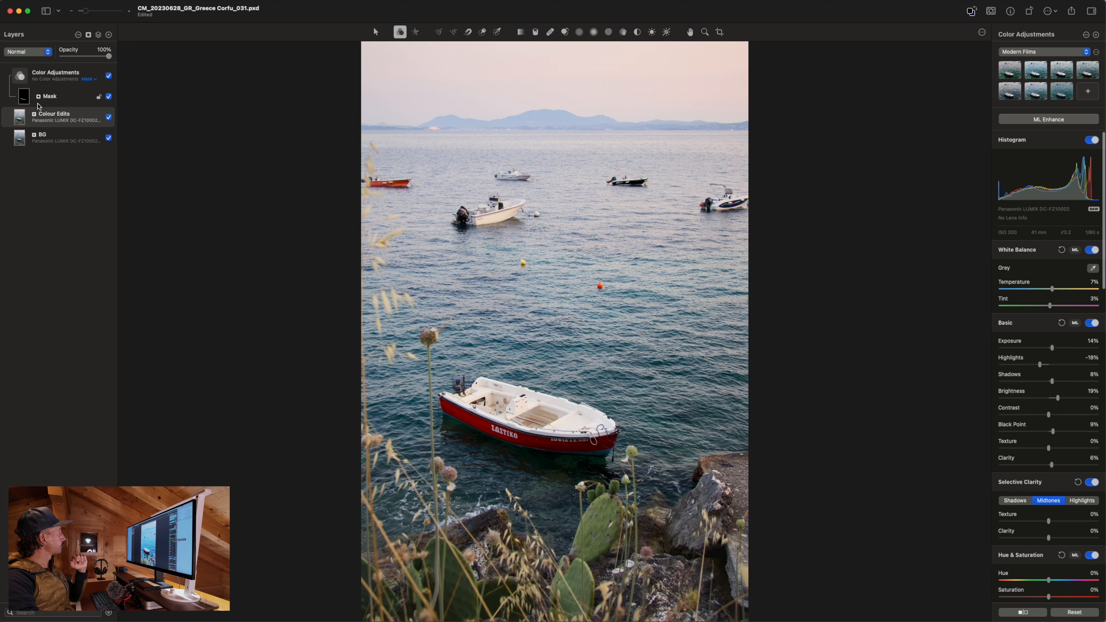
Step: Open the adjustment layer's mask, review its brush settings, and set the mask's Feather to 1 px
{"action": "left_click", "coordinate": [19, 101]}
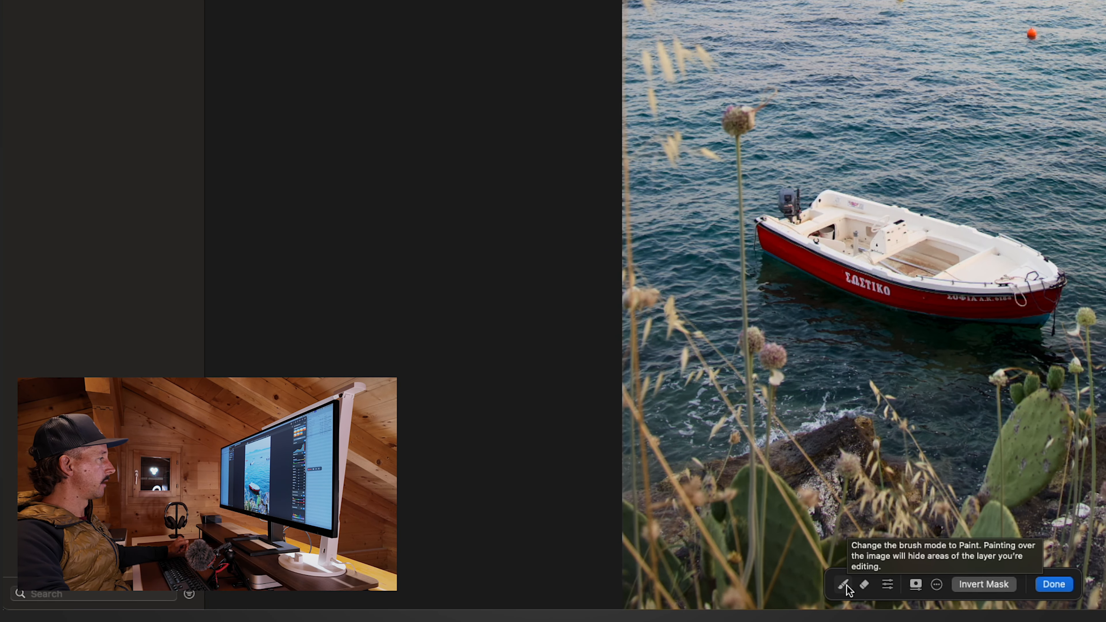
{"action": "left_click", "coordinate": [887, 586]}
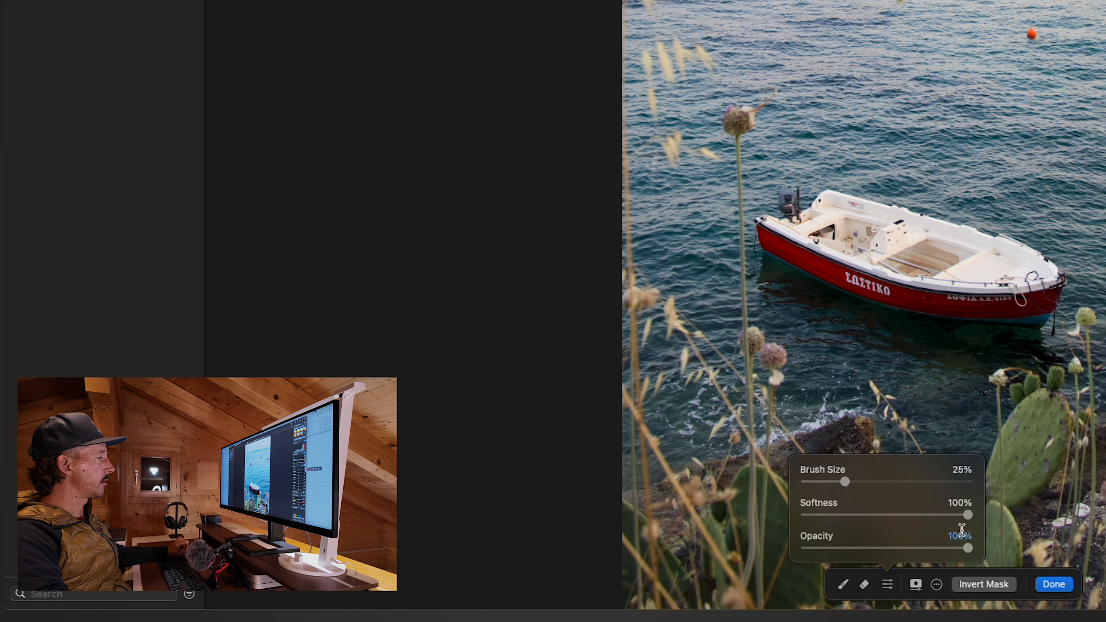
{"action": "left_click", "coordinate": [915, 586]}
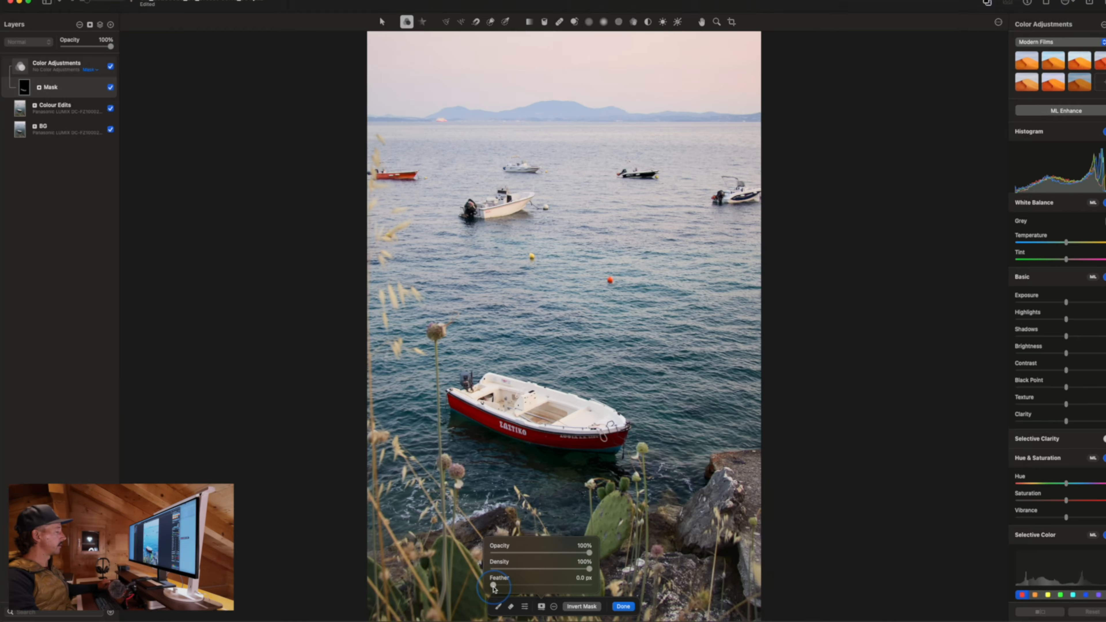
{"action": "left_click", "coordinate": [835, 549]}
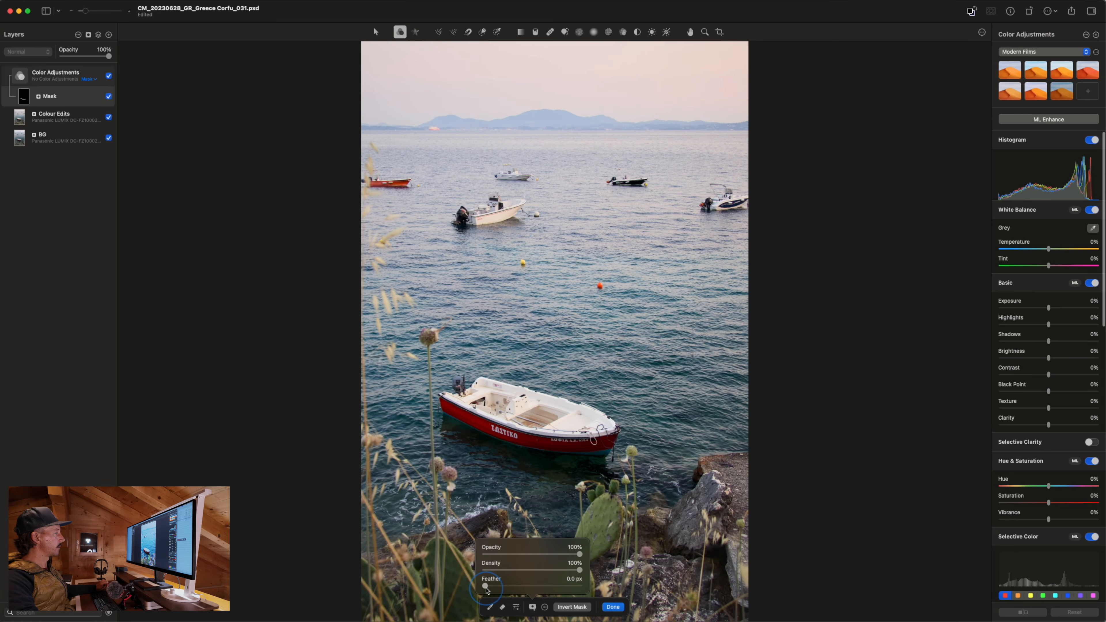
{"action": "left_click", "coordinate": [571, 578]}
{"action": "key", "text": "Up"}
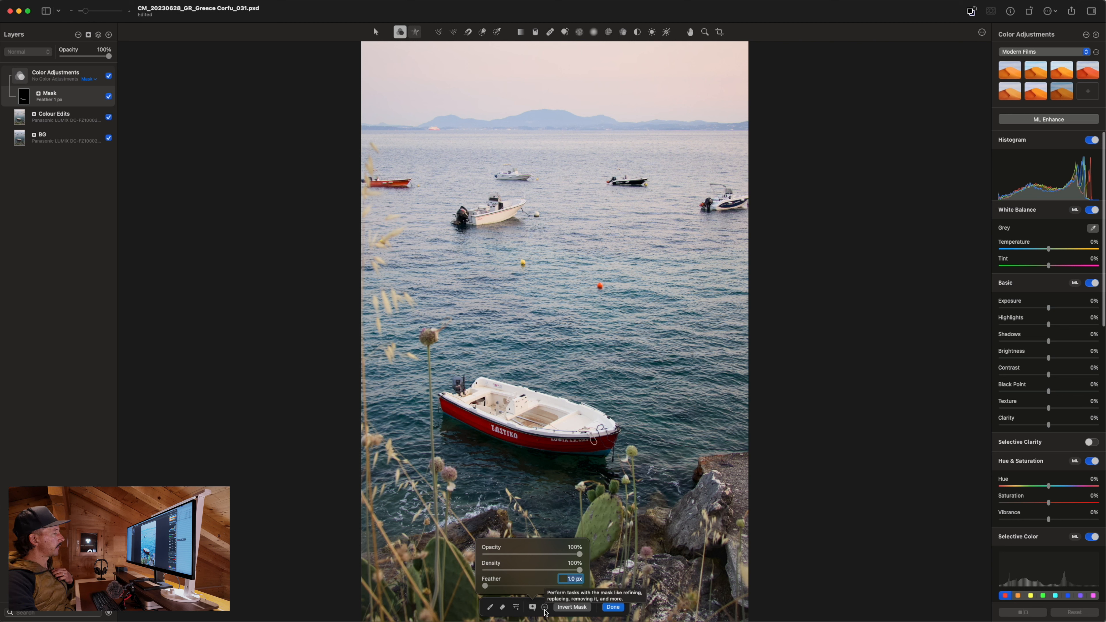
{"action": "left_click", "coordinate": [612, 607]}
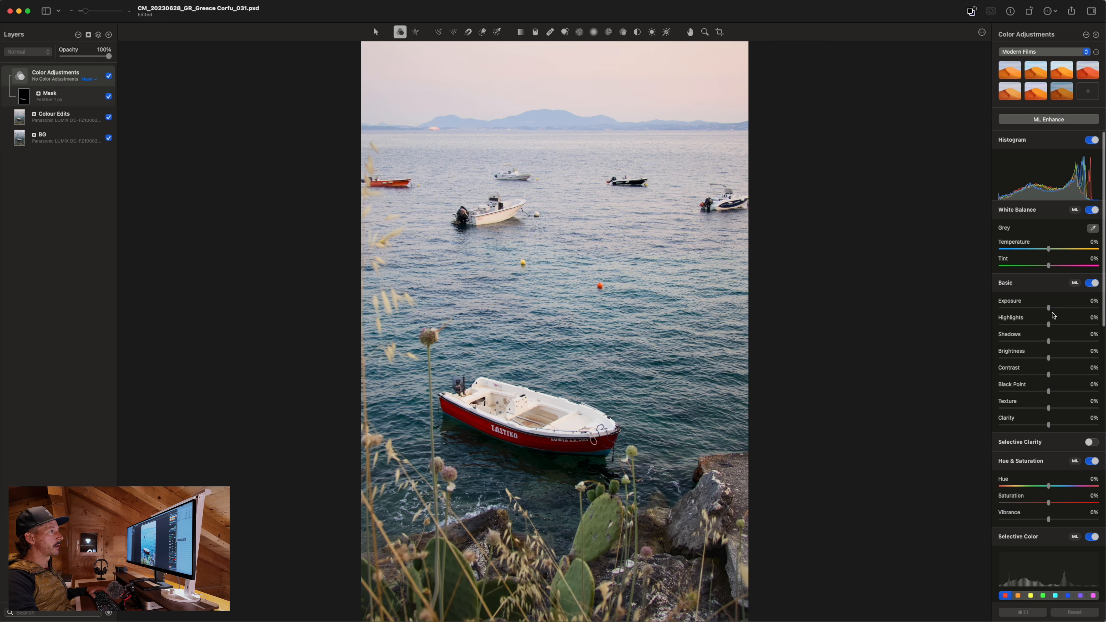
Step: Set the hull's Shadows to 8% and raise the midpoint of the RGB curve from input 117 to output 134
{"action": "left_click_drag", "start_coordinate": [1048, 342], "coordinate": [1052, 341]}
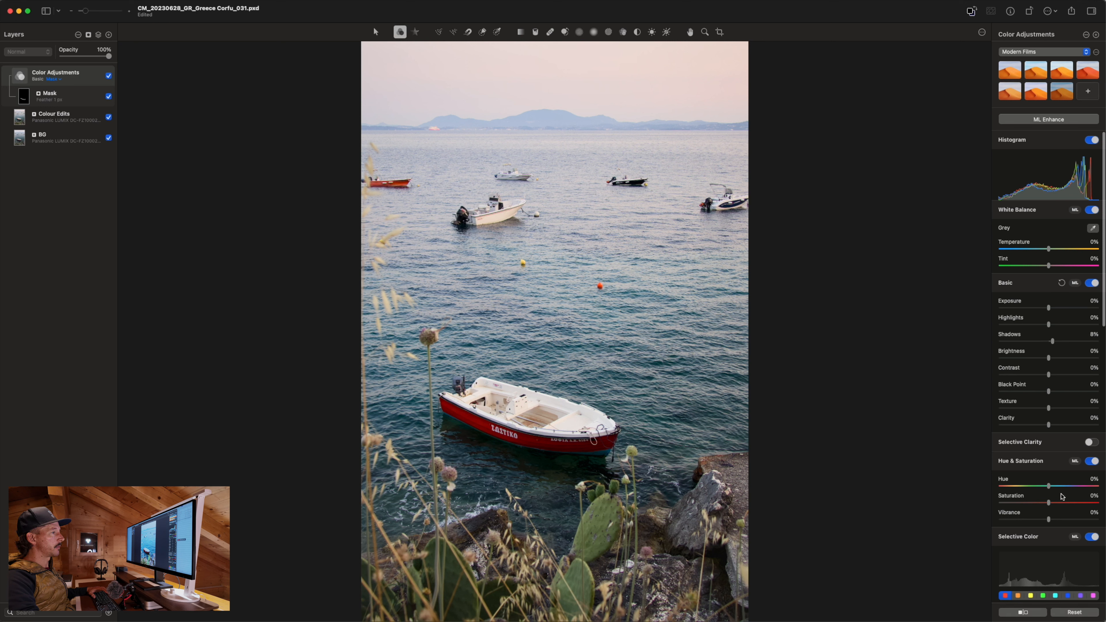
{"action": "scroll", "coordinate": [1061, 497], "scroll_direction": "down", "scroll_amount": 15}
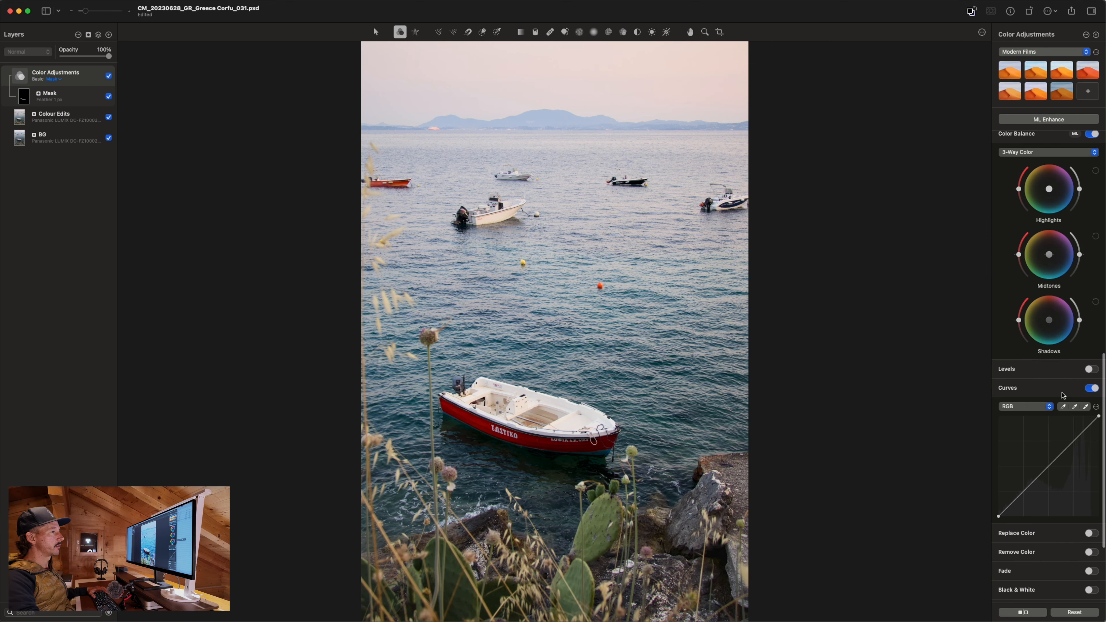
{"action": "left_click", "coordinate": [1046, 465]}
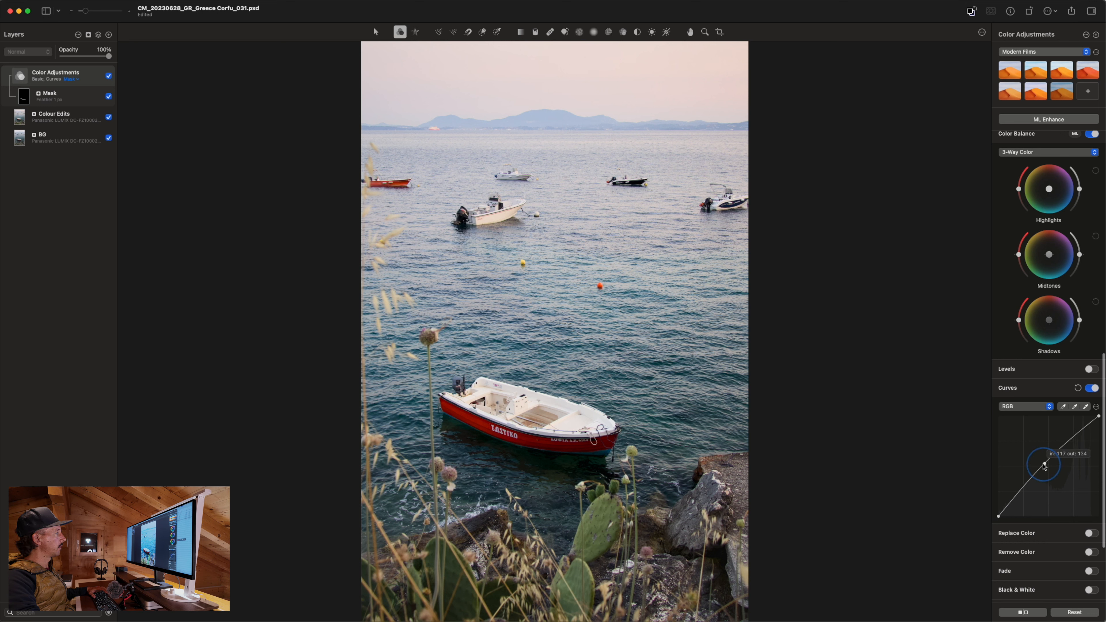
Step: Compare the red hull with the Color Adjustments layer hidden and shown, leaving the layer visible
{"action": "left_click", "coordinate": [108, 76]}
{"action": "left_click", "coordinate": [109, 77]}
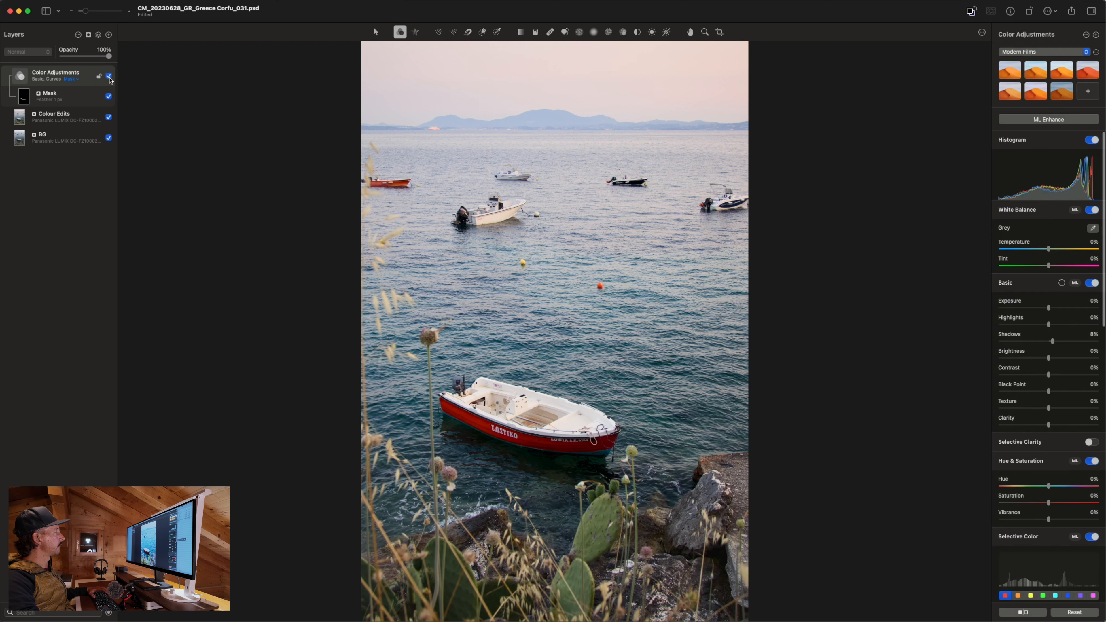
{"action": "left_click", "coordinate": [109, 76]}
{"action": "left_click", "coordinate": [109, 76]}
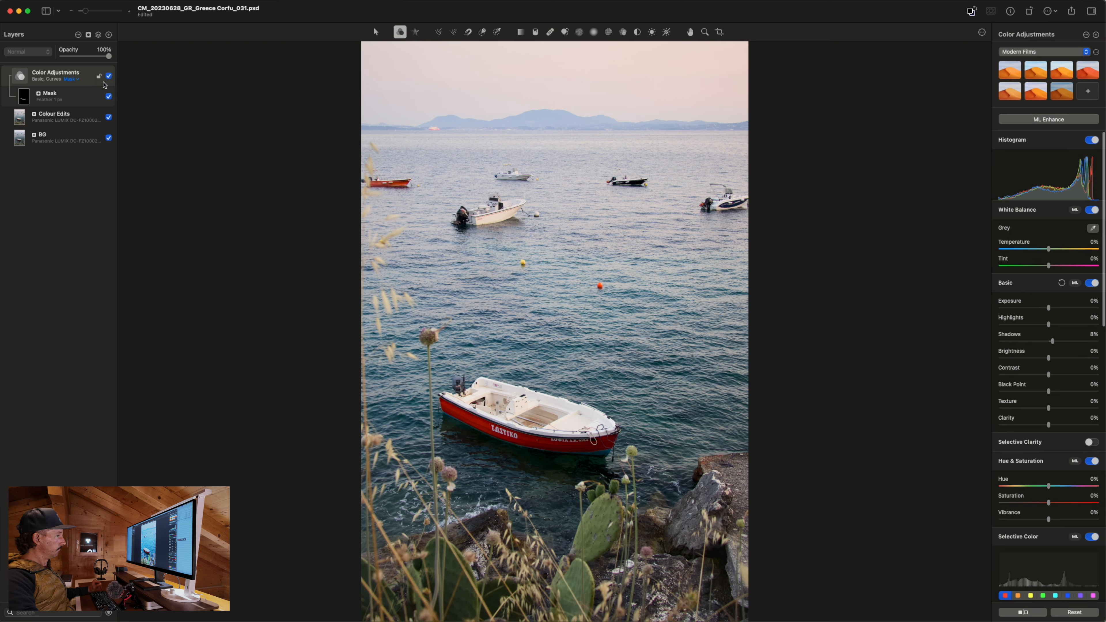
Step: Look through the remaining color adjustments for the hull, briefly checking Replace Color and Remove Color and leaving both off
{"action": "scroll", "coordinate": [1075, 472], "scroll_direction": "down", "scroll_amount": 10}
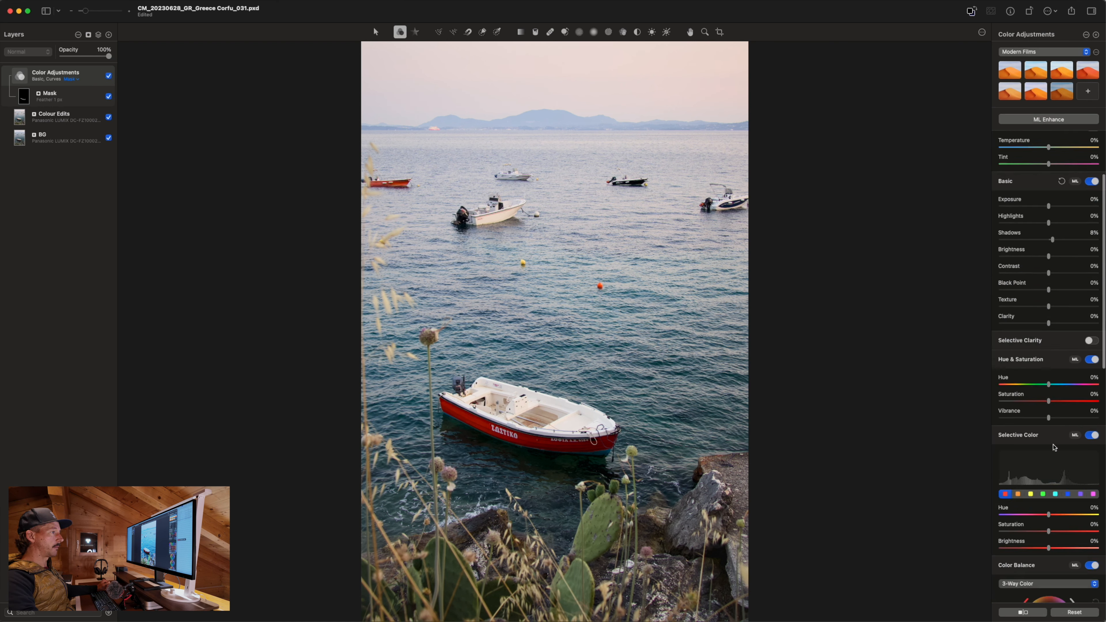
{"action": "scroll", "coordinate": [1059, 465], "scroll_direction": "down", "scroll_amount": 10}
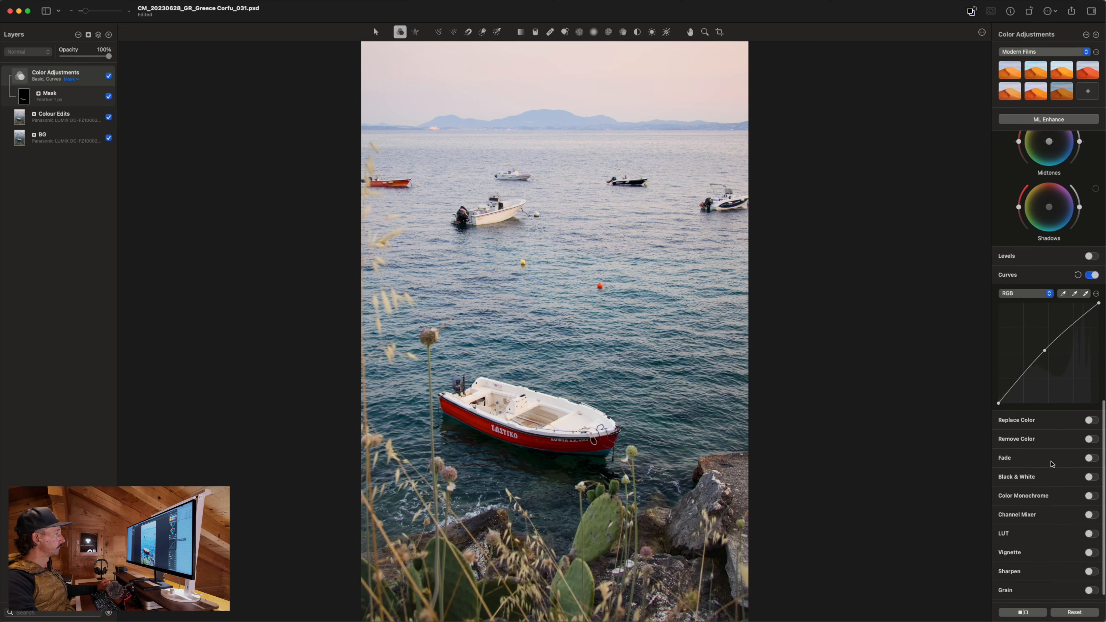
{"action": "scroll", "coordinate": [1053, 472], "scroll_direction": "up", "scroll_amount": 7}
{"action": "scroll", "coordinate": [1078, 503], "scroll_direction": "down", "scroll_amount": 7}
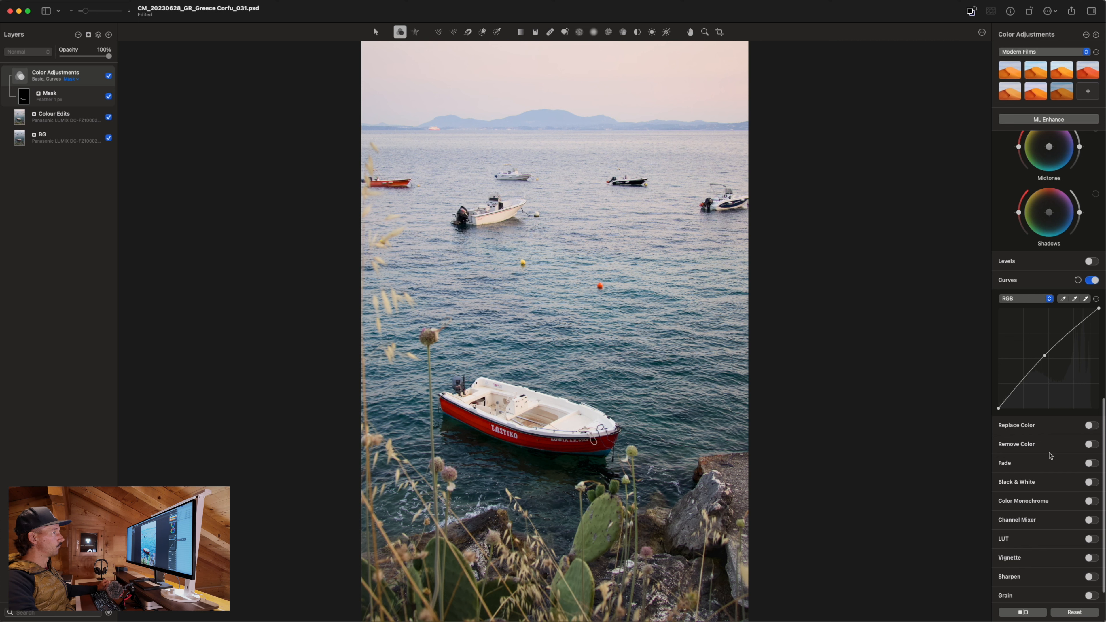
{"action": "scroll", "coordinate": [1045, 412], "scroll_direction": "down", "scroll_amount": 2}
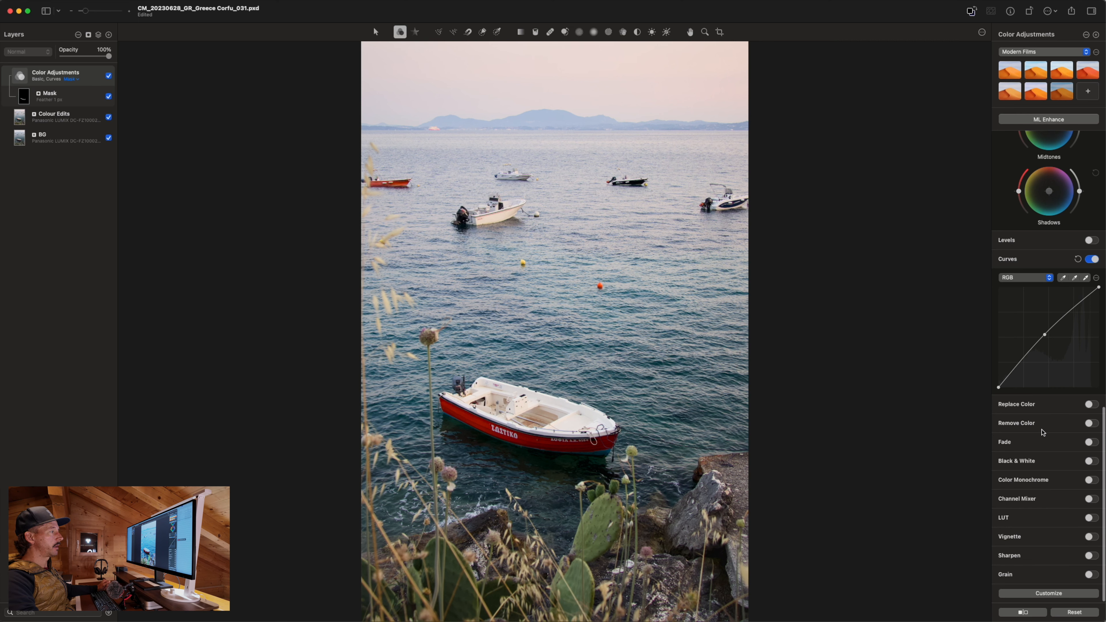
{"action": "scroll", "coordinate": [1043, 452], "scroll_direction": "up", "scroll_amount": 5}
{"action": "scroll", "coordinate": [1050, 471], "scroll_direction": "down", "scroll_amount": 5}
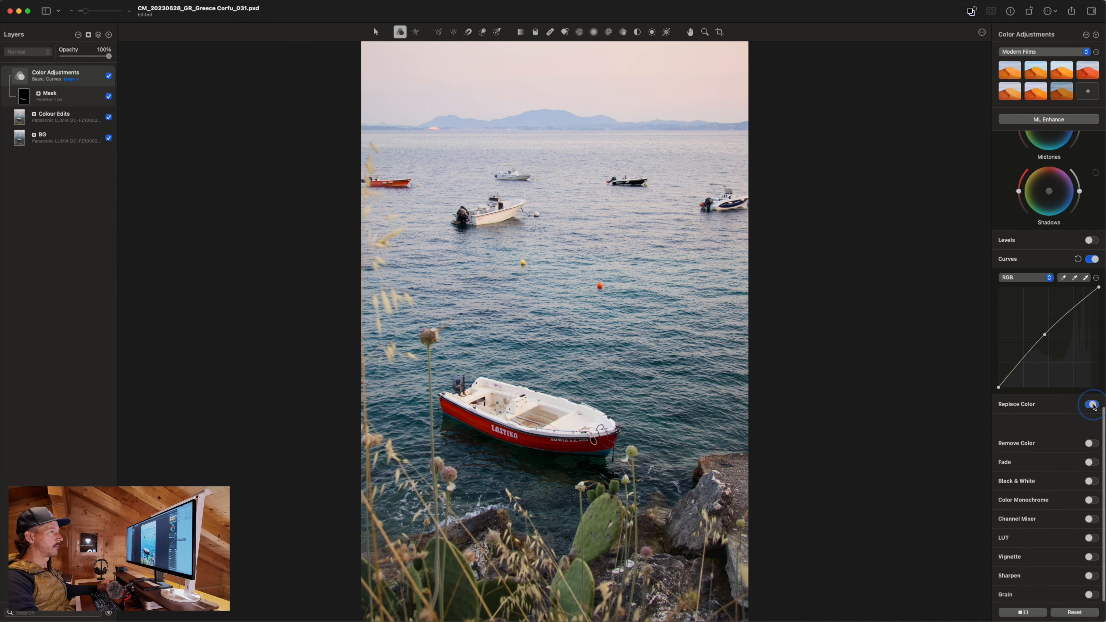
{"action": "scroll", "coordinate": [1093, 453], "scroll_direction": "up", "scroll_amount": 6}
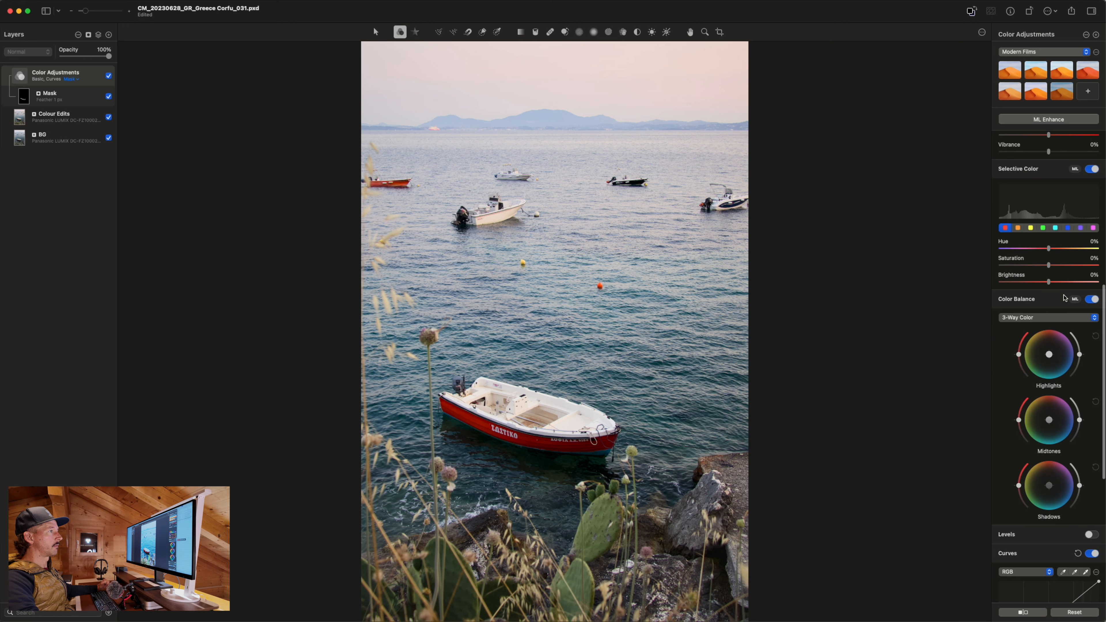
{"action": "scroll", "coordinate": [1071, 335], "scroll_direction": "up", "scroll_amount": 2}
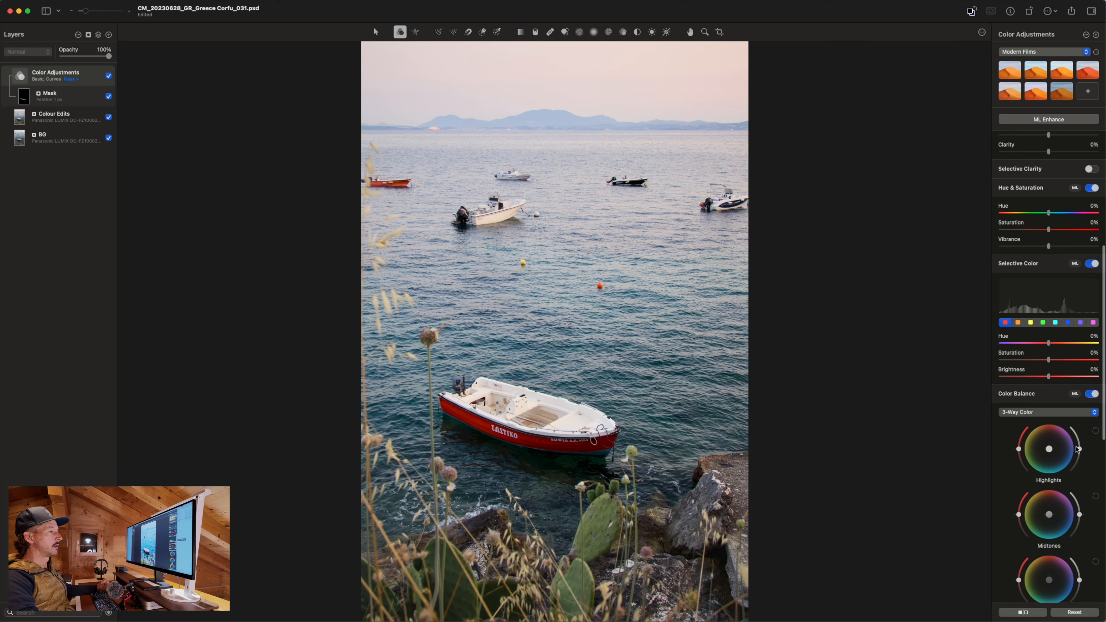
{"action": "scroll", "coordinate": [1075, 467], "scroll_direction": "down", "scroll_amount": 4}
{"action": "scroll", "coordinate": [1079, 449], "scroll_direction": "down", "scroll_amount": 4}
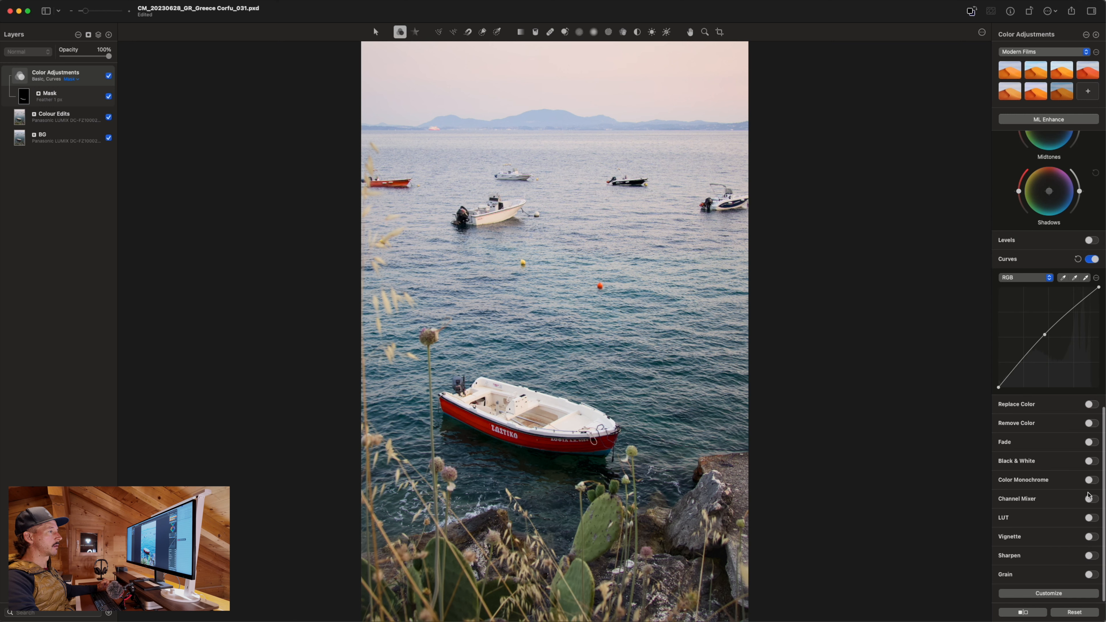
{"action": "left_click", "coordinate": [1091, 423]}
{"action": "left_click", "coordinate": [1088, 423]}
Step: Set the hull's Vibrance to 7% and the Selective Color brightness for reds to 10%
{"action": "scroll", "coordinate": [1078, 413], "scroll_direction": "up", "scroll_amount": 5}
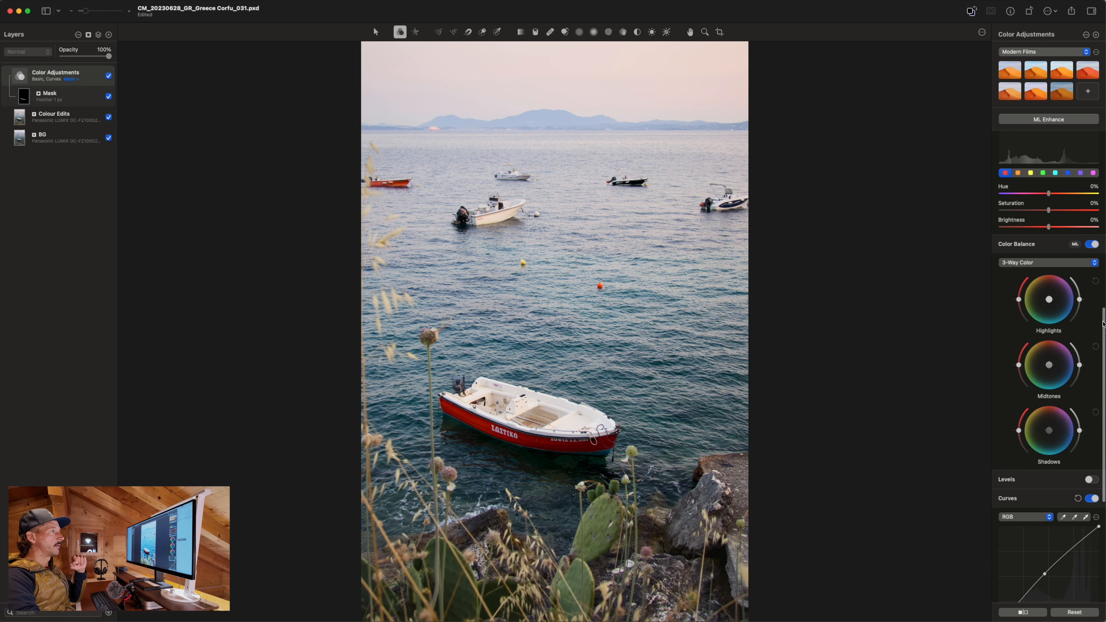
{"action": "scroll", "coordinate": [1058, 314], "scroll_direction": "up", "scroll_amount": 5}
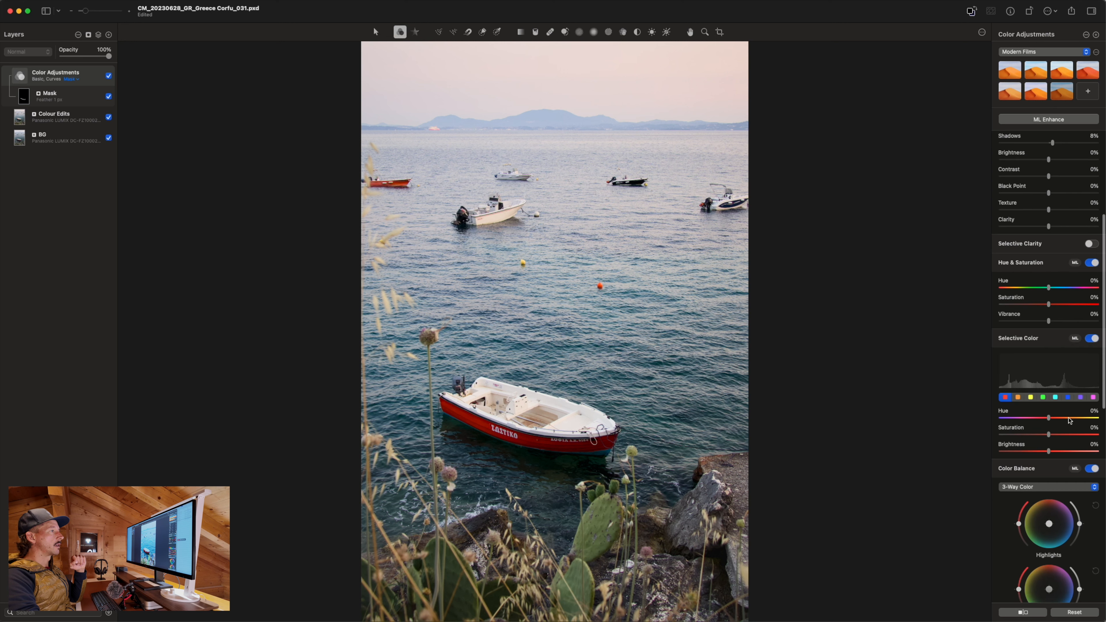
{"action": "left_click", "coordinate": [1049, 323]}
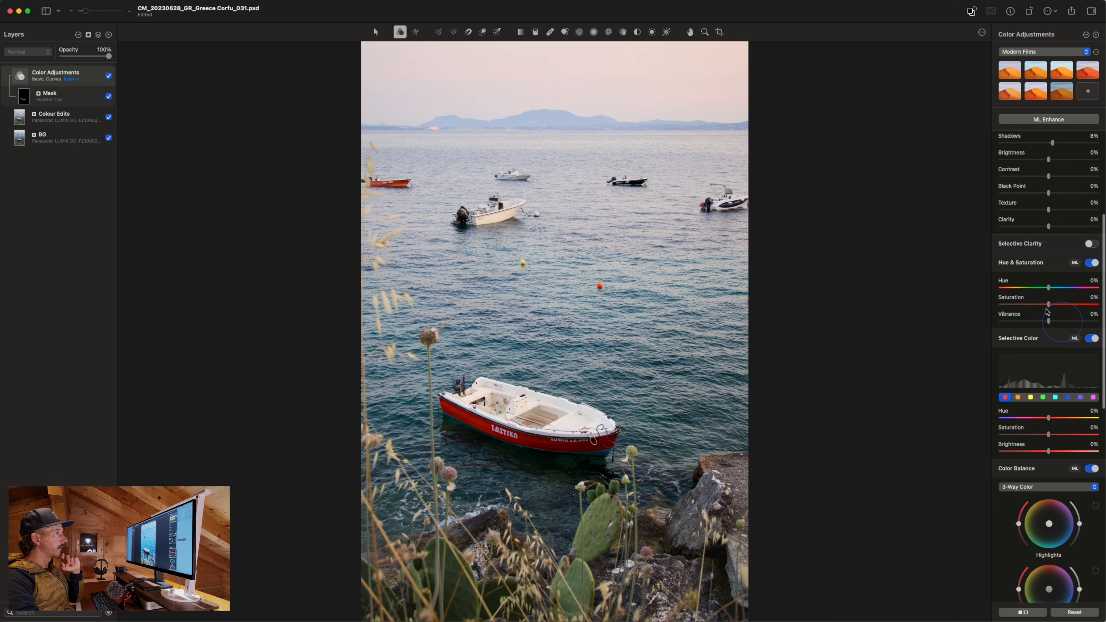
{"action": "left_click_drag", "start_coordinate": [1048, 304], "coordinate": [1053, 330]}
{"action": "left_click_drag", "start_coordinate": [1050, 453], "coordinate": [1056, 454]}
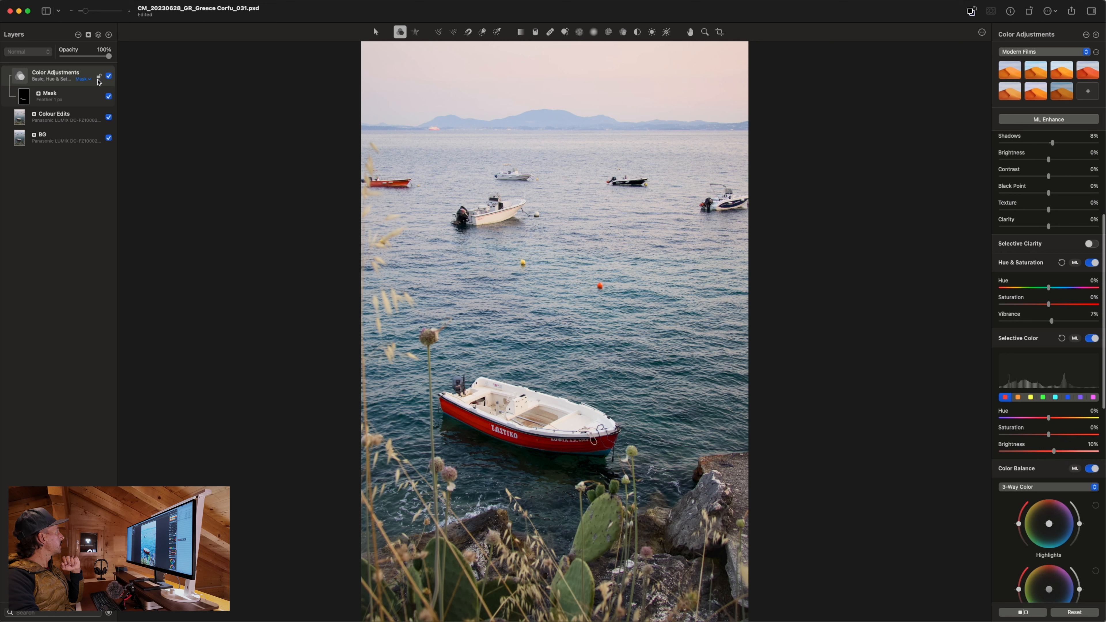
Step: Check the vibrance and red brightness changes by switching the Color Adjustments layer off and on, leaving it visible
{"action": "left_click", "coordinate": [108, 78]}
{"action": "left_click", "coordinate": [108, 77]}
{"action": "left_click", "coordinate": [108, 77]}
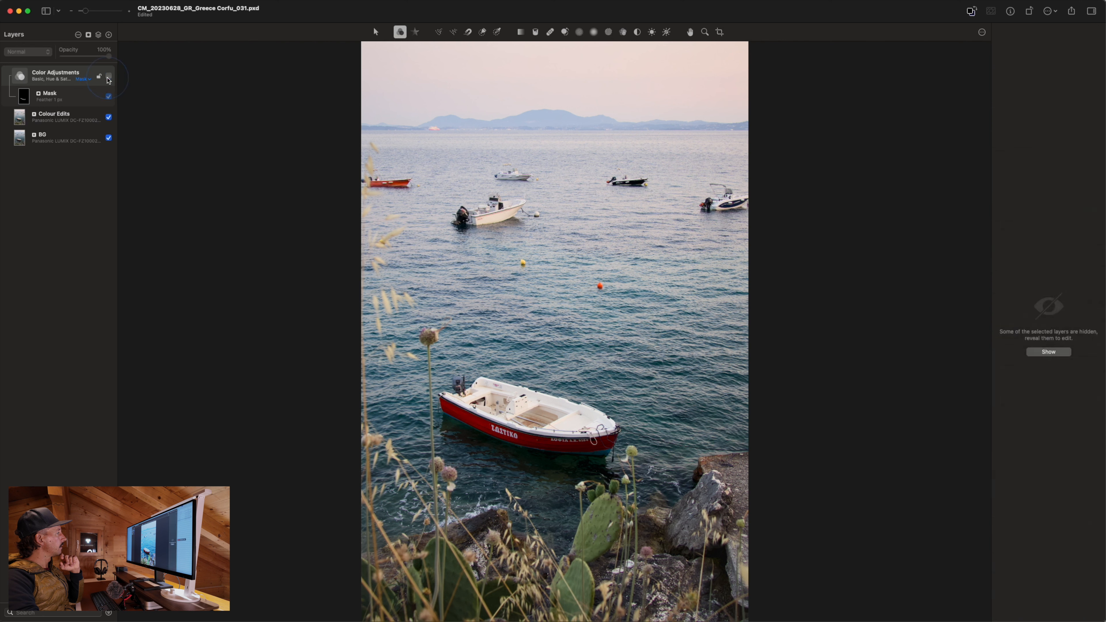
{"action": "left_click", "coordinate": [108, 77]}
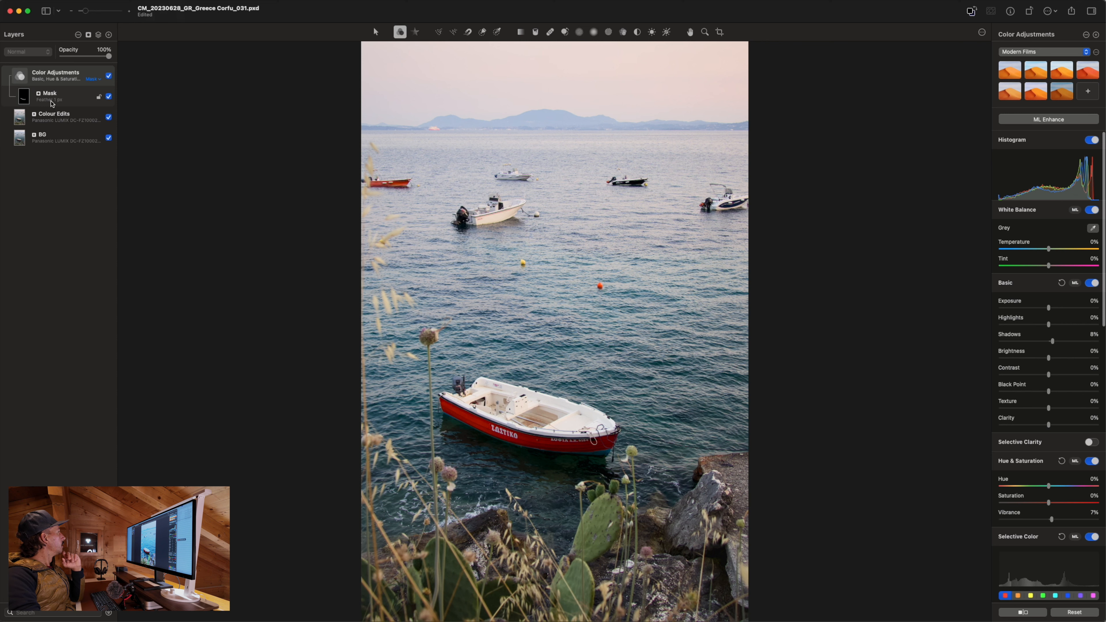
Step: Duplicate the Colour Edits layer above the Color Adjustments layer and compare the image with the copy hidden and shown
{"action": "left_click", "coordinate": [71, 122]}
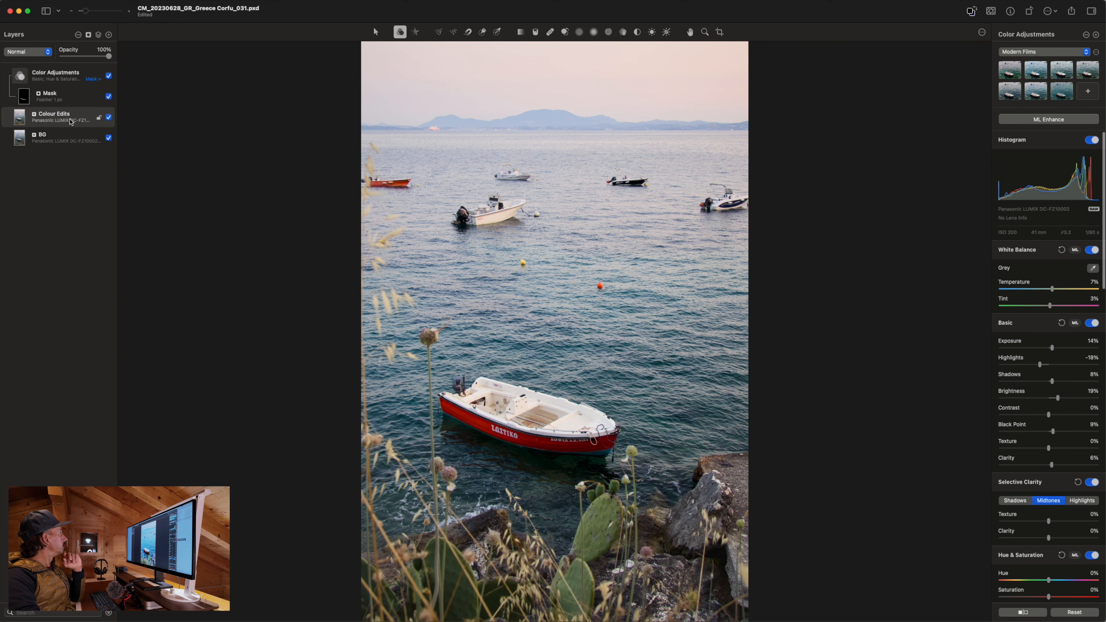
{"action": "left_click", "coordinate": [68, 100]}
{"action": "left_click", "coordinate": [70, 115]}
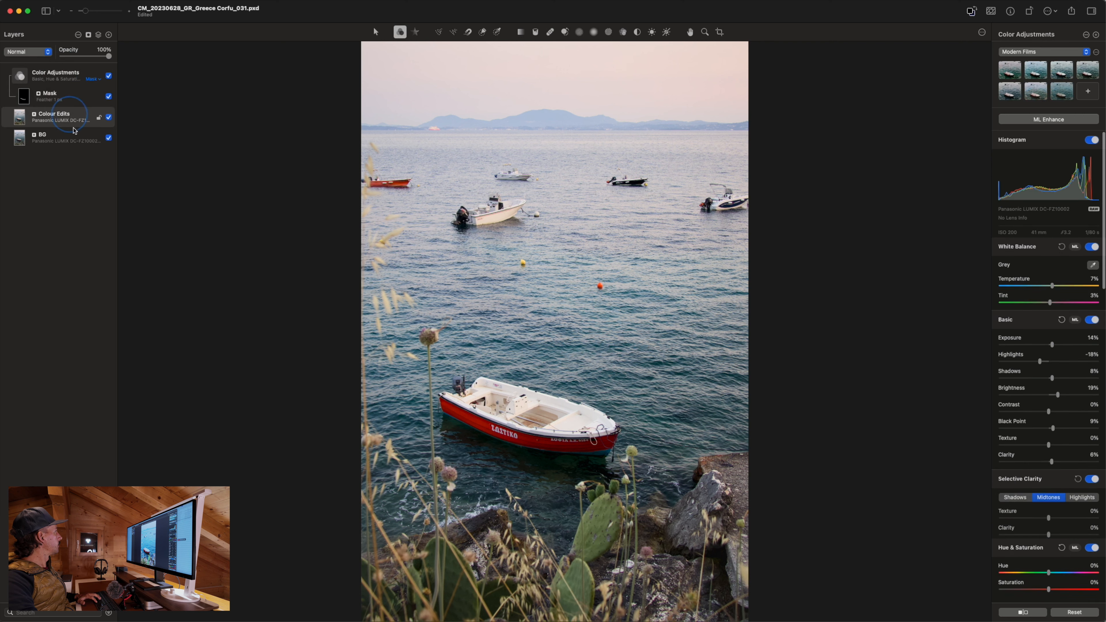
{"action": "left_click", "coordinate": [64, 81]}
{"action": "left_click", "coordinate": [69, 122]}
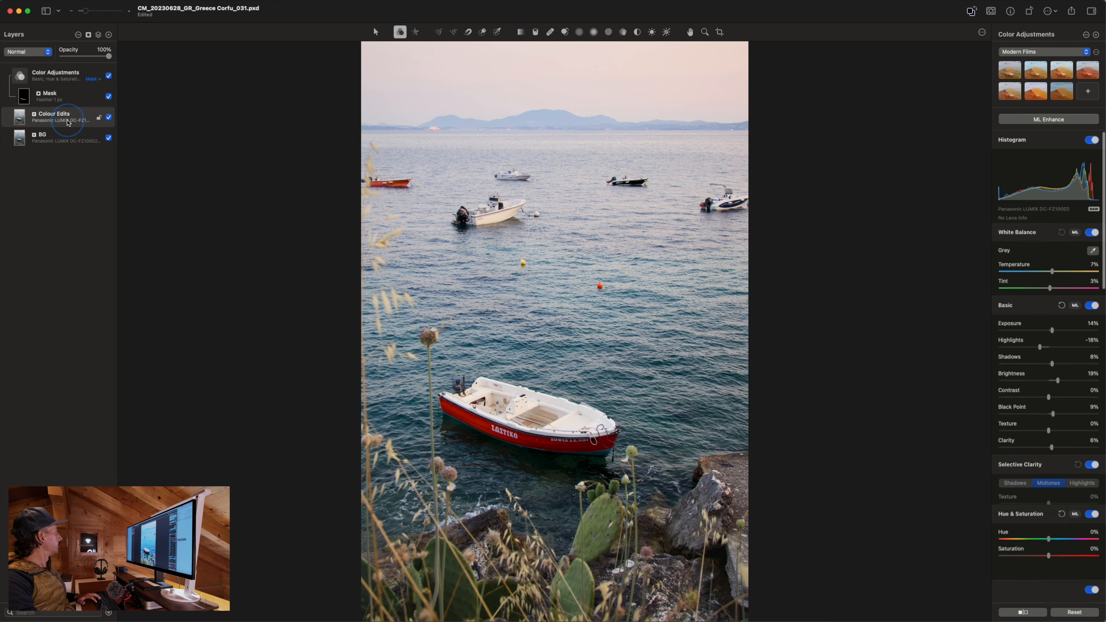
{"action": "key", "text": "super+j"}
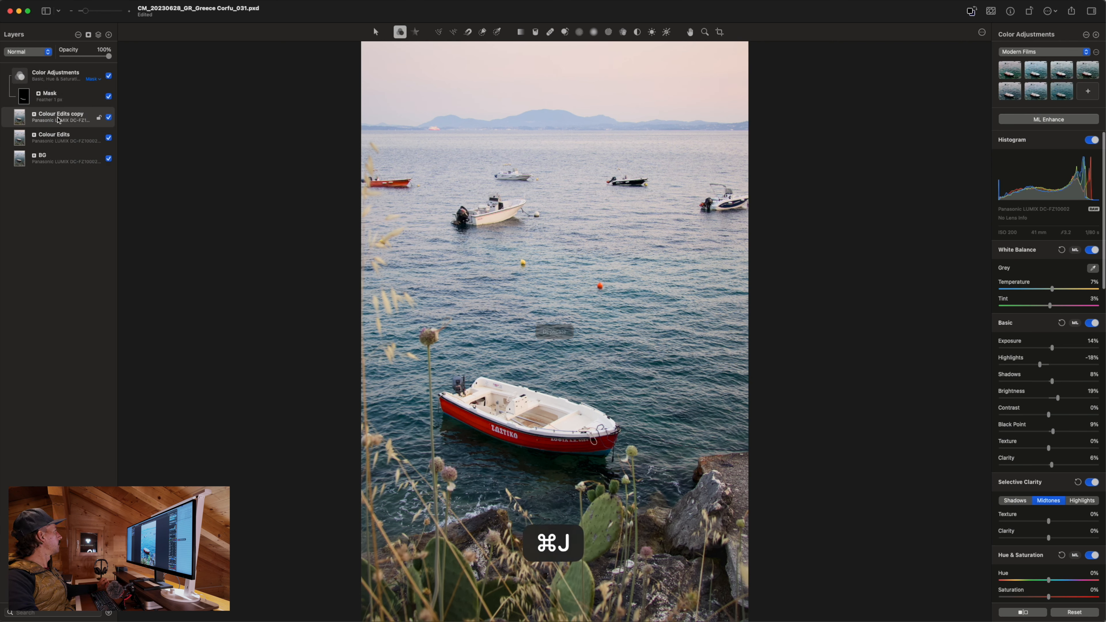
{"action": "left_click_drag", "start_coordinate": [59, 120], "coordinate": [56, 69]}
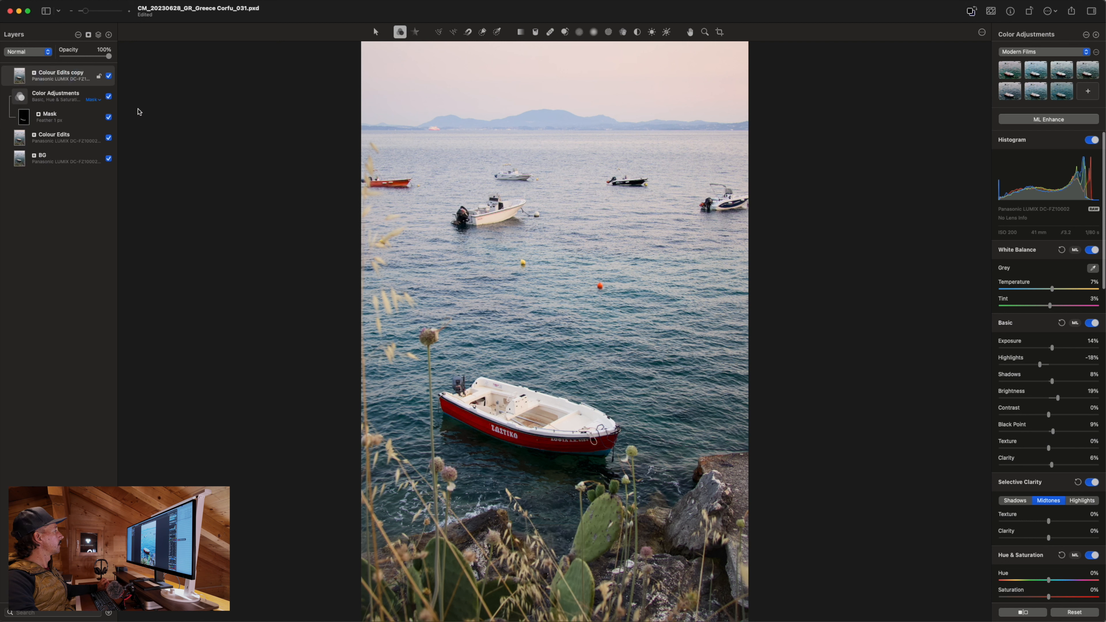
{"action": "left_click", "coordinate": [109, 76]}
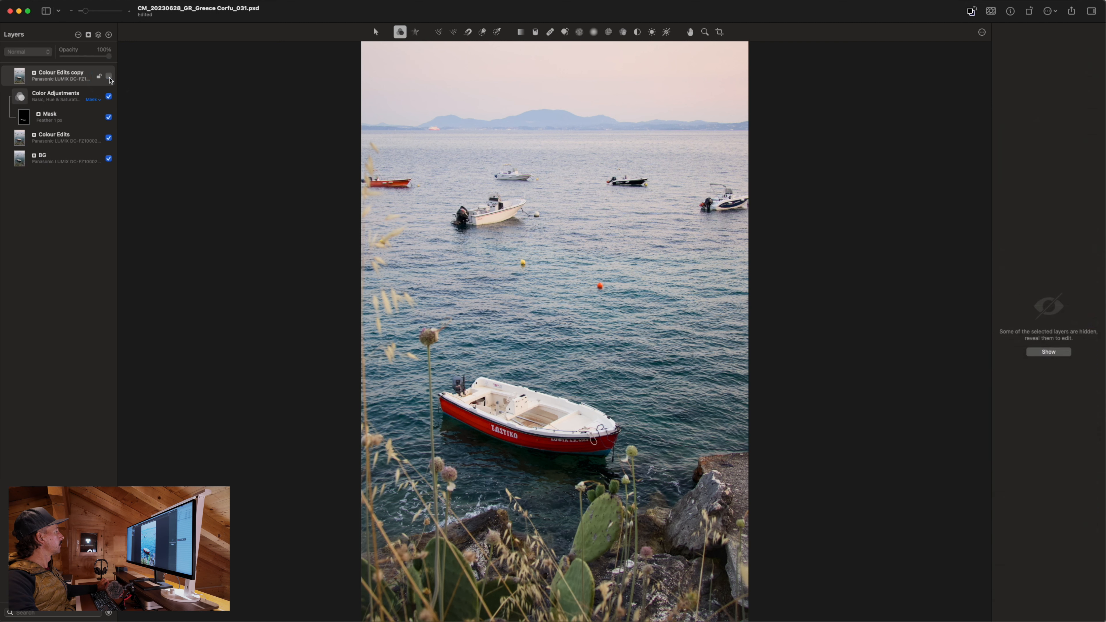
{"action": "left_click", "coordinate": [109, 76]}
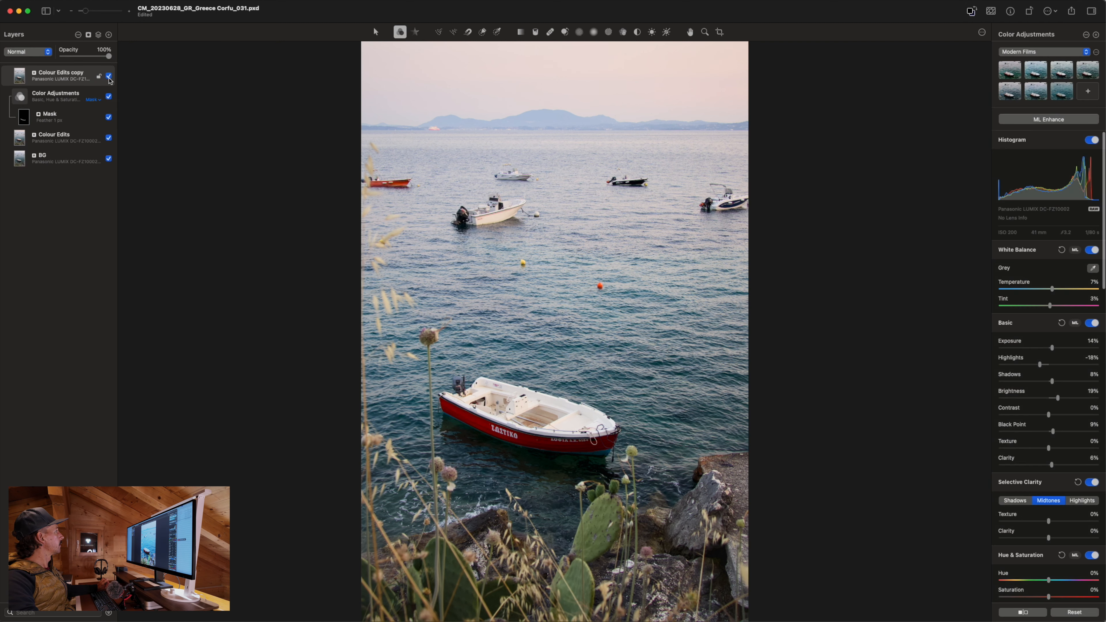
Step: Look through the copied layer's commands and search the help for "stamp"
{"action": "right_click", "coordinate": [69, 83]}
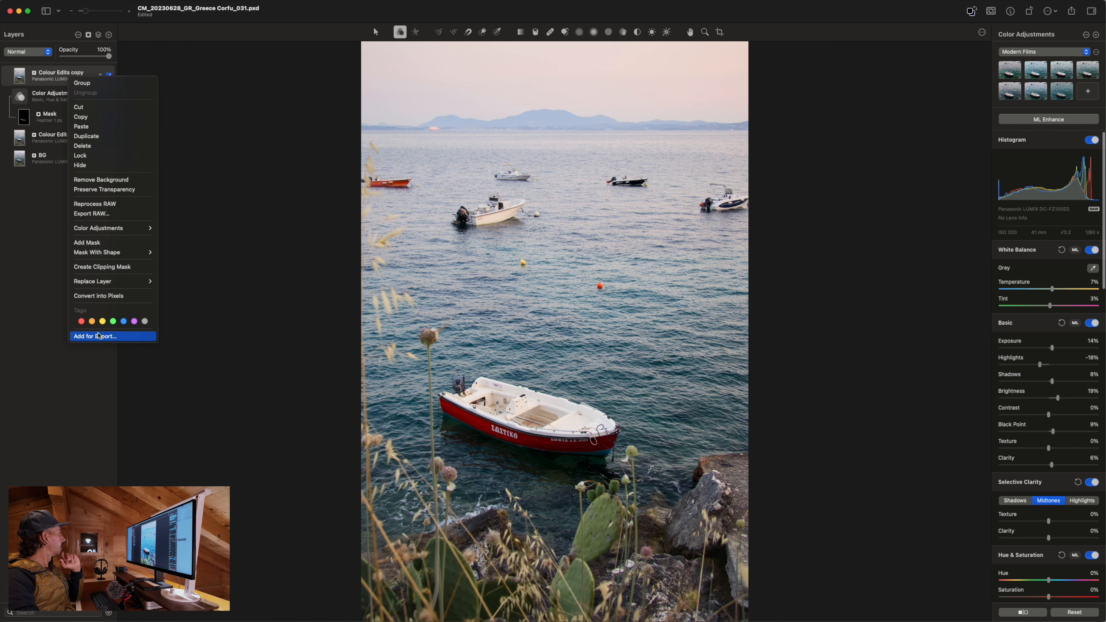
{"action": "left_click", "coordinate": [53, 232]}
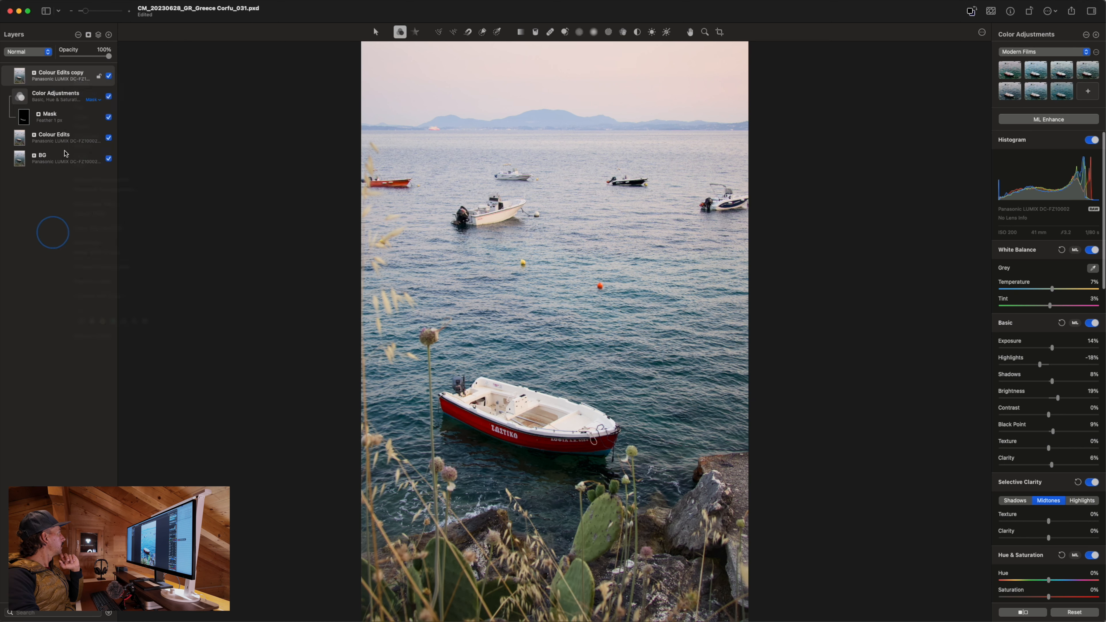
{"action": "left_click", "coordinate": [48, 0]}
{"action": "mouse_move", "coordinate": [74, 1]}
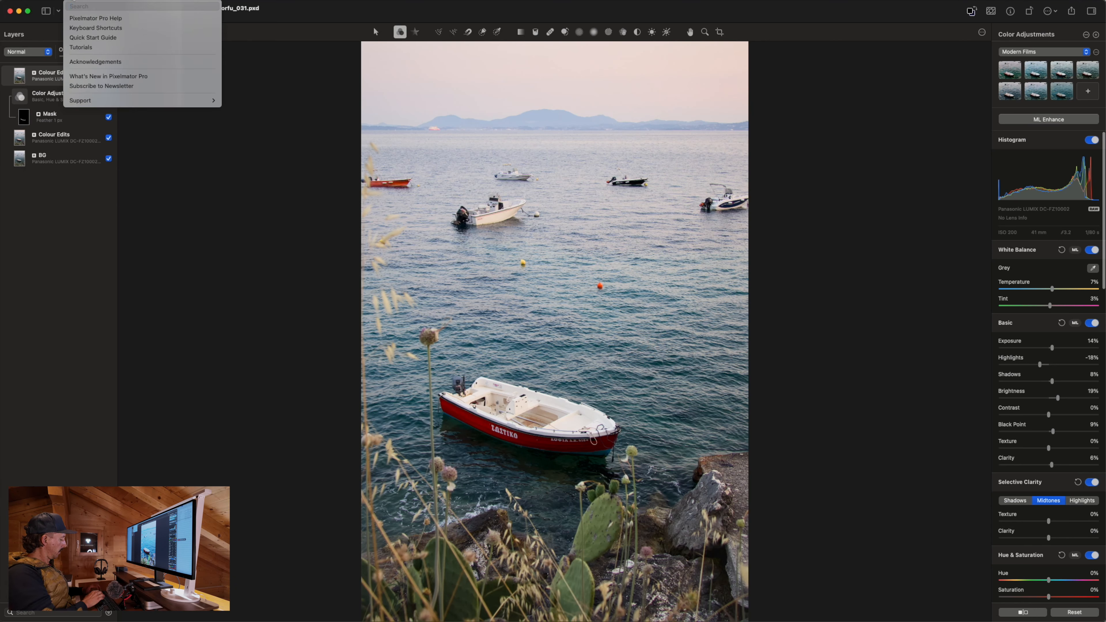
{"action": "type", "text": "stamp"}
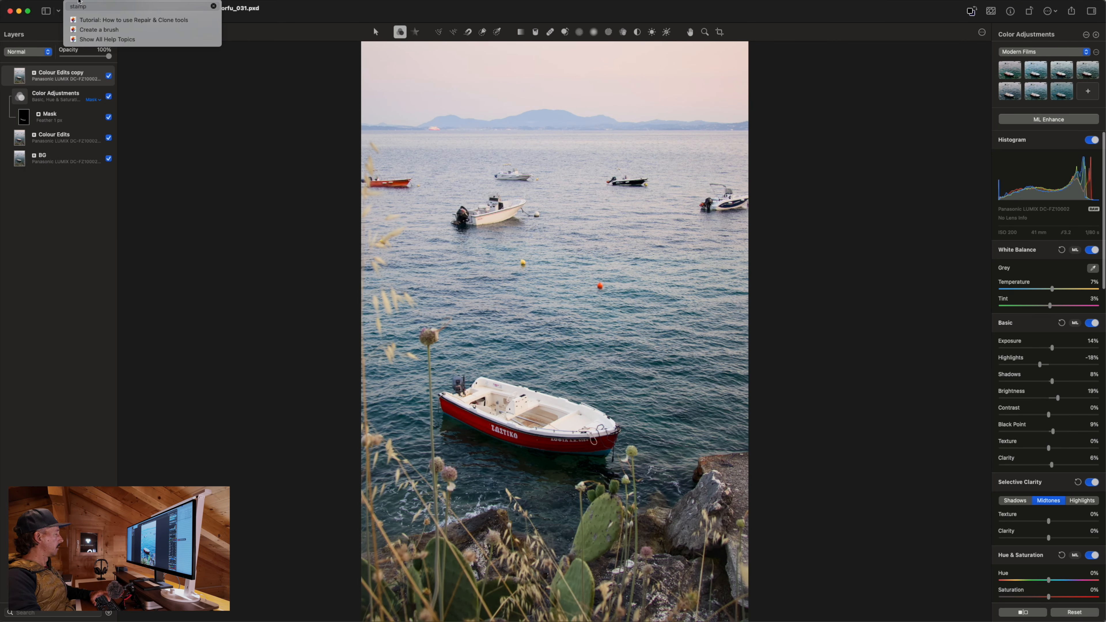
{"action": "key", "text": "BackSpace"}
{"action": "key", "text": "BackSpace"}
{"action": "key", "text": "BackSpace"}
{"action": "key", "text": "BackSpace"}
{"action": "key", "text": "BackSpace"}
{"action": "left_click", "coordinate": [83, 215]}
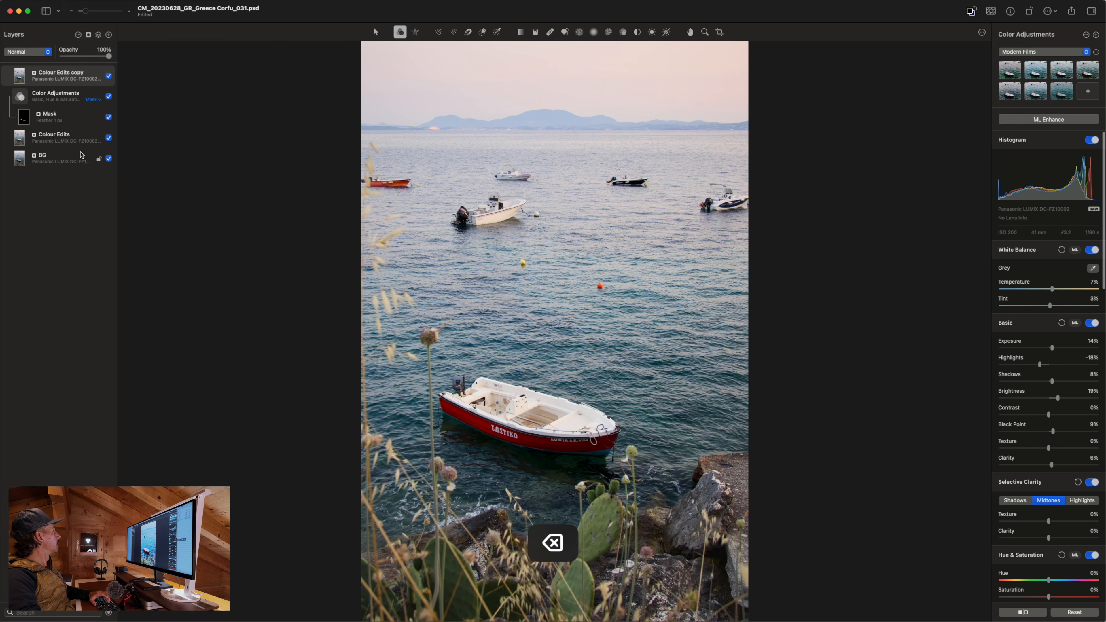
Step: Delete the Colour Edits copy layer
{"action": "right_click", "coordinate": [57, 78]}
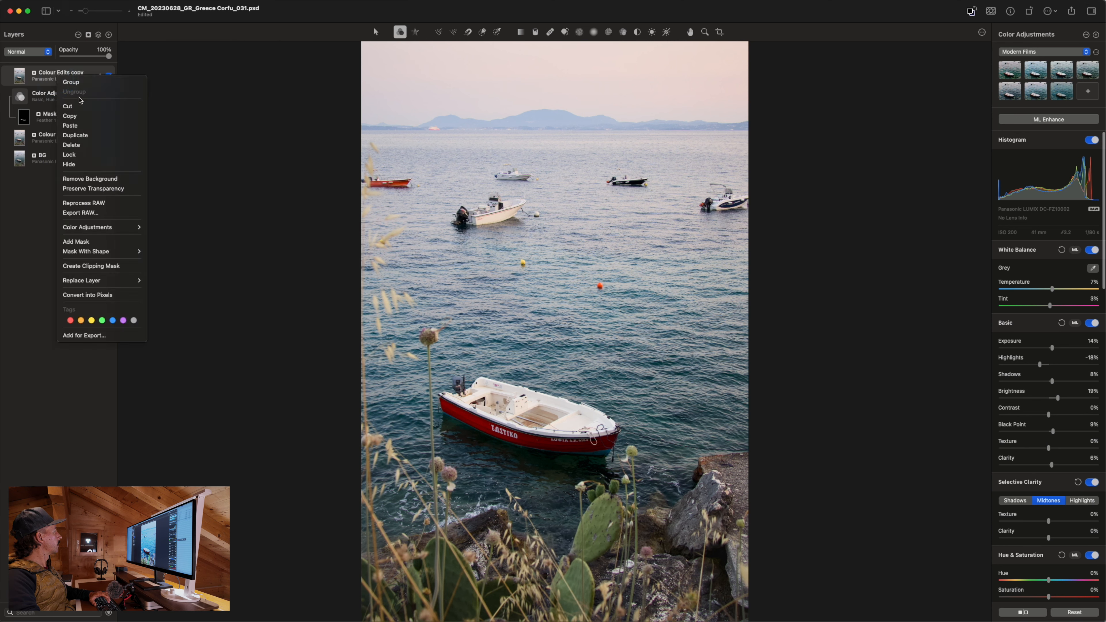
{"action": "left_click", "coordinate": [40, 296]}
{"action": "key", "text": "BackSpace"}
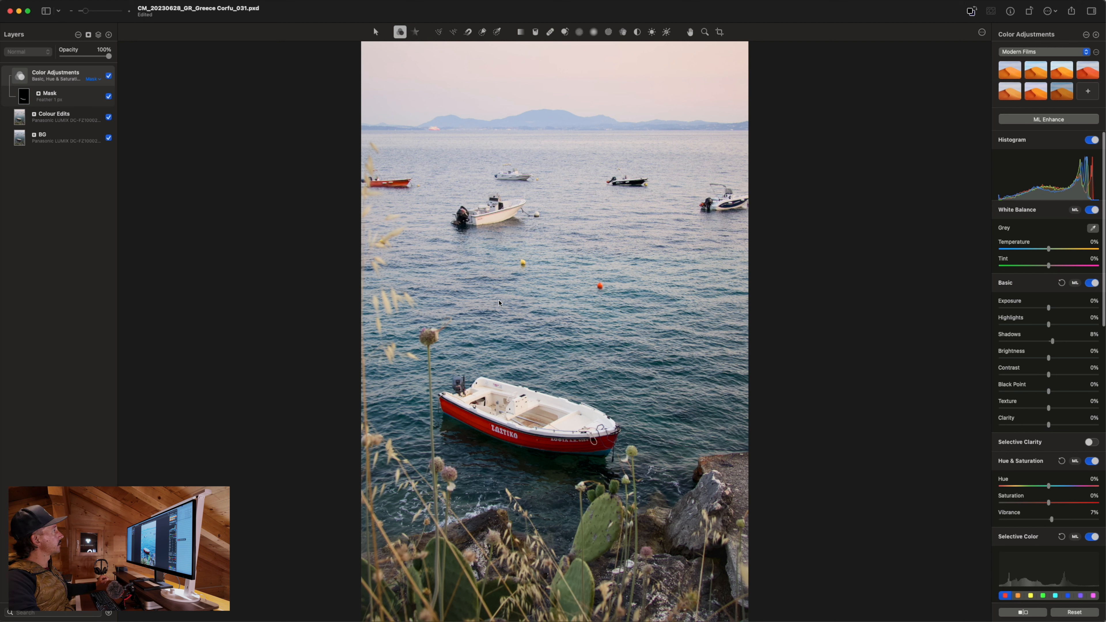
Step: Remove the red buoy from the water with the Repair tool at 15% brush size, sampling all layers onto a separate image layer
{"action": "left_click", "coordinate": [551, 34]}
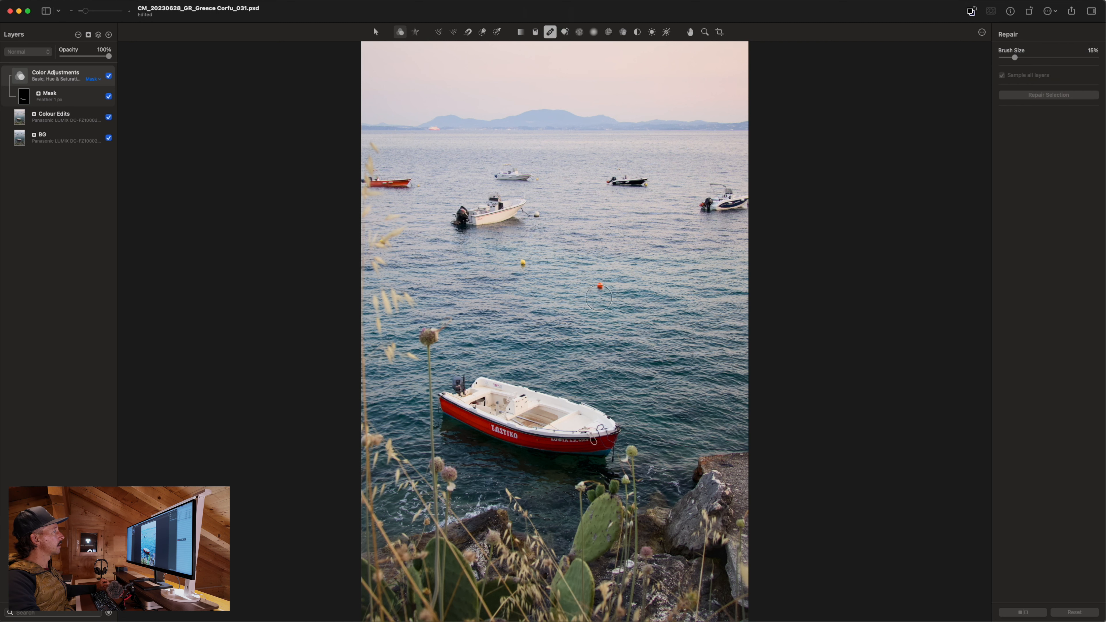
{"action": "left_click", "coordinate": [599, 296]}
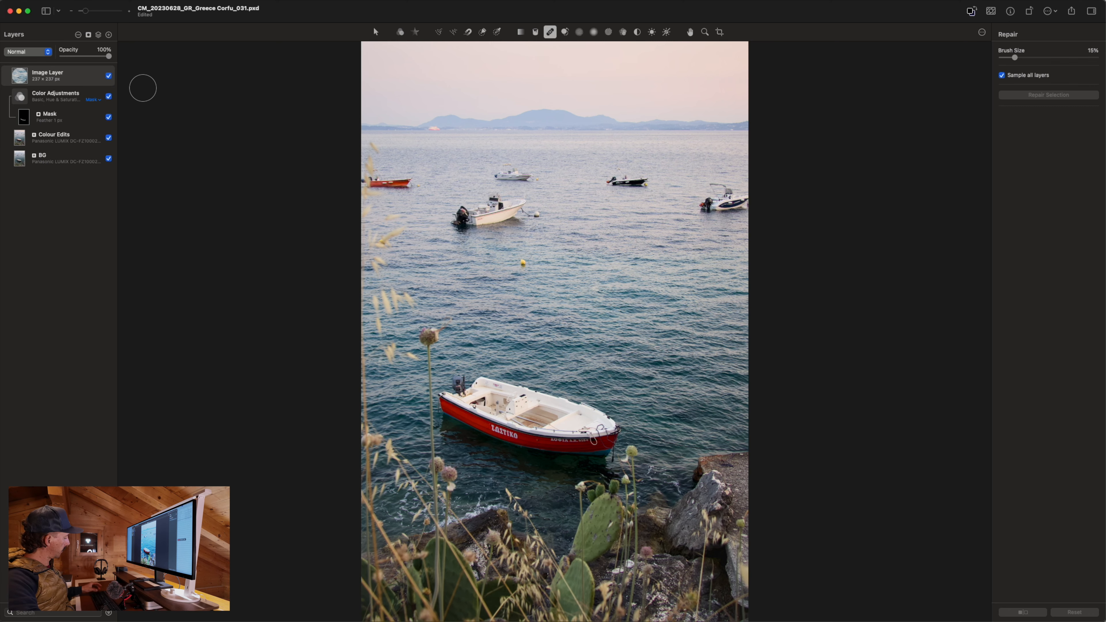
Step: Inspect the repaired water at actual size, comparing it with the repair layer hidden and shown
{"action": "key", "text": "super+1"}
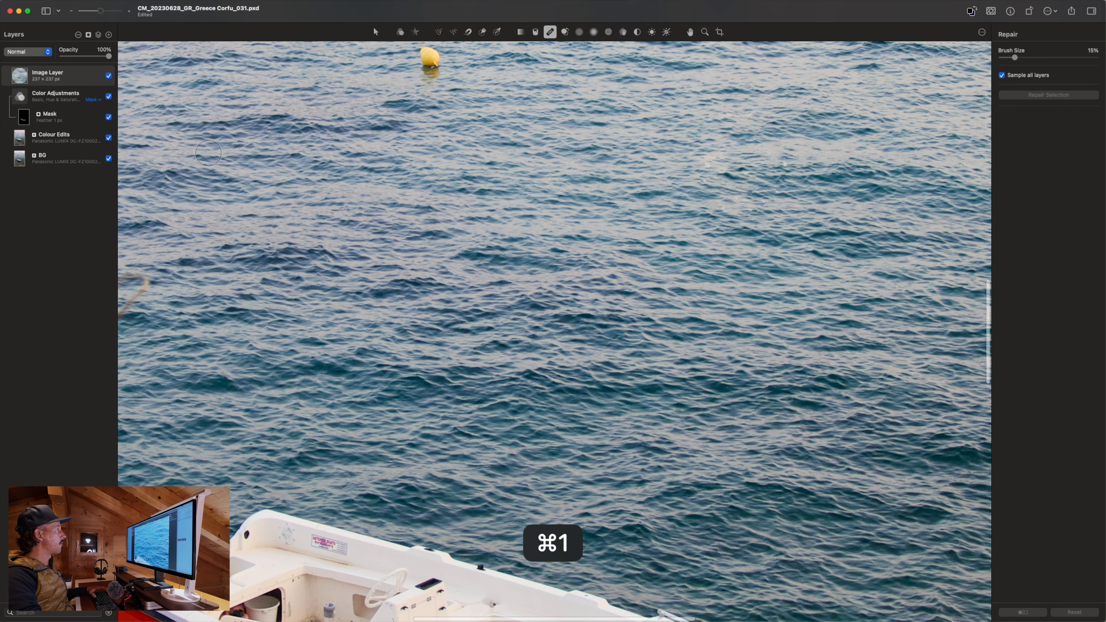
{"action": "key", "text": "space"}
{"action": "left_click_drag", "start_coordinate": [539, 202], "coordinate": [320, 344]}
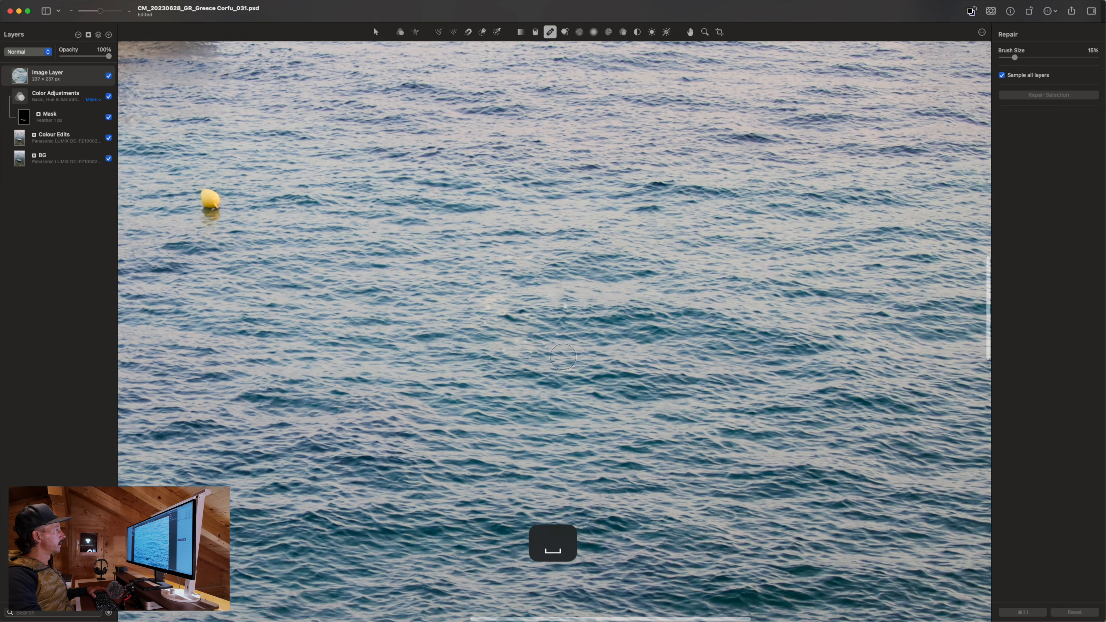
{"action": "key", "text": "space"}
{"action": "left_click_drag", "start_coordinate": [674, 339], "coordinate": [574, 344]}
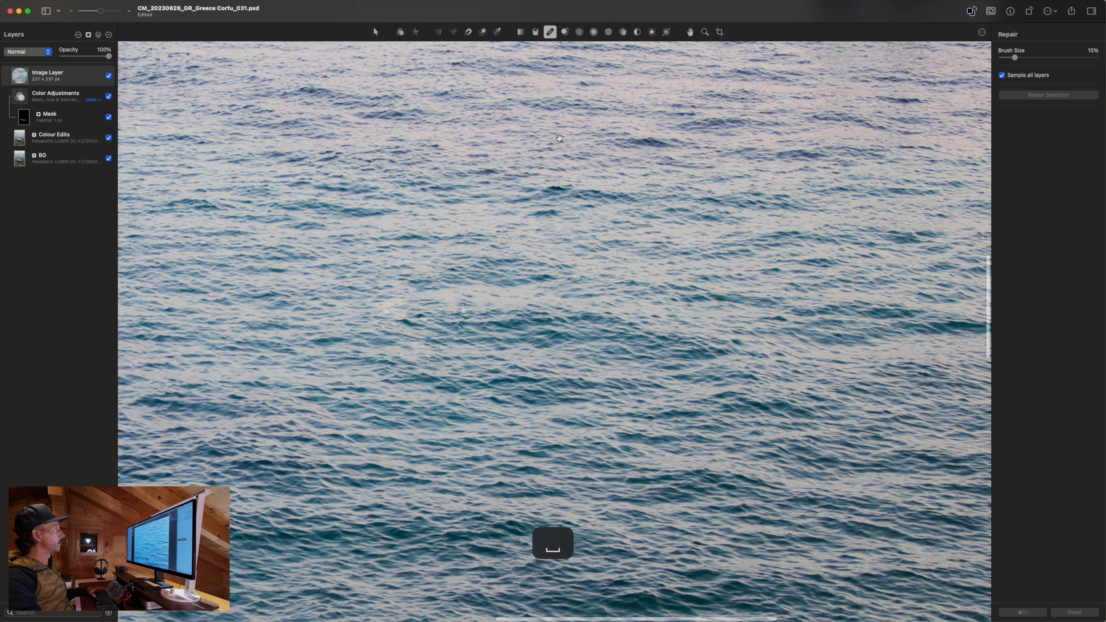
{"action": "key", "text": "space"}
{"action": "left_click_drag", "start_coordinate": [630, 387], "coordinate": [723, 388]}
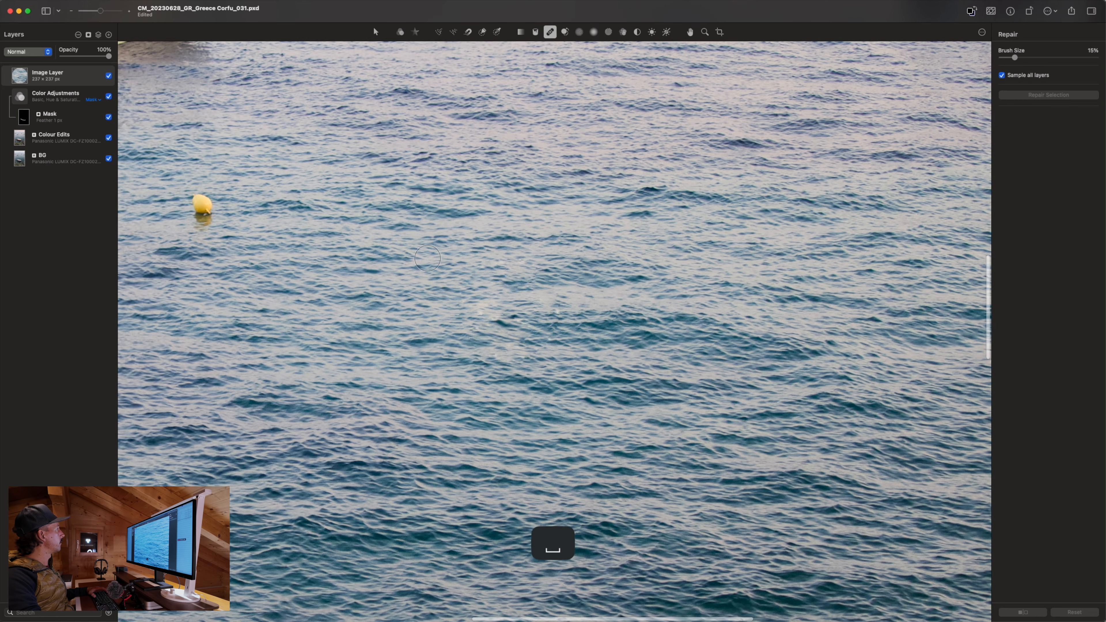
{"action": "left_click", "coordinate": [109, 76]}
{"action": "left_click", "coordinate": [110, 76]}
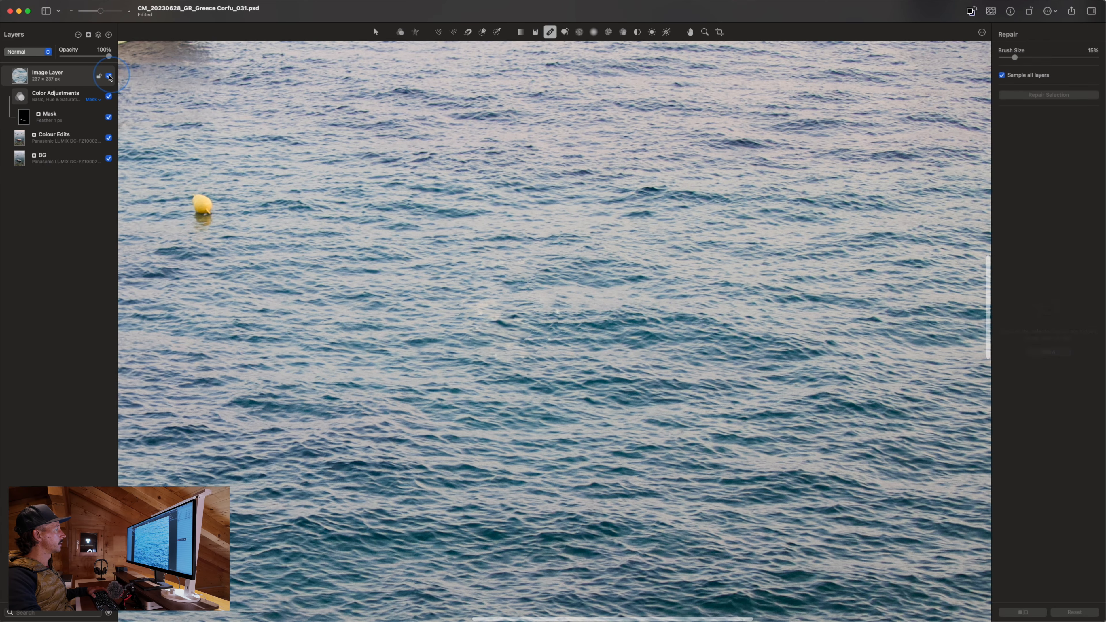
Step: Remove the yellow buoy below the white motorboat with the Repair tool at 35% brush size
{"action": "key", "text": "space"}
{"action": "left_click_drag", "start_coordinate": [346, 318], "coordinate": [550, 372]}
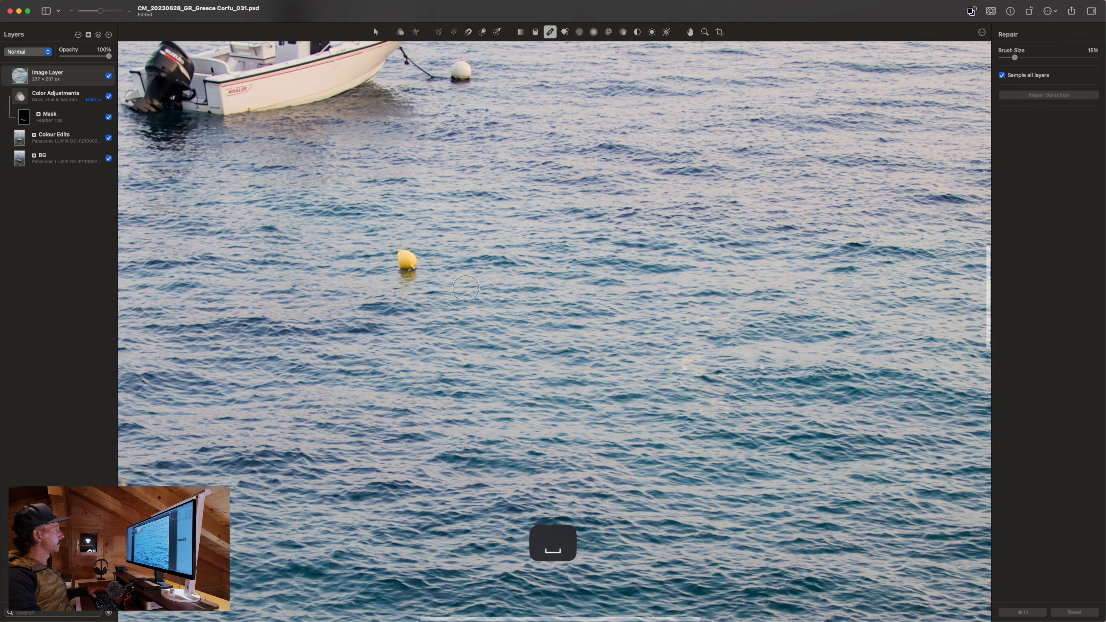
{"action": "key", "text": "bracketright"}
{"action": "key", "text": "bracketright"}
{"action": "left_click", "coordinate": [408, 261]}
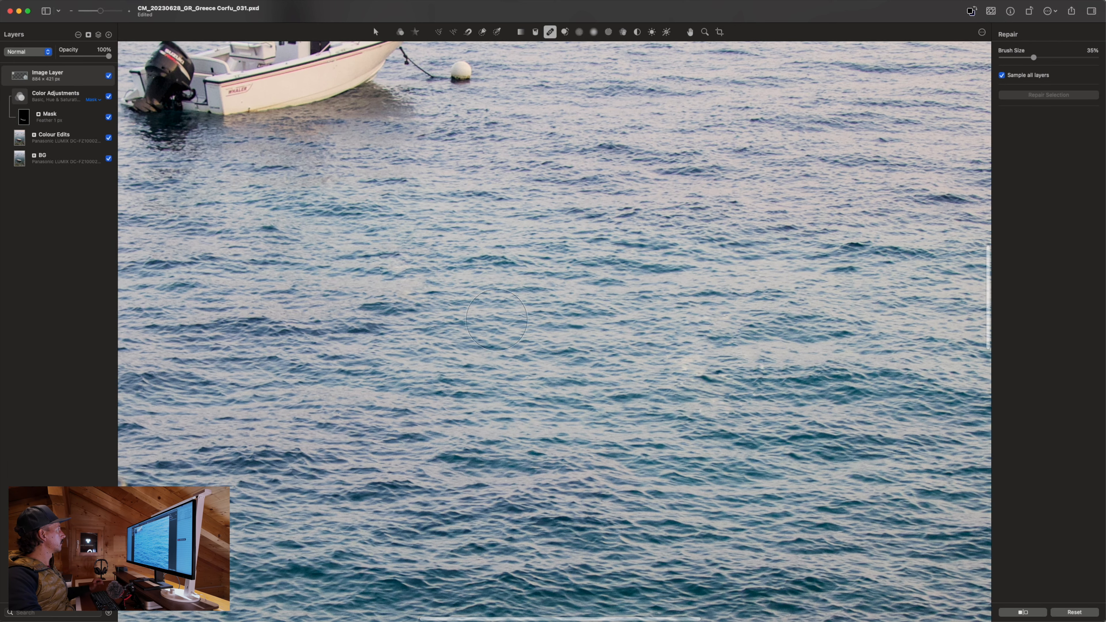
Step: Compare the whole photo with the buoy repair layer hidden and shown, leaving the layer visible
{"action": "key", "text": "super+0"}
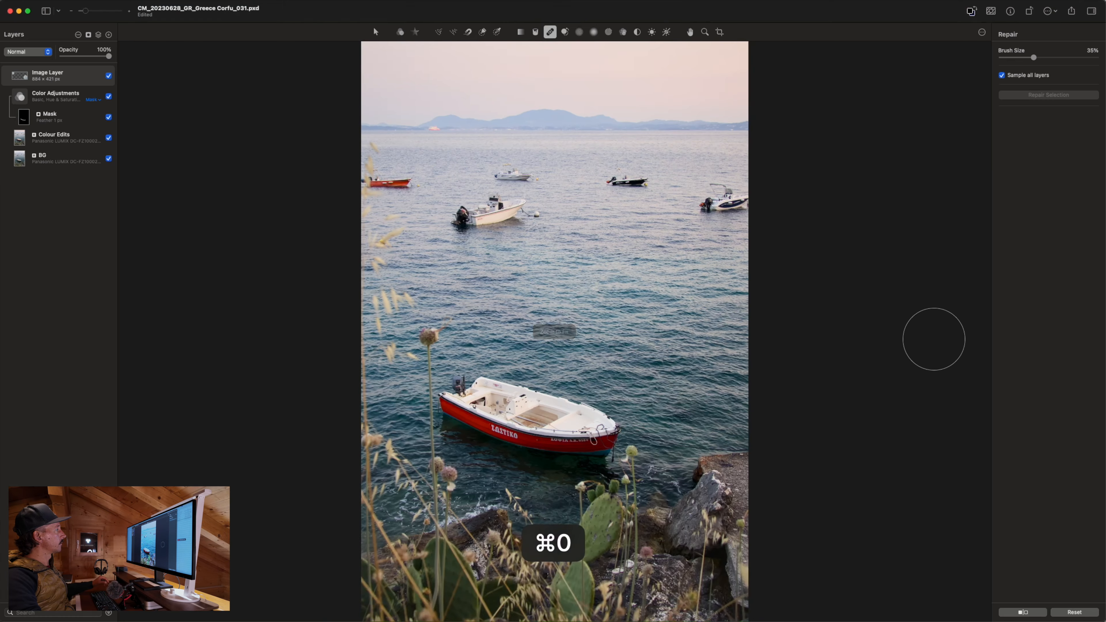
{"action": "left_click", "coordinate": [109, 76]}
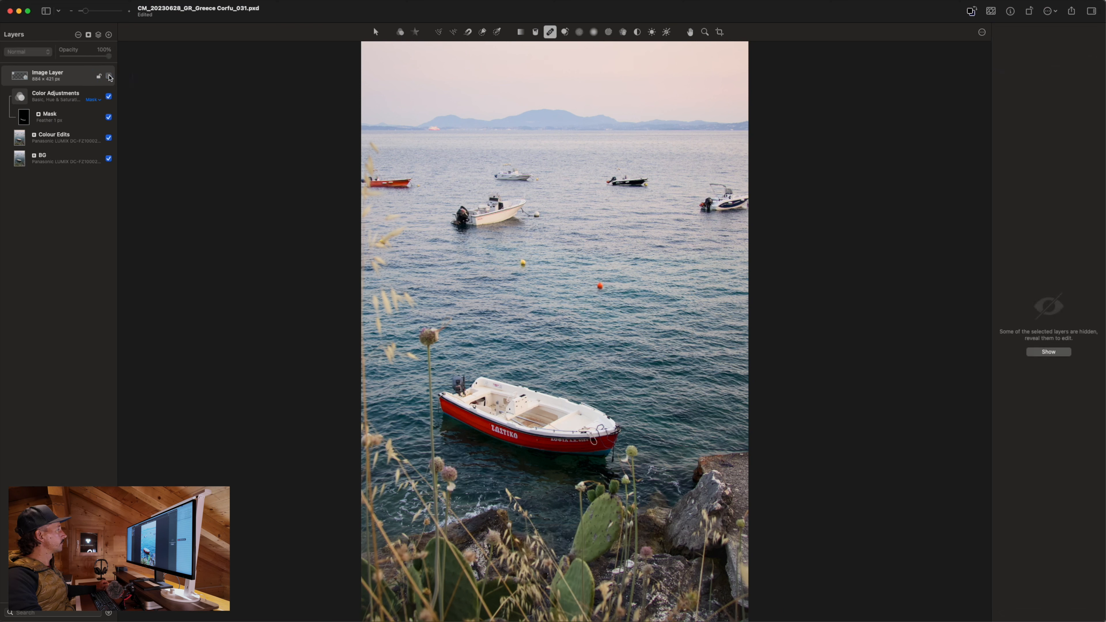
{"action": "left_click", "coordinate": [109, 77]}
{"action": "left_click", "coordinate": [109, 76]}
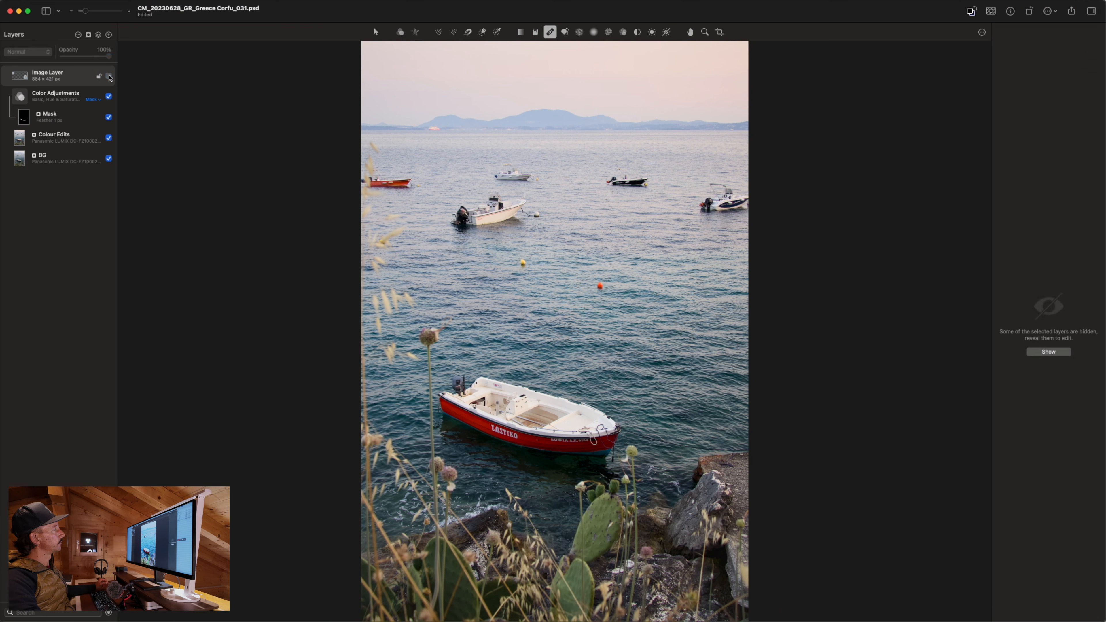
{"action": "left_click", "coordinate": [109, 76]}
{"action": "left_click", "coordinate": [109, 76]}
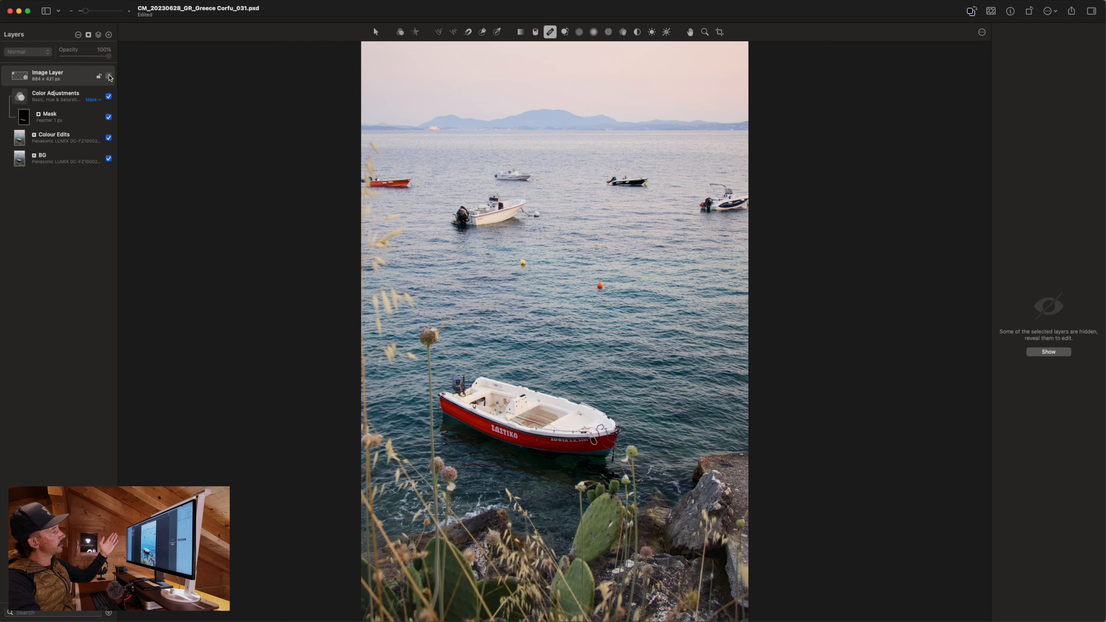
{"action": "left_click", "coordinate": [108, 76]}
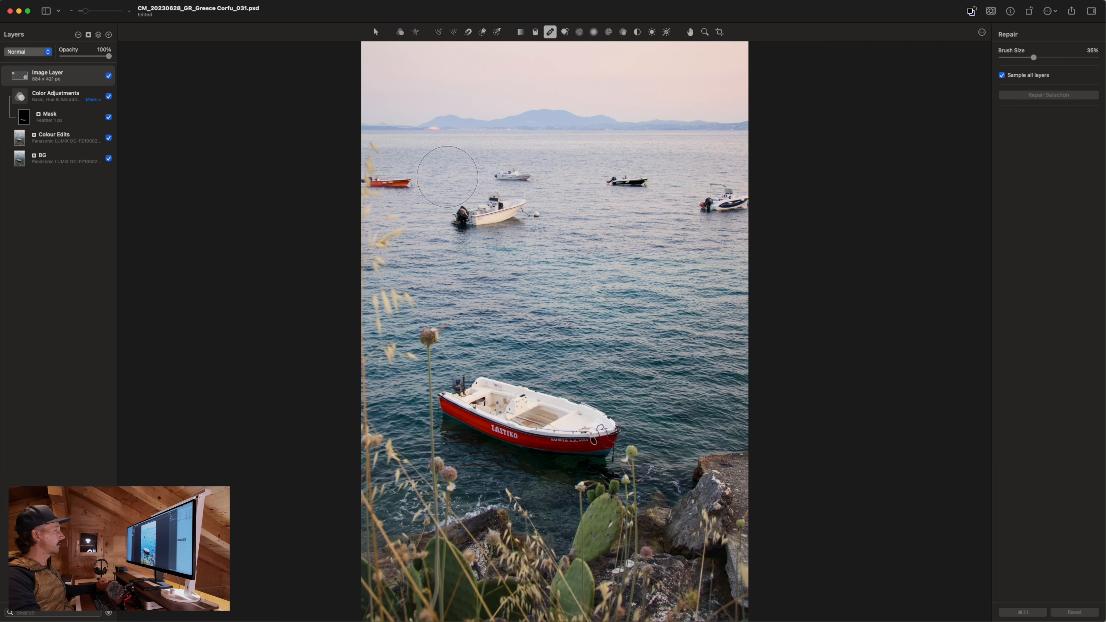
Step: Compare the unedited BG layer on its own with the full edited layer stack, leaving all layers visible
{"action": "left_click", "coordinate": [76, 159]}
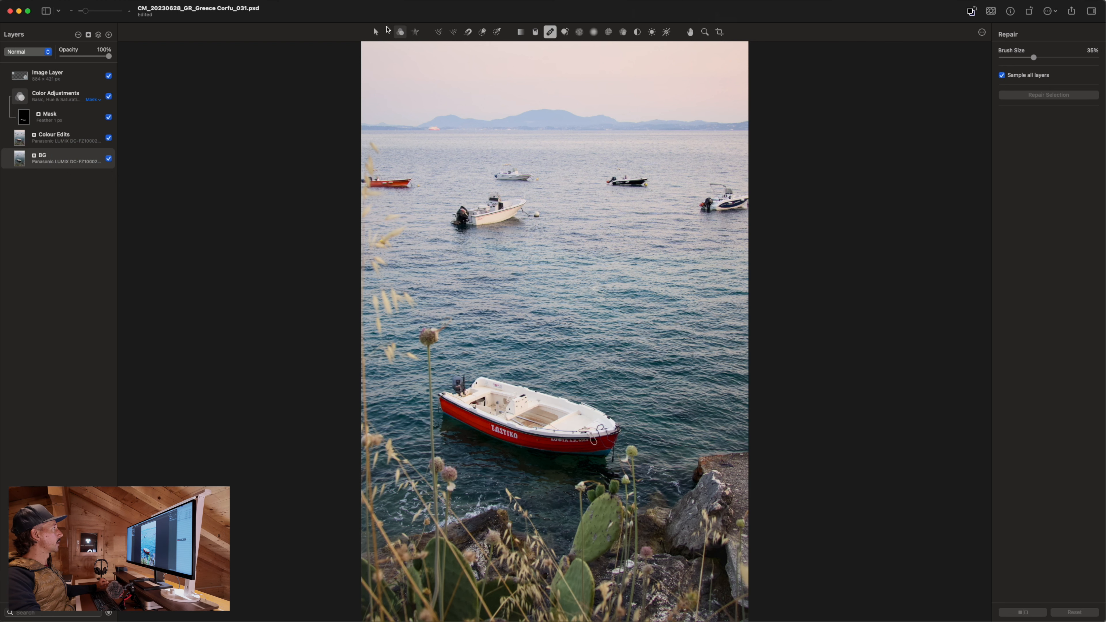
{"action": "left_click", "coordinate": [690, 32]}
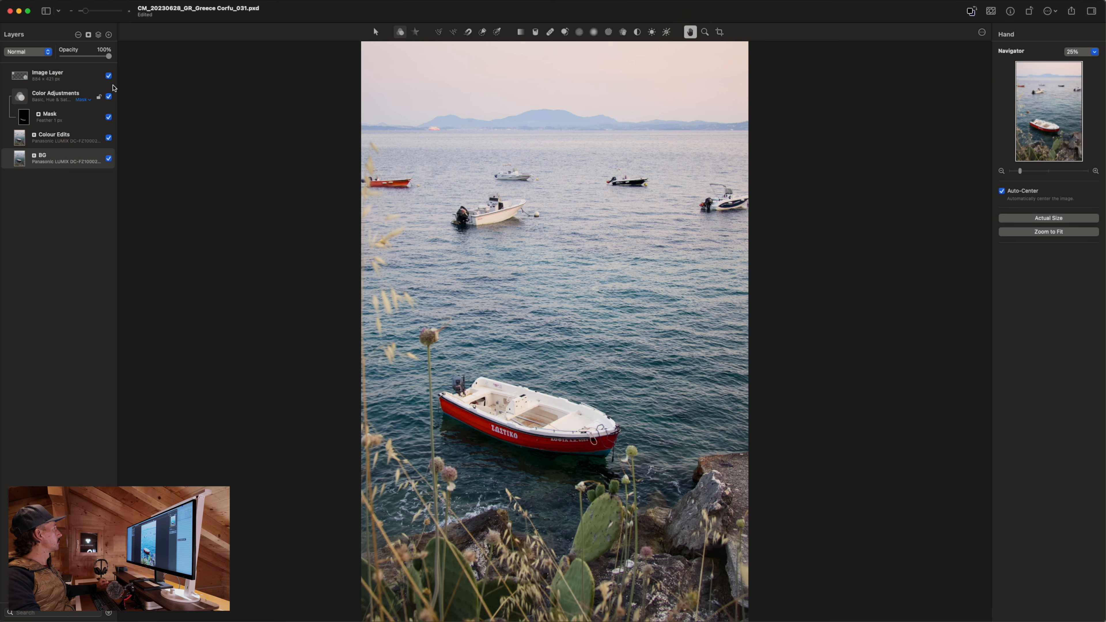
{"action": "left_click", "coordinate": [85, 77]}
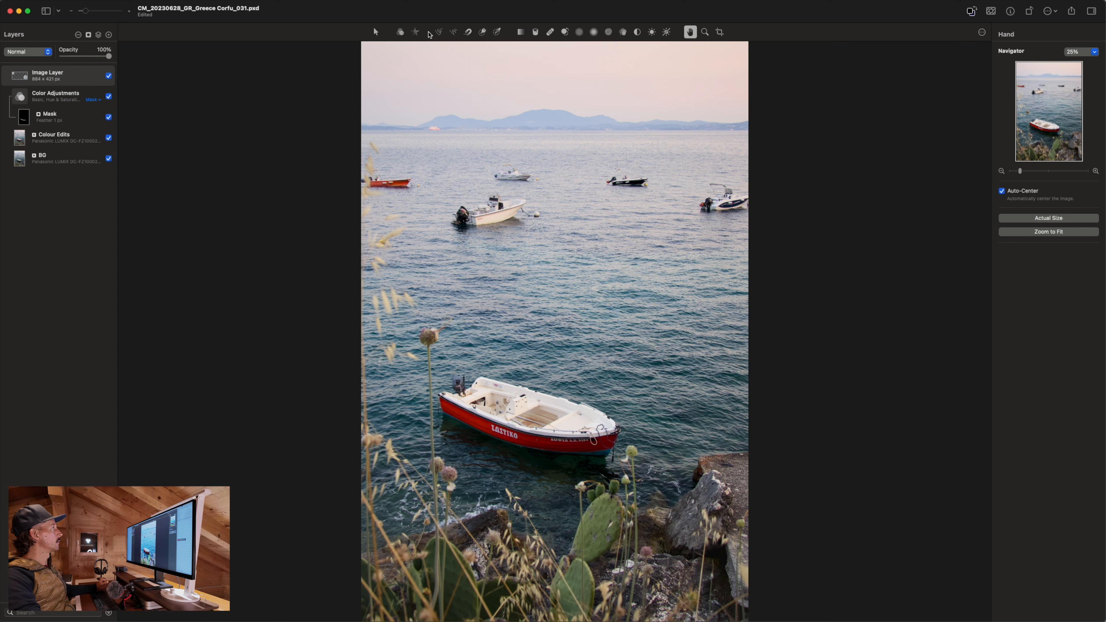
{"action": "left_click", "coordinate": [400, 32]}
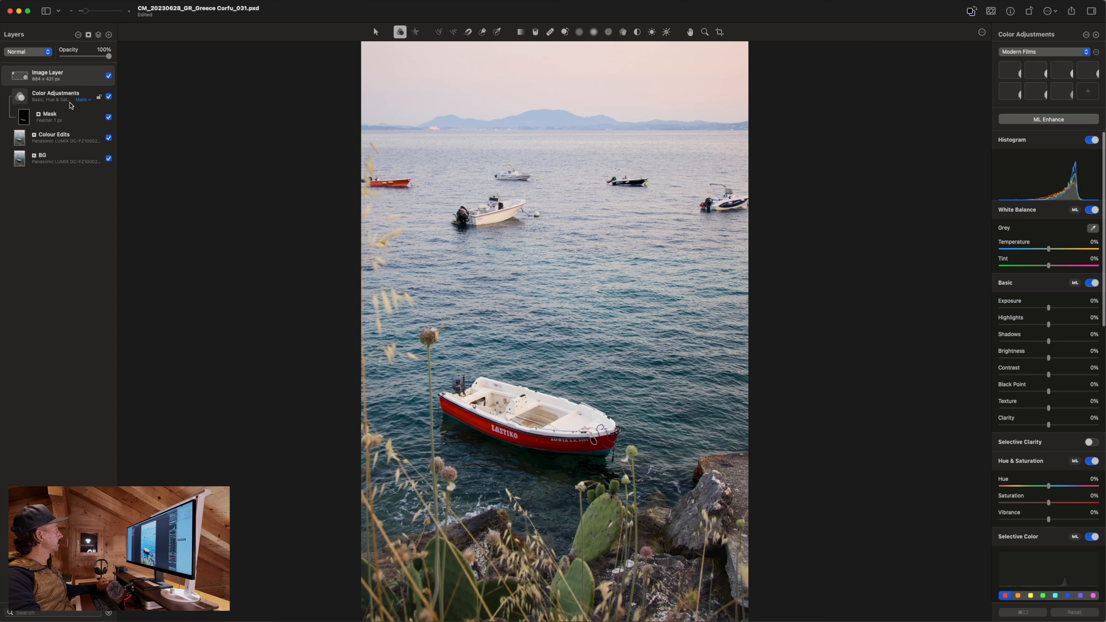
{"action": "left_click", "coordinate": [89, 164]}
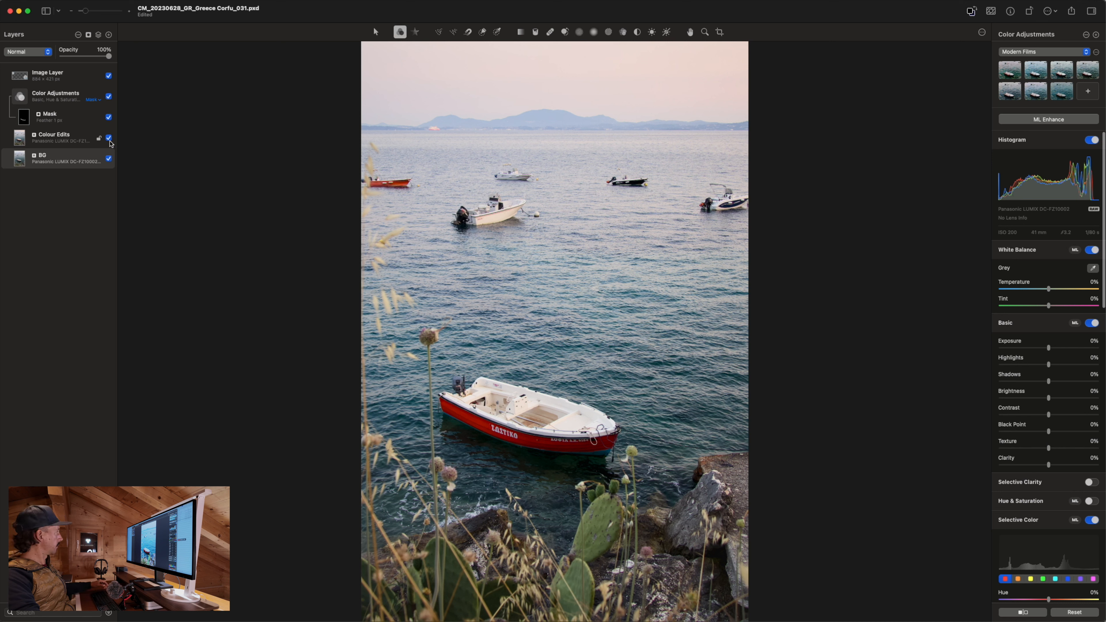
{"action": "key", "text": "alt"}
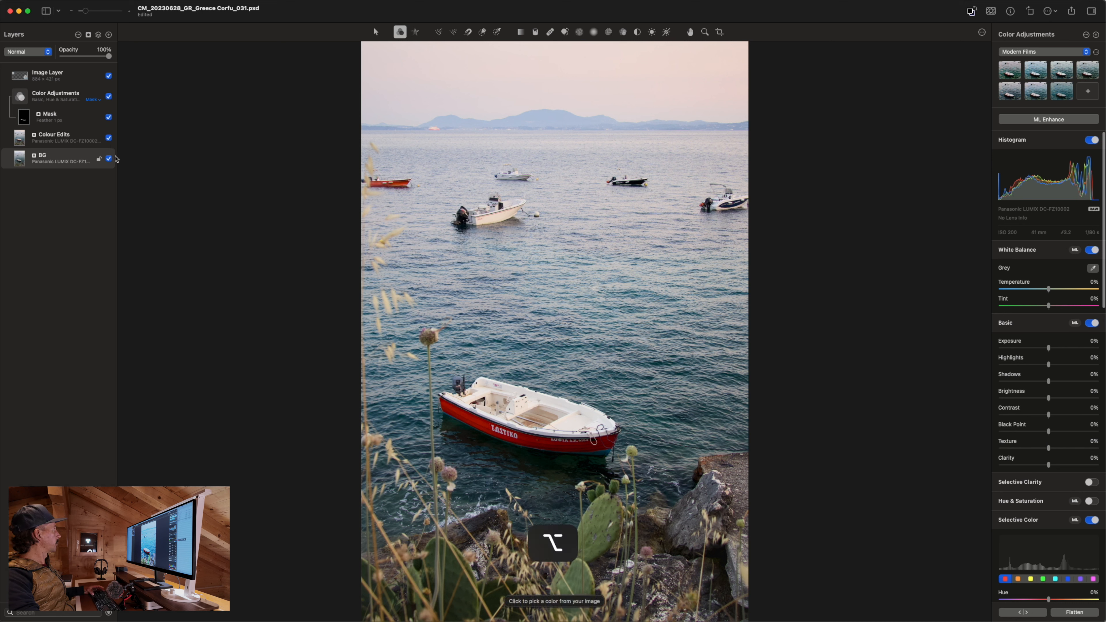
{"action": "left_click", "coordinate": [109, 161], "text": "alt"}
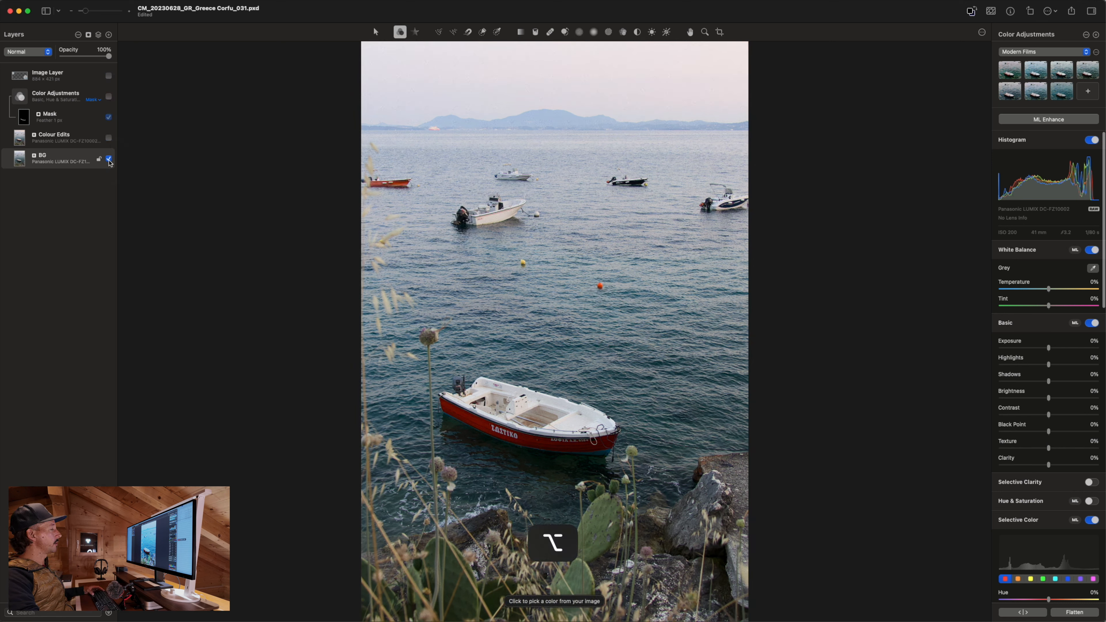
{"action": "left_click", "coordinate": [109, 161], "text": "alt"}
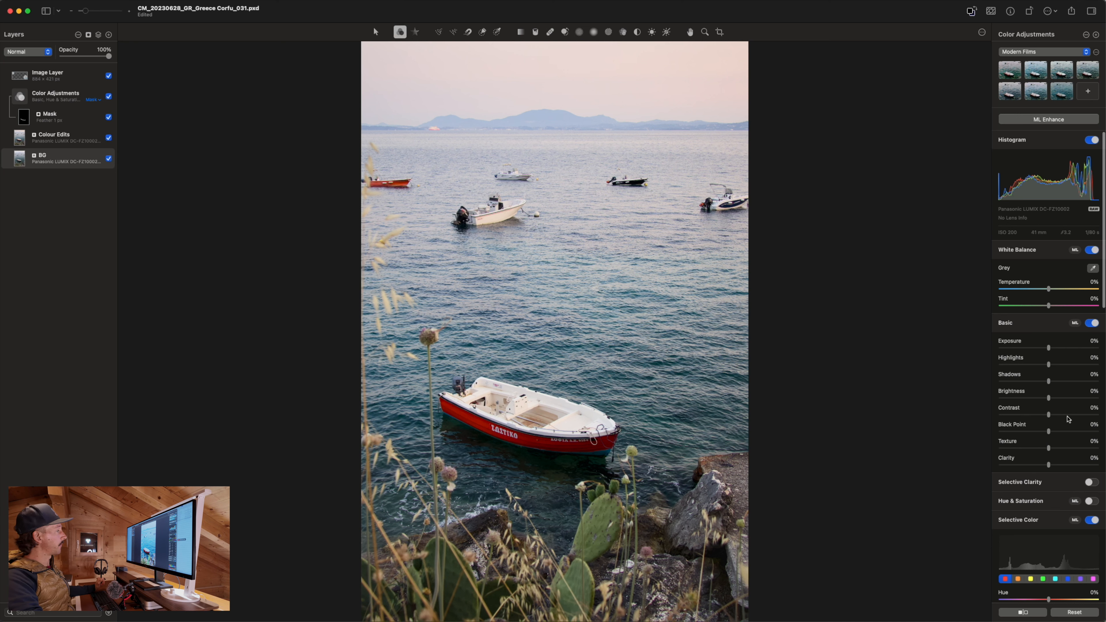
Step: Review the colour adjustment settings on the BG, Image Layer, Color Adjustments and Colour Edits layers
{"action": "scroll", "coordinate": [1067, 419], "scroll_direction": "down", "scroll_amount": 10}
{"action": "scroll", "coordinate": [1063, 391], "scroll_direction": "up", "scroll_amount": 10}
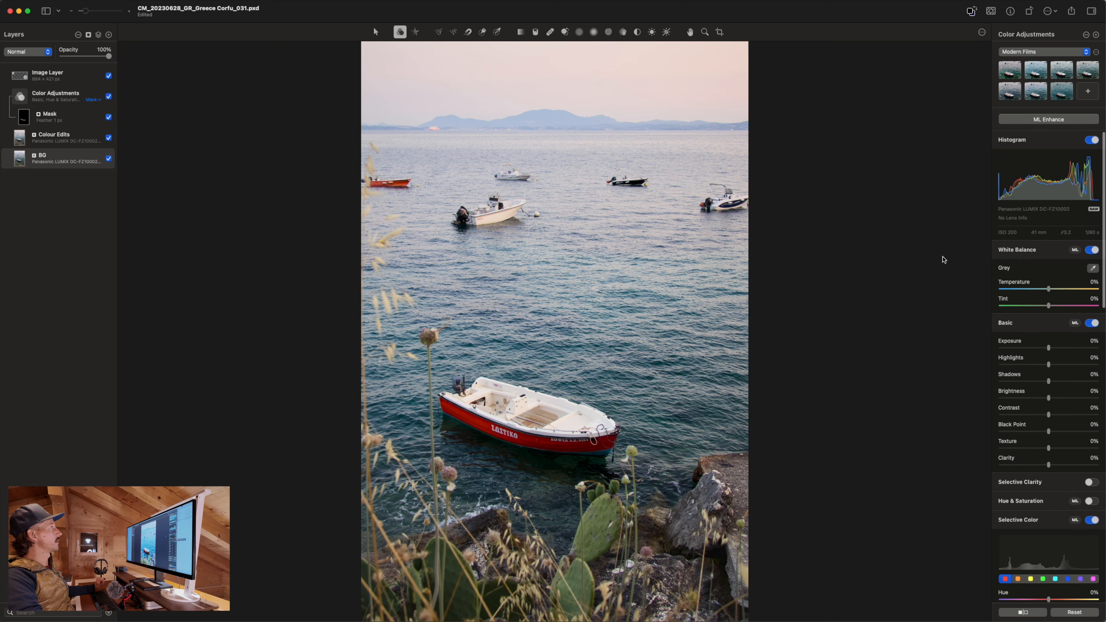
{"action": "left_click", "coordinate": [78, 75]}
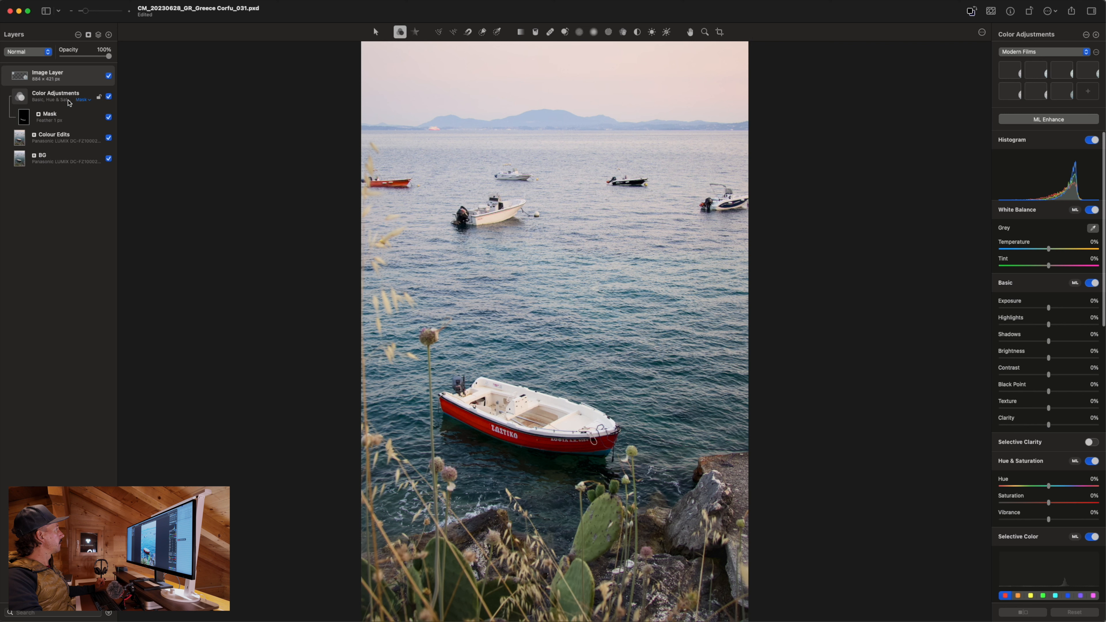
{"action": "left_click", "coordinate": [62, 102]}
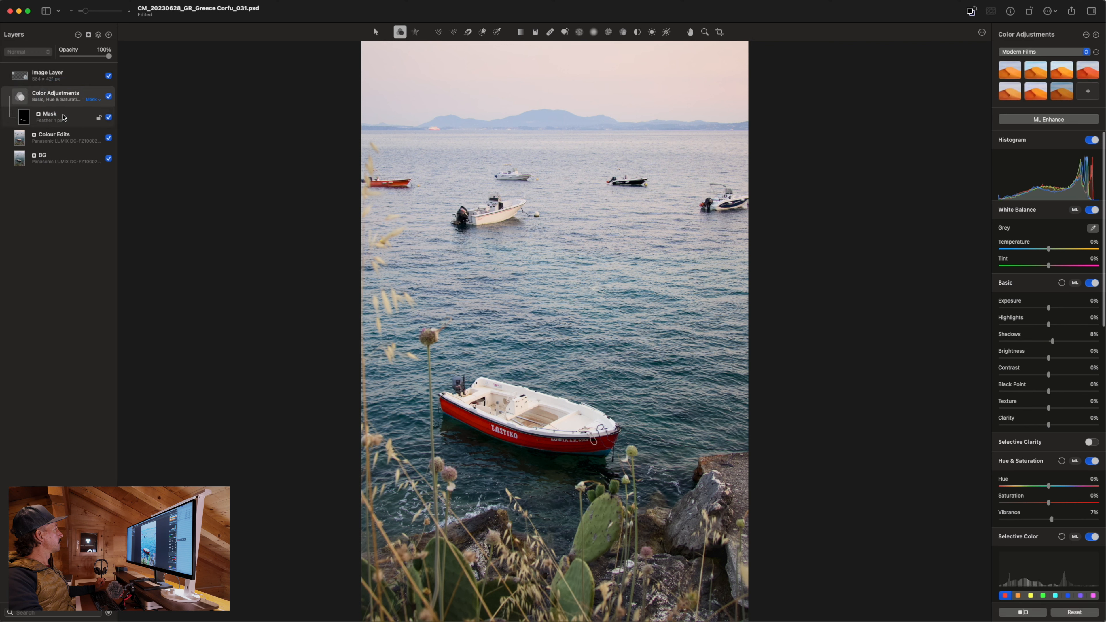
{"action": "left_click", "coordinate": [66, 140]}
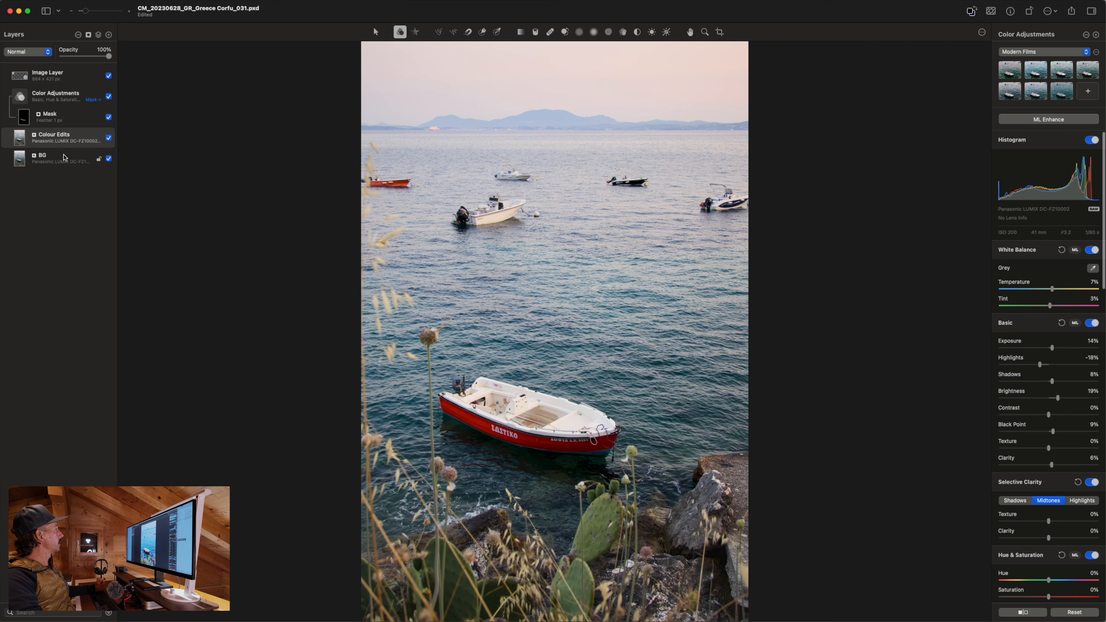
{"action": "left_click", "coordinate": [66, 79]}
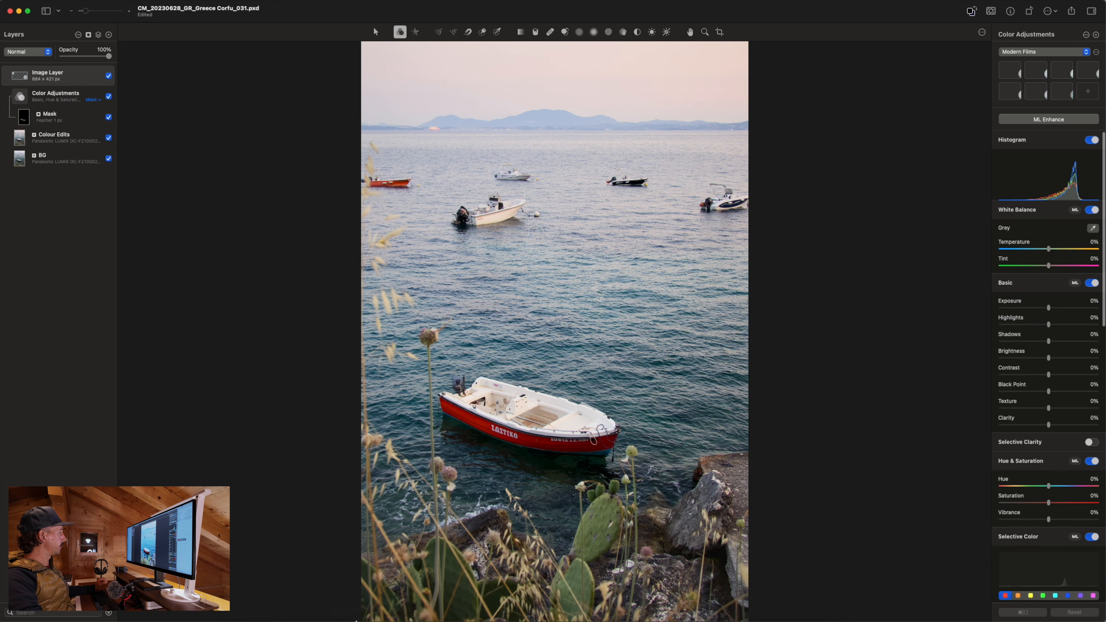
Step: Switch to Safari and search the web for "pixelmator combine layers" in a new tab
{"action": "left_click", "coordinate": [311, 606]}
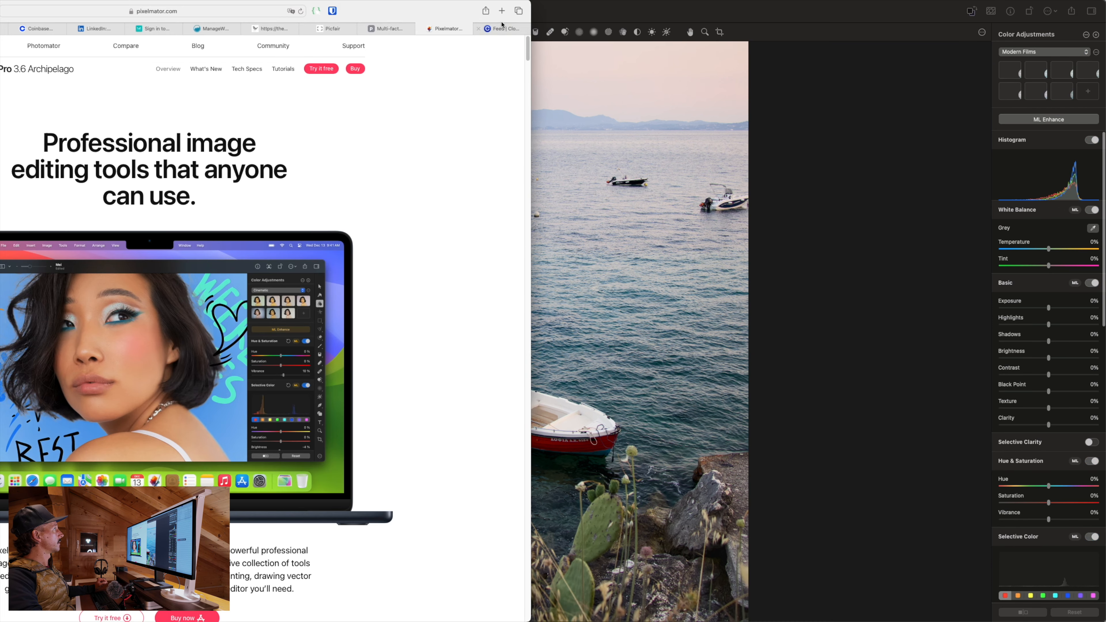
{"action": "left_click", "coordinate": [502, 10]}
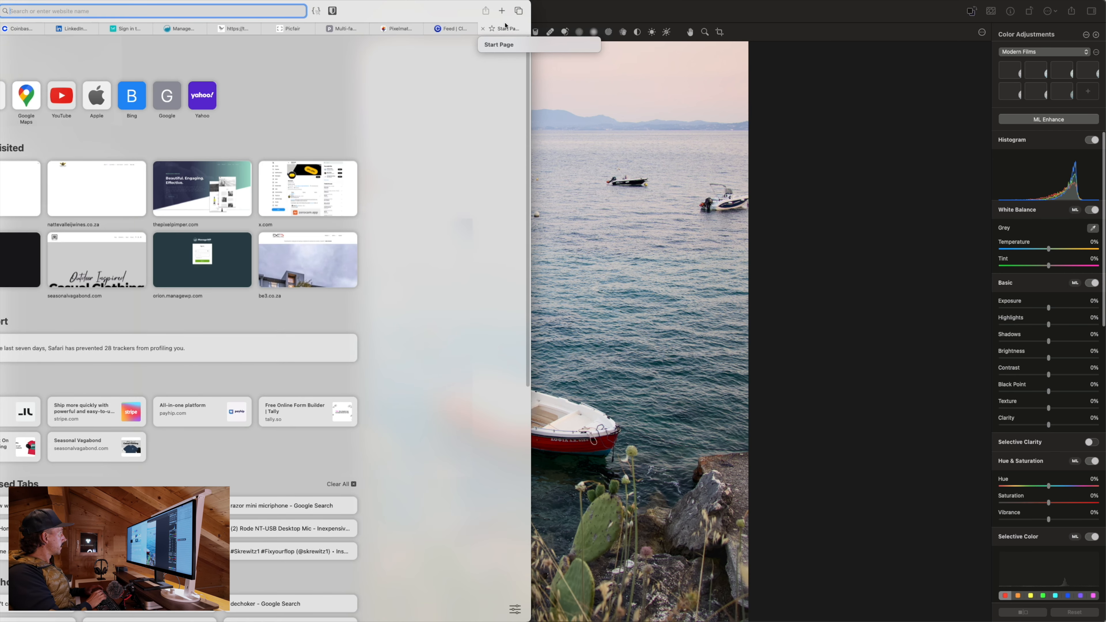
{"action": "type", "text": "pioxelm"}
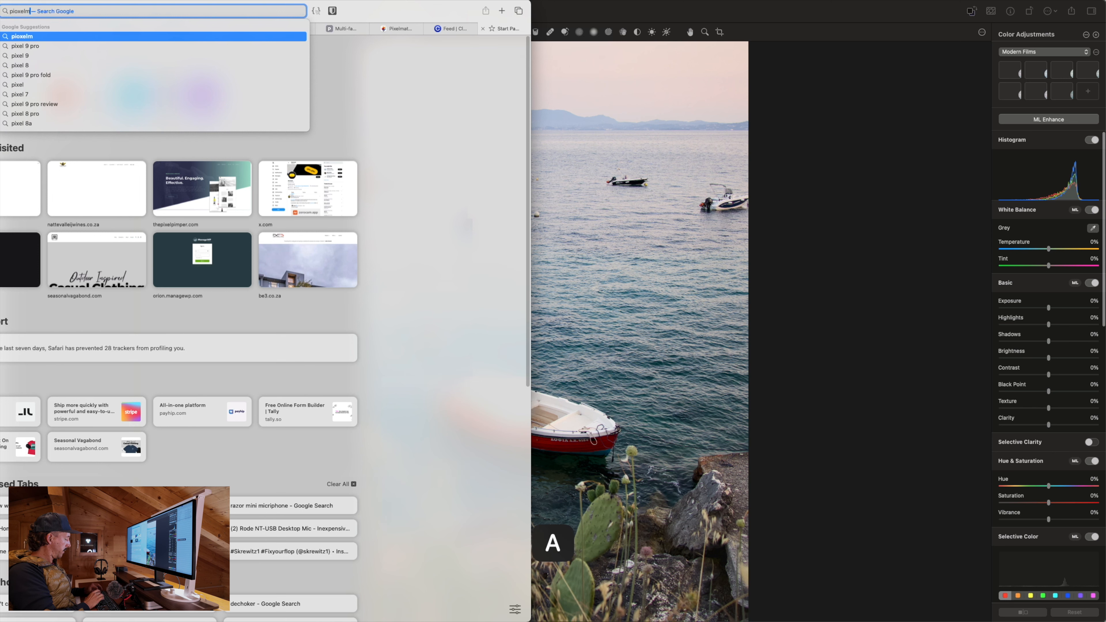
{"action": "type", "text": "ator"}
{"action": "key", "text": "BackSpace"}
{"action": "key", "text": "BackSpace"}
{"action": "key", "text": "BackSpace"}
{"action": "key", "text": "BackSpace"}
{"action": "key", "text": "BackSpace"}
{"action": "key", "text": "BackSpace"}
{"action": "key", "text": "BackSpace"}
{"action": "key", "text": "BackSpace"}
{"action": "key", "text": "BackSpace"}
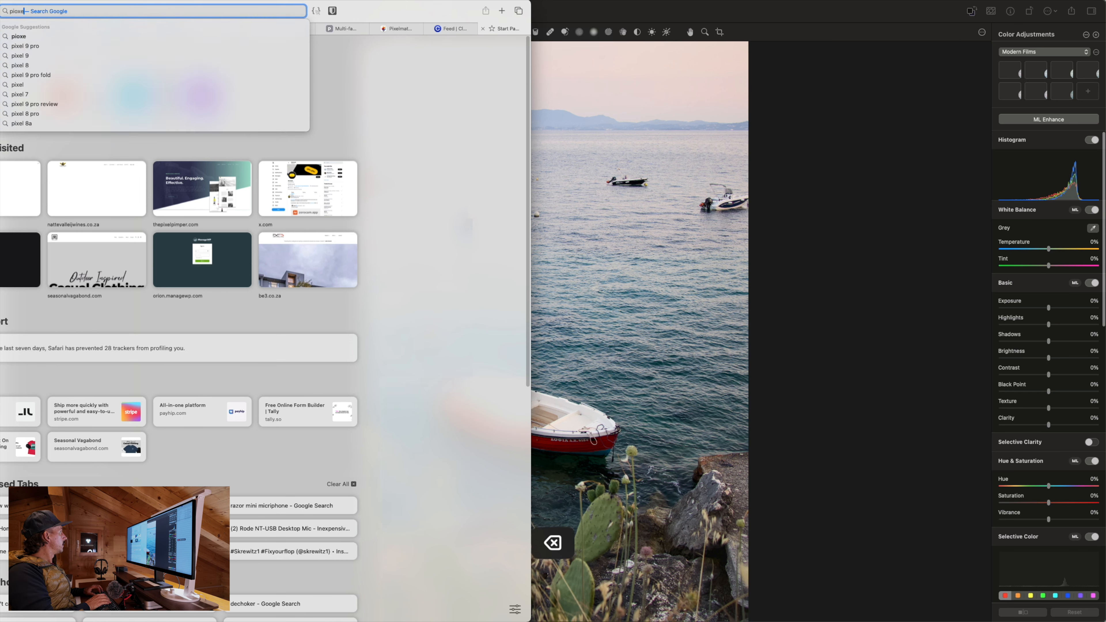
{"action": "type", "text": "xelmator "}
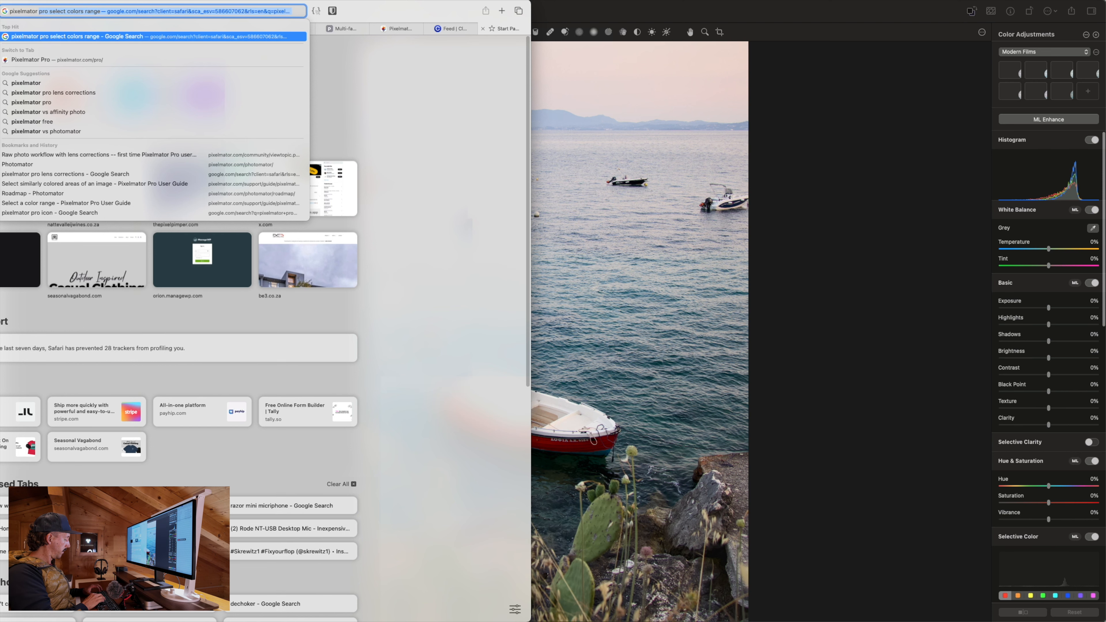
{"action": "type", "text": "comb"}
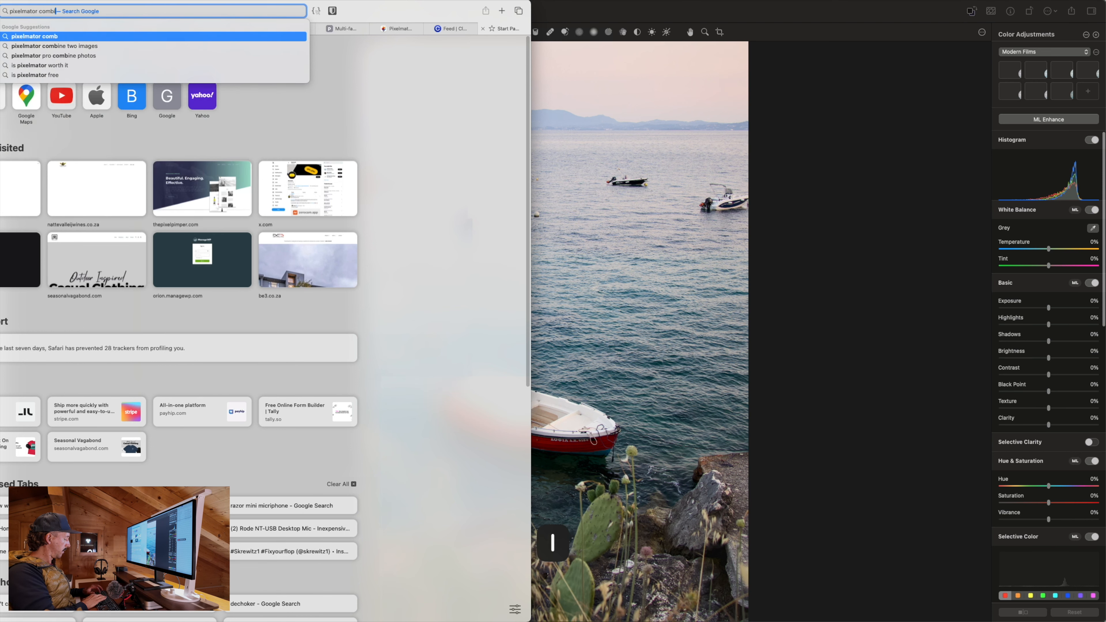
{"action": "type", "text": "ine layers"}
{"action": "key", "text": "Return"}
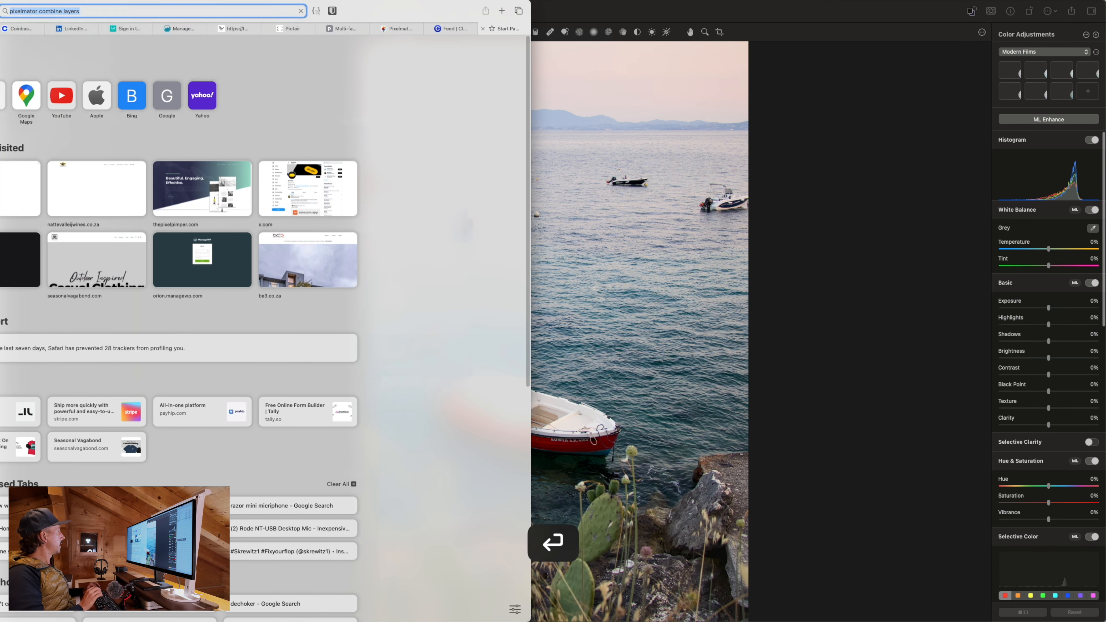
{"action": "left_click_drag", "start_coordinate": [436, 11], "coordinate": [649, 12]}
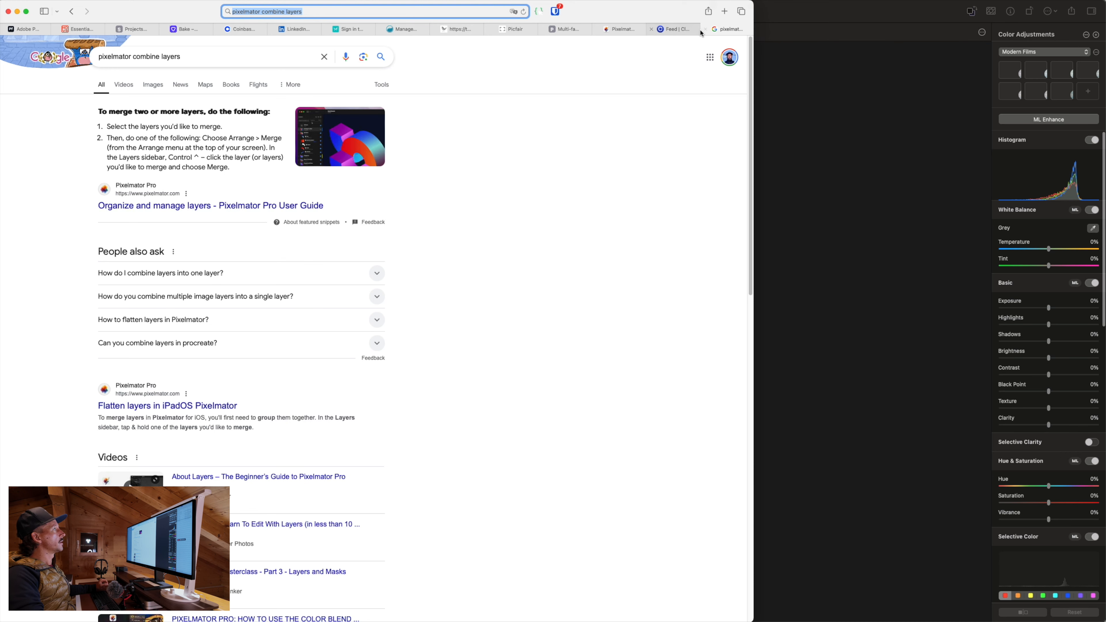
Step: Switch back to Pixelmator Pro, duplicate all the photo's layers and merge the copies into one layer
{"action": "key", "text": "super+Tab"}
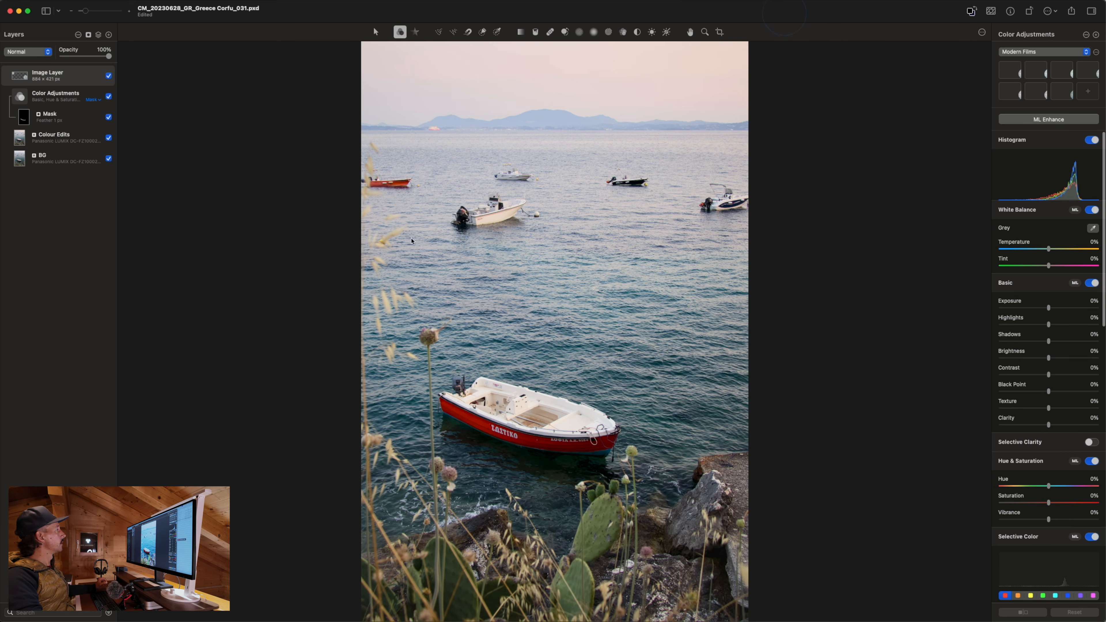
{"action": "left_click", "coordinate": [70, 164], "text": "shift"}
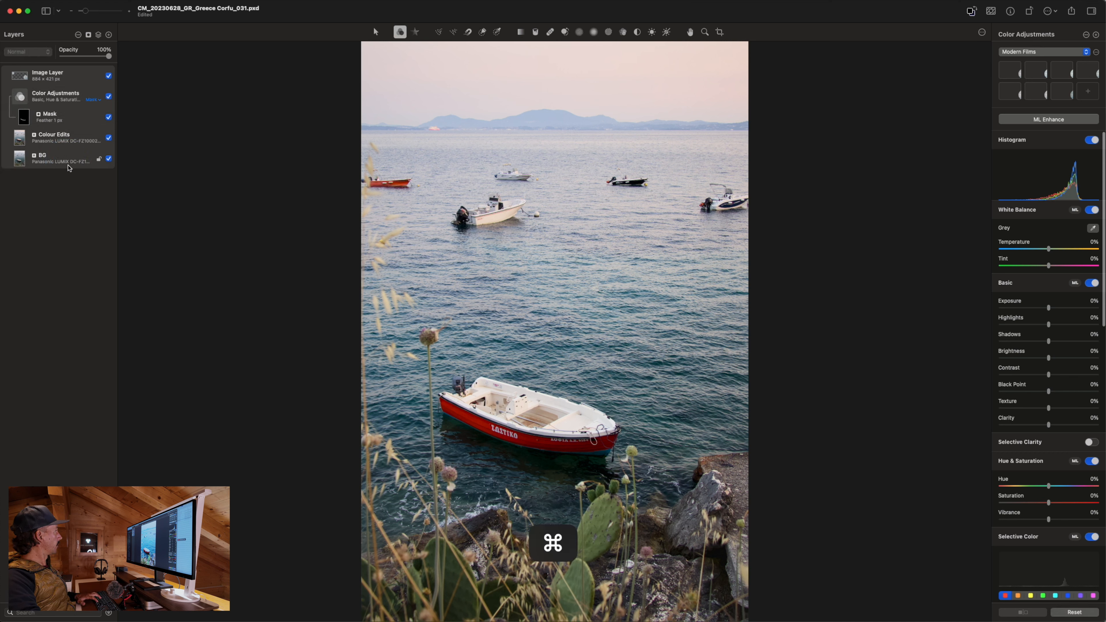
{"action": "key", "text": "cmd+j"}
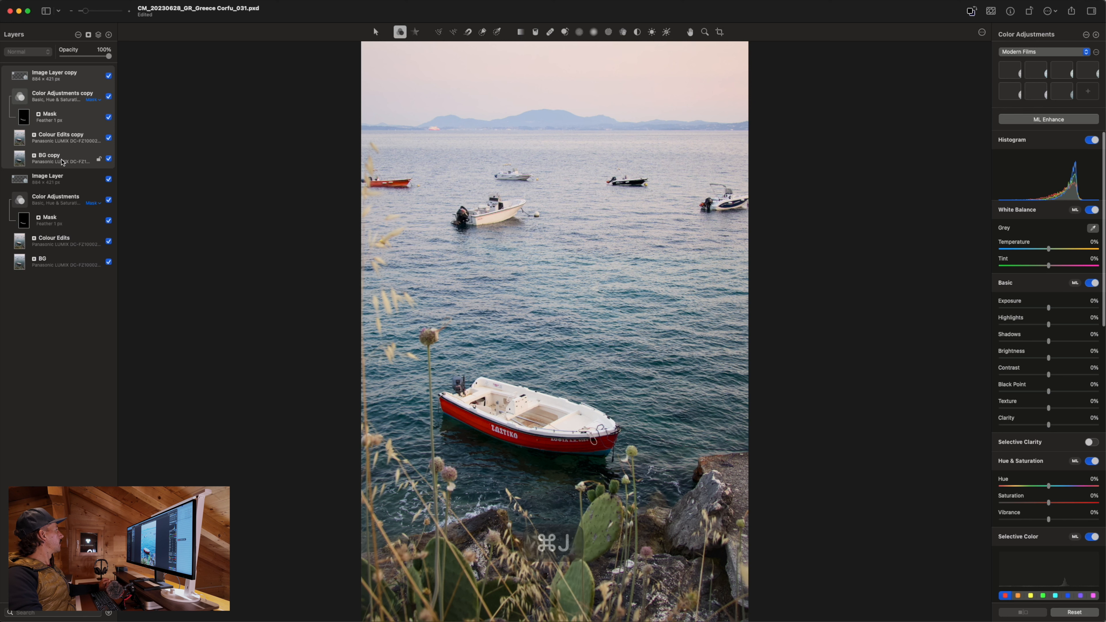
{"action": "right_click", "coordinate": [68, 162]}
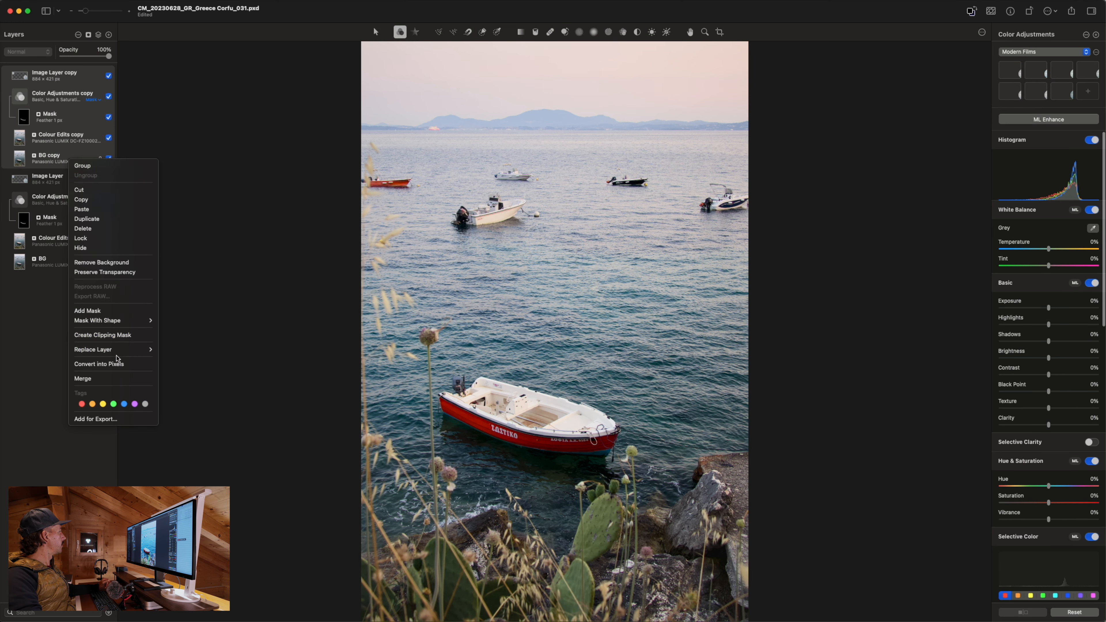
{"action": "left_click", "coordinate": [112, 381]}
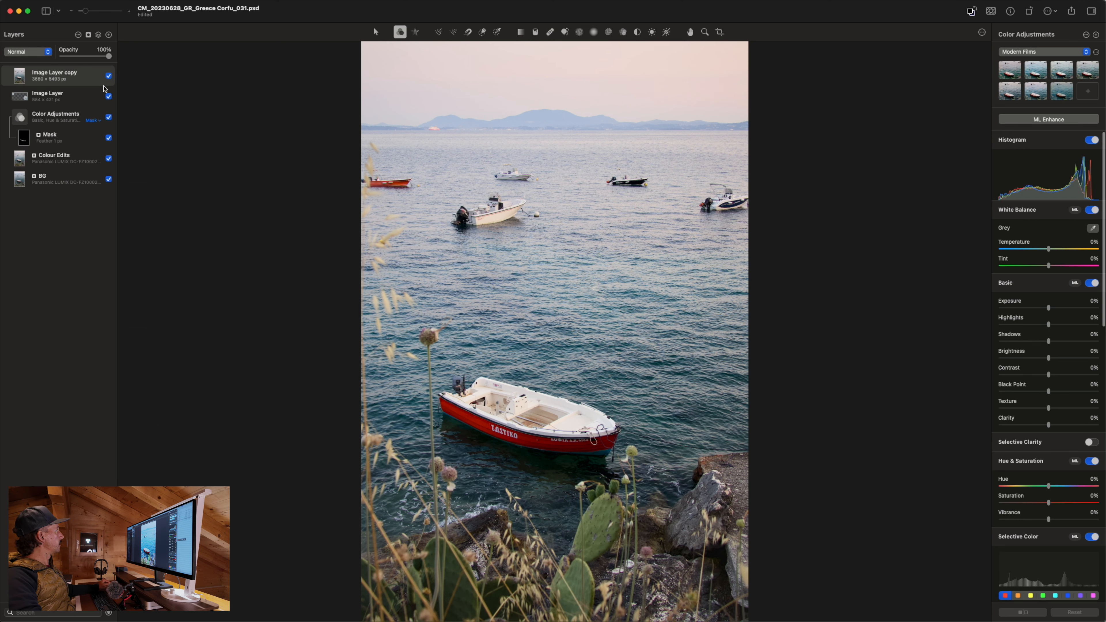
Step: Group the original layers from Image Layer down to BG and name the group "Colour Edit"
{"action": "left_click", "coordinate": [72, 99]}
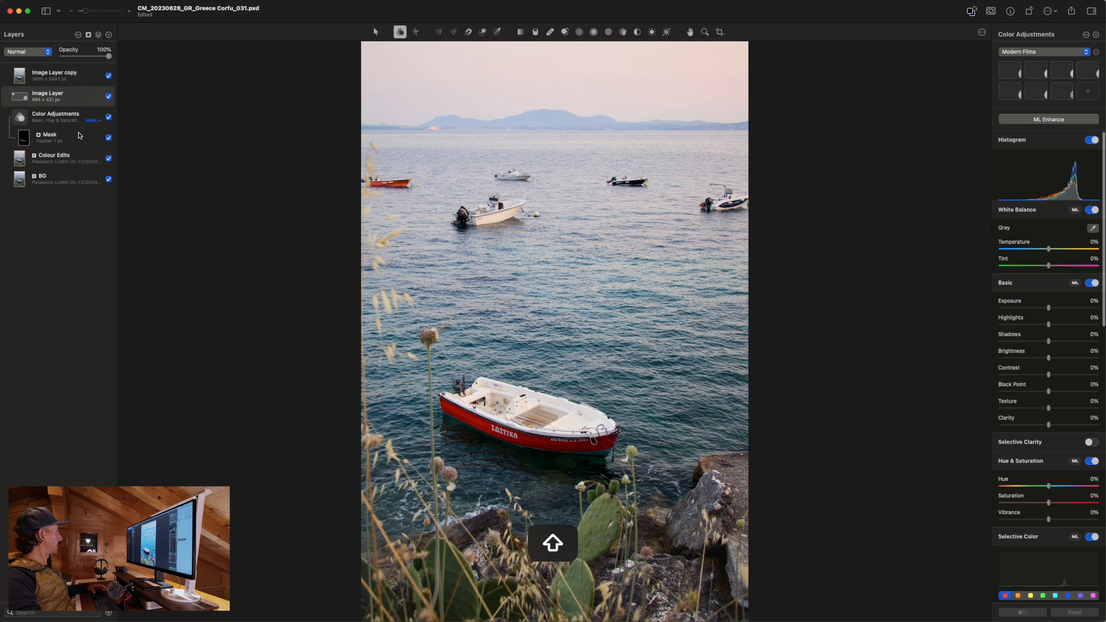
{"action": "left_click", "coordinate": [80, 188], "text": "shift"}
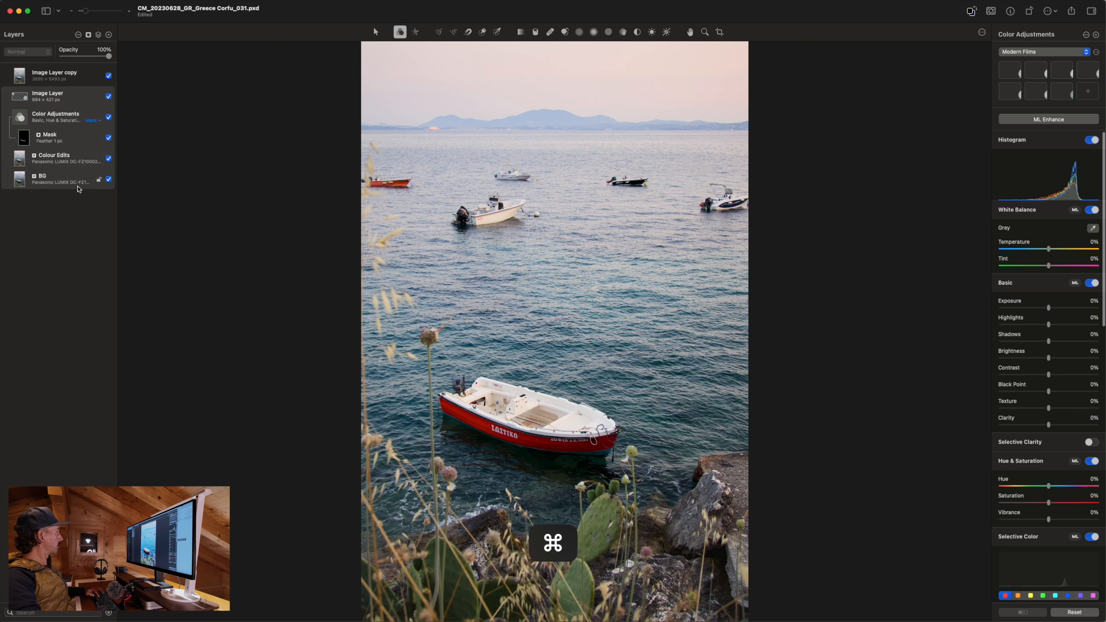
{"action": "key", "text": "super+g"}
{"action": "left_click", "coordinate": [45, 96]}
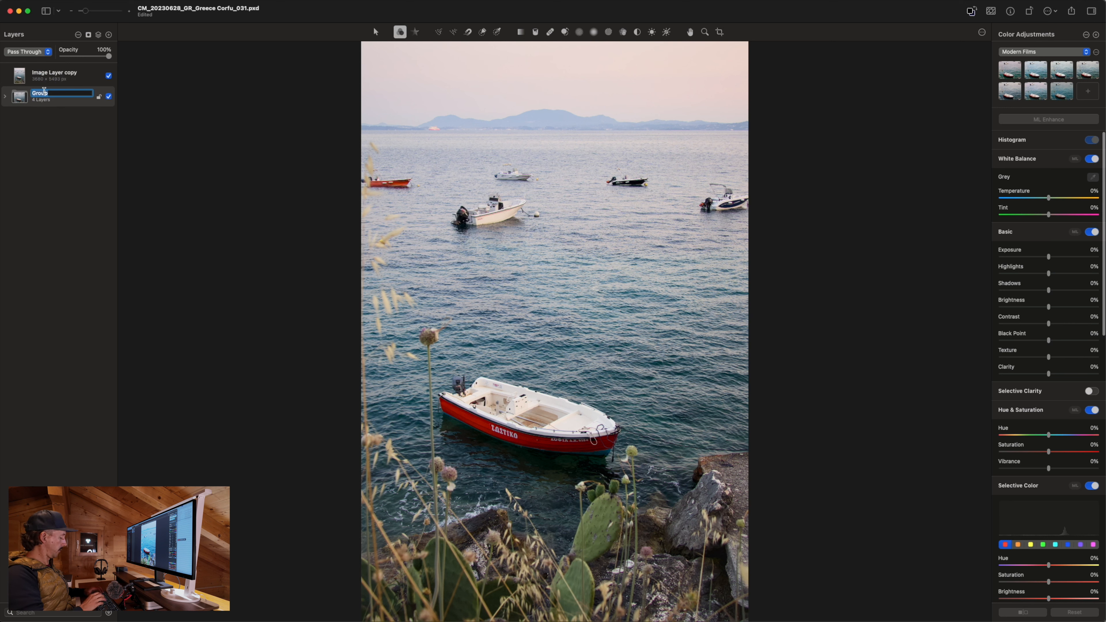
{"action": "type", "text": "Colour"}
{"action": "type", "text": " Edit"}
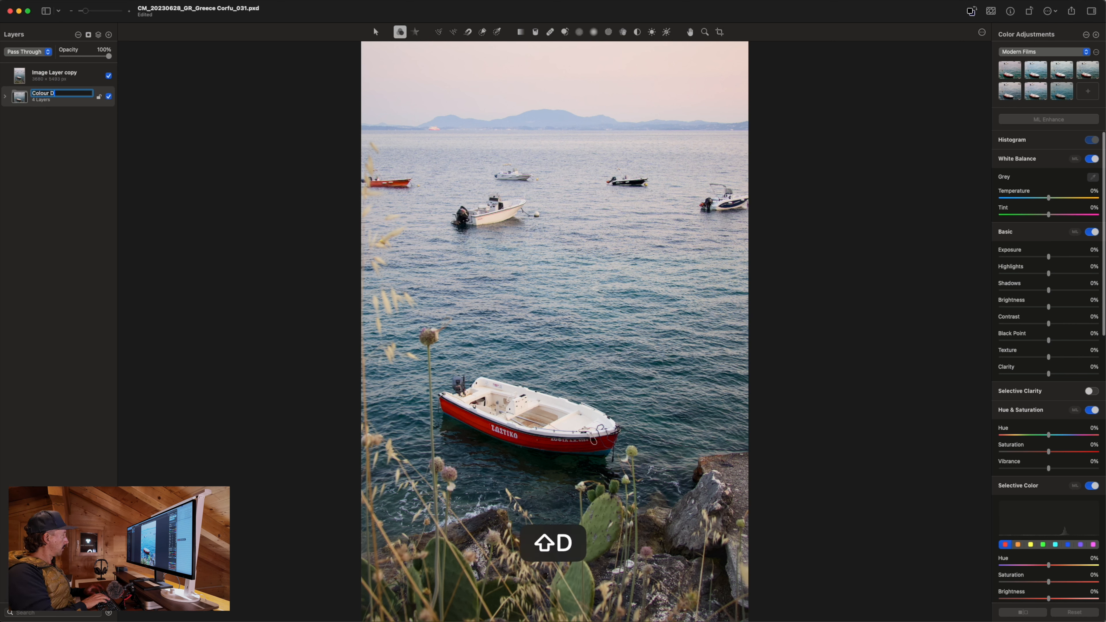
{"action": "key", "text": "Return"}
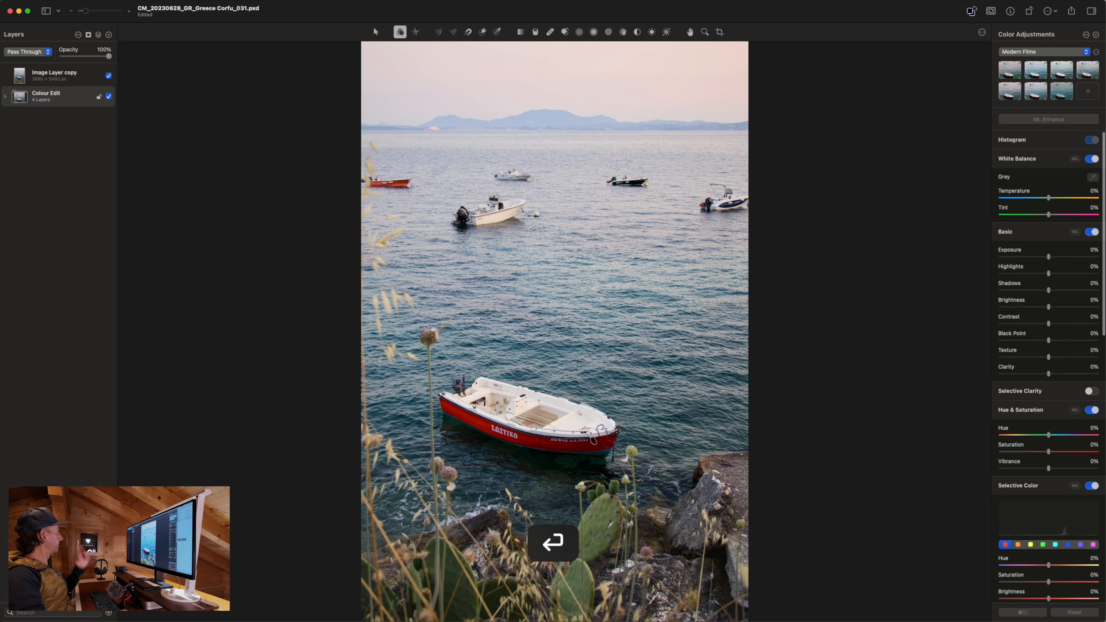
Step: Check the merged Image Layer copy by toggling it with the Colour Edit group hidden, then leave both visible and the merged layer selected
{"action": "left_click", "coordinate": [108, 96]}
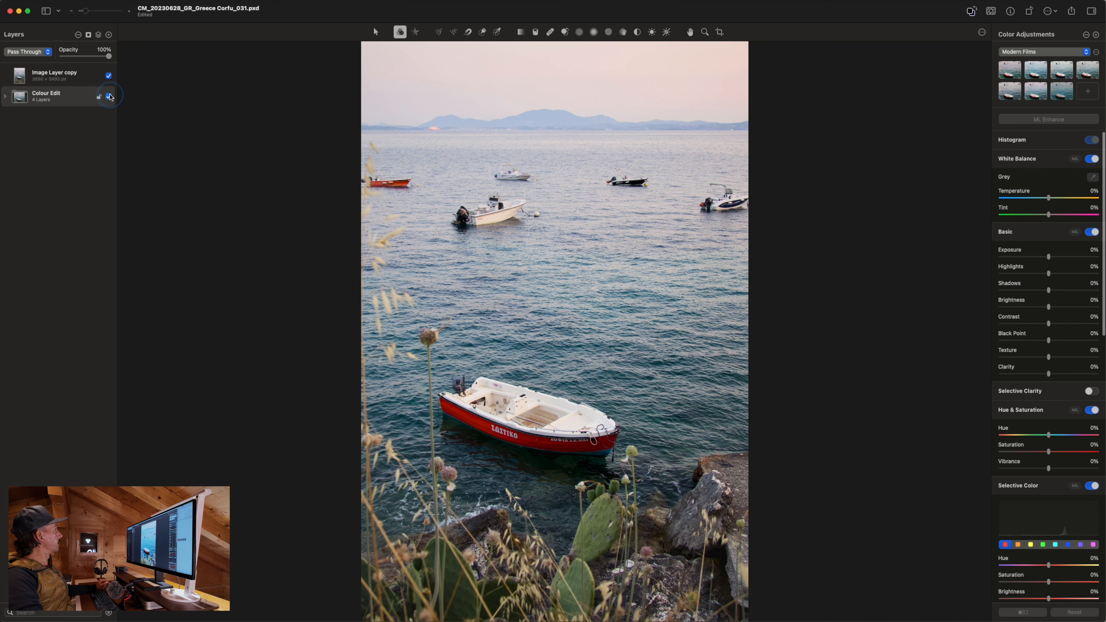
{"action": "left_click", "coordinate": [109, 77]}
{"action": "left_click", "coordinate": [109, 77]}
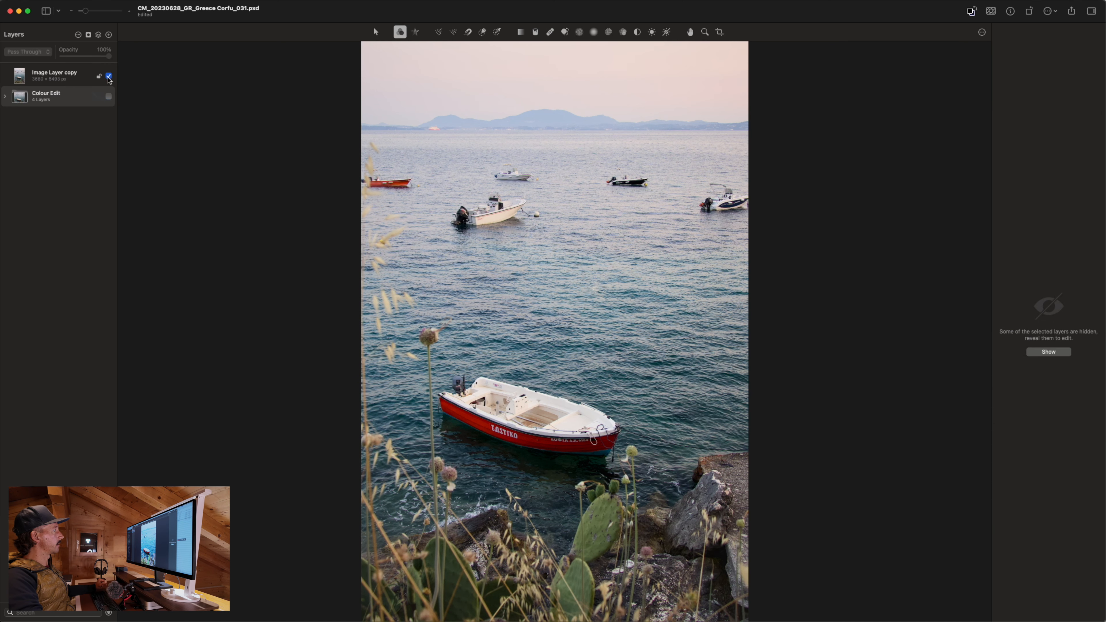
{"action": "left_click", "coordinate": [109, 97]}
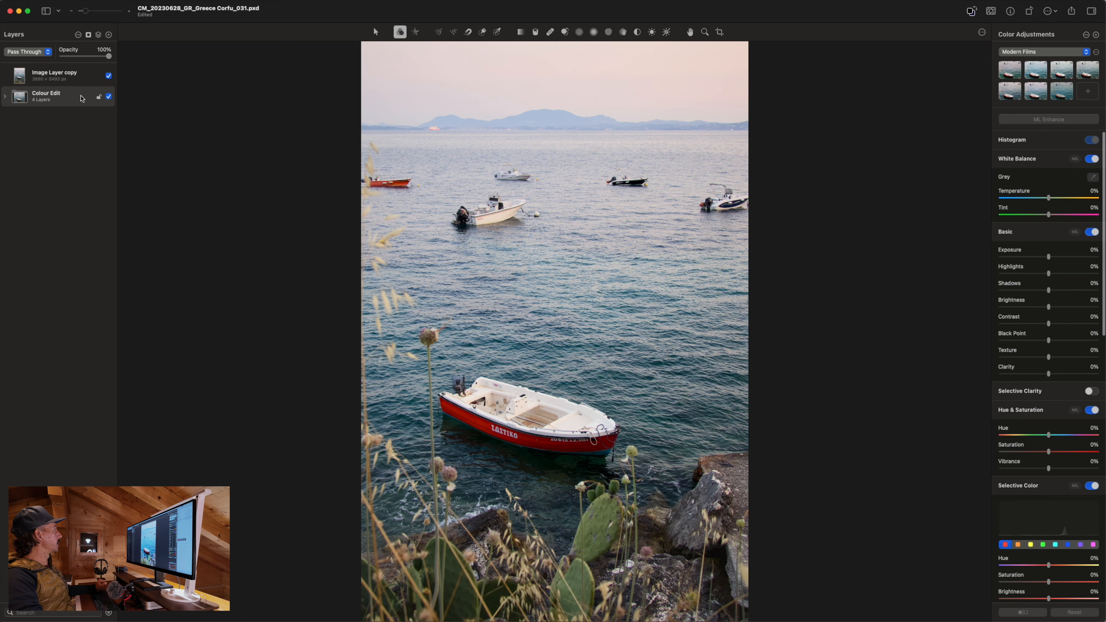
{"action": "left_click", "coordinate": [55, 81]}
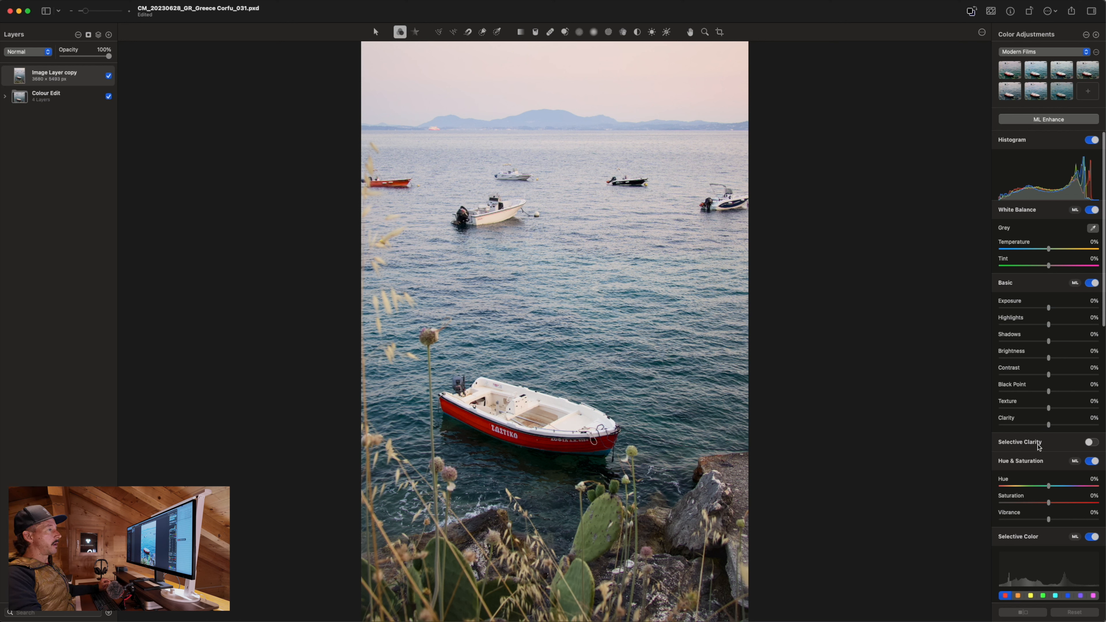
Step: Try desaturating the merged Image Layer copy to -100% in Hue & Saturation, then reset its saturation
{"action": "scroll", "coordinate": [1040, 449], "scroll_direction": "down", "scroll_amount": 2}
{"action": "scroll", "coordinate": [1045, 455], "scroll_direction": "up", "scroll_amount": 2}
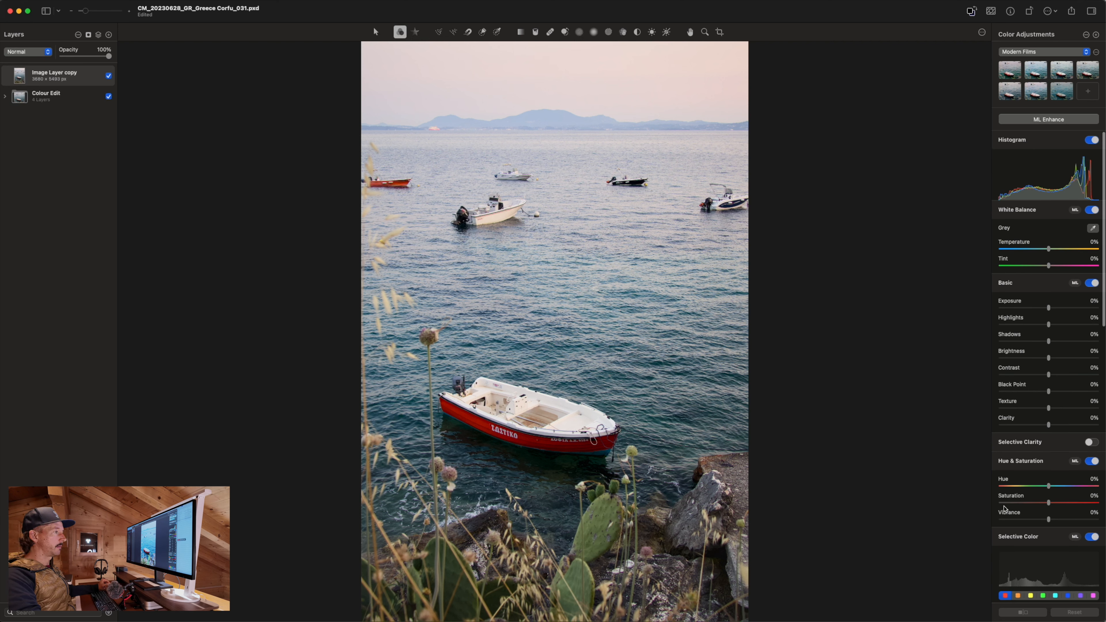
{"action": "scroll", "coordinate": [1009, 518], "scroll_direction": "down", "scroll_amount": 15}
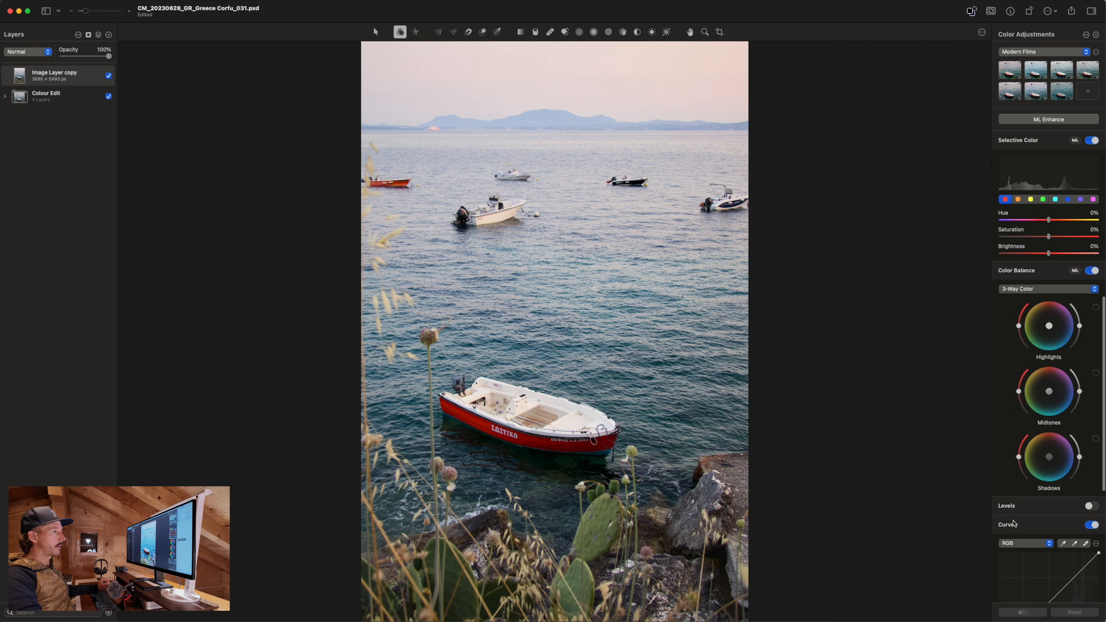
{"action": "scroll", "coordinate": [1015, 524], "scroll_direction": "up", "scroll_amount": 6}
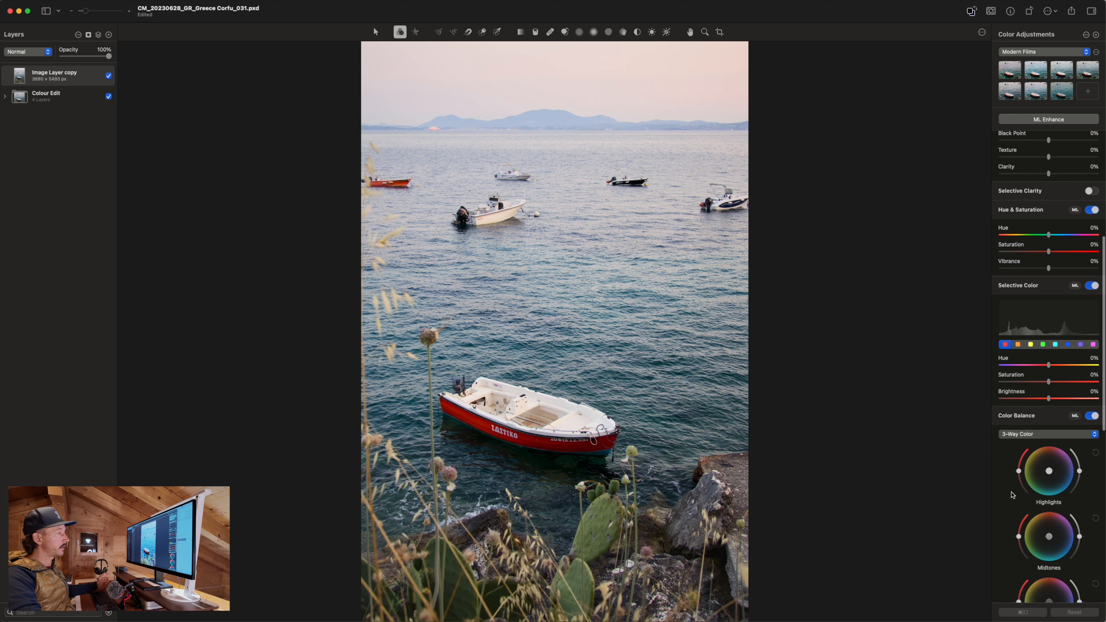
{"action": "scroll", "coordinate": [1048, 287], "scroll_direction": "up", "scroll_amount": 5}
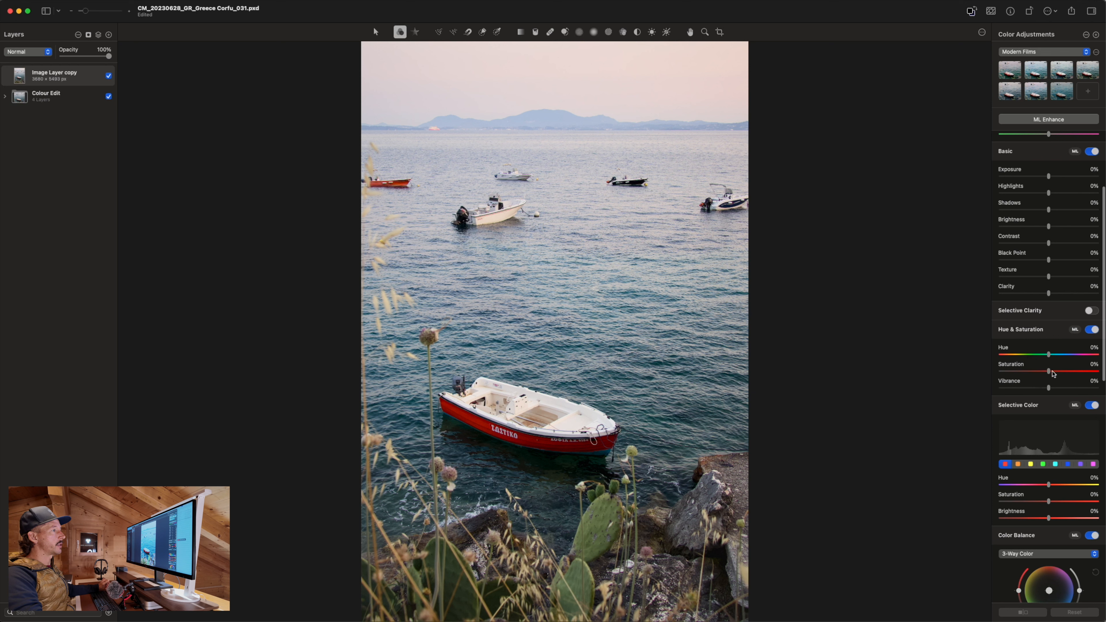
{"action": "left_click_drag", "start_coordinate": [1048, 373], "coordinate": [932, 377]}
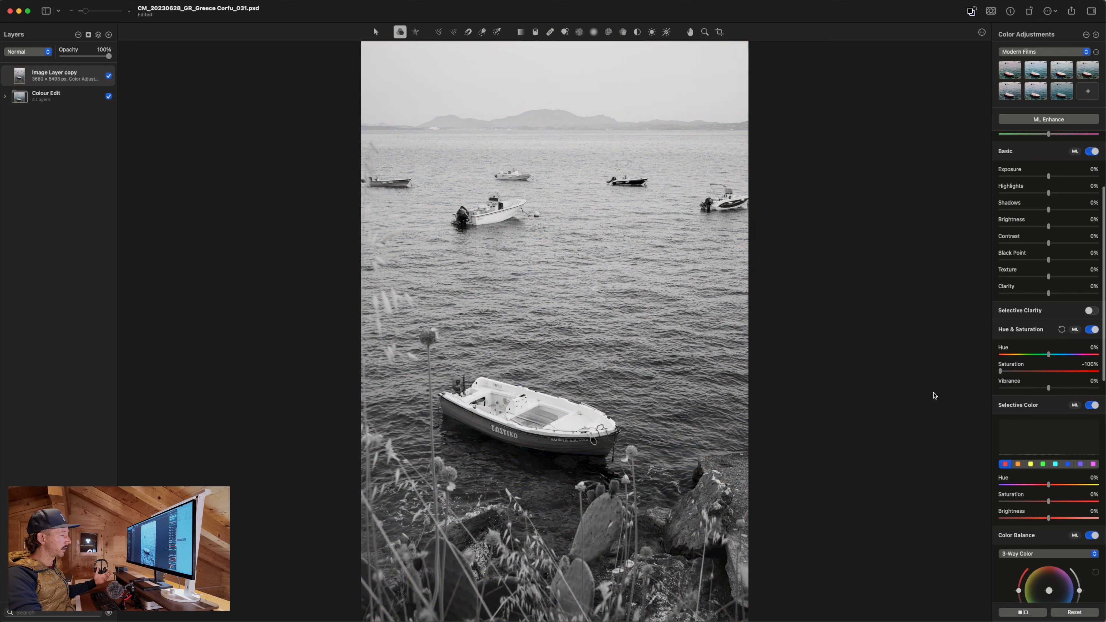
{"action": "double_click", "coordinate": [1004, 372]}
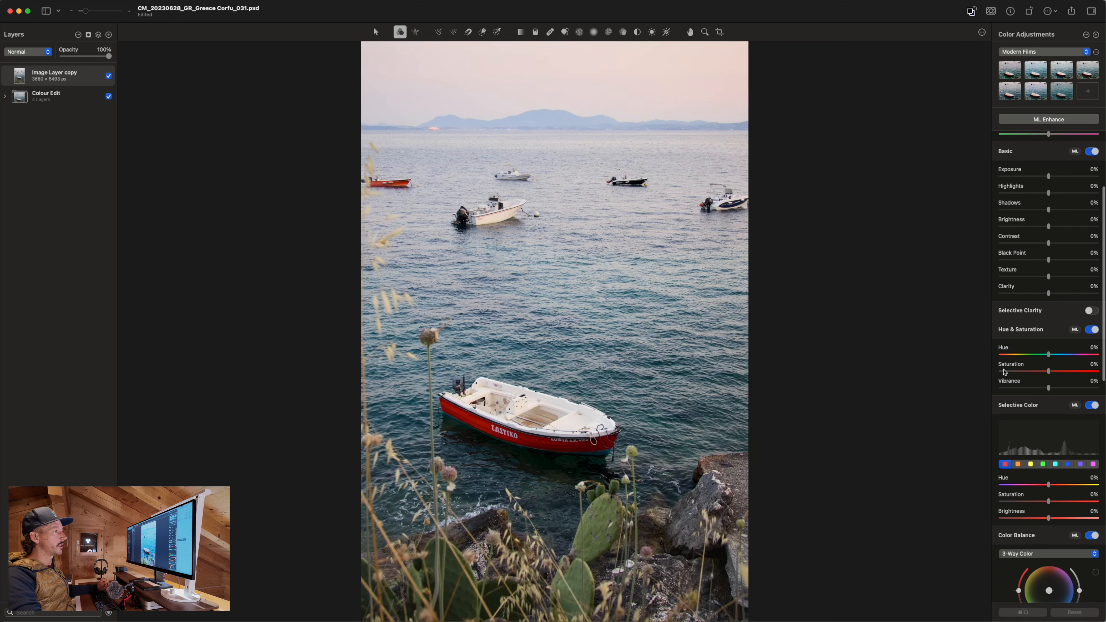
Step: Try a Black & White adjustment on Image Layer copy with Red 54%, Green 100%, Blue 17% and Tone 14%
{"action": "scroll", "coordinate": [1069, 514], "scroll_direction": "down", "scroll_amount": 10}
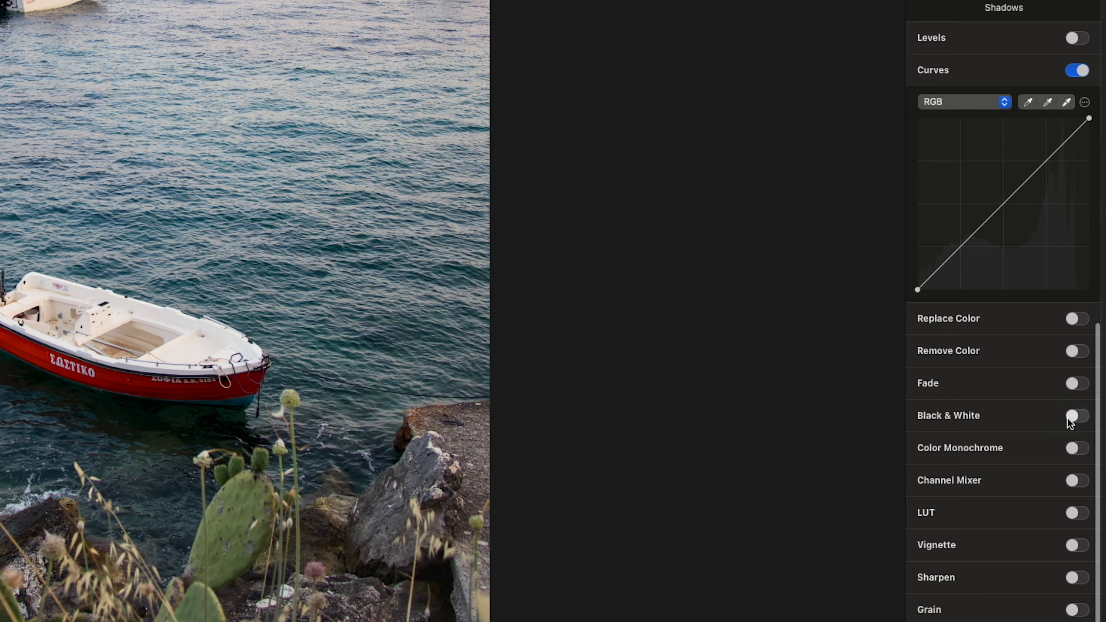
{"action": "left_click", "coordinate": [1086, 464]}
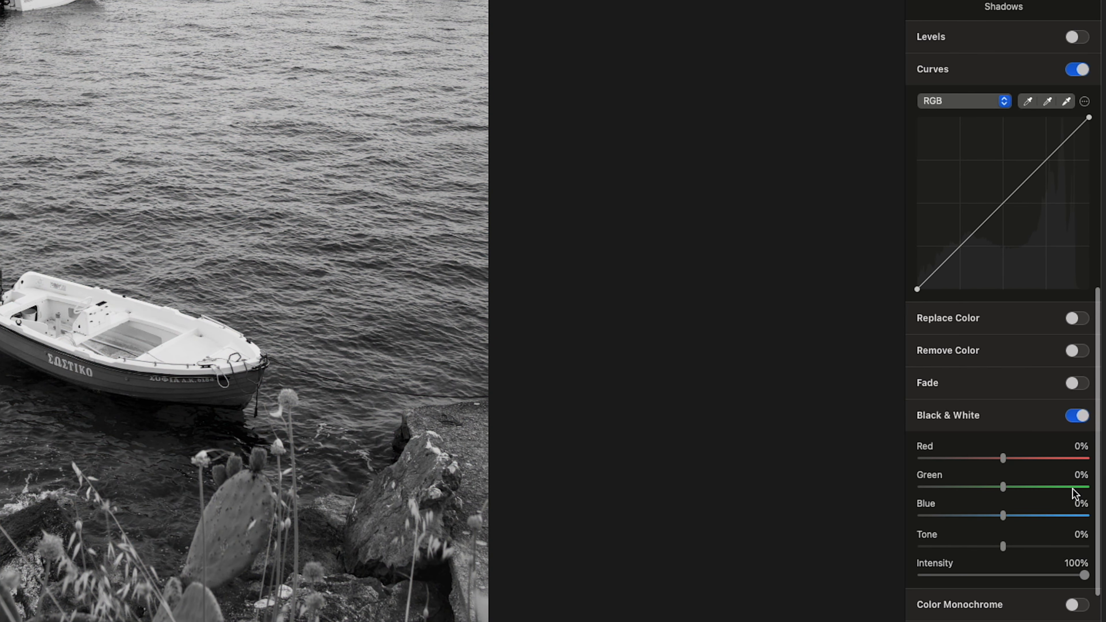
{"action": "scroll", "coordinate": [1053, 609], "scroll_direction": "down", "scroll_amount": 3}
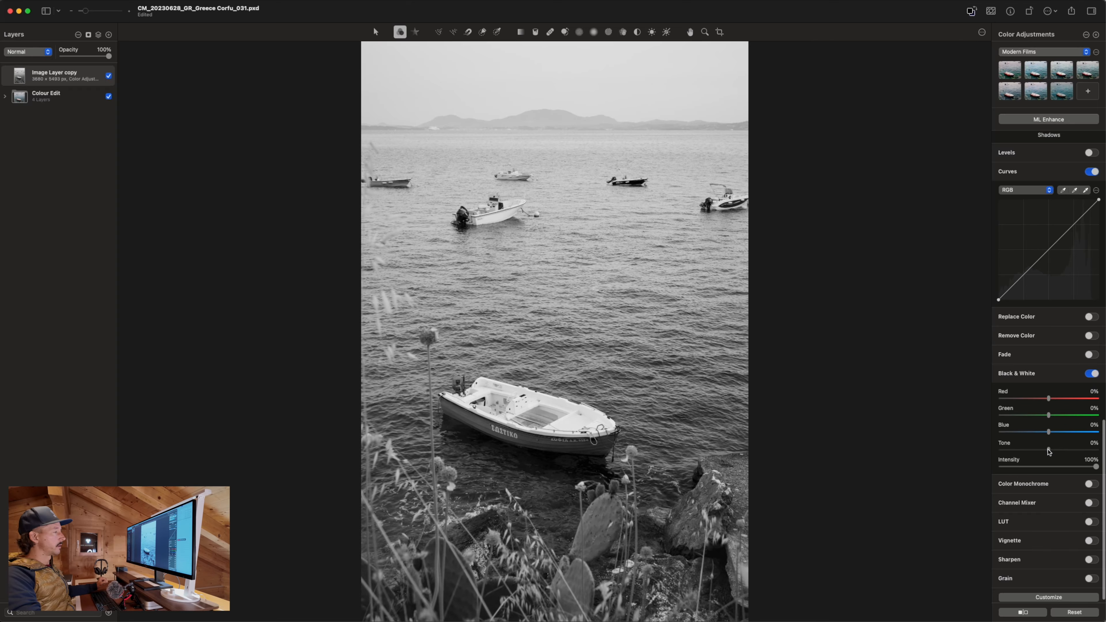
{"action": "left_click_drag", "start_coordinate": [1049, 451], "coordinate": [1099, 411]}
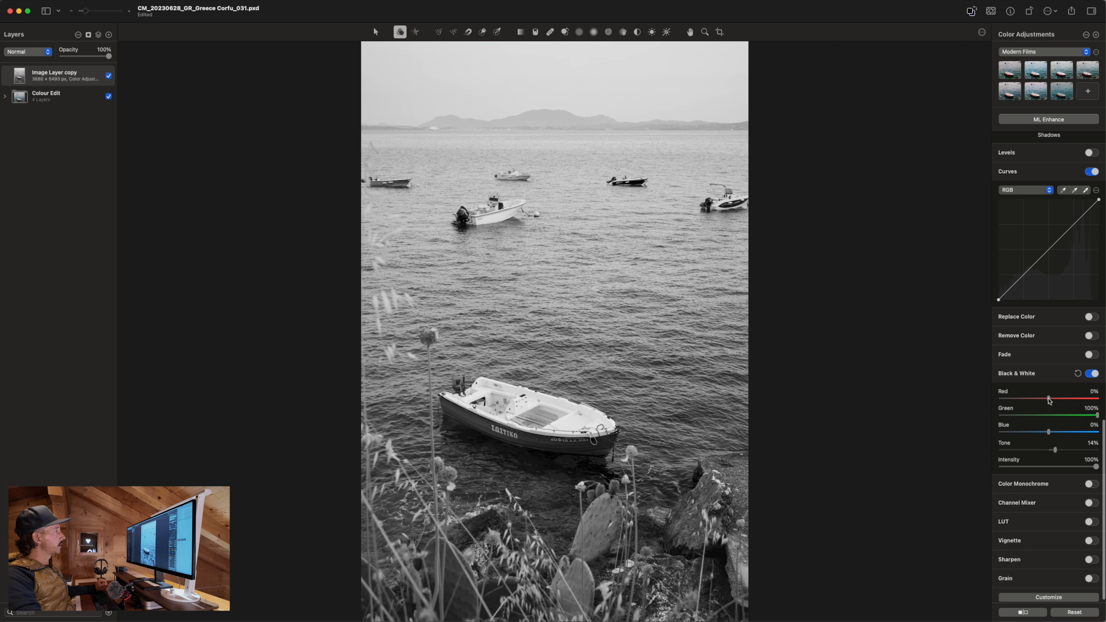
{"action": "left_click_drag", "start_coordinate": [1049, 403], "coordinate": [1074, 405]}
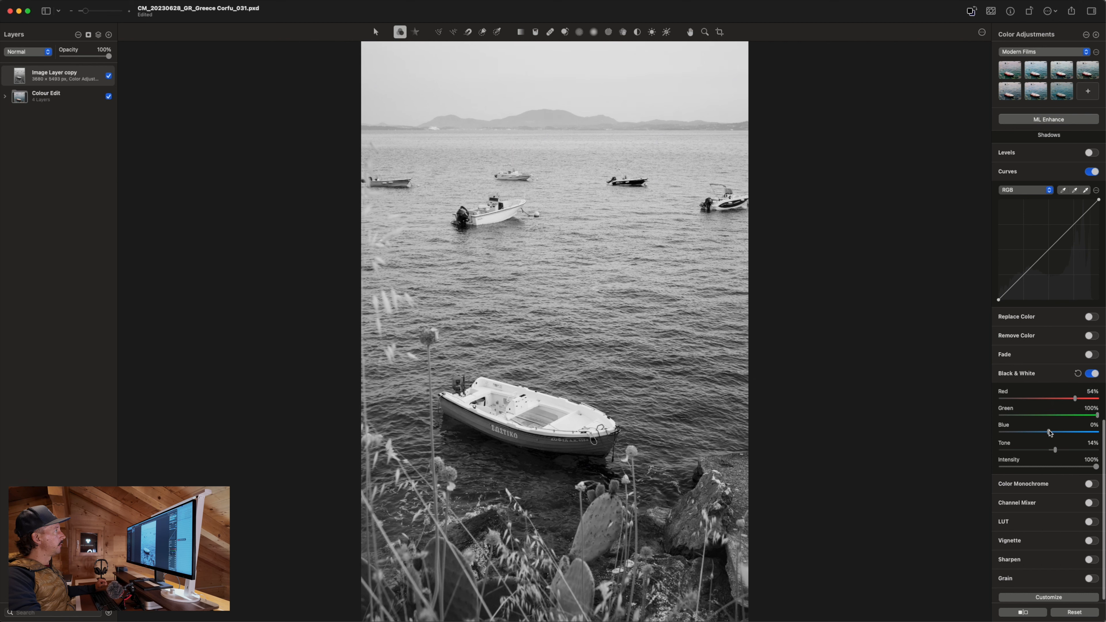
{"action": "mouse_move", "coordinate": [1048, 431]}
{"action": "left_mouse_down"}
{"action": "mouse_move", "coordinate": [1073, 435]}
{"action": "mouse_move", "coordinate": [1016, 434]}
{"action": "mouse_move", "coordinate": [1075, 436]}
{"action": "mouse_move", "coordinate": [1009, 434]}
{"action": "mouse_move", "coordinate": [1057, 433]}
{"action": "left_mouse_up"}
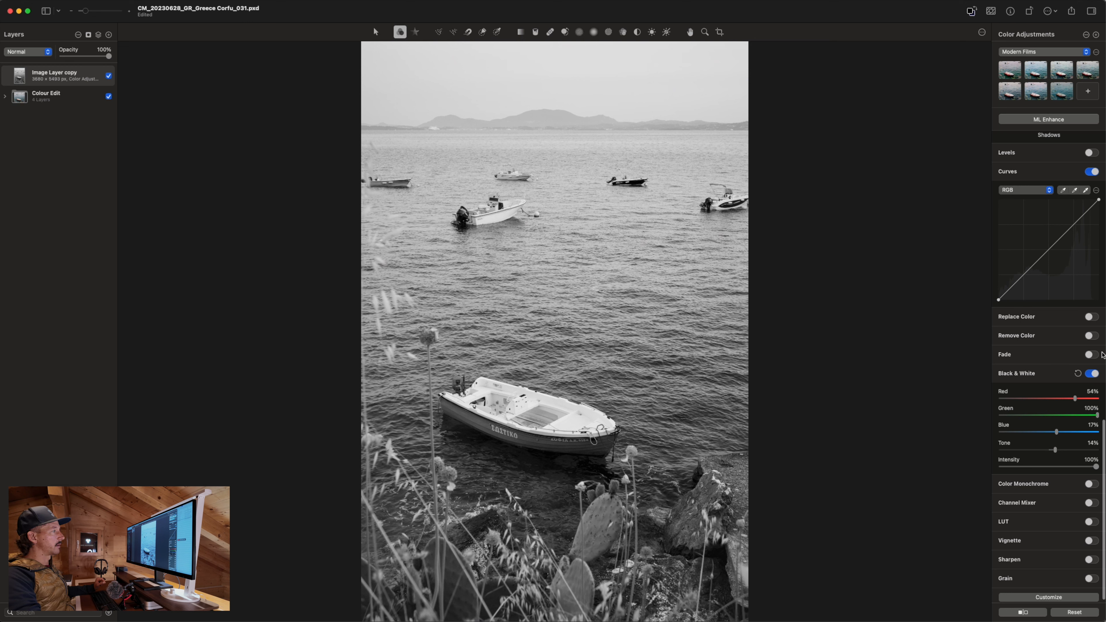
Step: Duplicate the Colour Edit group and merge the duplicate into a single layer
{"action": "left_click", "coordinate": [88, 94]}
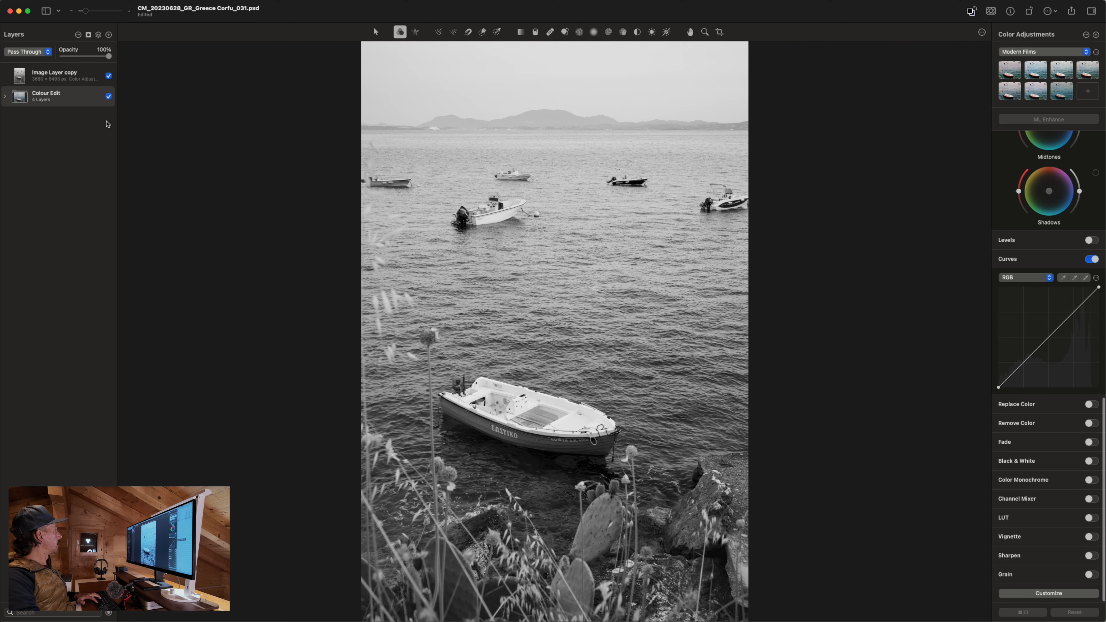
{"action": "key", "text": "super+j"}
{"action": "right_click", "coordinate": [73, 98]}
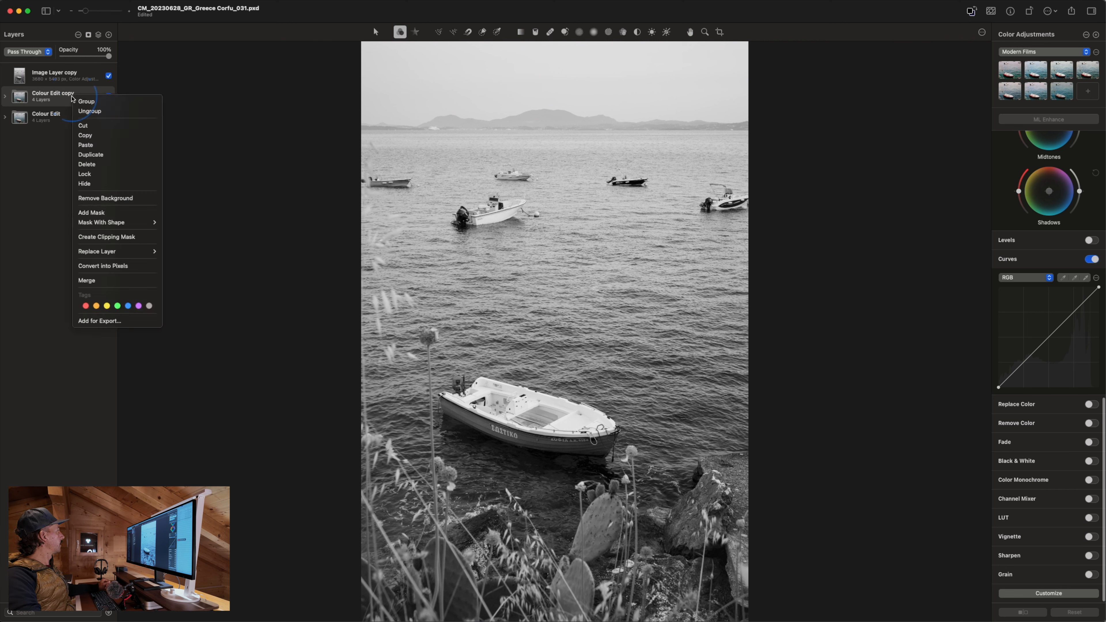
{"action": "left_click", "coordinate": [87, 281]}
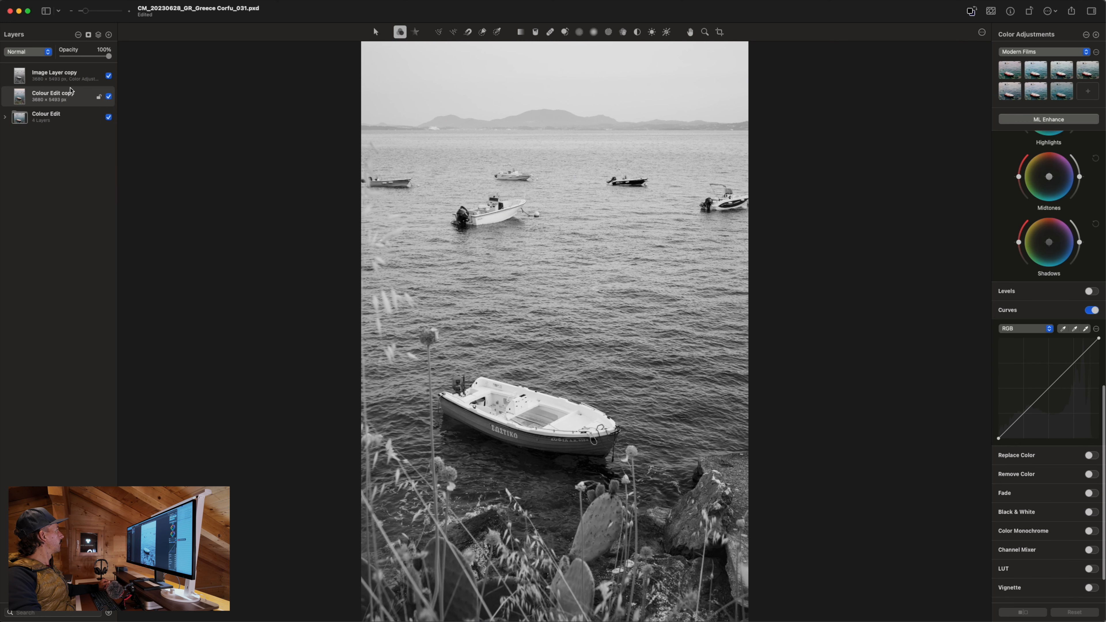
Step: Hide Image Layer copy and apply the Black & White adjustment with default settings to the Colour Edit copy layer
{"action": "left_click", "coordinate": [108, 76]}
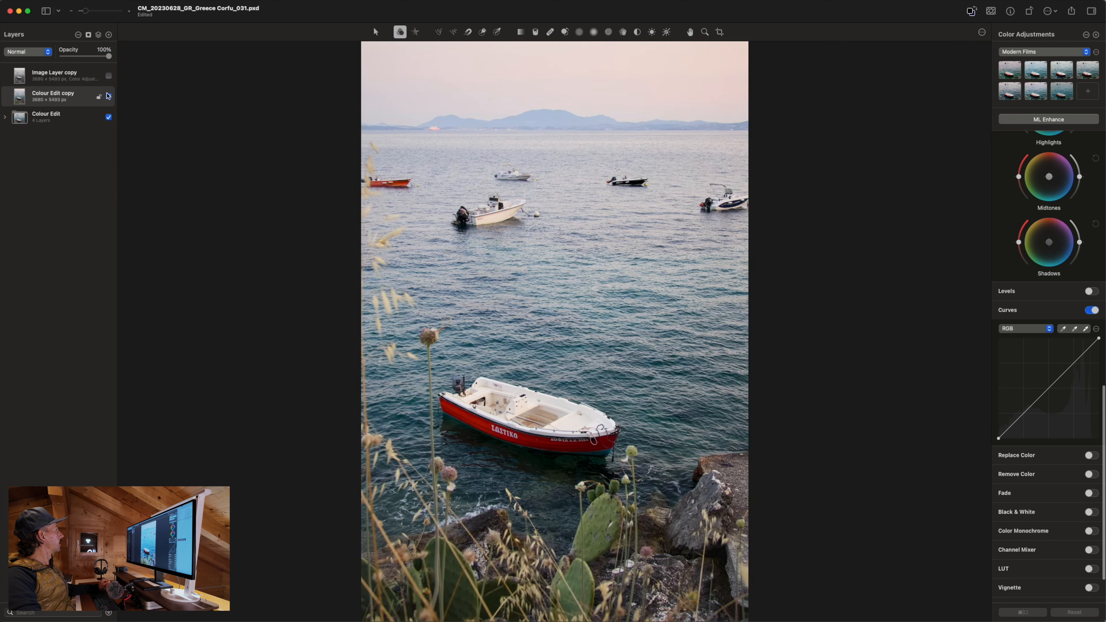
{"action": "scroll", "coordinate": [1051, 534], "scroll_direction": "down", "scroll_amount": 2}
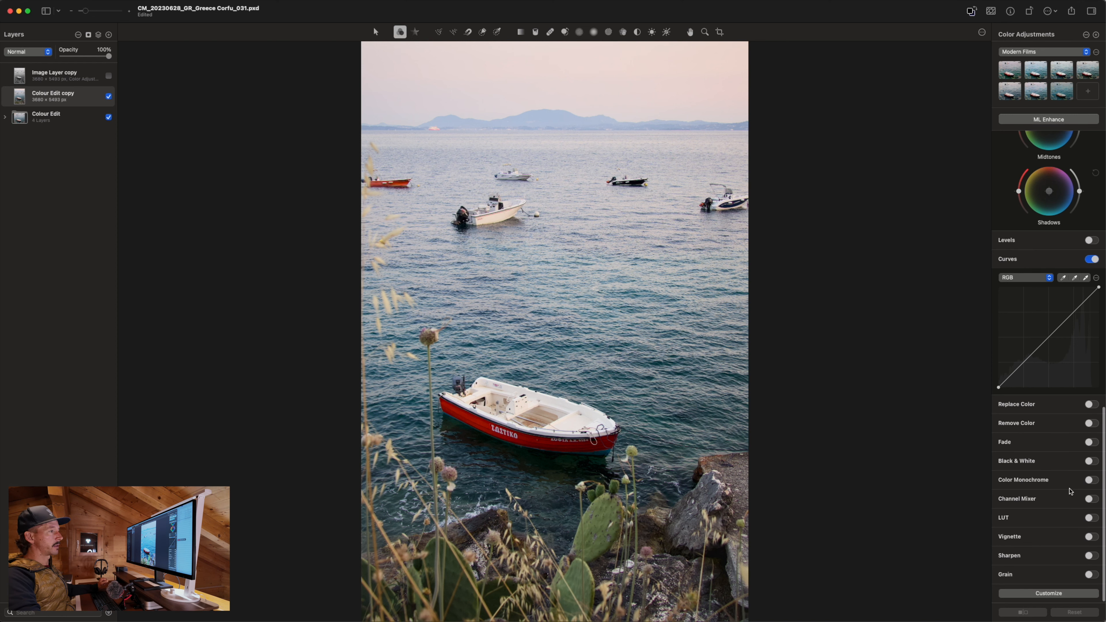
{"action": "left_click", "coordinate": [1090, 461]}
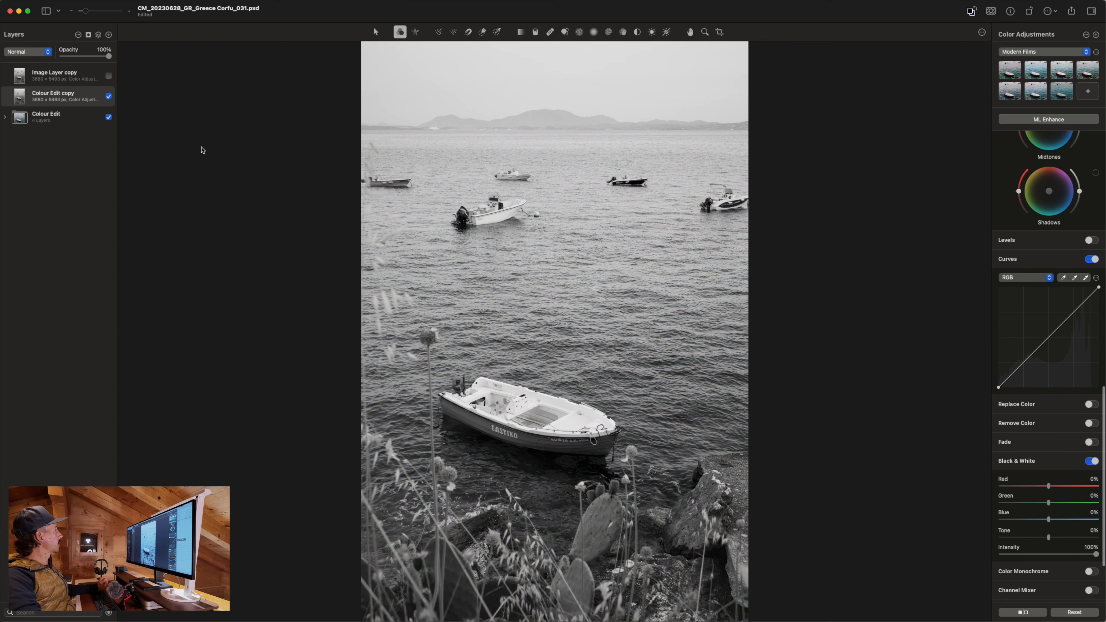
Step: Compare the two black-and-white versions by toggling Image Layer copy, leaving it visible
{"action": "left_click", "coordinate": [110, 77]}
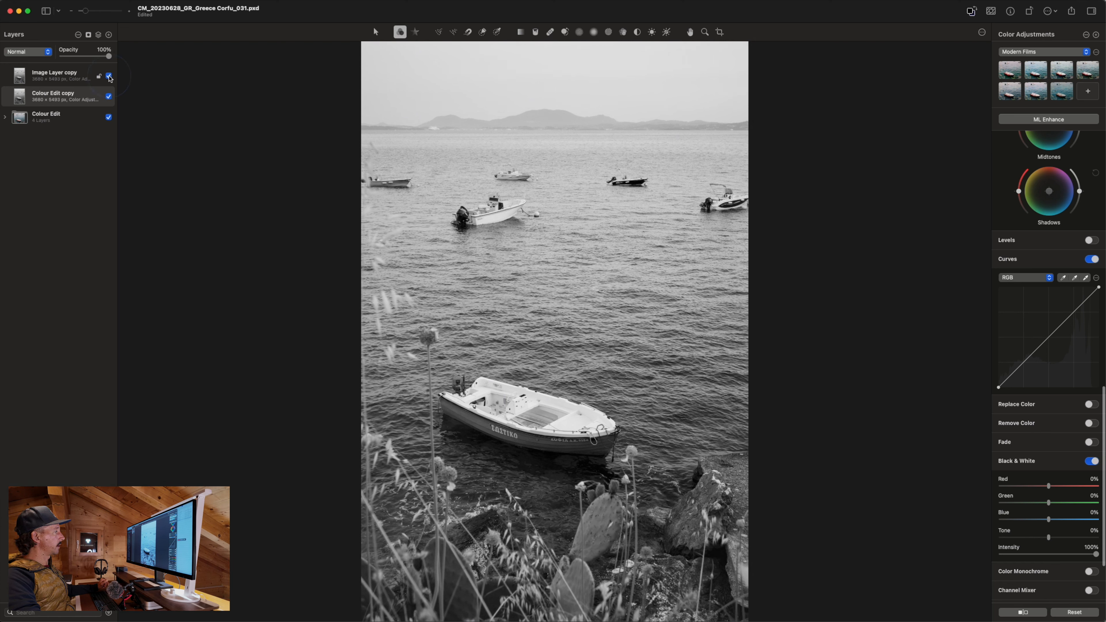
{"action": "left_click", "coordinate": [109, 77]}
{"action": "left_click", "coordinate": [109, 76]}
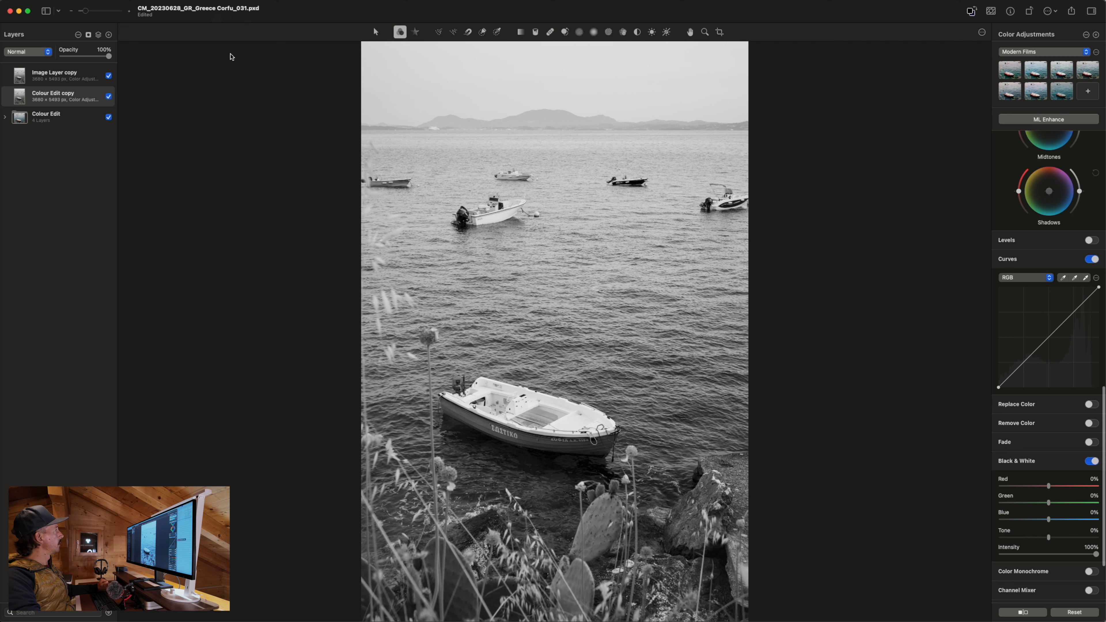
Step: On Image Layer copy, turn off the Black & White adjustment and set Saturation to -100% instead
{"action": "left_click", "coordinate": [87, 79]}
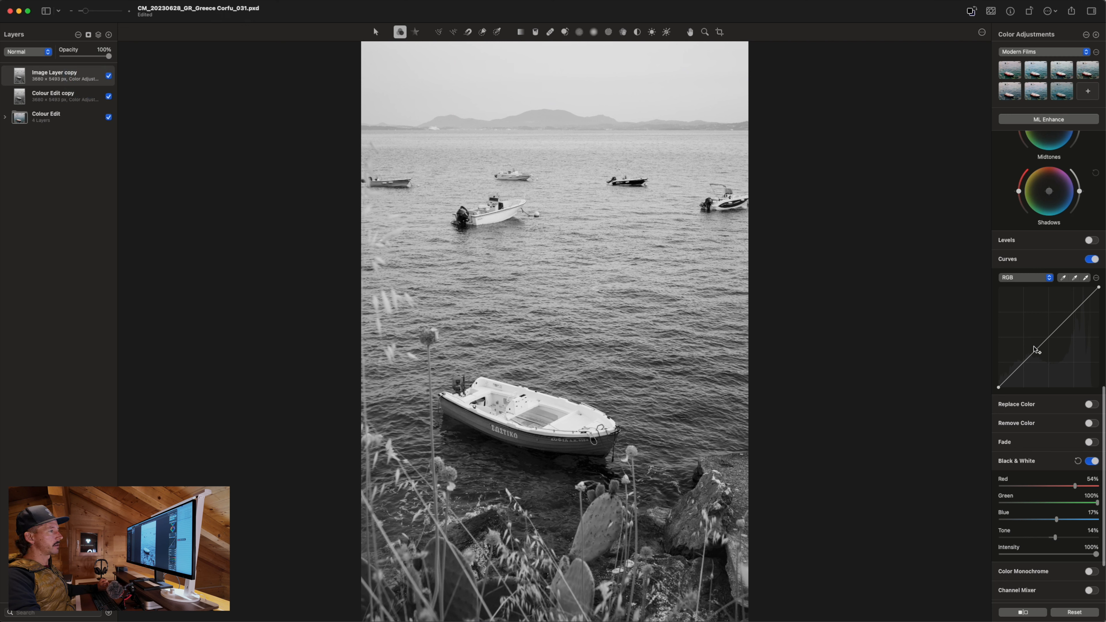
{"action": "left_click", "coordinate": [1093, 462]}
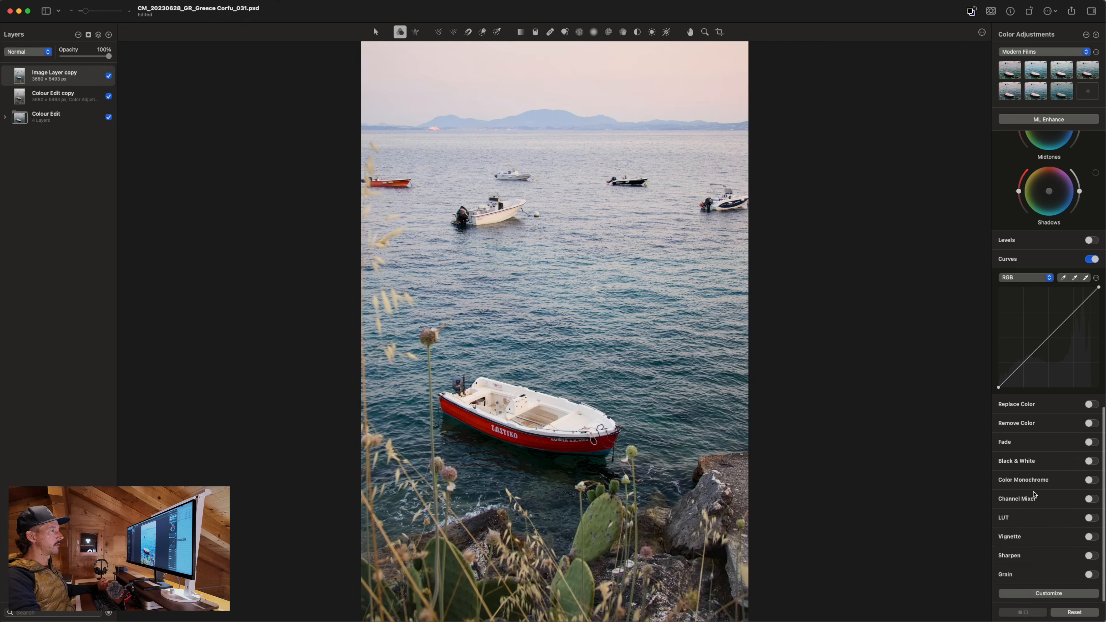
{"action": "scroll", "coordinate": [1034, 494], "scroll_direction": "up", "scroll_amount": 10}
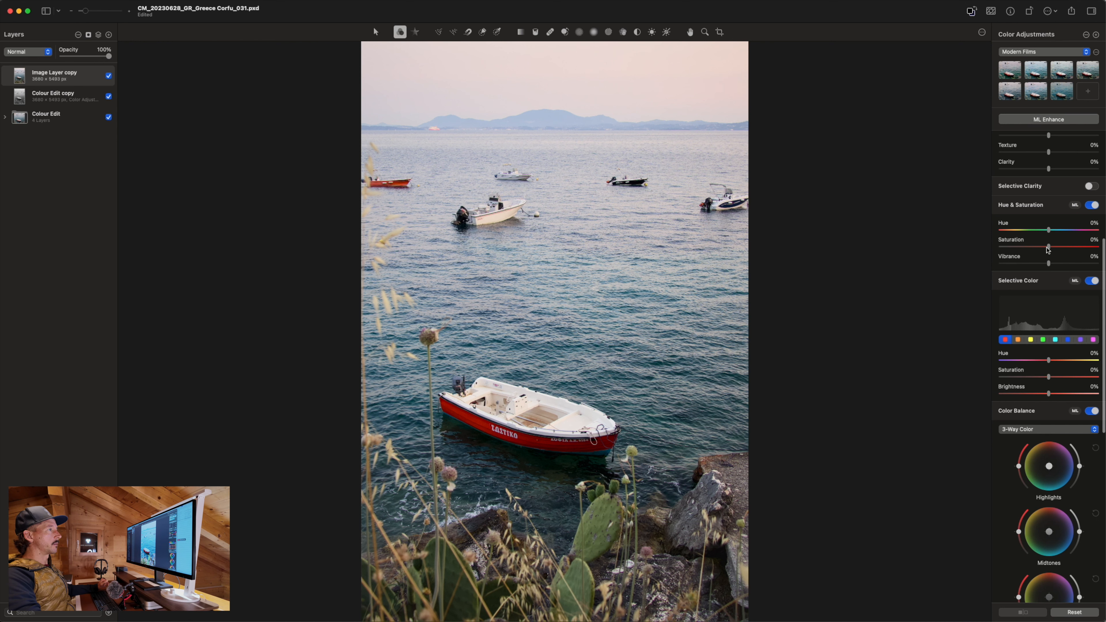
{"action": "left_click_drag", "start_coordinate": [1048, 247], "coordinate": [969, 248]}
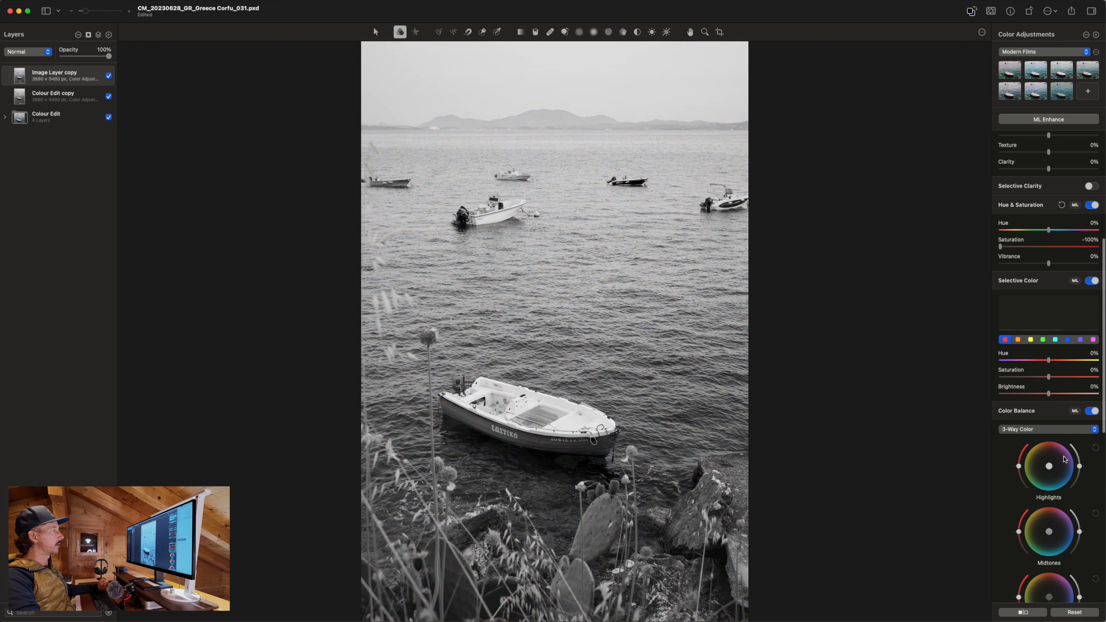
Step: Shape a gentle S-curve in the RGB curve of Image Layer copy, lowering the shadows and raising the highlights
{"action": "scroll", "coordinate": [1064, 436], "scroll_direction": "down", "scroll_amount": 5}
{"action": "scroll", "coordinate": [1075, 479], "scroll_direction": "down", "scroll_amount": 5}
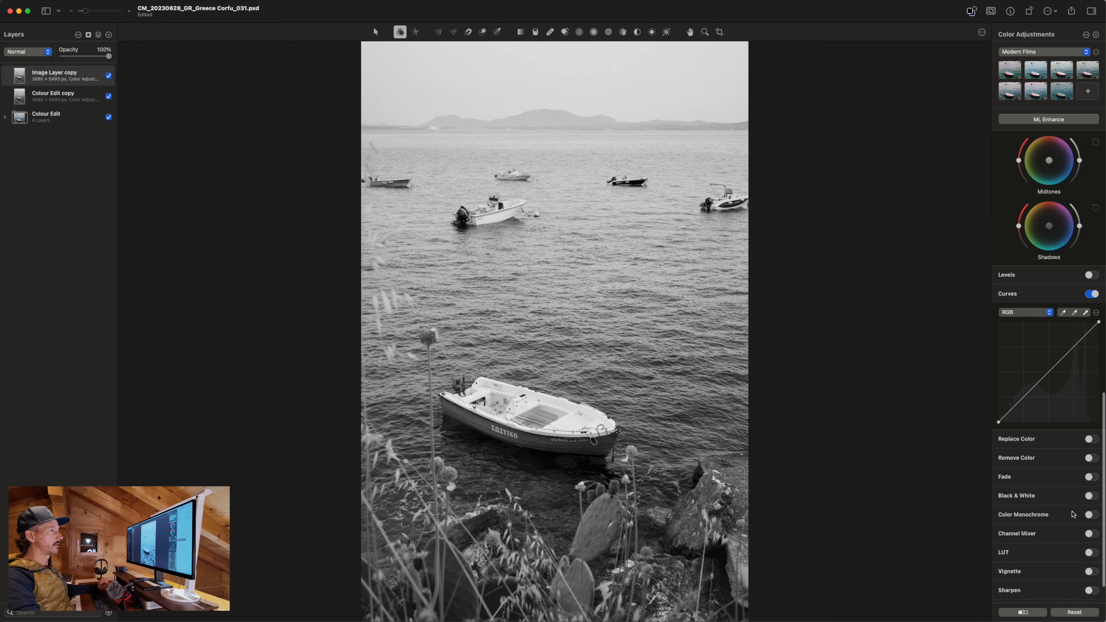
{"action": "left_click_drag", "start_coordinate": [1028, 400], "coordinate": [1025, 405]}
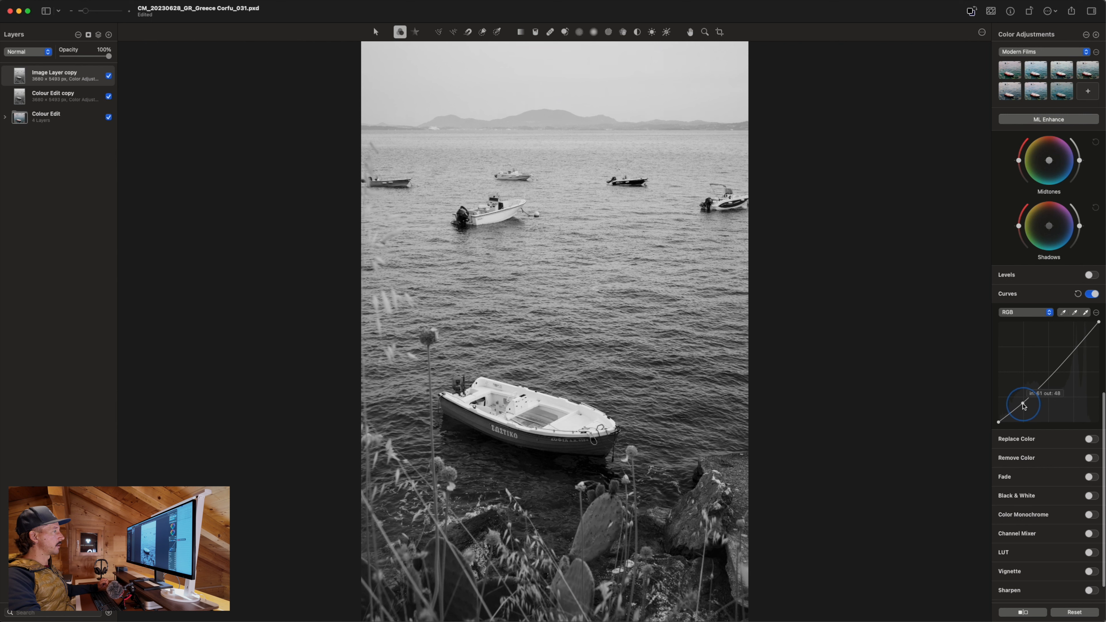
{"action": "left_click_drag", "start_coordinate": [1076, 347], "coordinate": [1072, 344]}
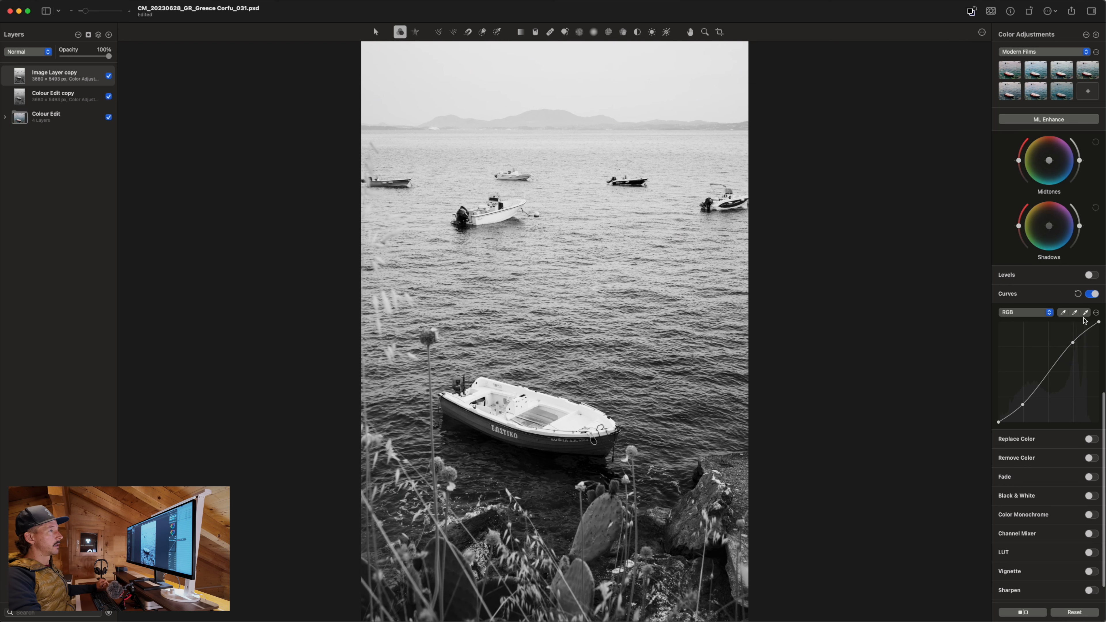
Step: Compare the image with and without the Curves adjustment, leaving Curves enabled
{"action": "left_click", "coordinate": [1091, 295]}
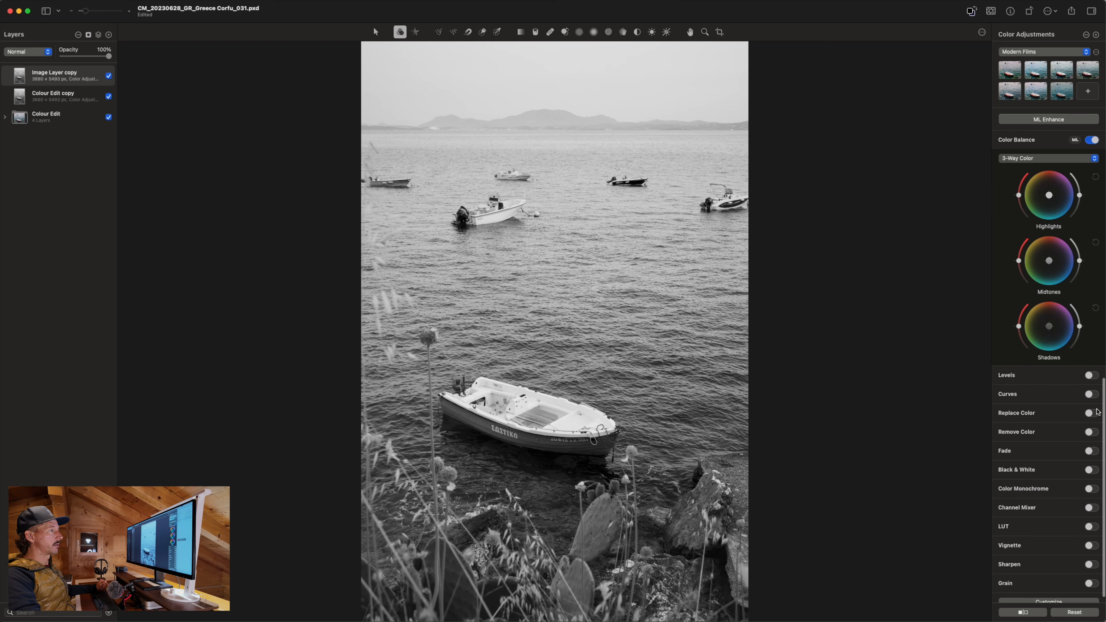
{"action": "left_click", "coordinate": [1092, 395]}
{"action": "left_click", "coordinate": [1092, 395]}
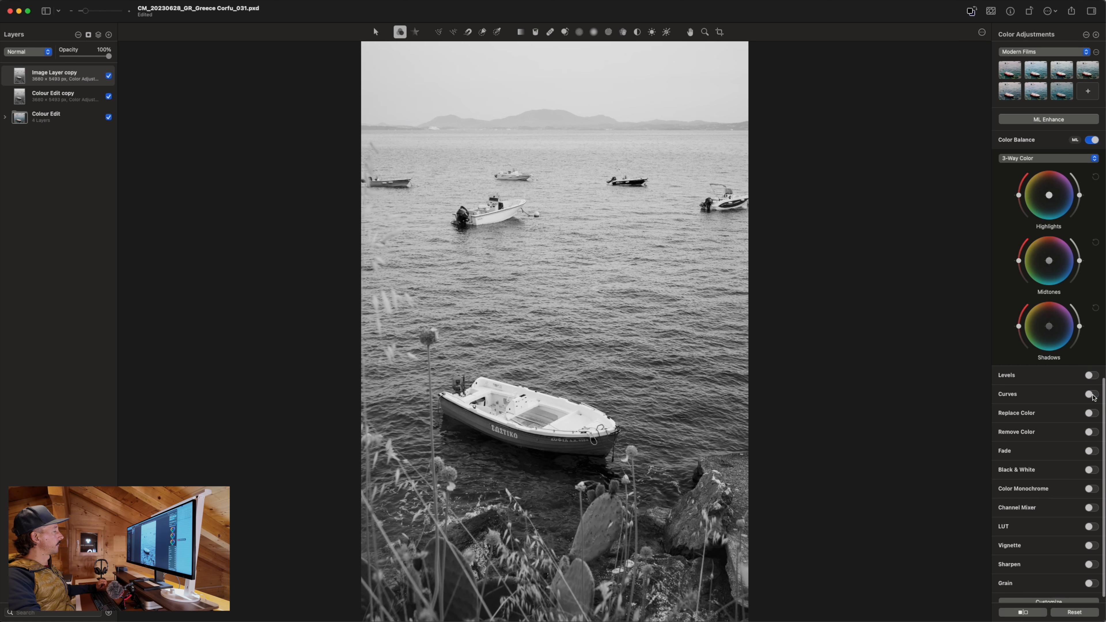
{"action": "left_click", "coordinate": [1092, 395]}
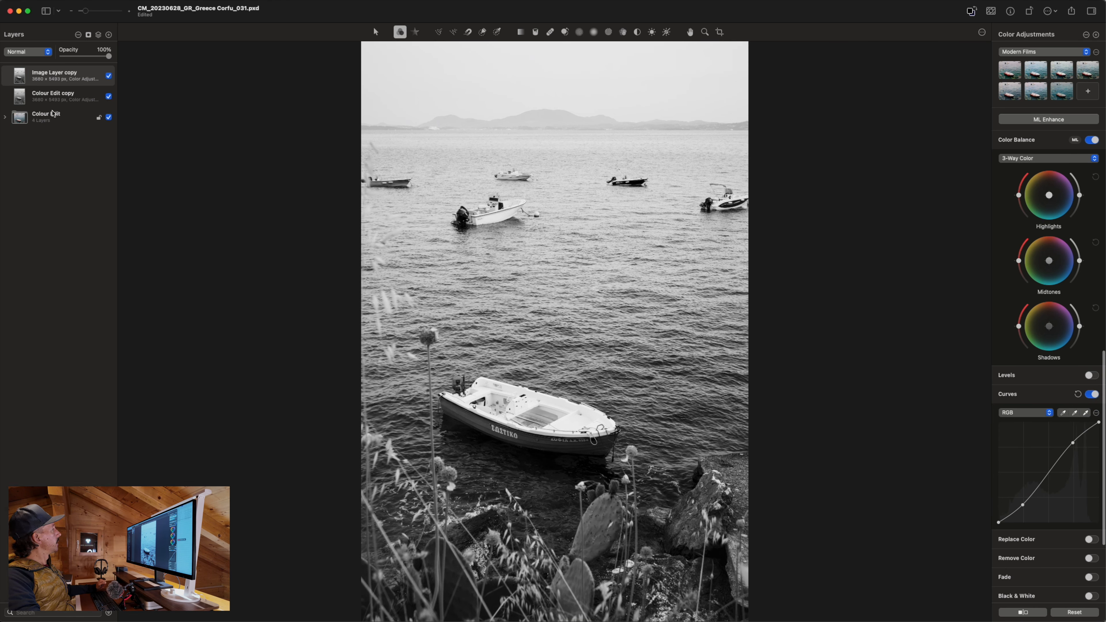
Step: Toggle Image Layer copy to compare it with Colour Edit copy, then lower its opacity to 60%
{"action": "left_click", "coordinate": [108, 76]}
{"action": "left_click", "coordinate": [80, 97]}
{"action": "left_click", "coordinate": [80, 79]}
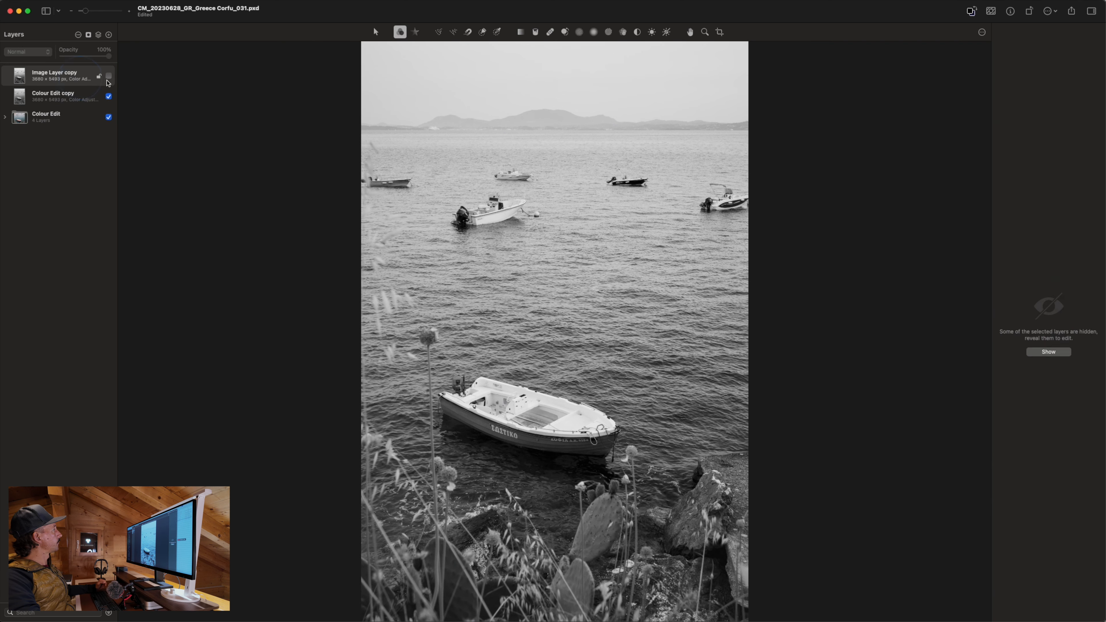
{"action": "left_click", "coordinate": [108, 75]}
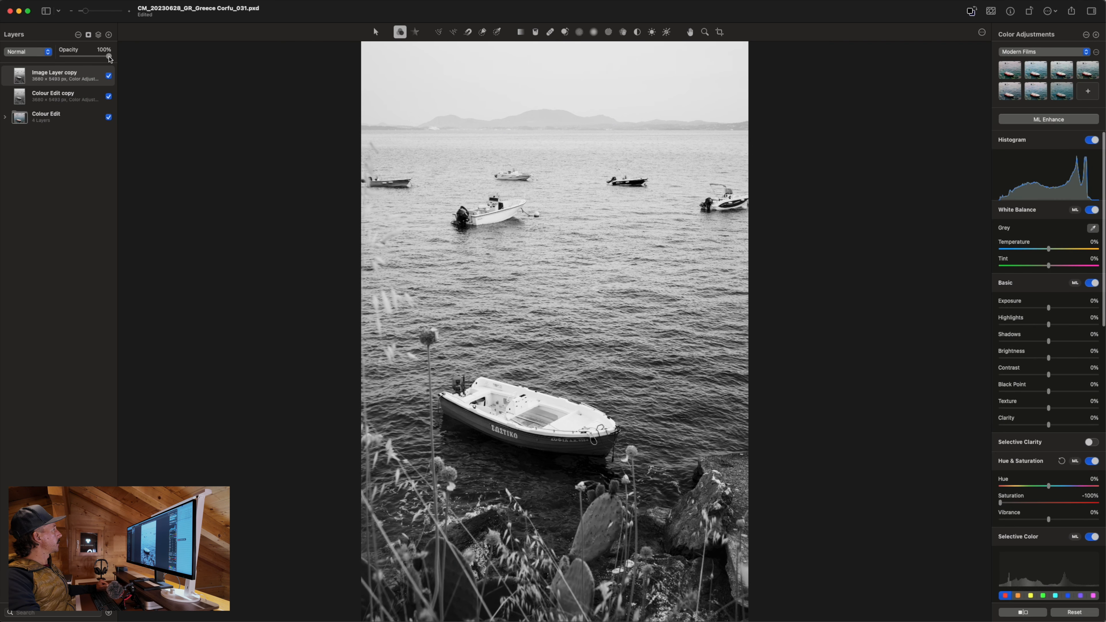
{"action": "mouse_move", "coordinate": [110, 58]}
{"action": "left_mouse_down"}
{"action": "mouse_move", "coordinate": [83, 58]}
{"action": "mouse_move", "coordinate": [119, 58]}
{"action": "mouse_move", "coordinate": [90, 58]}
{"action": "left_mouse_up"}
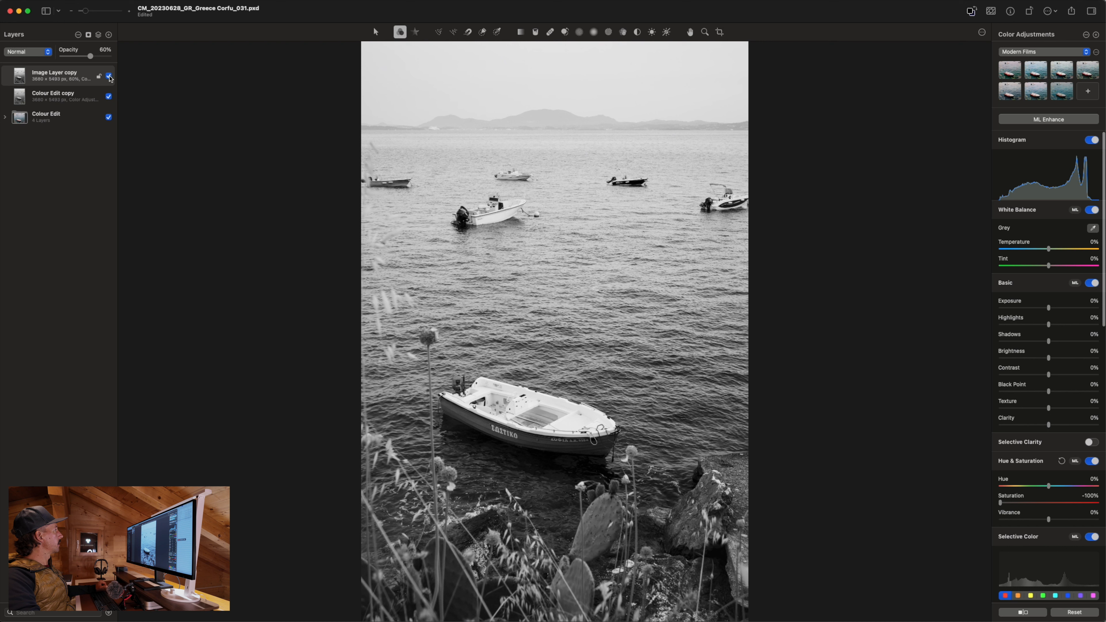
Step: Compare the black-and-white result with the colour version by showing only the Colour Edit group, then restore all layers
{"action": "left_click", "coordinate": [109, 118], "text": "alt"}
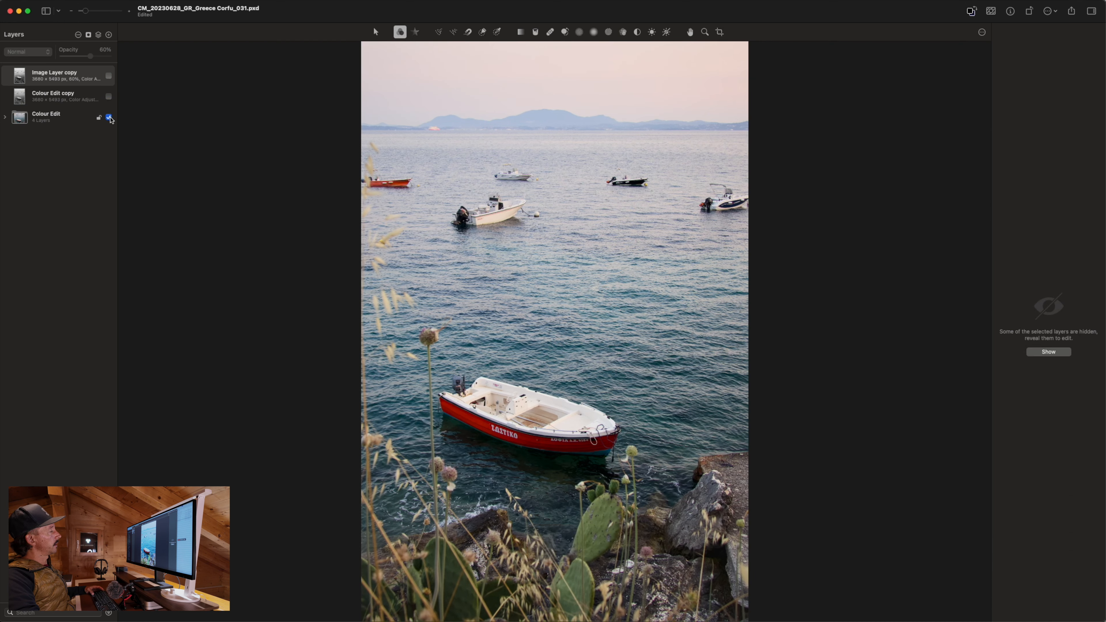
{"action": "left_click", "coordinate": [109, 117], "text": "alt"}
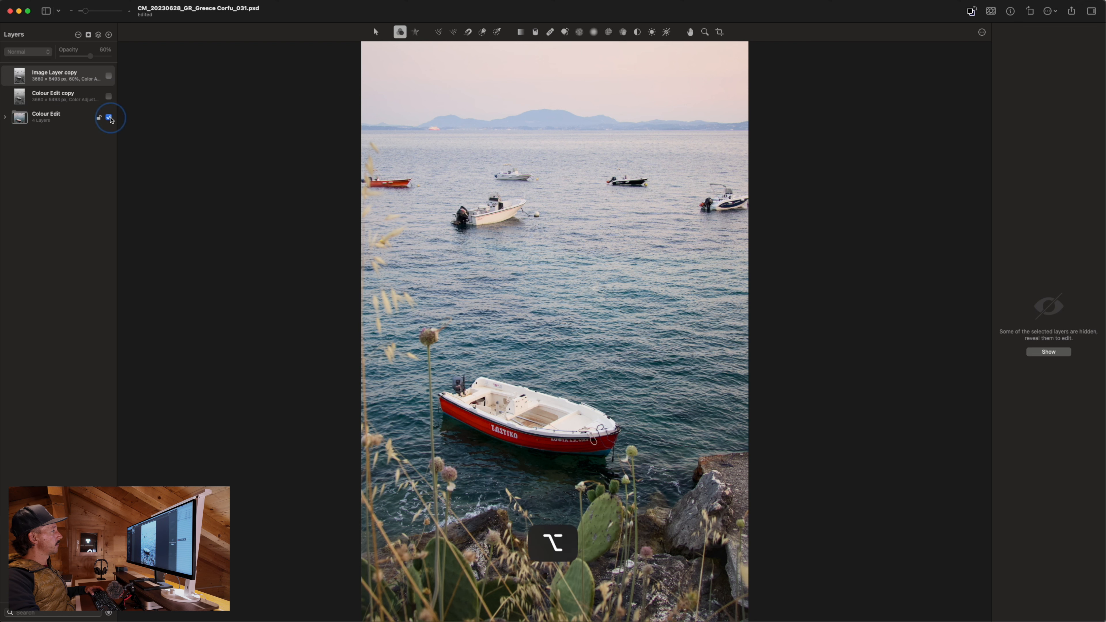
{"action": "left_click", "coordinate": [110, 118], "text": "alt"}
{"action": "left_click", "coordinate": [109, 117], "text": "alt"}
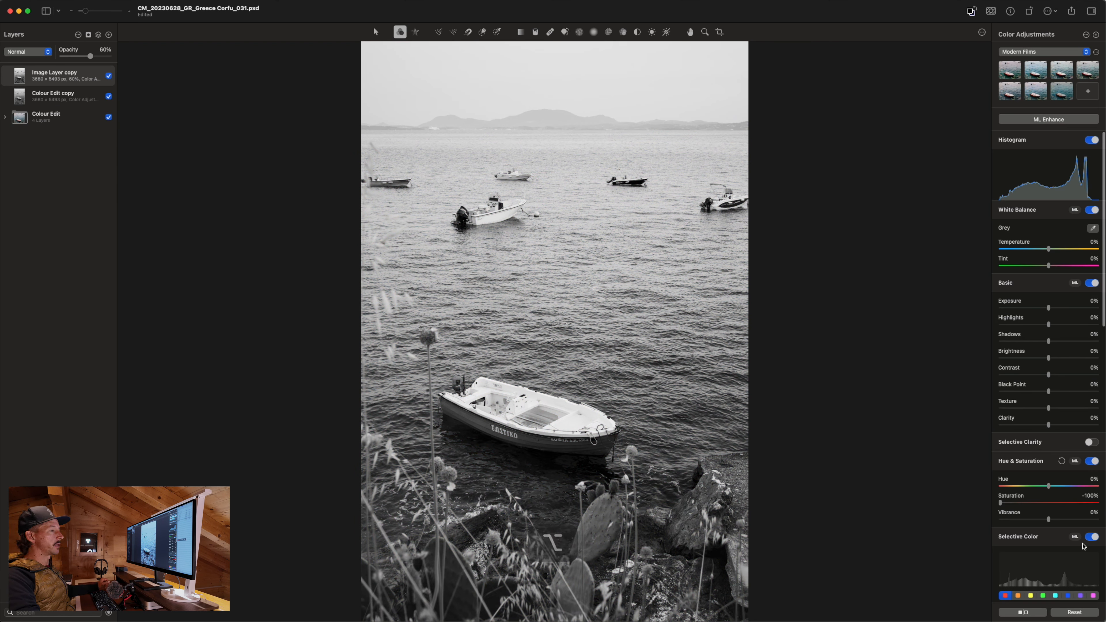
Step: Add a vignette to Image Layer copy with its exposure at about 27%, and toggle it to compare
{"action": "scroll", "coordinate": [1075, 539], "scroll_direction": "down", "scroll_amount": 20}
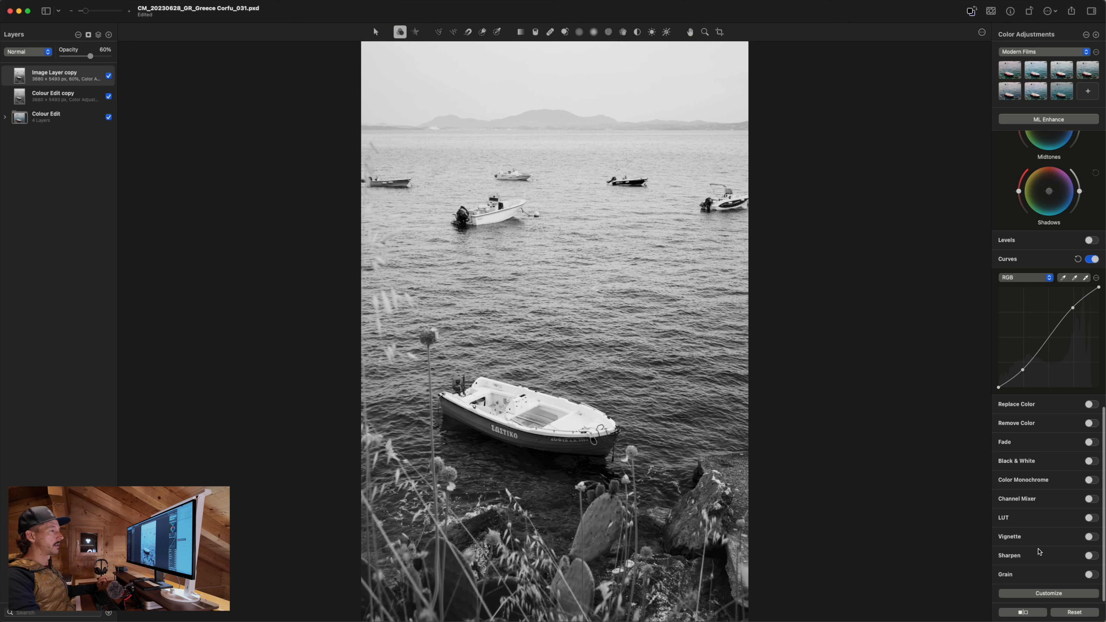
{"action": "left_click", "coordinate": [1090, 537]}
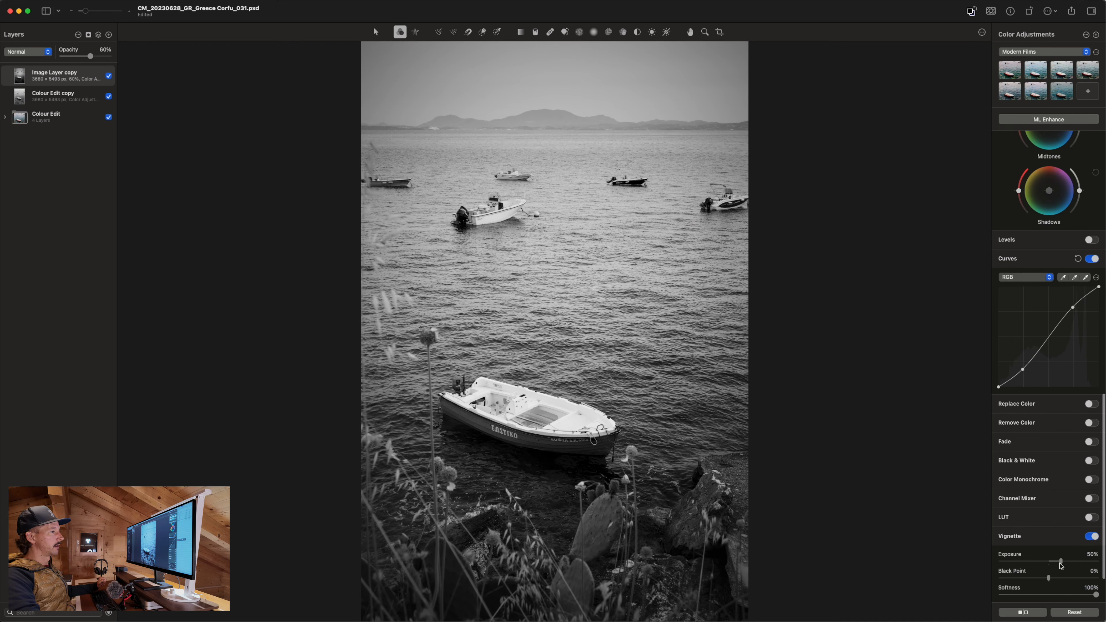
{"action": "left_click_drag", "start_coordinate": [1061, 563], "coordinate": [1045, 560]}
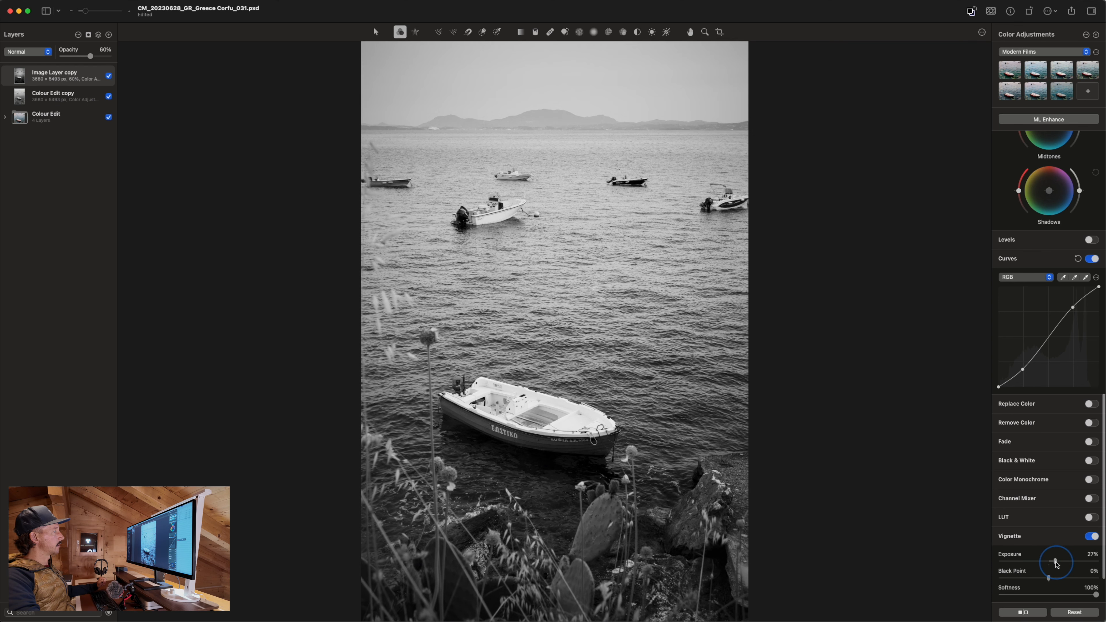
{"action": "left_click", "coordinate": [1091, 537]}
{"action": "left_click", "coordinate": [1091, 537]}
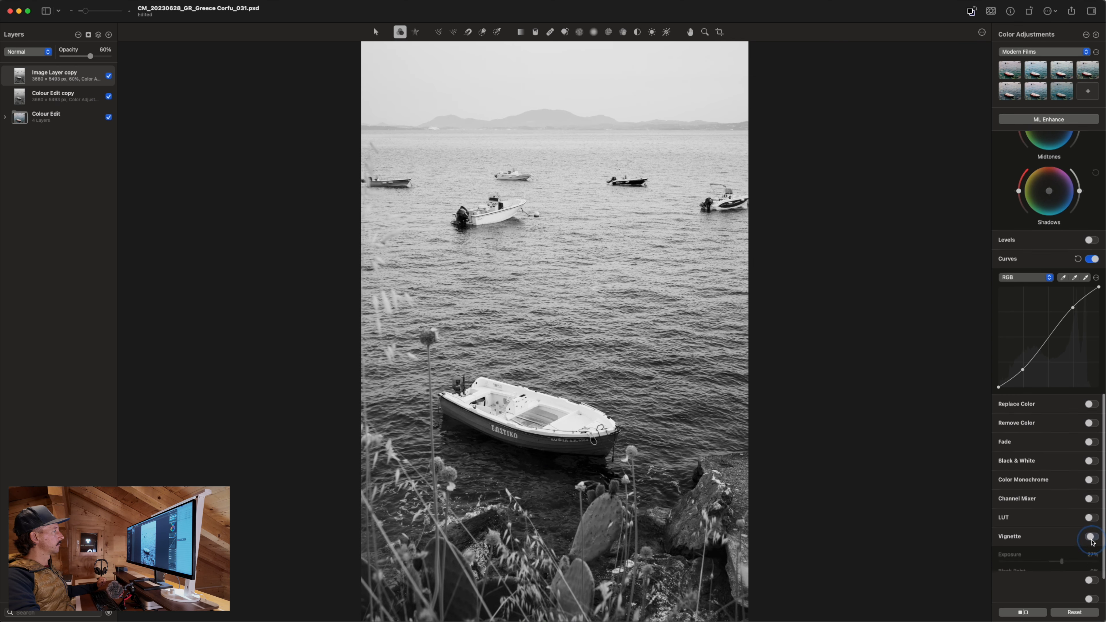